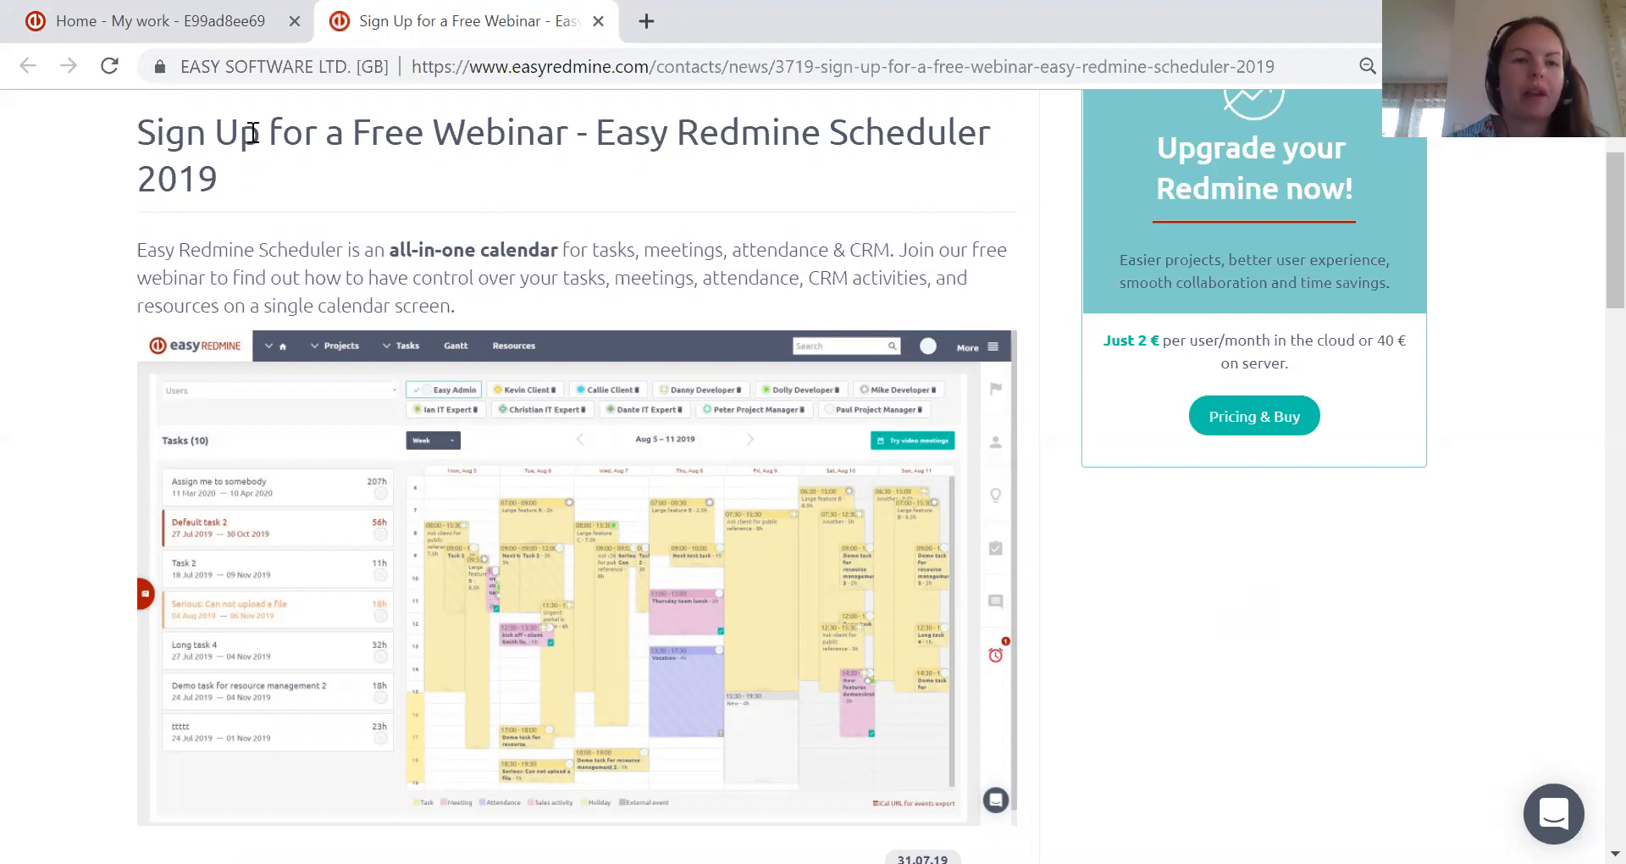
Switch to the Easy Redmine home page and view the Easy Scheduler module on the My work dashboard
{"action": "left_click", "coordinate": [263, 30]}
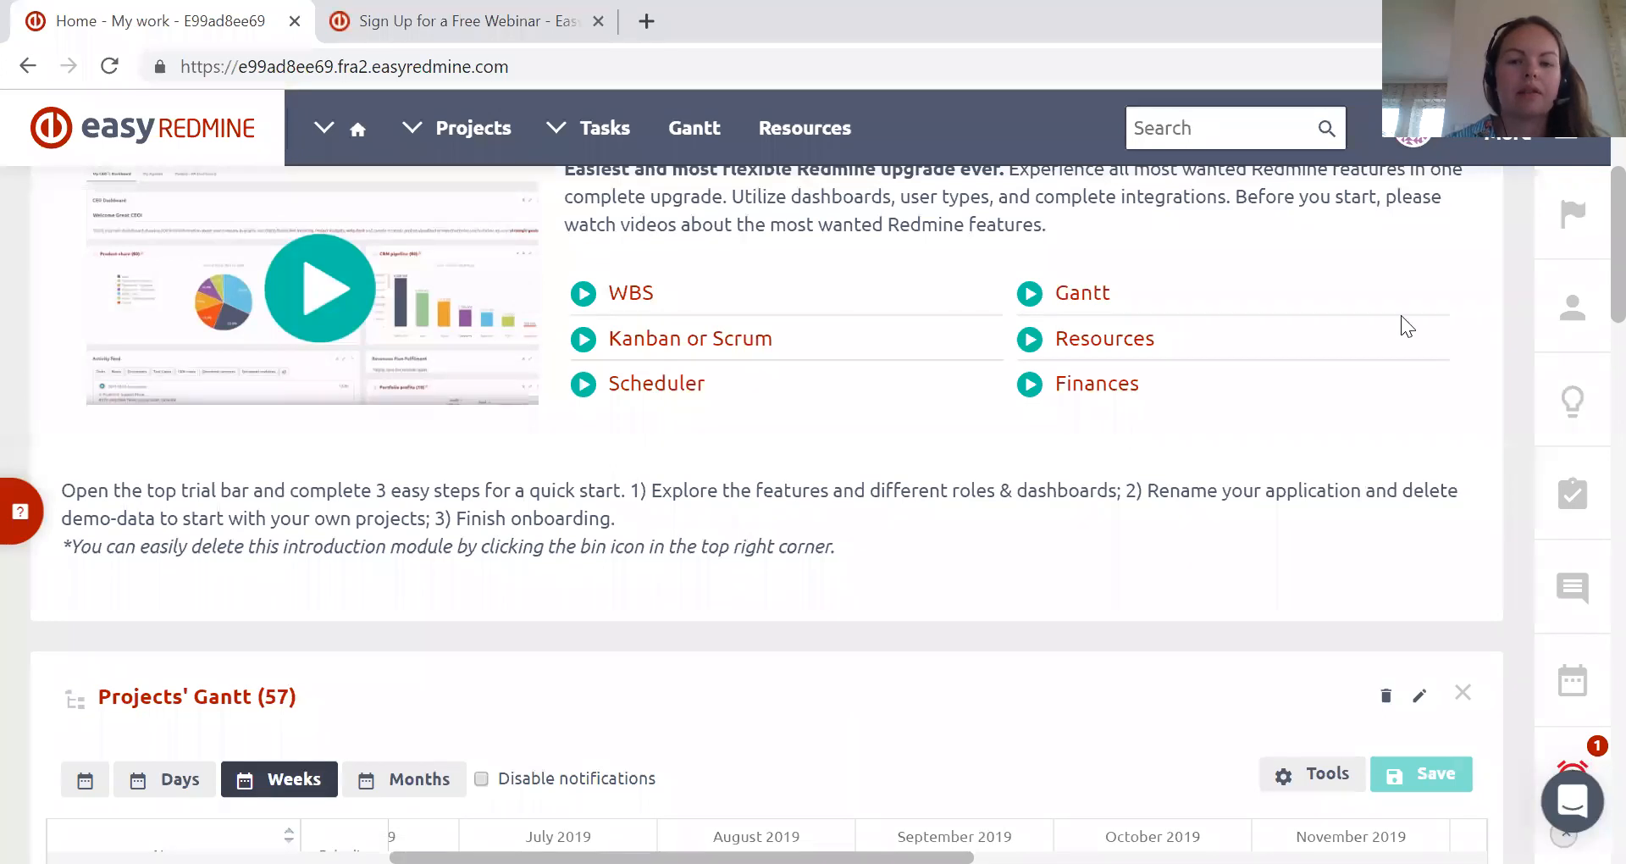
{"action": "scroll", "coordinate": [1400, 315], "scroll_direction": "down", "scroll_amount": 10}
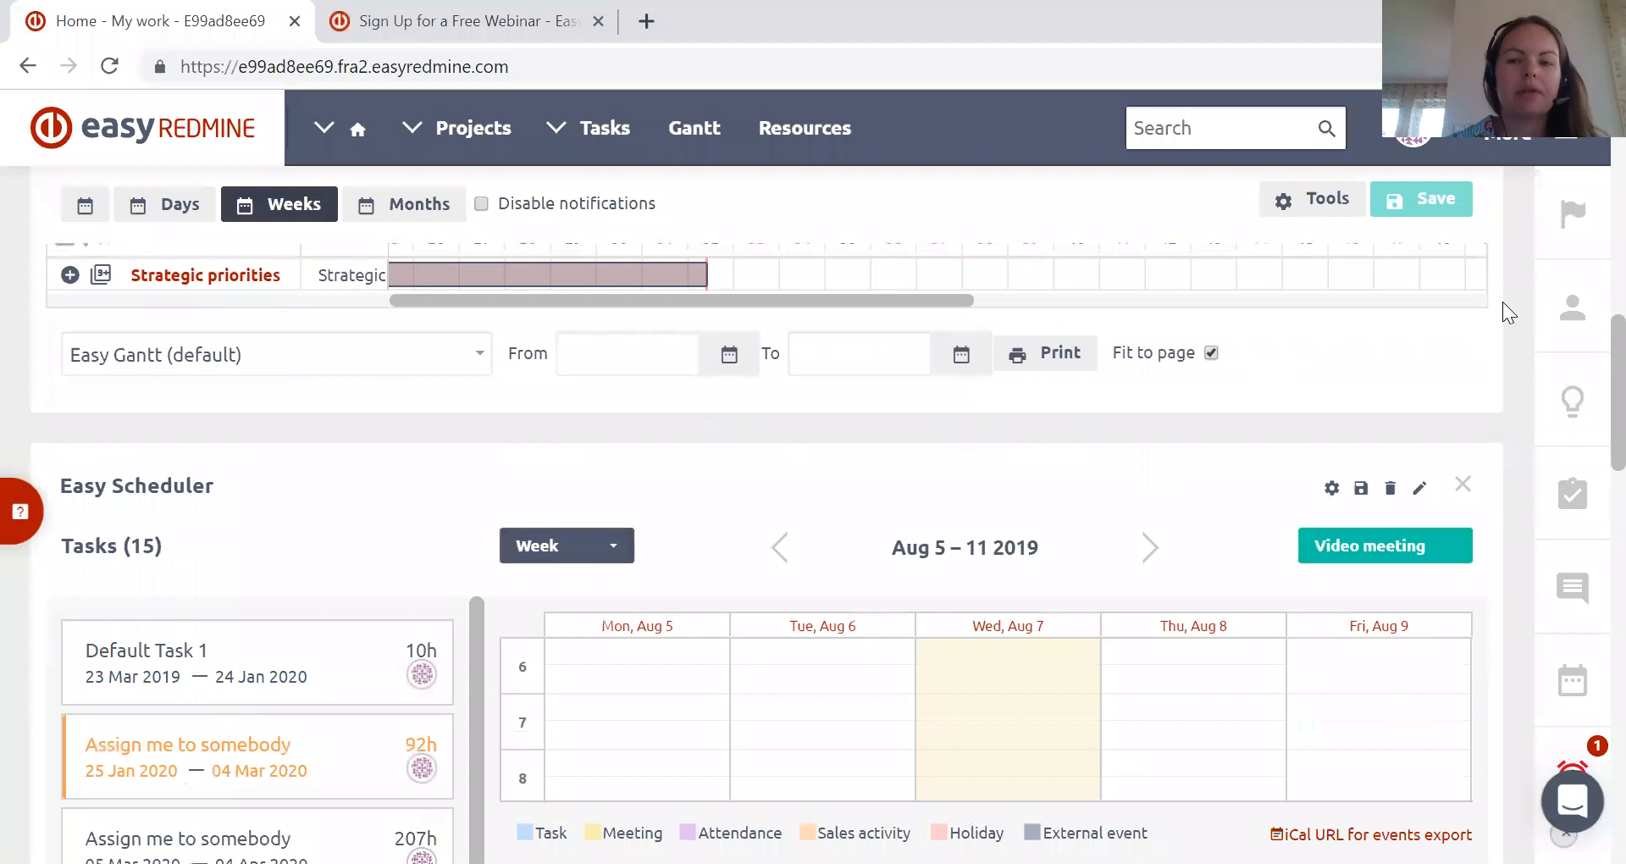
{"action": "scroll", "coordinate": [1502, 301], "scroll_direction": "down", "scroll_amount": 2}
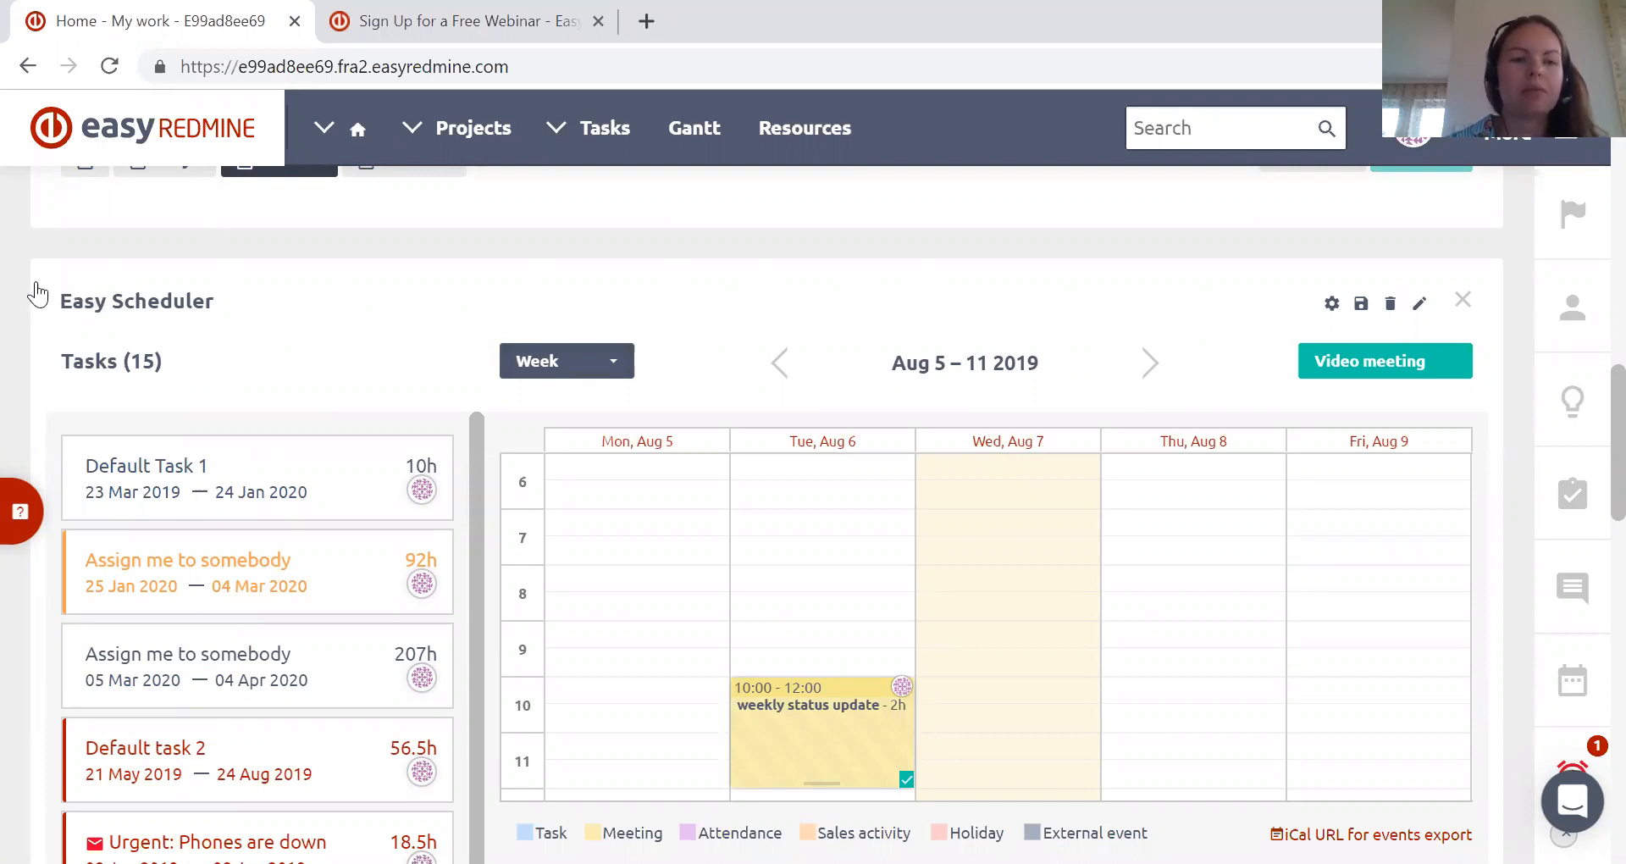
{"action": "scroll", "coordinate": [36, 294], "scroll_direction": "down", "scroll_amount": 2}
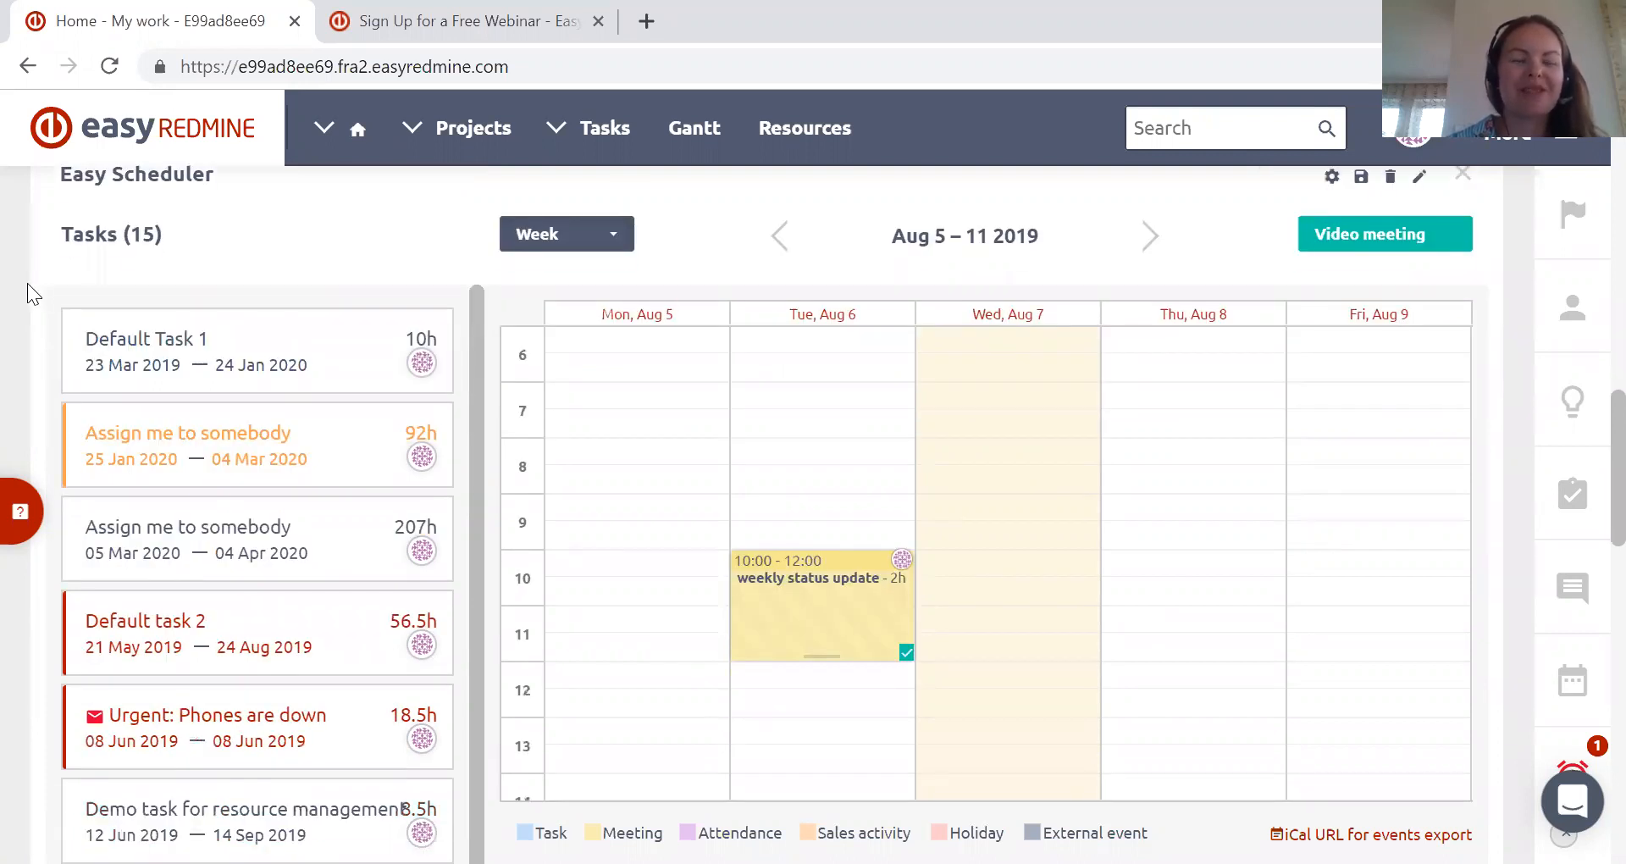
{"action": "scroll", "coordinate": [29, 296], "scroll_direction": "up", "scroll_amount": 2}
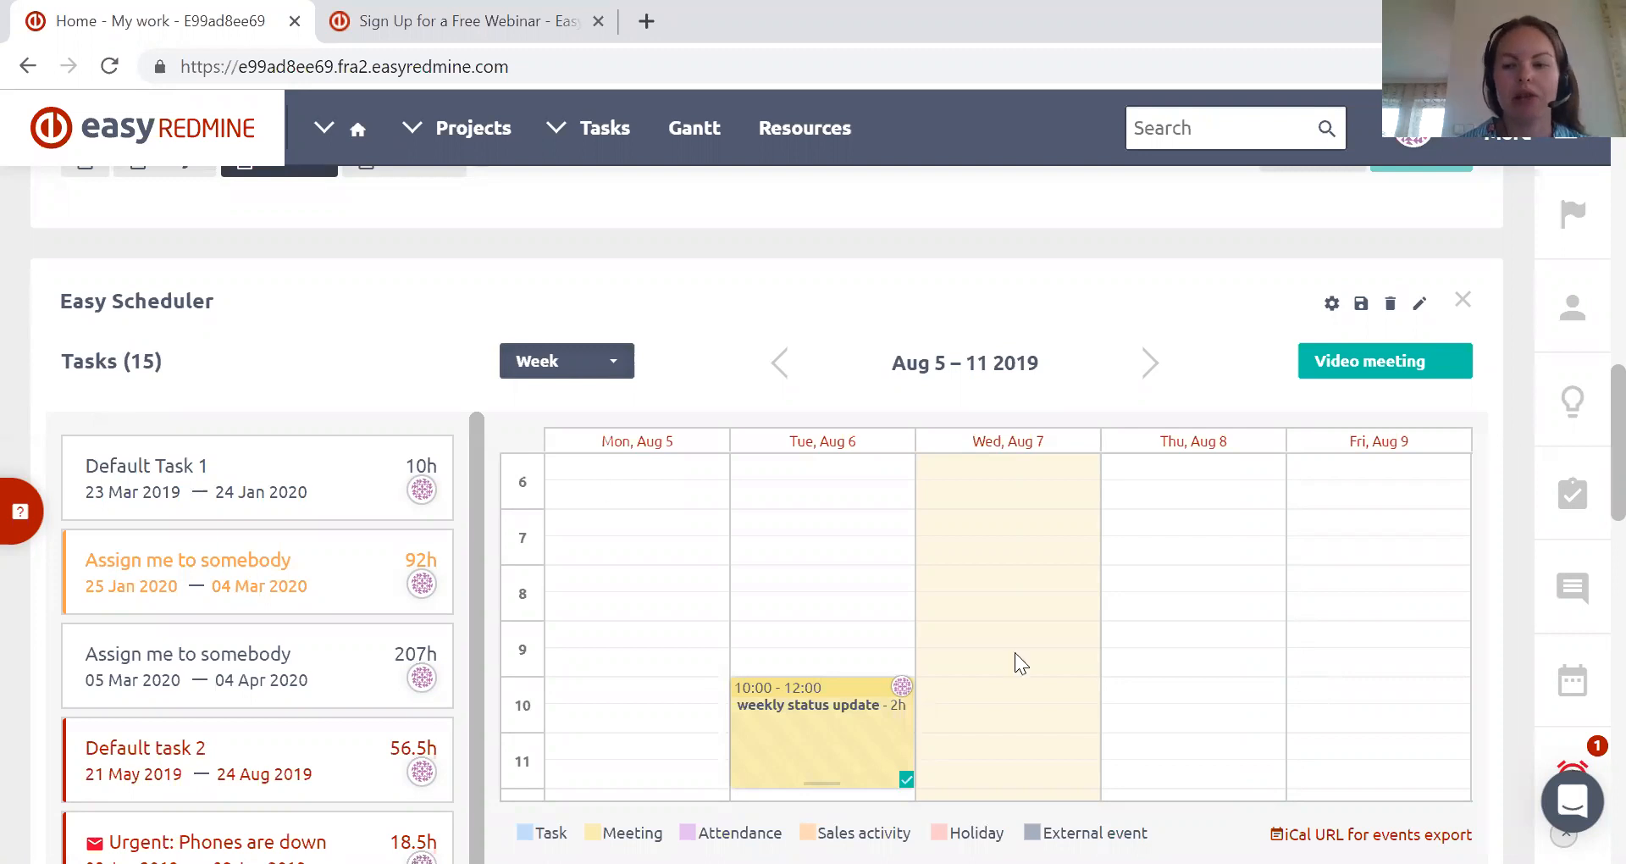
Open the support chat window and close it again
{"action": "left_click", "coordinate": [1573, 801]}
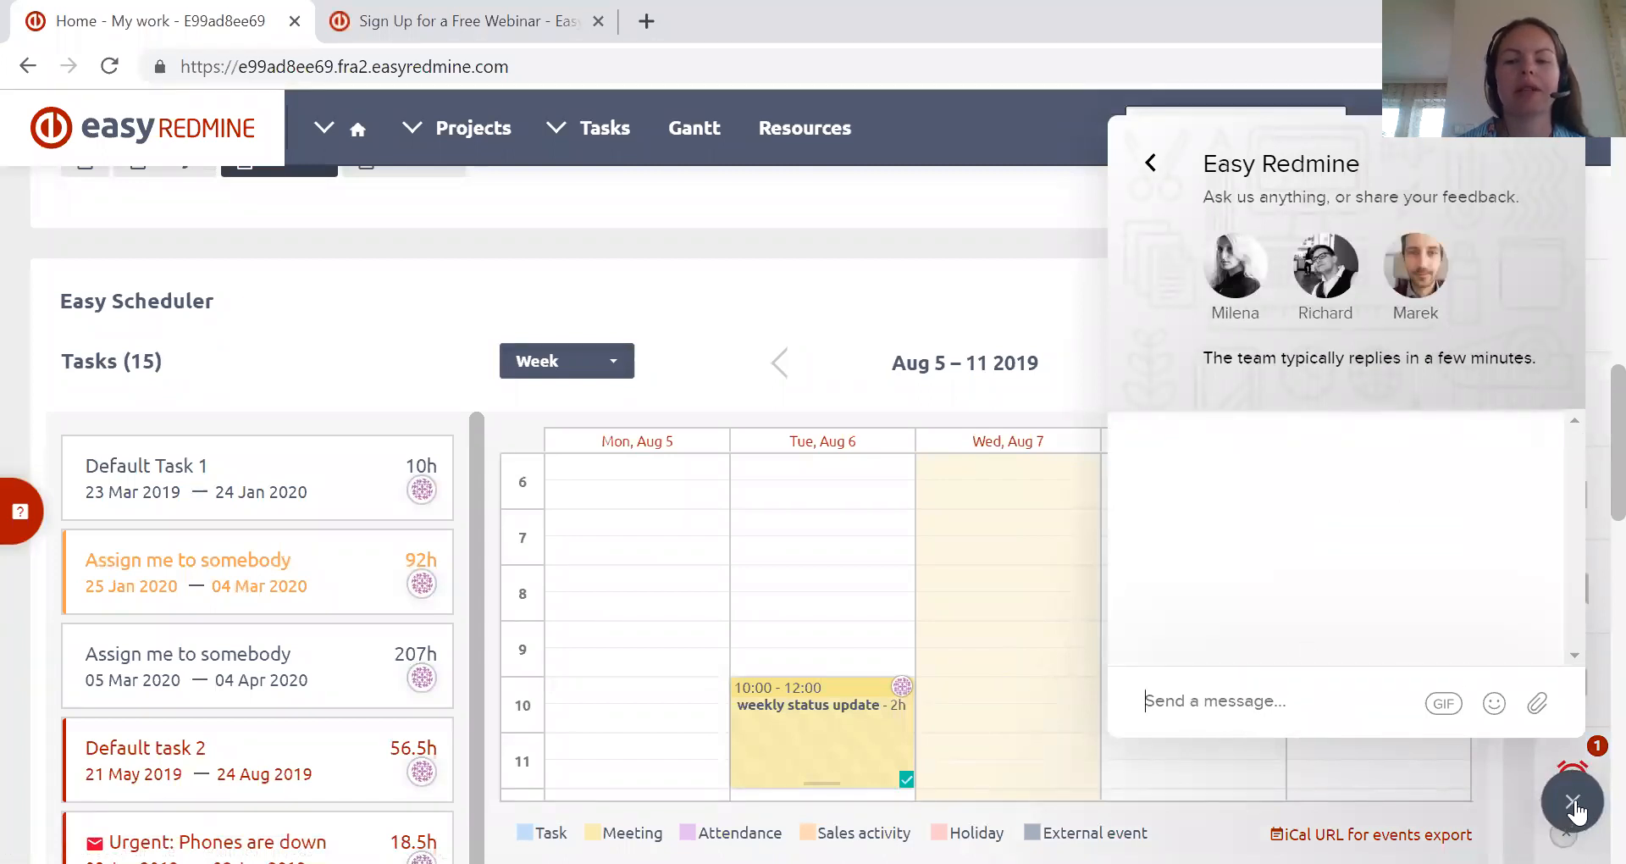
{"action": "left_click", "coordinate": [1573, 807]}
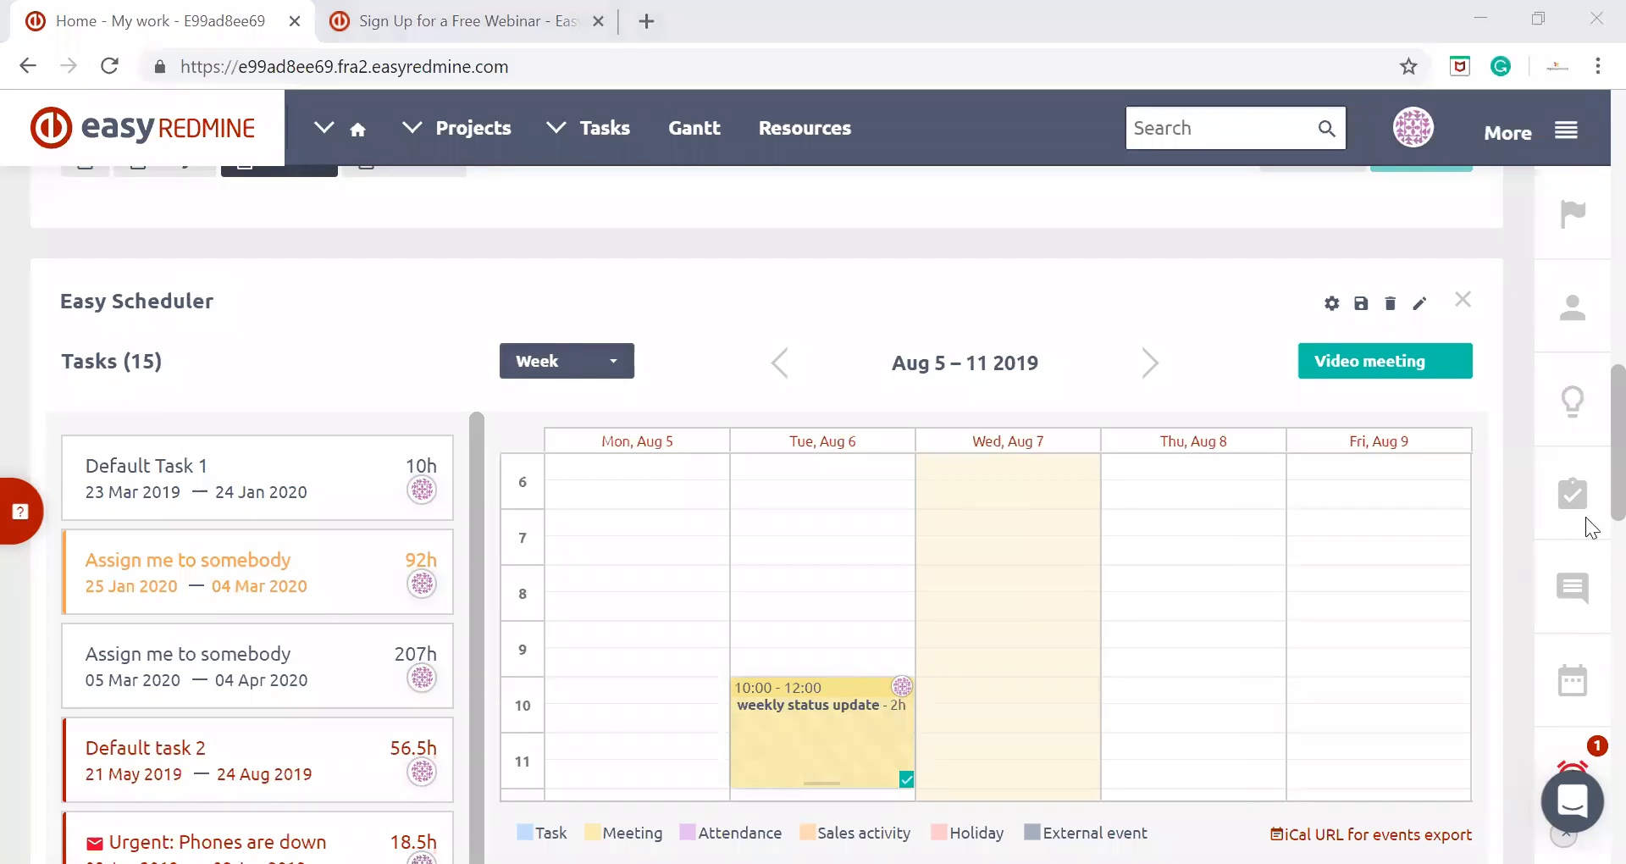
Delete the Easy Scheduler module from the My work dashboard and confirm the removal
{"action": "scroll", "coordinate": [1592, 486], "scroll_direction": "down", "scroll_amount": 1}
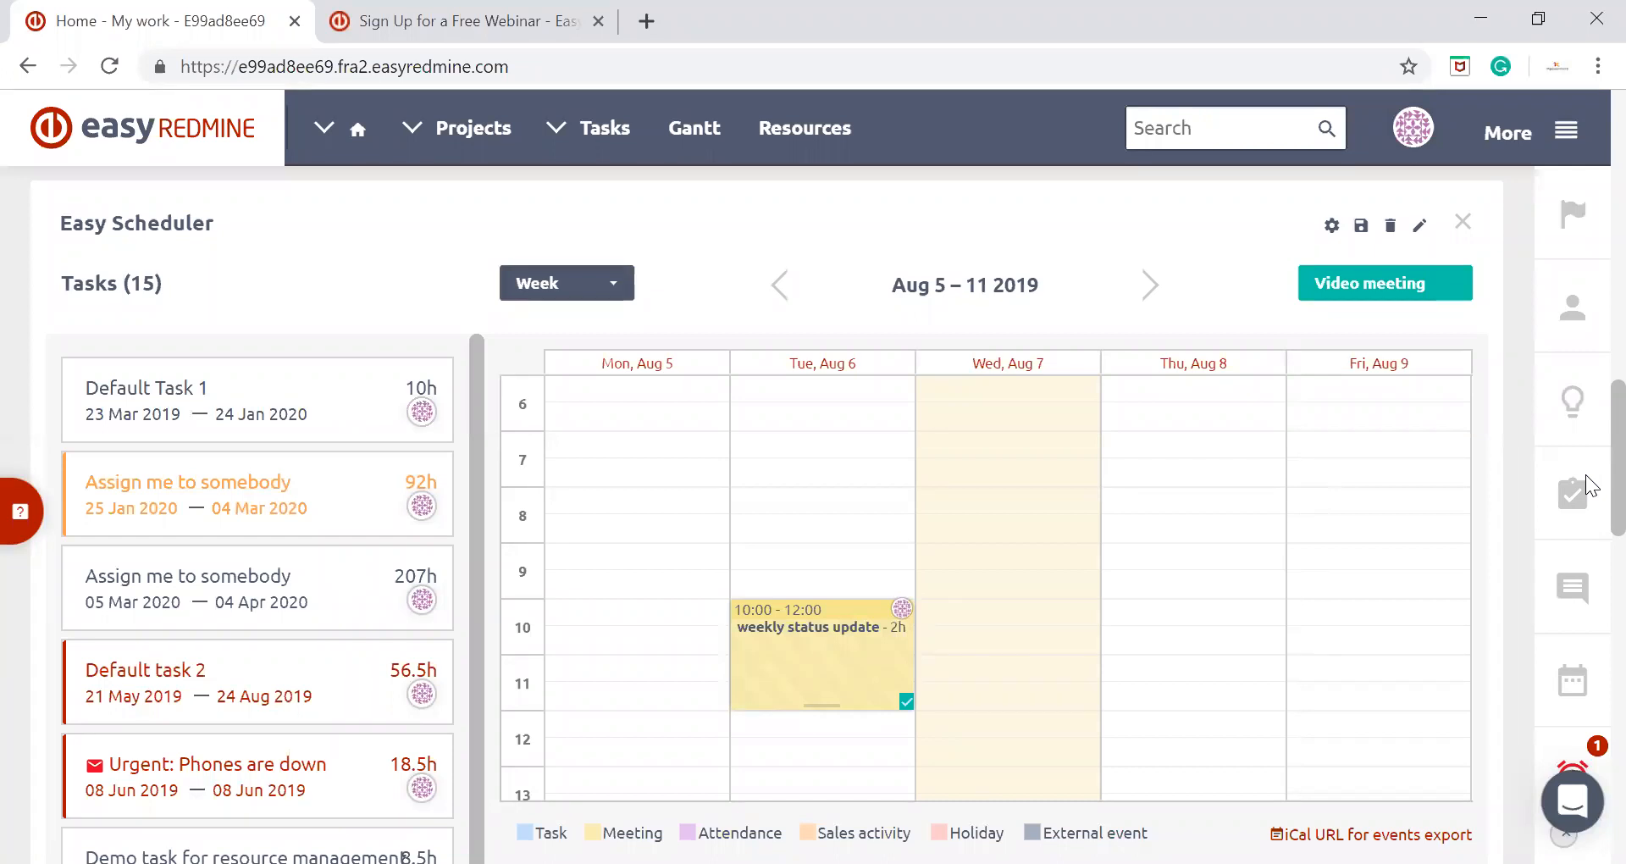
{"action": "scroll", "coordinate": [475, 602], "scroll_direction": "up", "scroll_amount": 2}
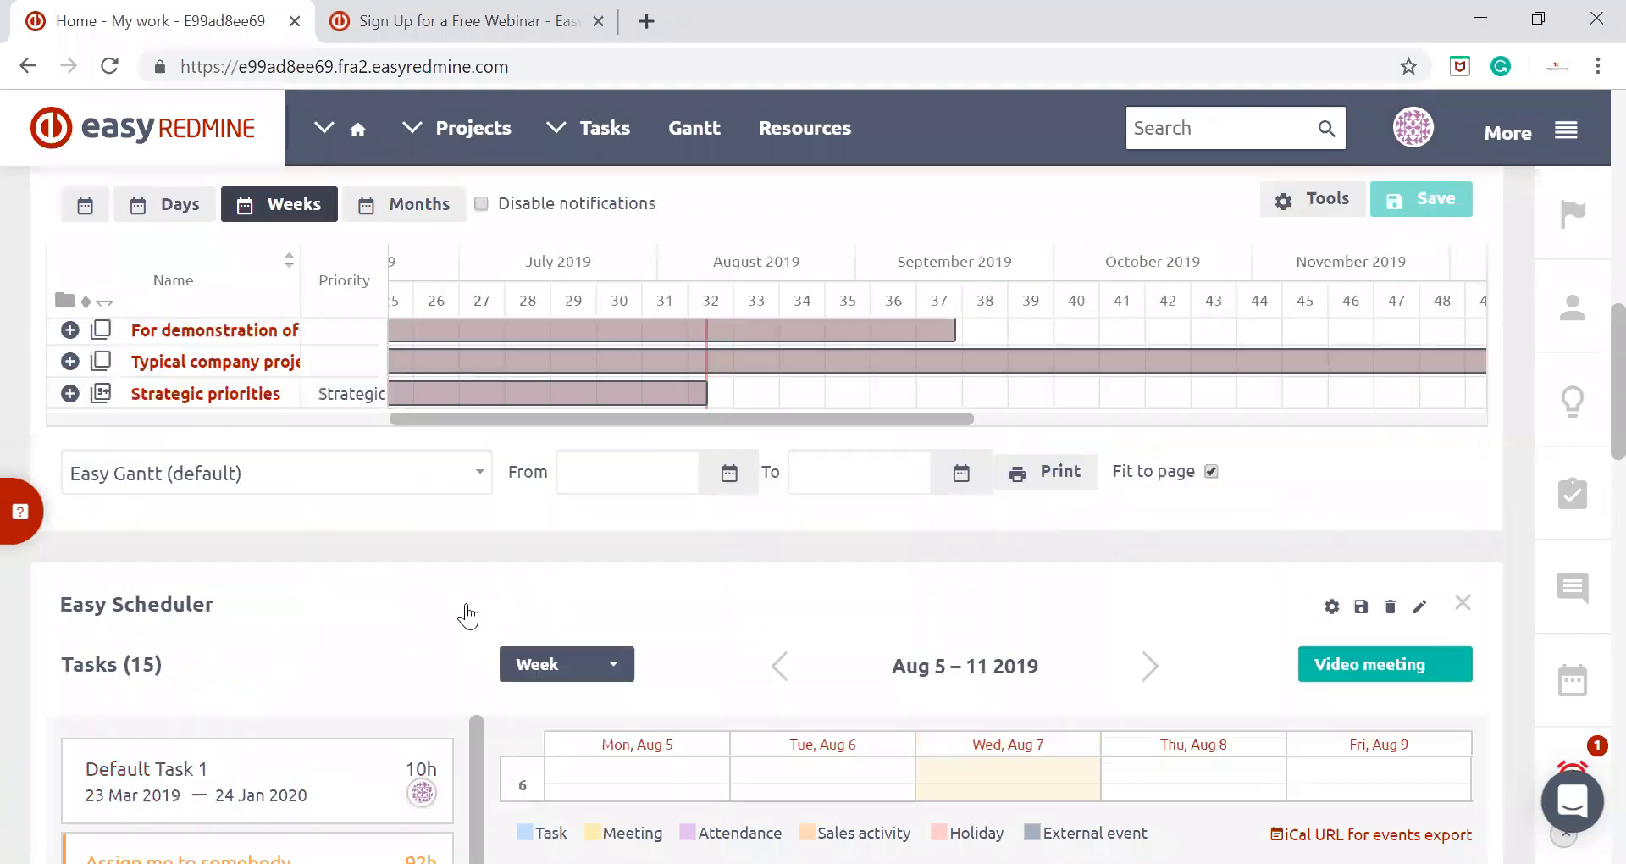
{"action": "scroll", "coordinate": [467, 615], "scroll_direction": "up", "scroll_amount": 6}
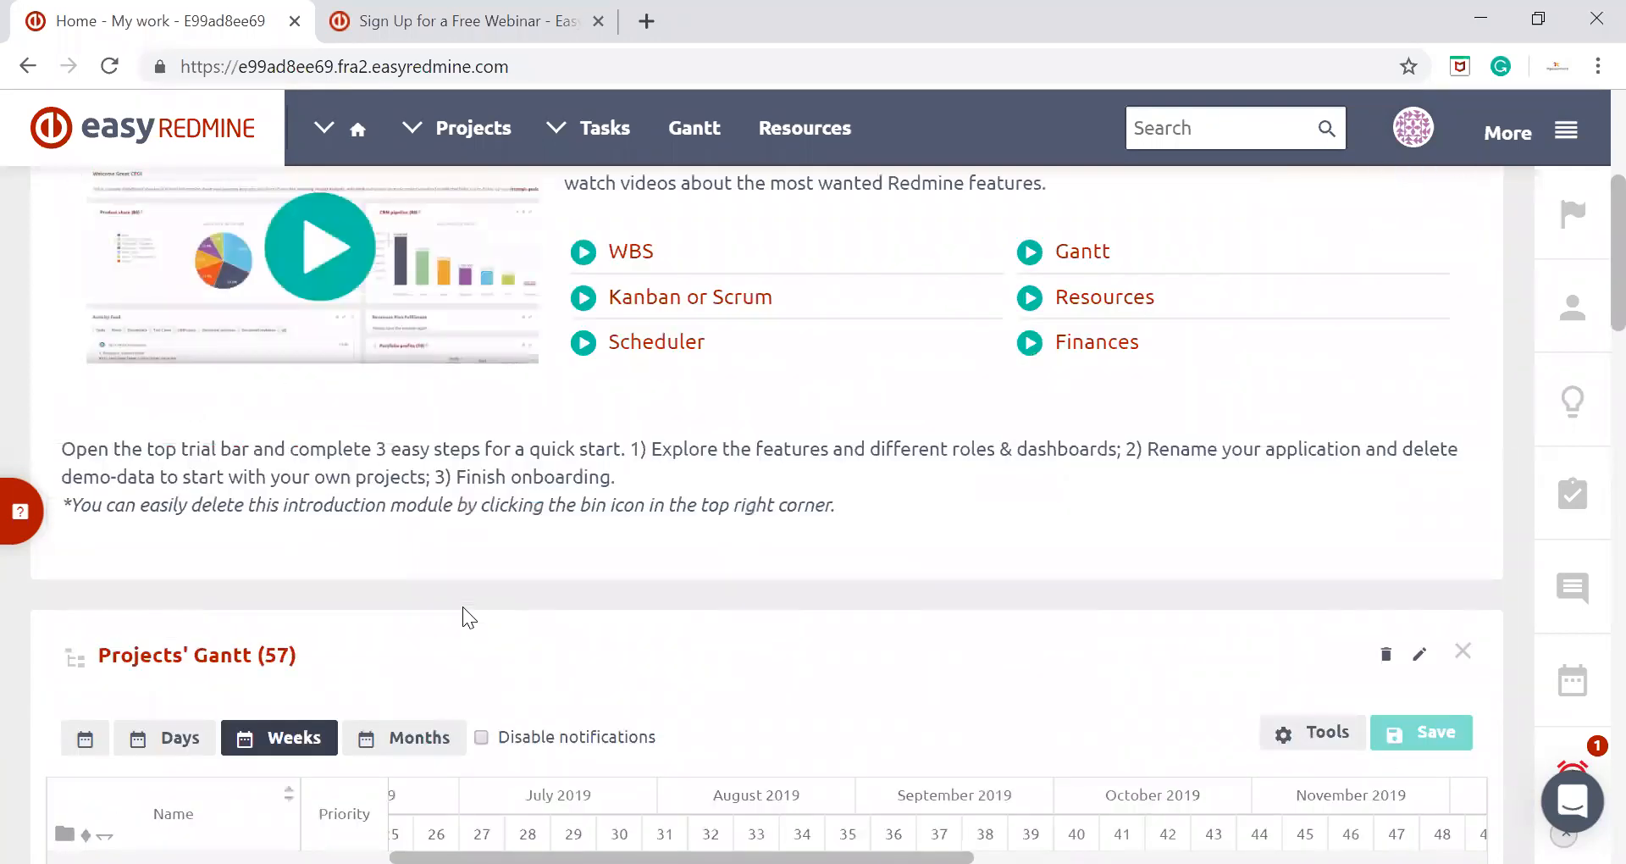
{"action": "scroll", "coordinate": [462, 606], "scroll_direction": "up", "scroll_amount": 5}
{"action": "scroll", "coordinate": [464, 619], "scroll_direction": "down", "scroll_amount": 6}
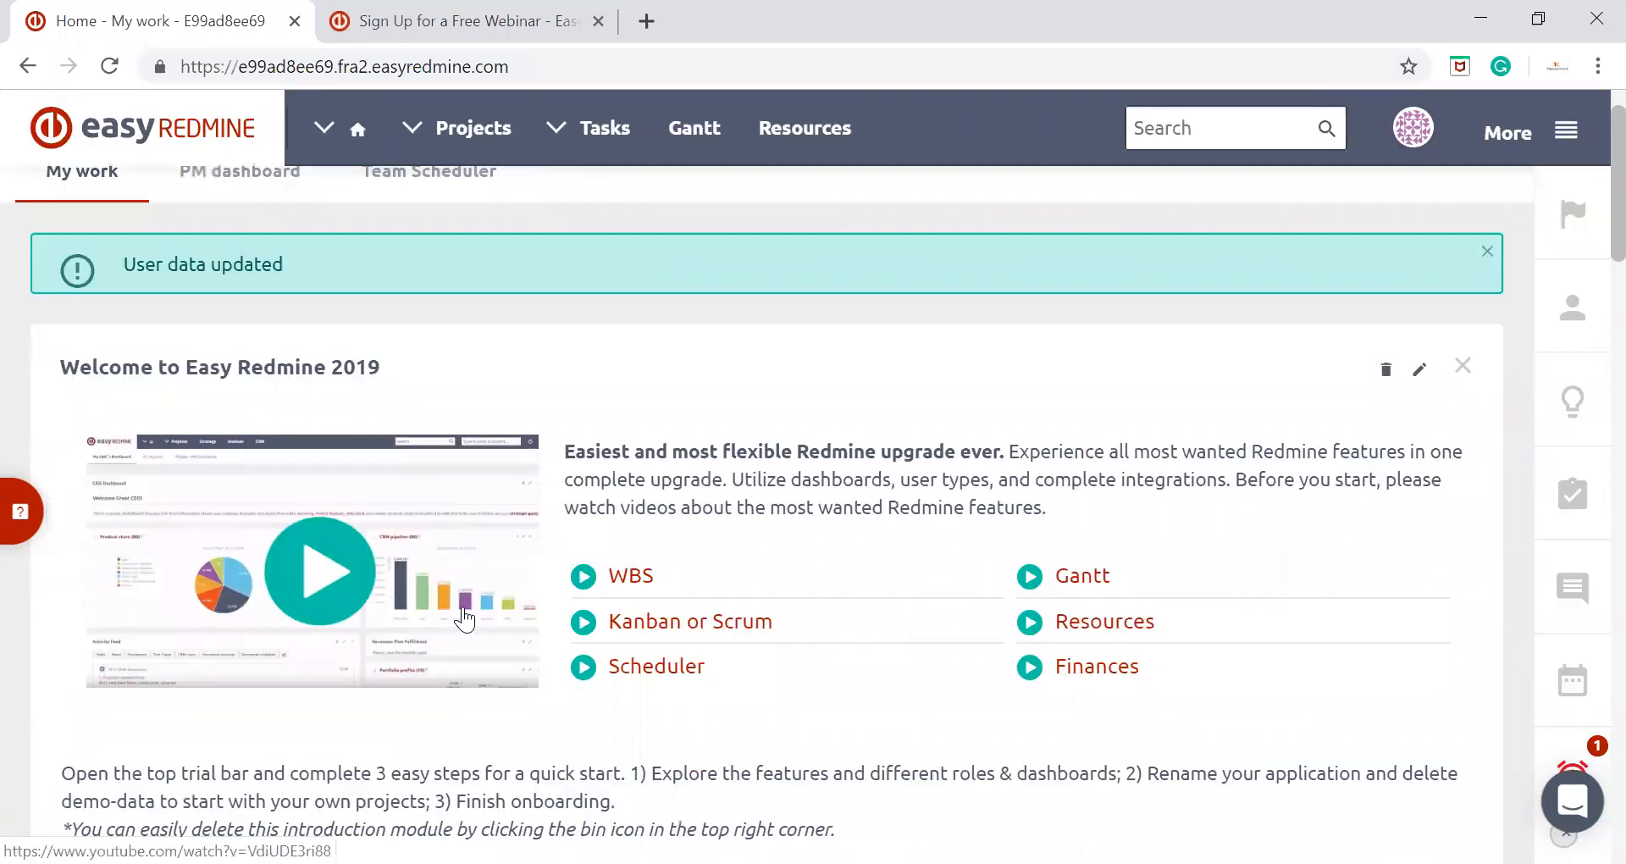
{"action": "scroll", "coordinate": [464, 619], "scroll_direction": "down", "scroll_amount": 5}
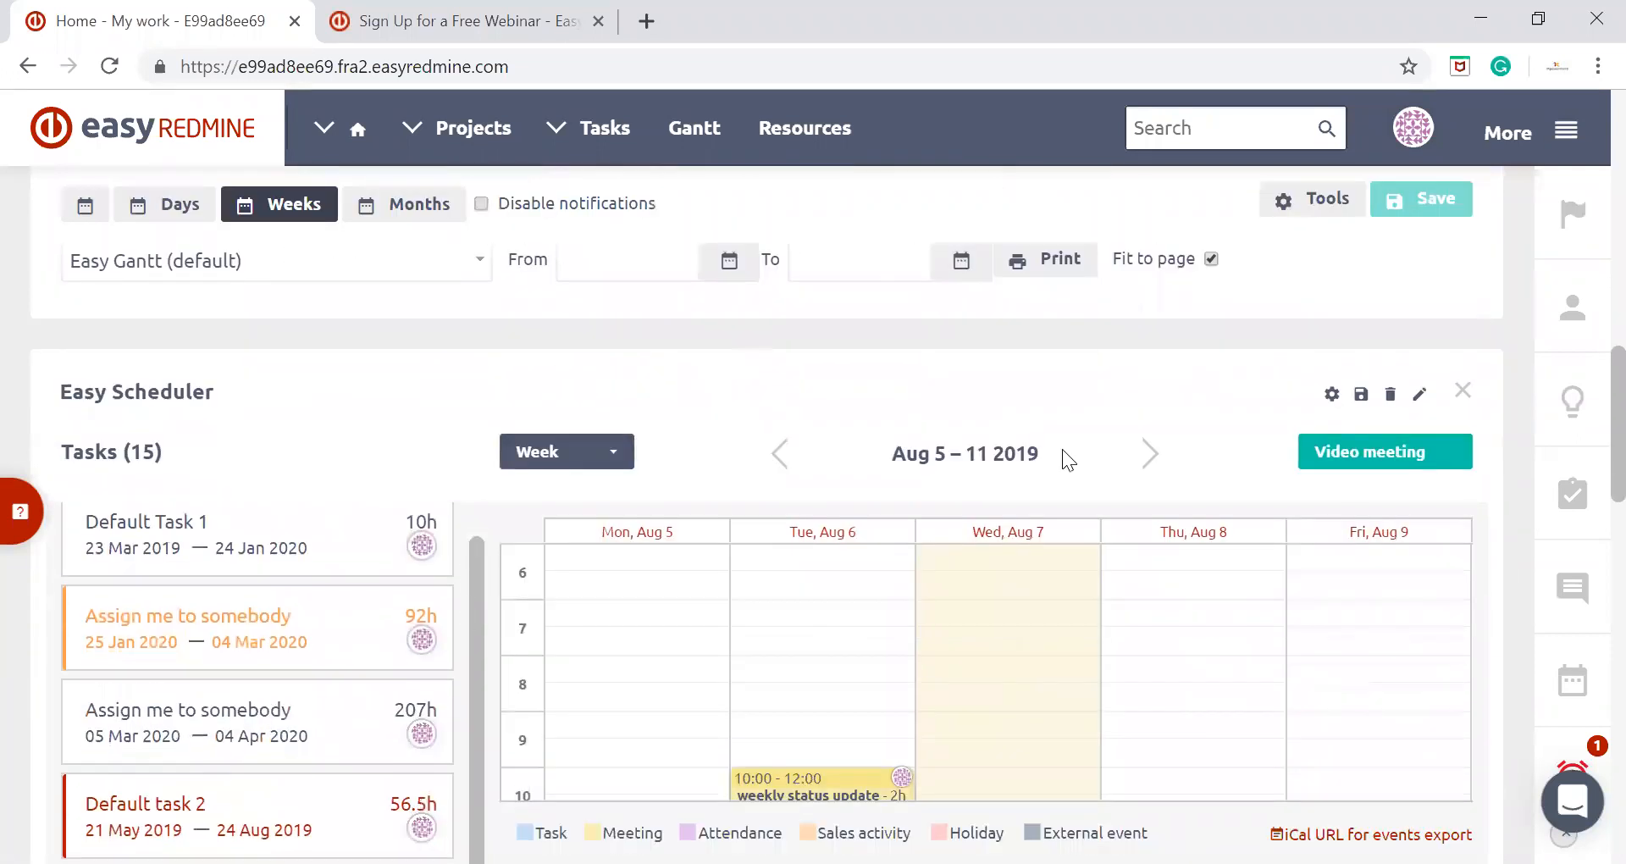
{"action": "left_click", "coordinate": [1390, 393]}
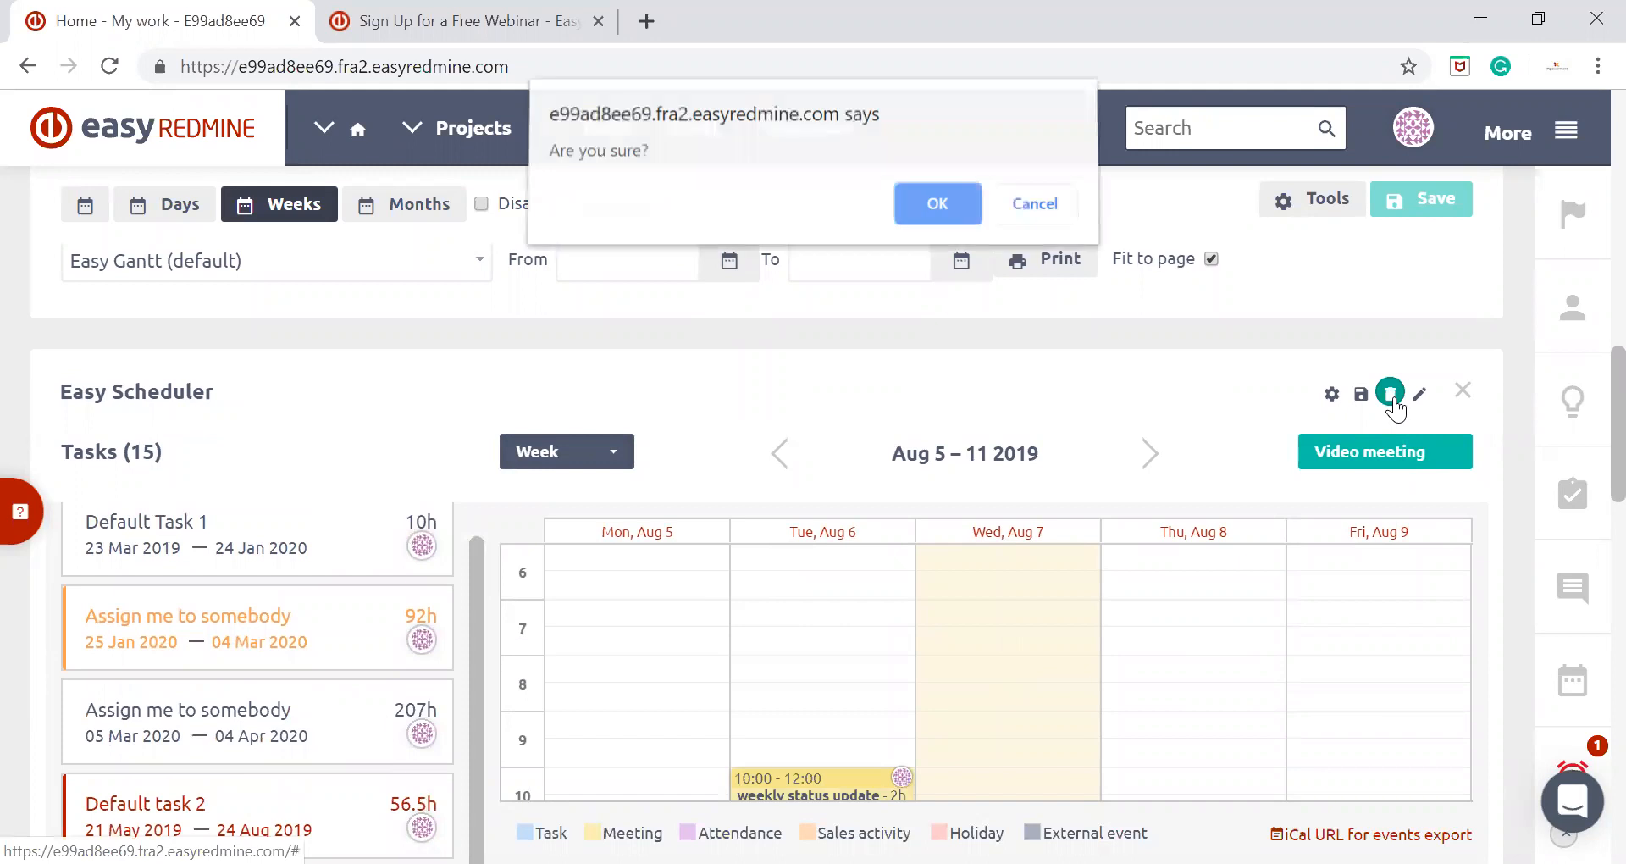
{"action": "left_click", "coordinate": [947, 218]}
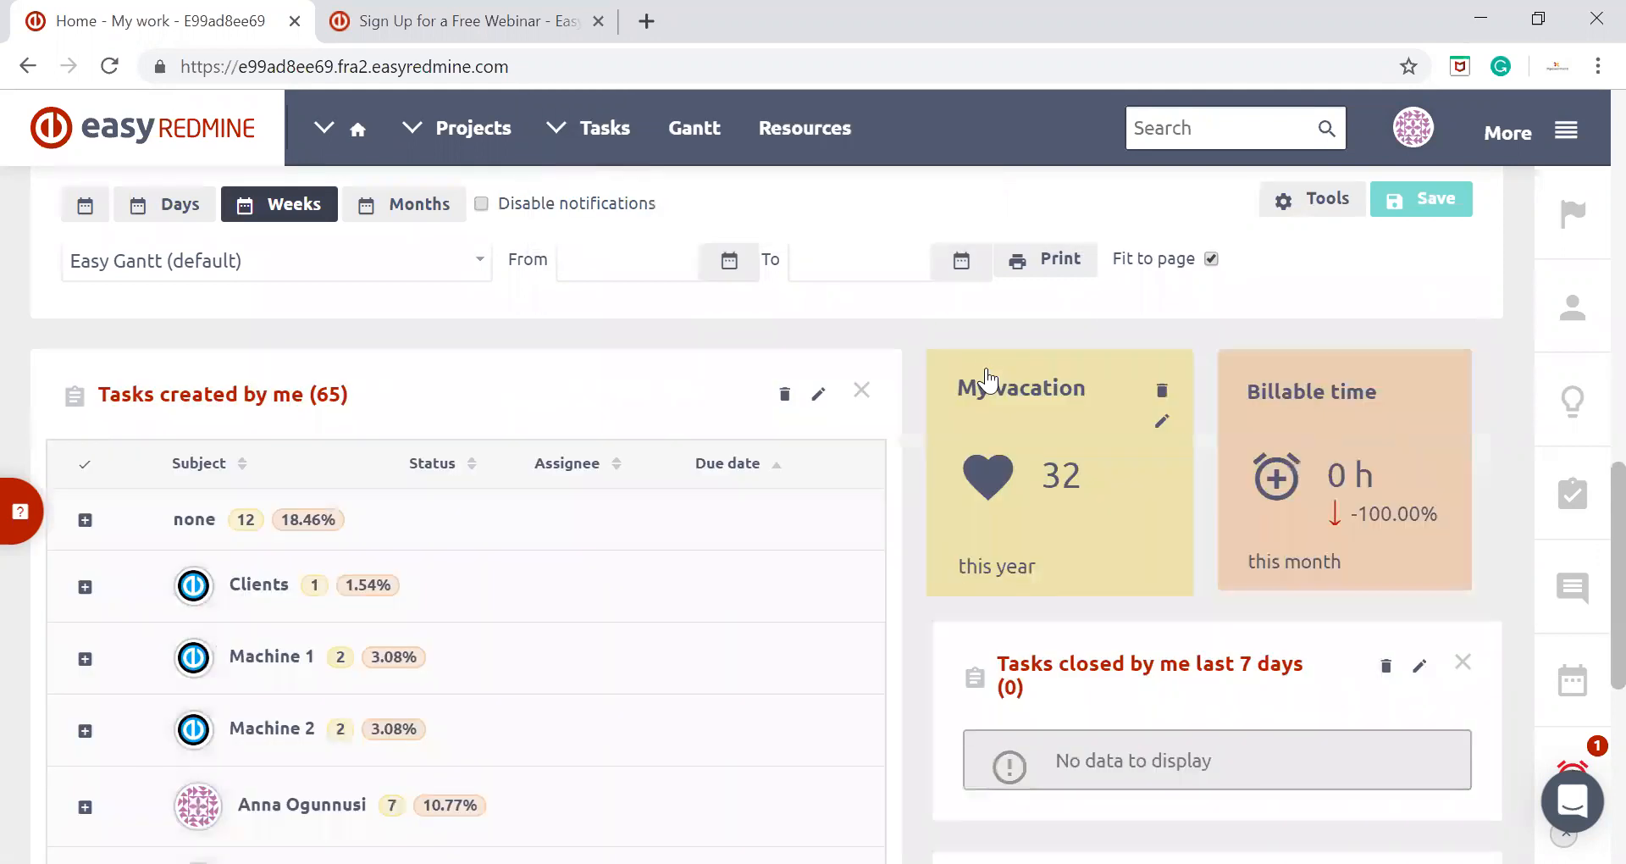
Look over the remaining My work modules and open the page's customisation mode
{"action": "scroll", "coordinate": [657, 347], "scroll_direction": "down", "scroll_amount": 5}
{"action": "scroll", "coordinate": [652, 343], "scroll_direction": "down", "scroll_amount": 1}
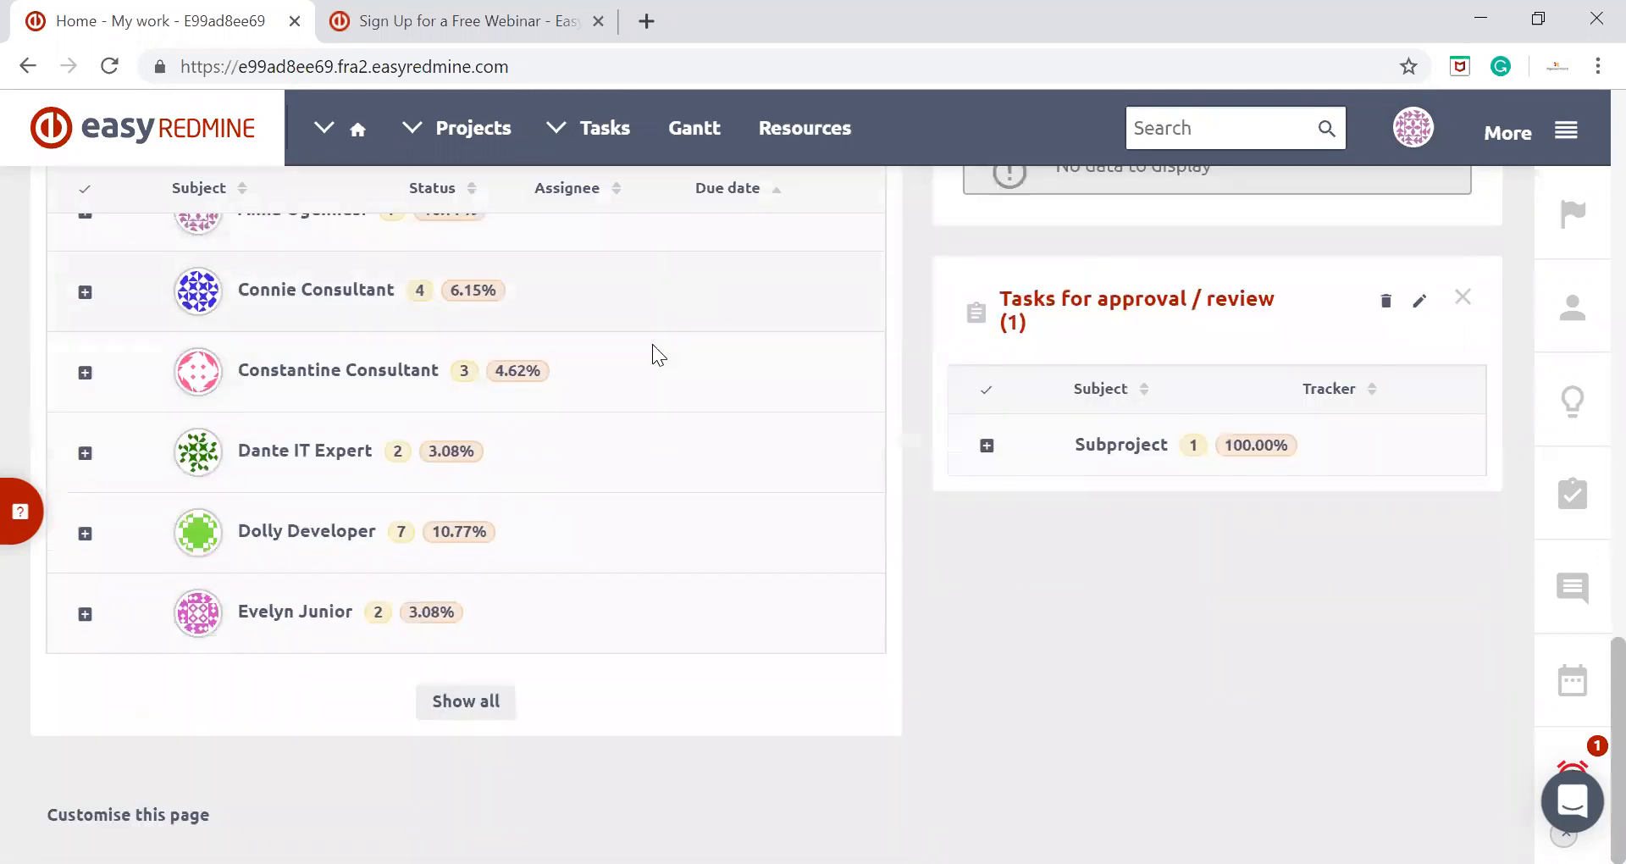
{"action": "scroll", "coordinate": [1089, 483], "scroll_direction": "up", "scroll_amount": 6}
{"action": "scroll", "coordinate": [1087, 489], "scroll_direction": "up", "scroll_amount": 4}
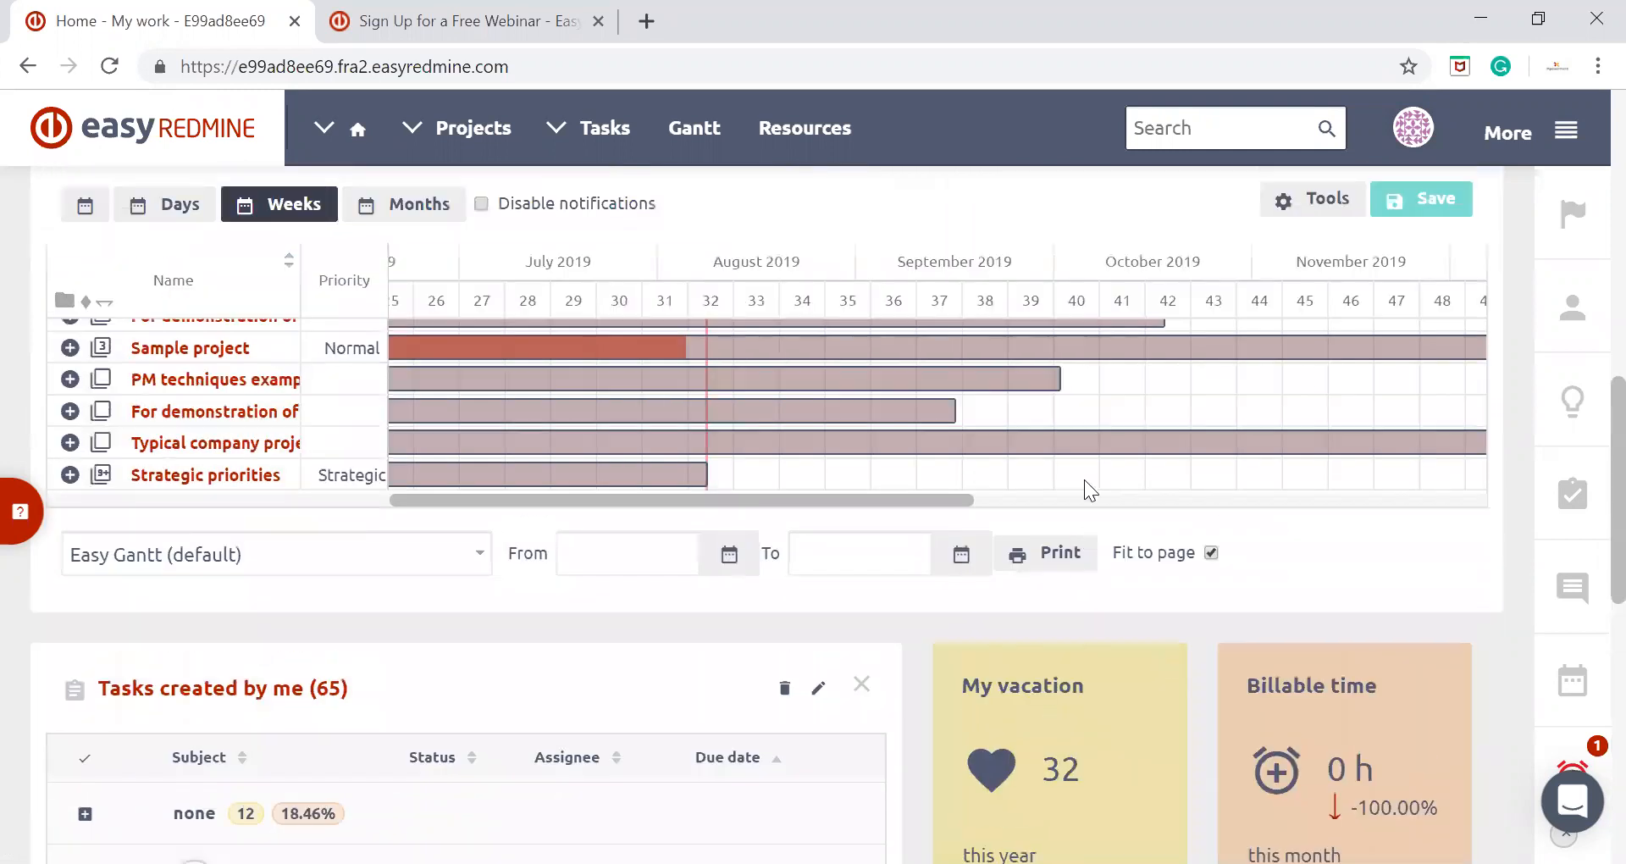
{"action": "scroll", "coordinate": [1086, 481], "scroll_direction": "up", "scroll_amount": 6}
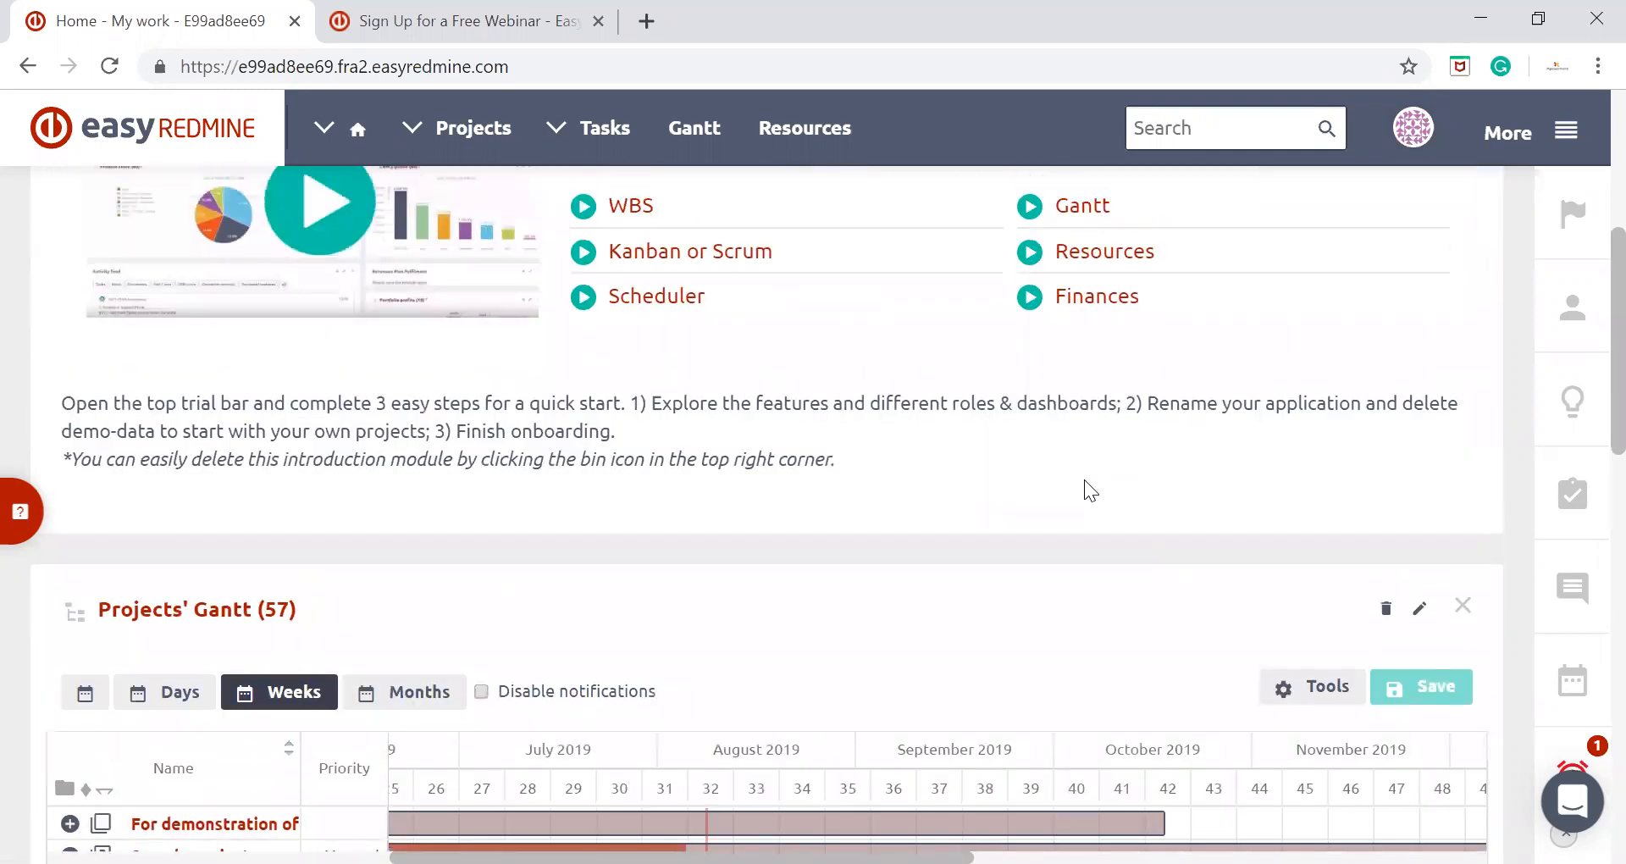
{"action": "scroll", "coordinate": [1084, 480], "scroll_direction": "up", "scroll_amount": 4}
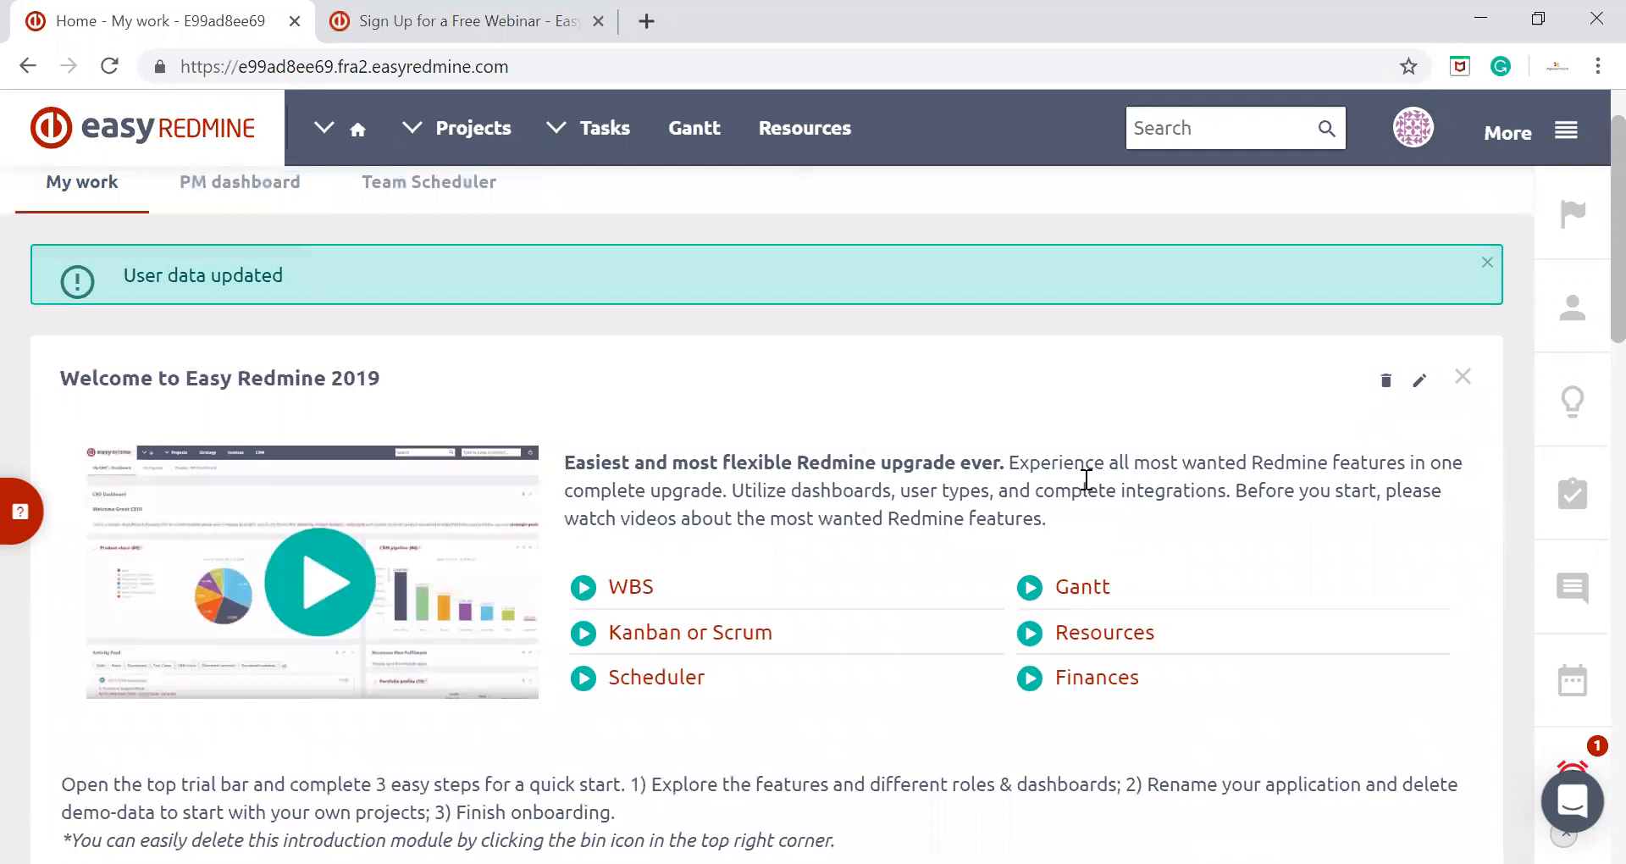
{"action": "scroll", "coordinate": [1084, 480], "scroll_direction": "down", "scroll_amount": 14}
{"action": "scroll", "coordinate": [1084, 487], "scroll_direction": "down", "scroll_amount": 5}
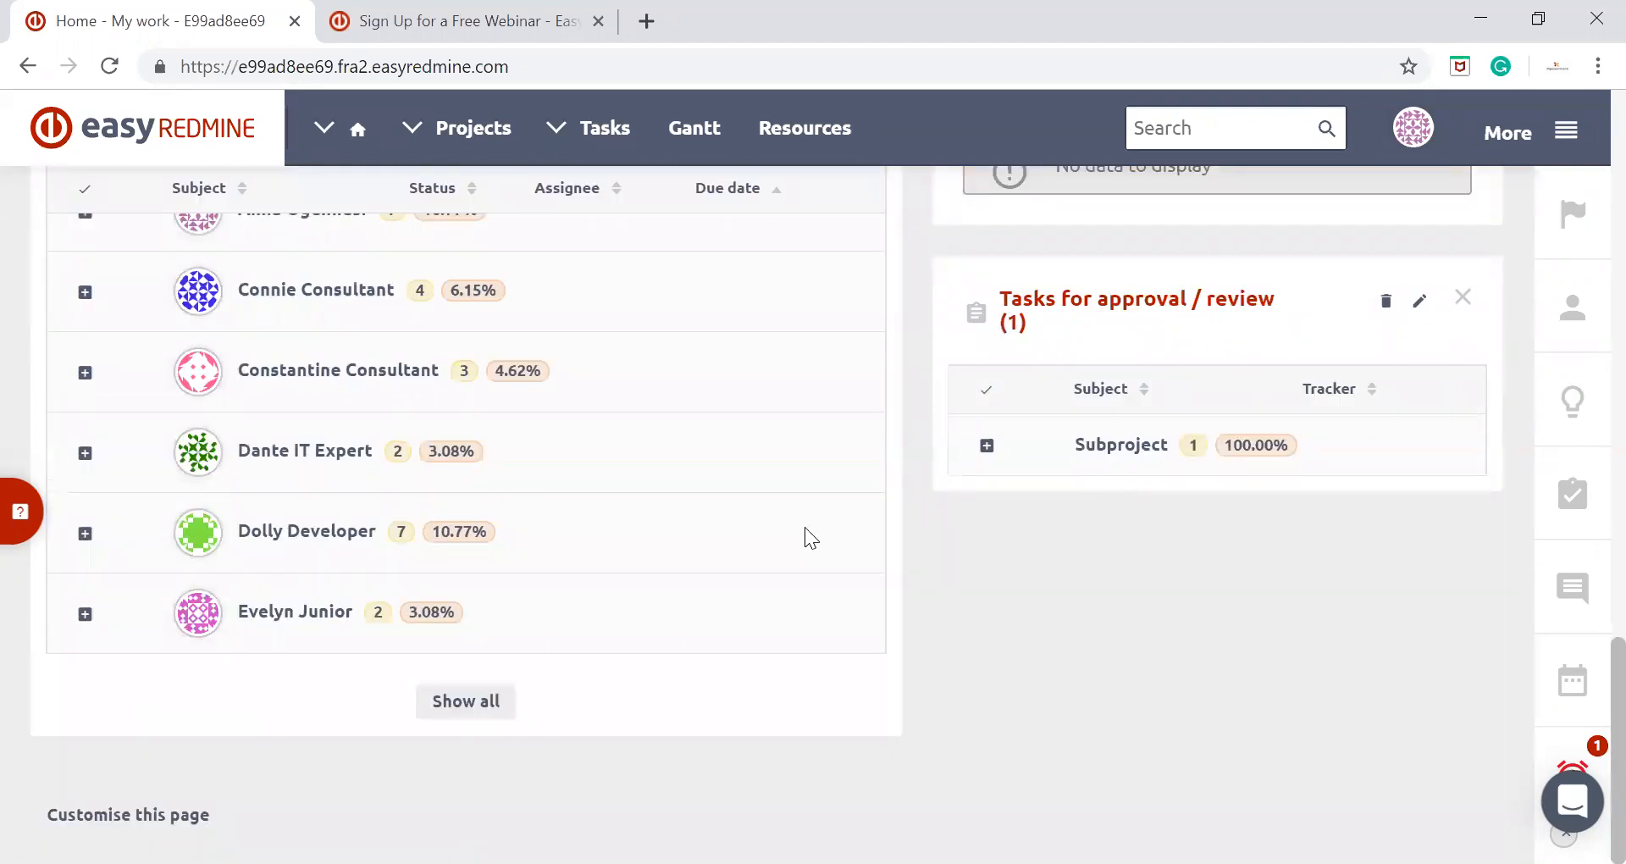
{"action": "left_click", "coordinate": [128, 814]}
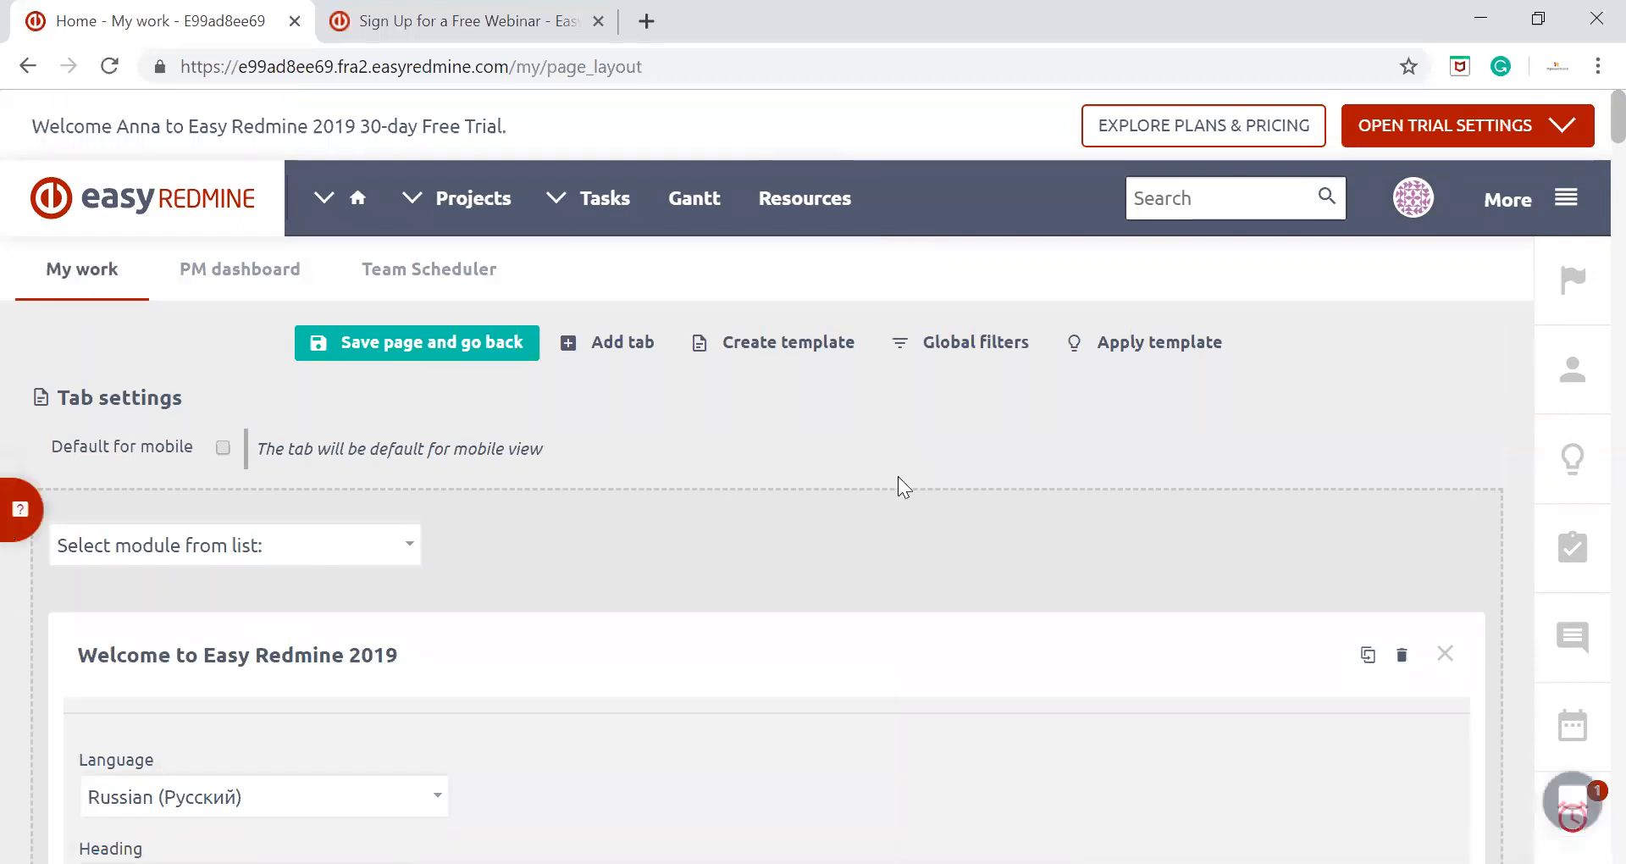
Look through the list of modules available for the My work page without adding one
{"action": "scroll", "coordinate": [813, 414], "scroll_direction": "down", "scroll_amount": 1}
{"action": "left_click", "coordinate": [350, 432]}
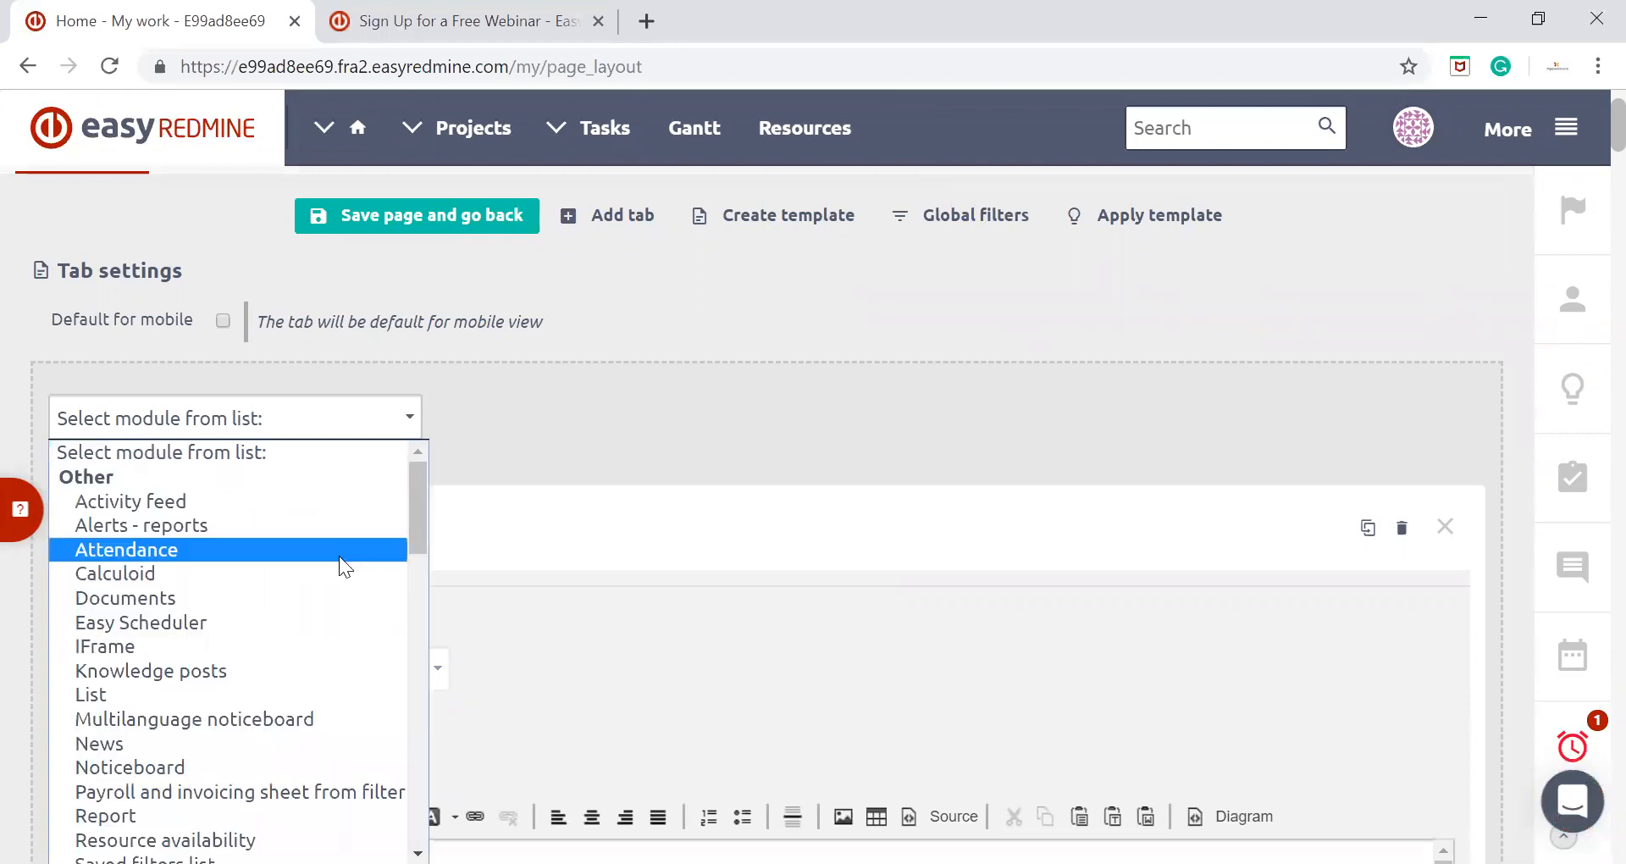
{"action": "scroll", "coordinate": [339, 556], "scroll_direction": "down", "scroll_amount": 3}
{"action": "scroll", "coordinate": [348, 557], "scroll_direction": "down", "scroll_amount": 3}
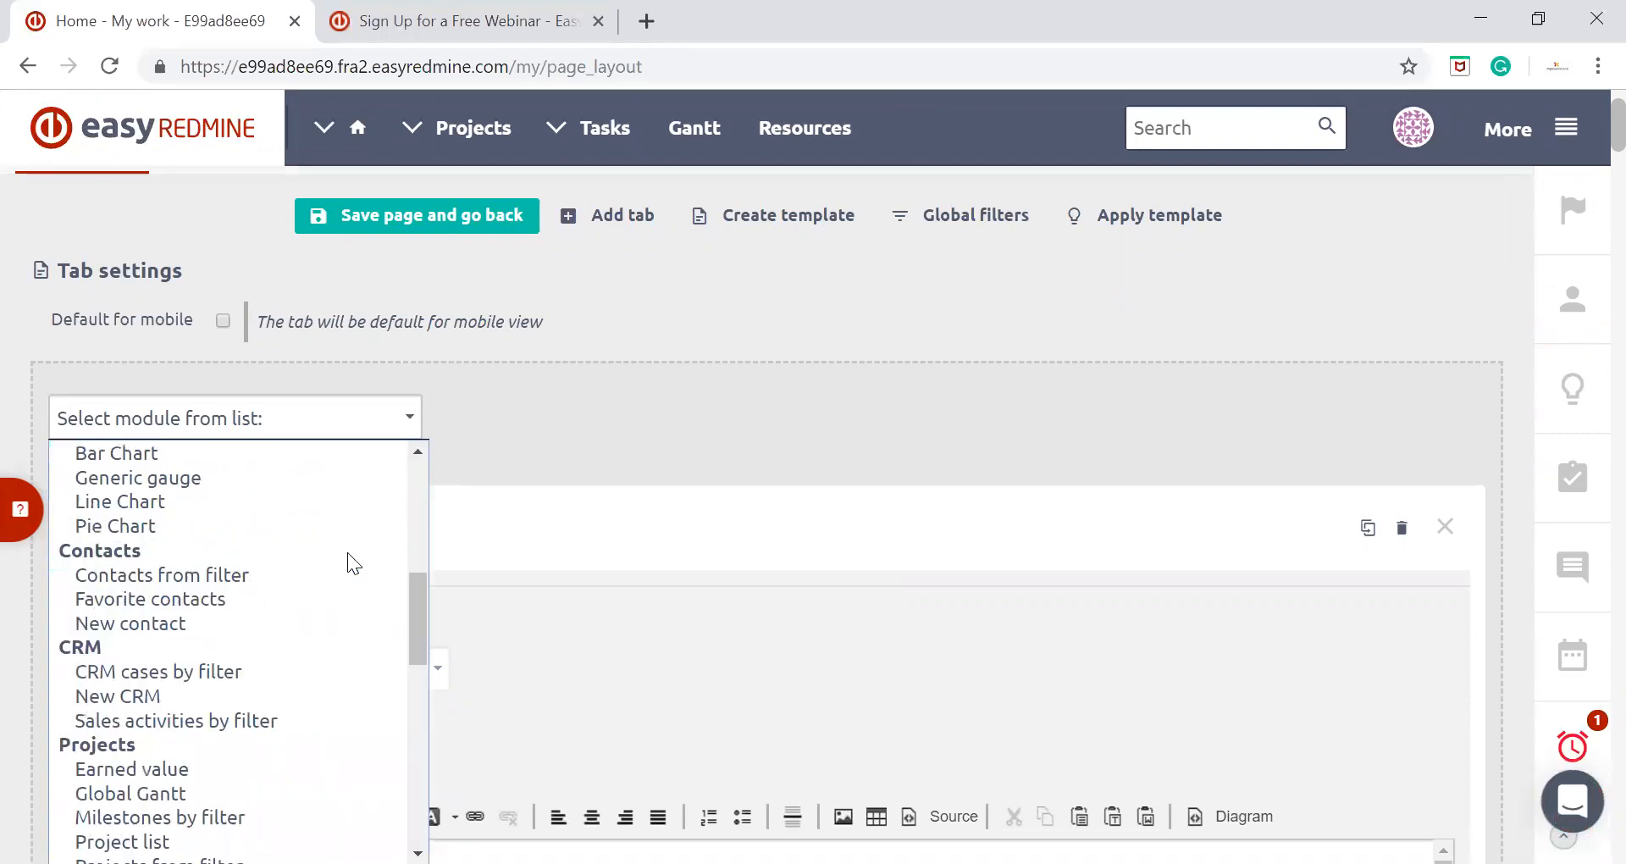
{"action": "scroll", "coordinate": [347, 552], "scroll_direction": "down", "scroll_amount": 10}
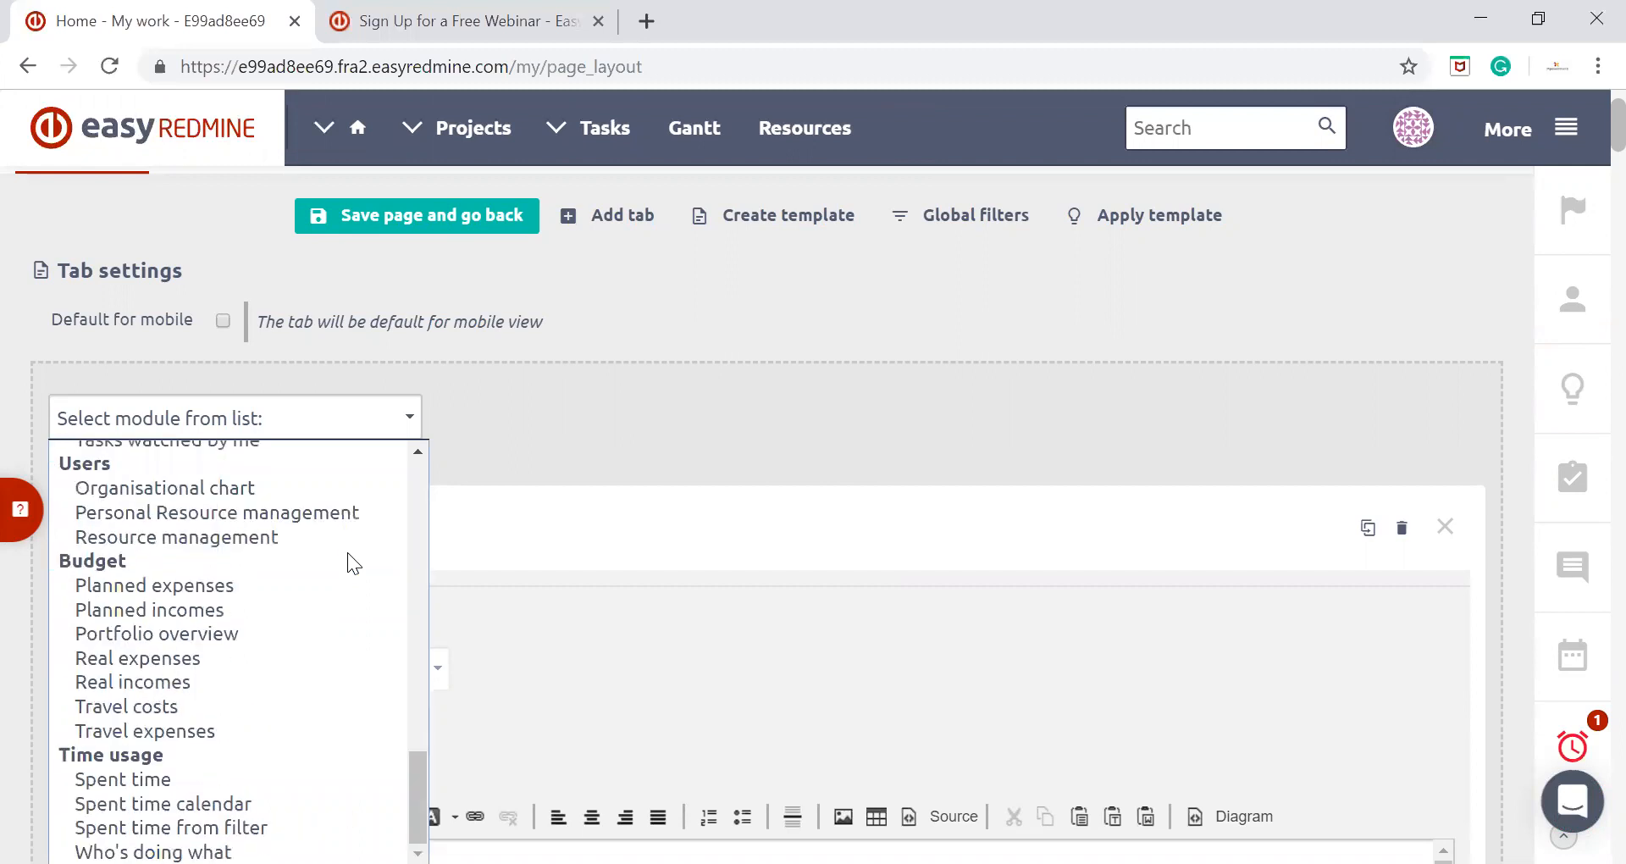
{"action": "left_click", "coordinate": [1506, 421]}
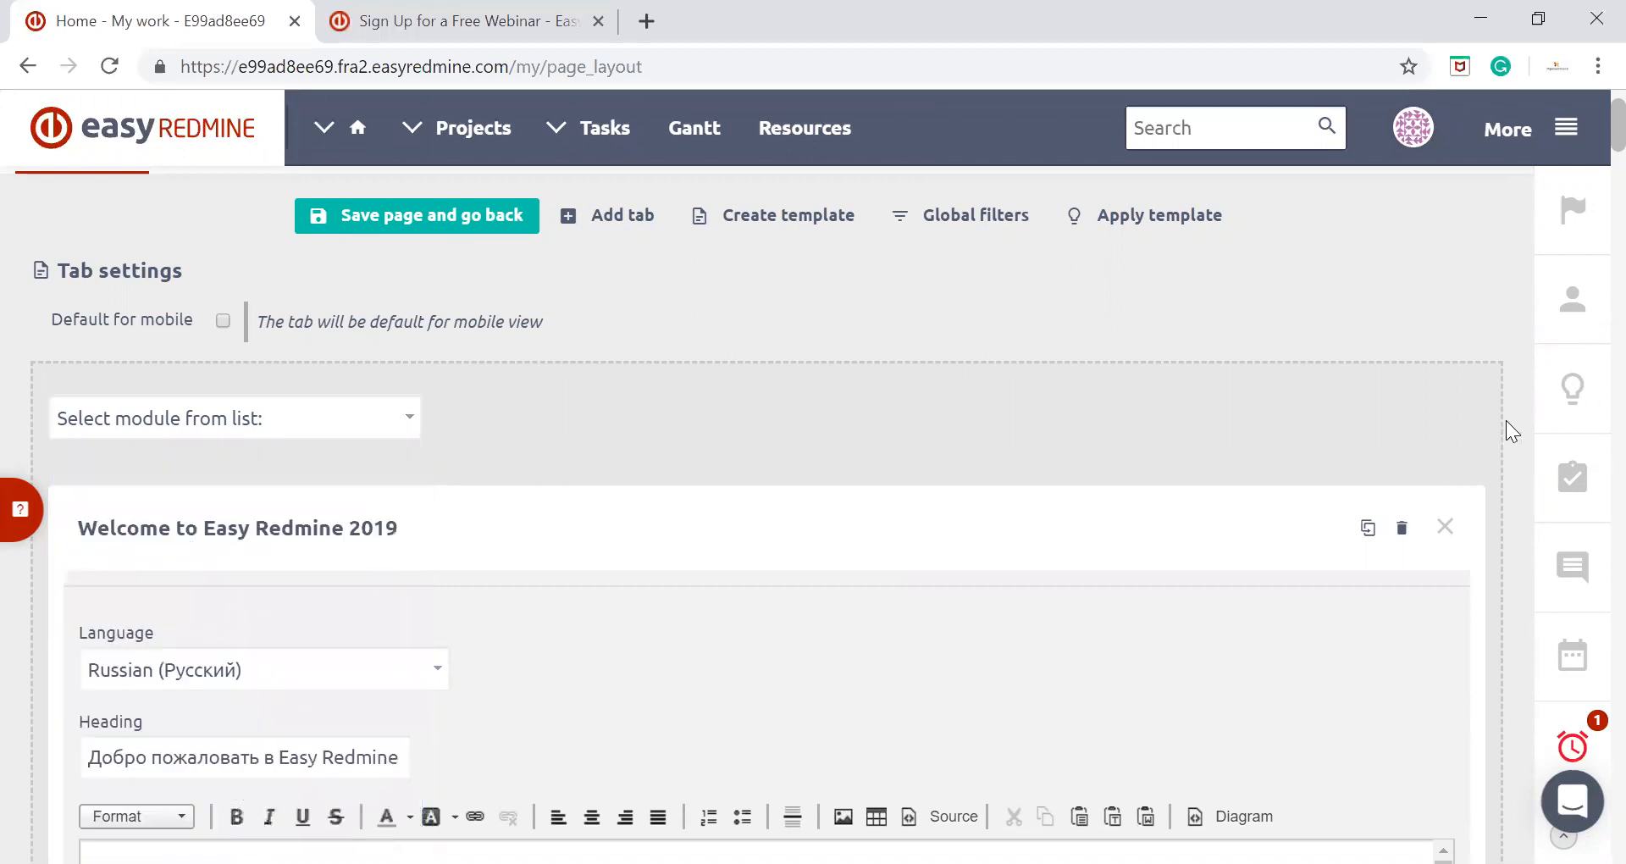
Add an Easy Scheduler module to the My work page and set its scheduler type to Manager
{"action": "scroll", "coordinate": [1506, 421], "scroll_direction": "down", "scroll_amount": 2}
{"action": "left_click", "coordinate": [367, 290]}
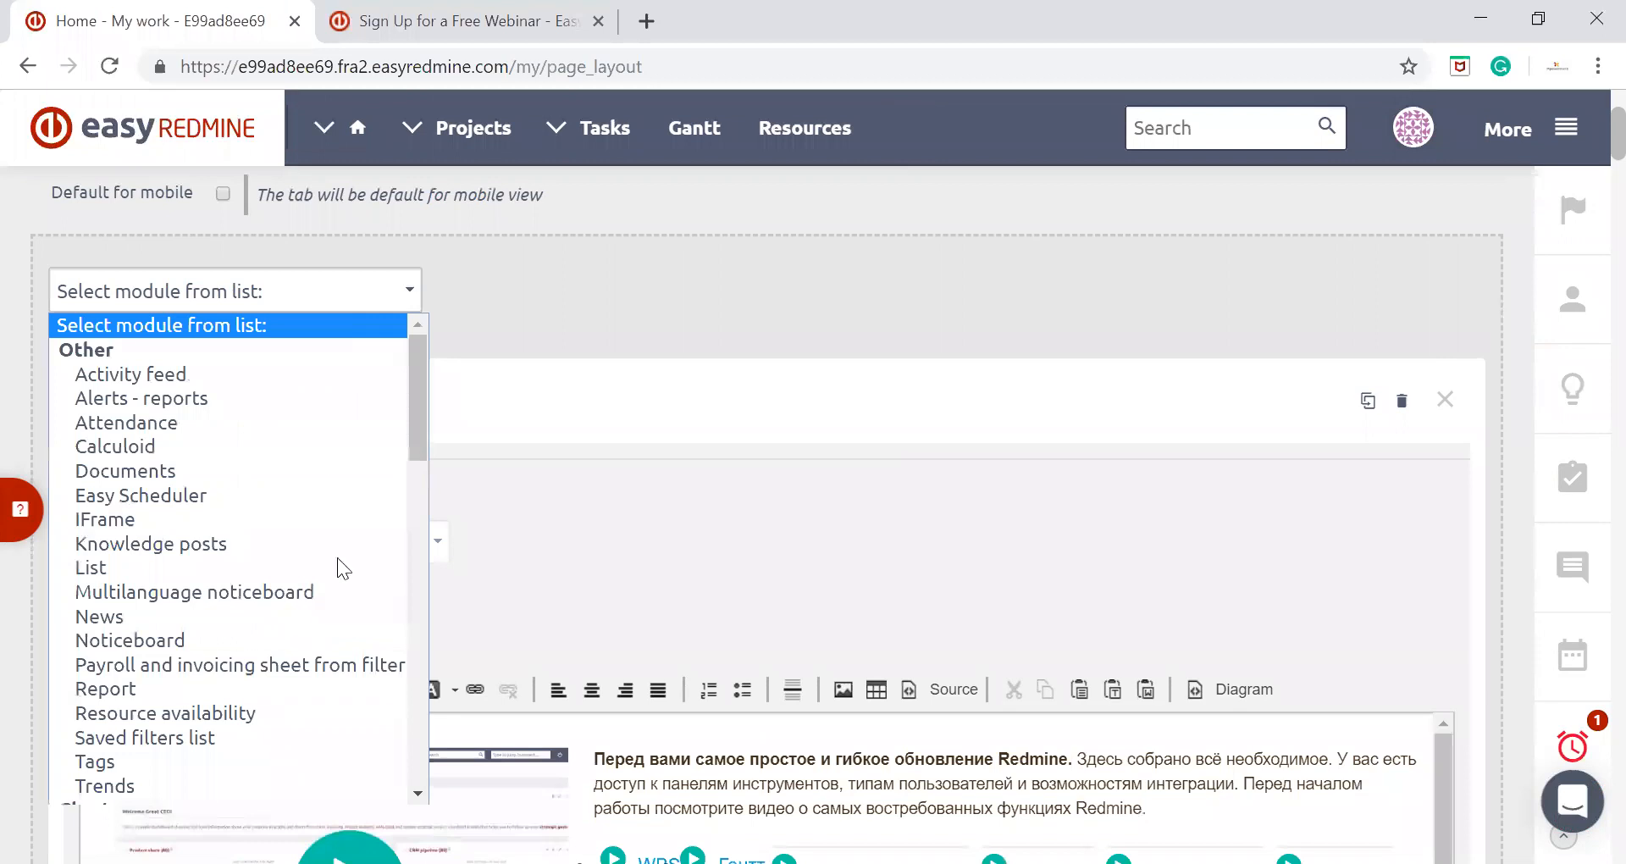
{"action": "left_click", "coordinate": [189, 496]}
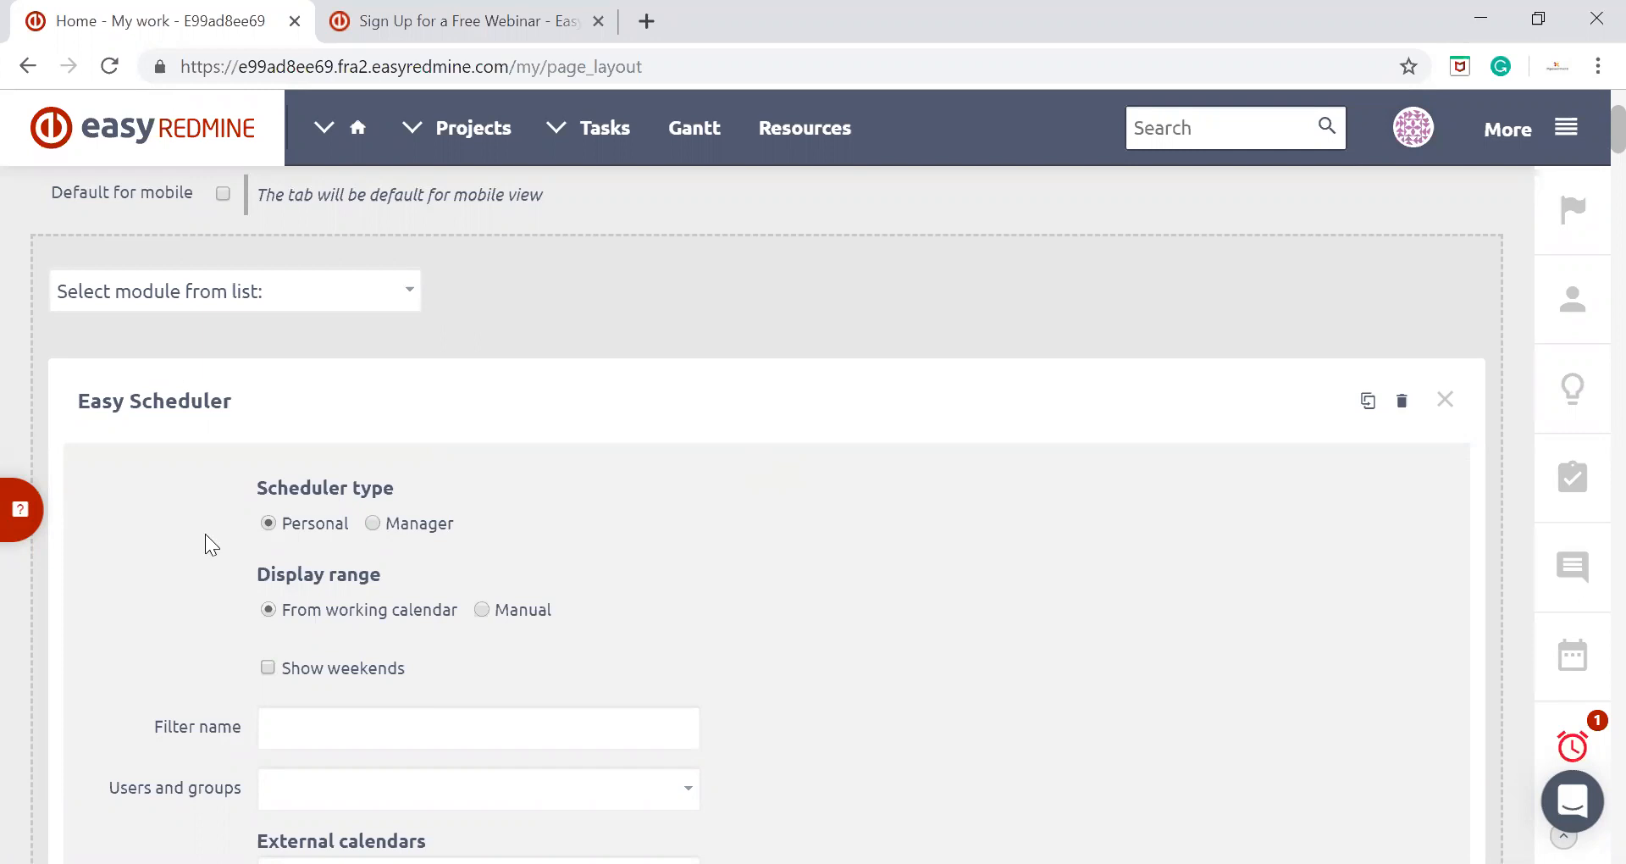
{"action": "left_click", "coordinate": [372, 523]}
Examine the Easy Scheduler module's display range, users, external calendars, filter and sort settings
{"action": "scroll", "coordinate": [731, 494], "scroll_direction": "down", "scroll_amount": 3}
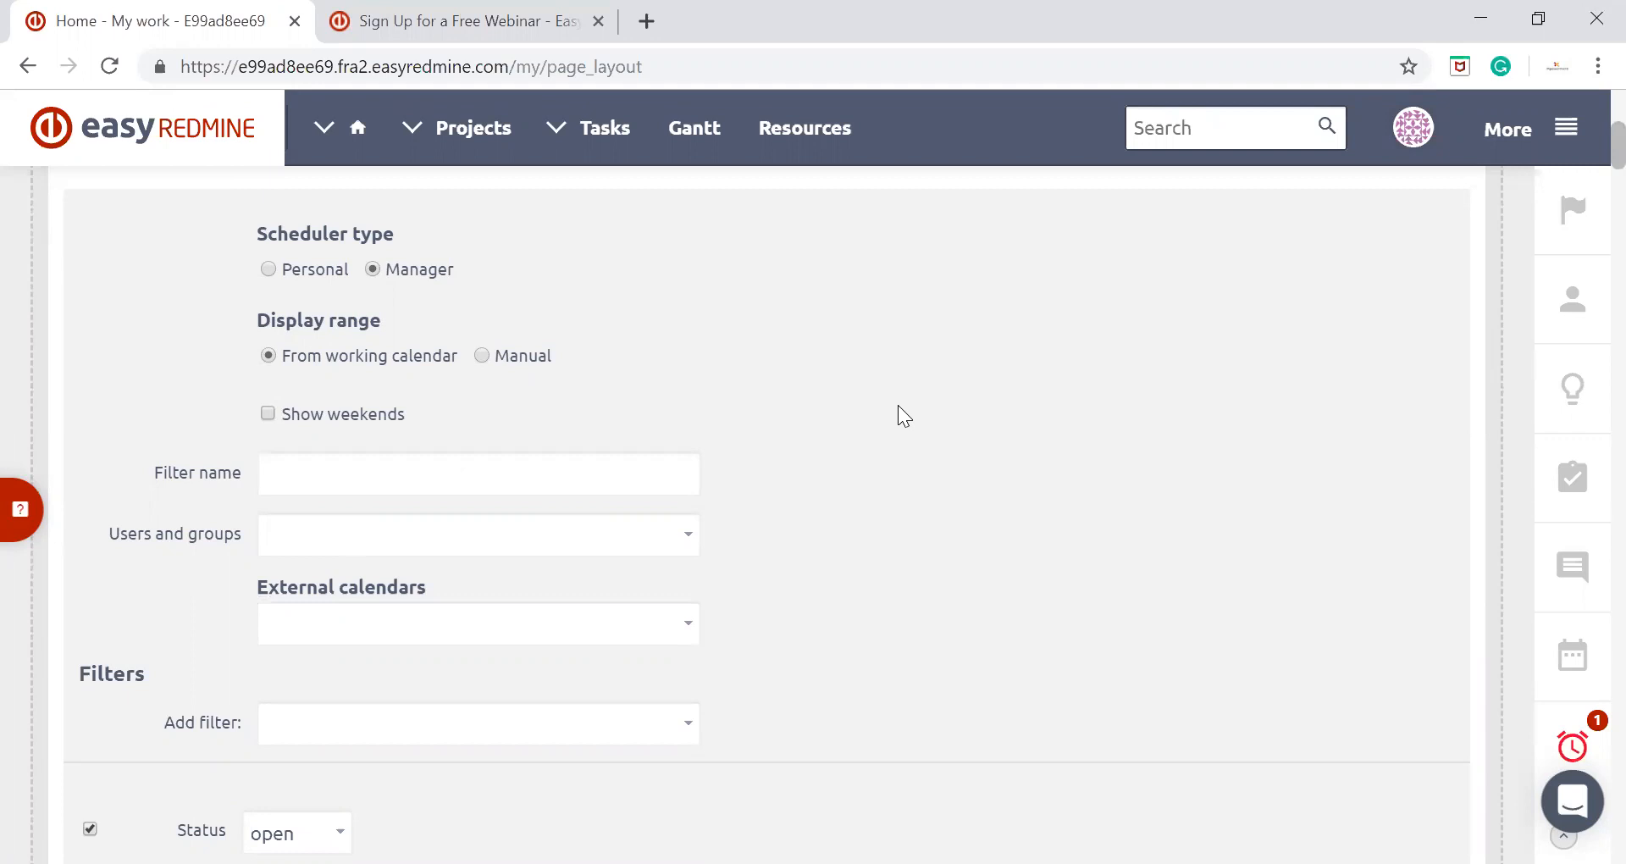
{"action": "scroll", "coordinate": [898, 405], "scroll_direction": "down", "scroll_amount": 3}
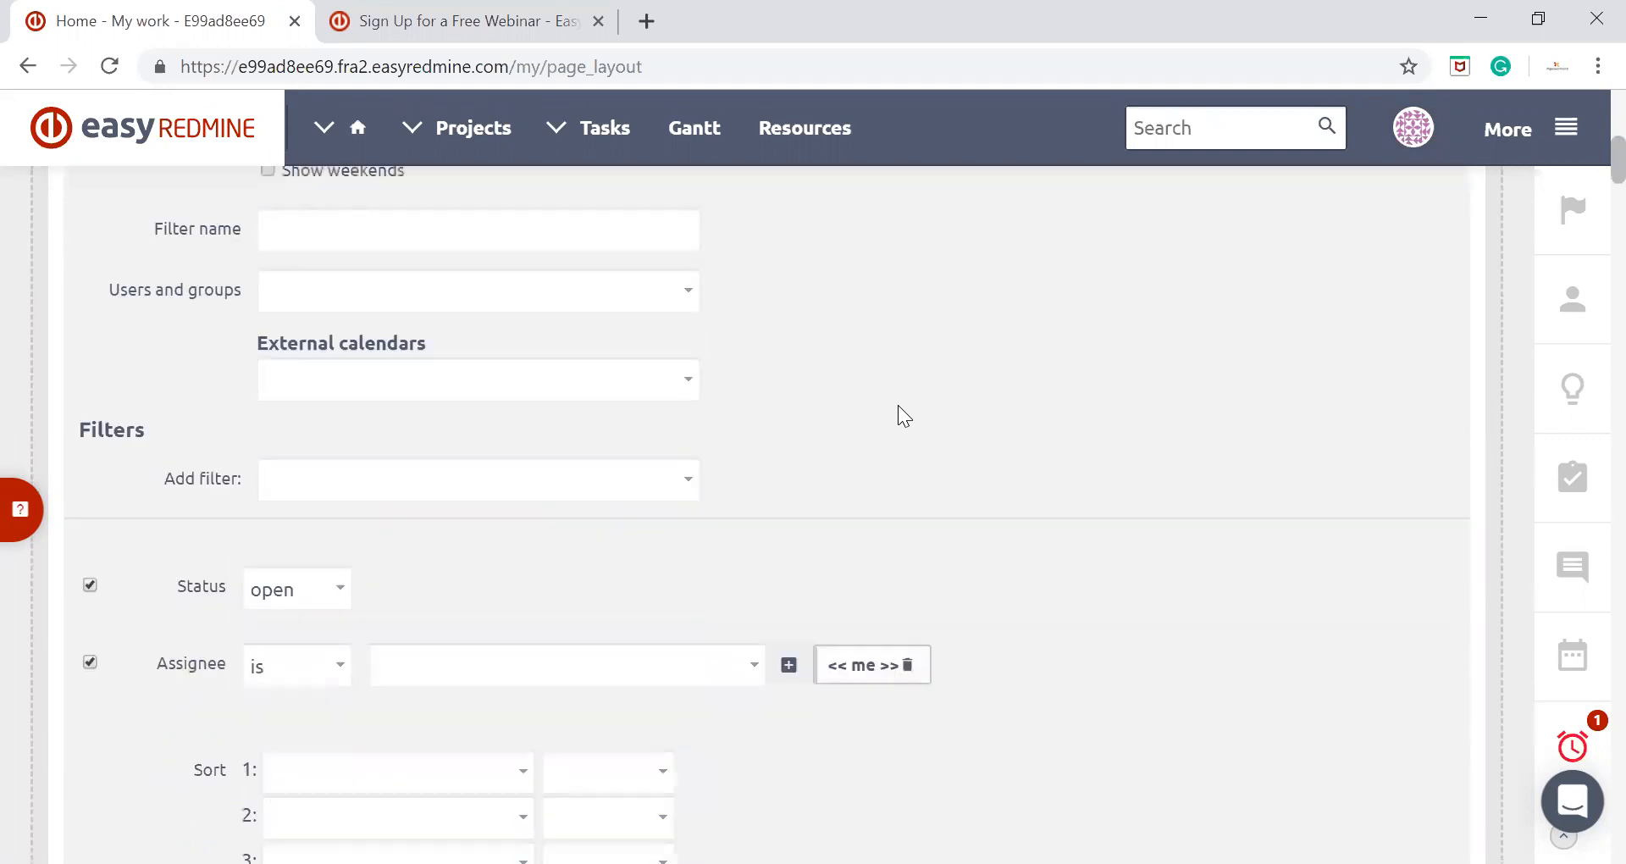
{"action": "scroll", "coordinate": [897, 415], "scroll_direction": "down", "scroll_amount": 3}
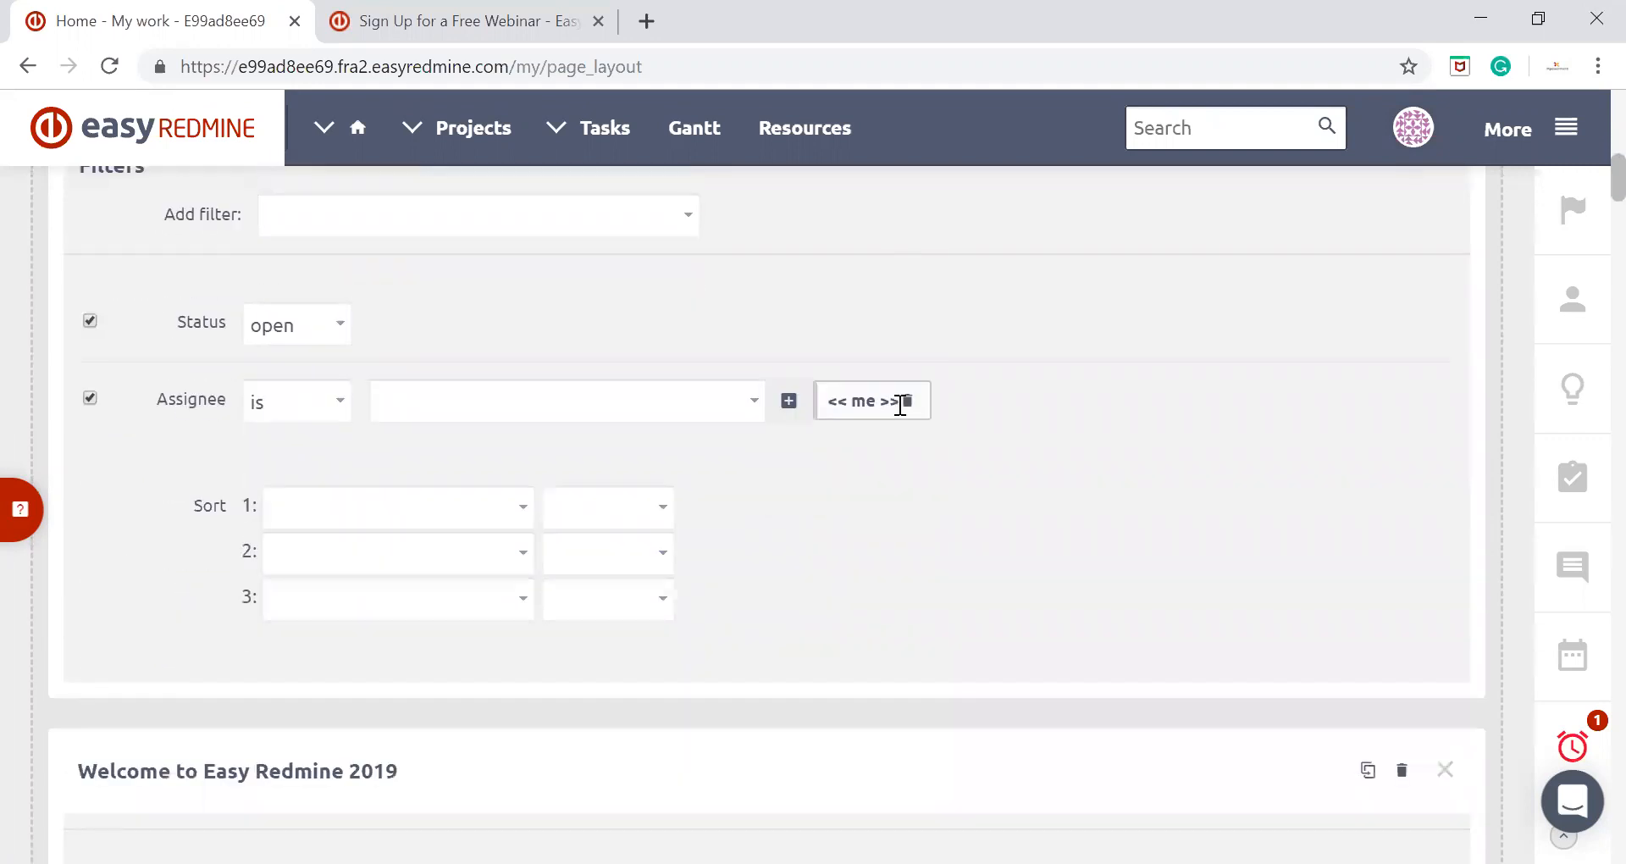
{"action": "scroll", "coordinate": [898, 415], "scroll_direction": "up", "scroll_amount": 2}
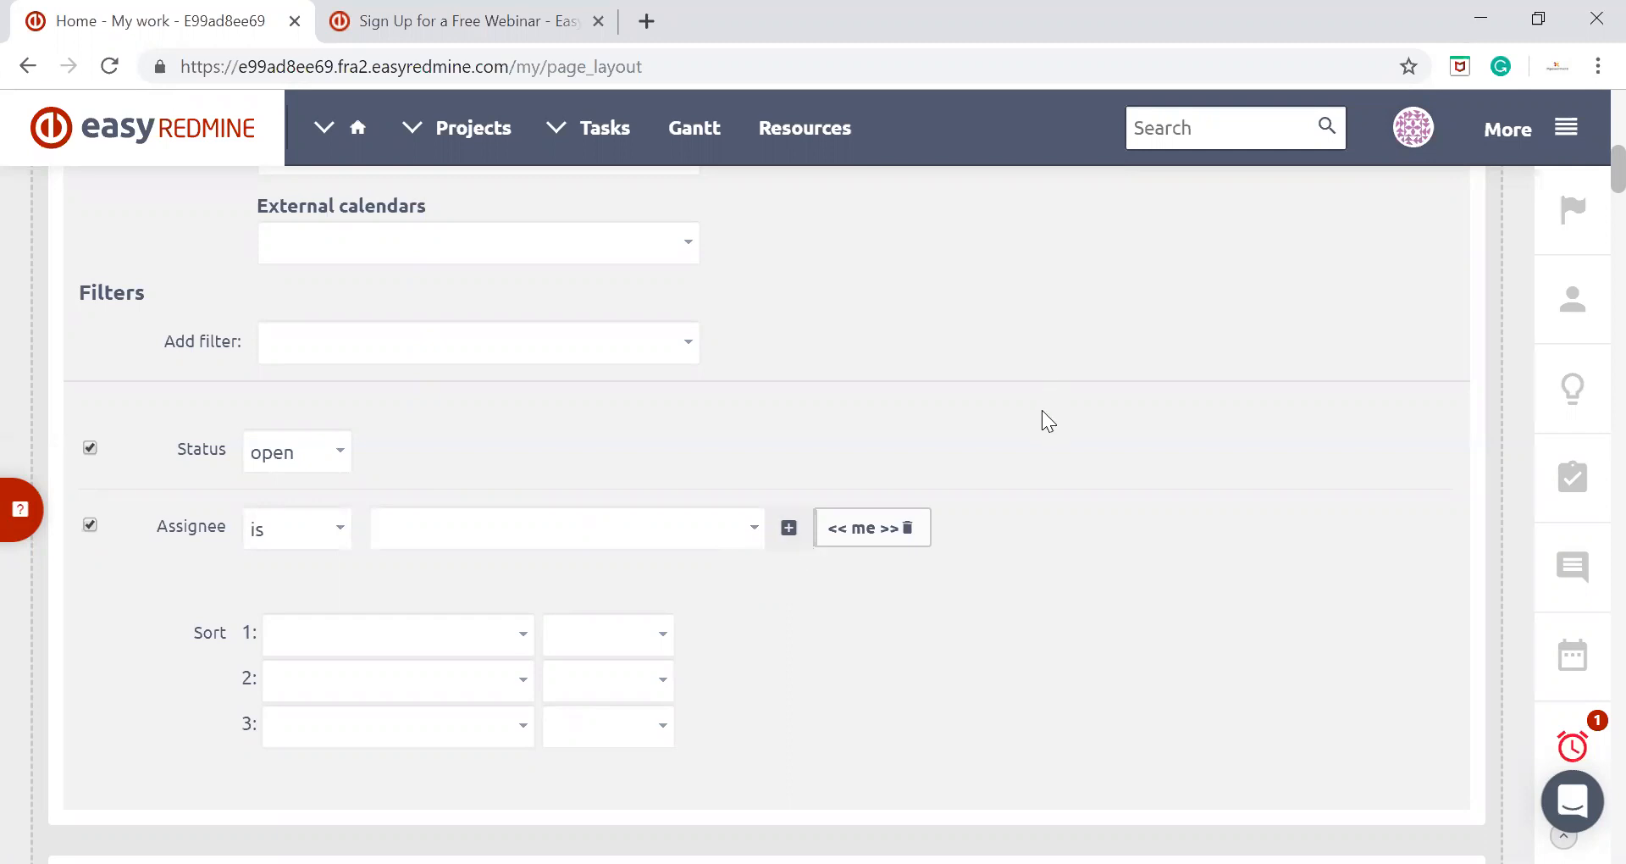
{"action": "scroll", "coordinate": [1028, 410], "scroll_direction": "down", "scroll_amount": 1}
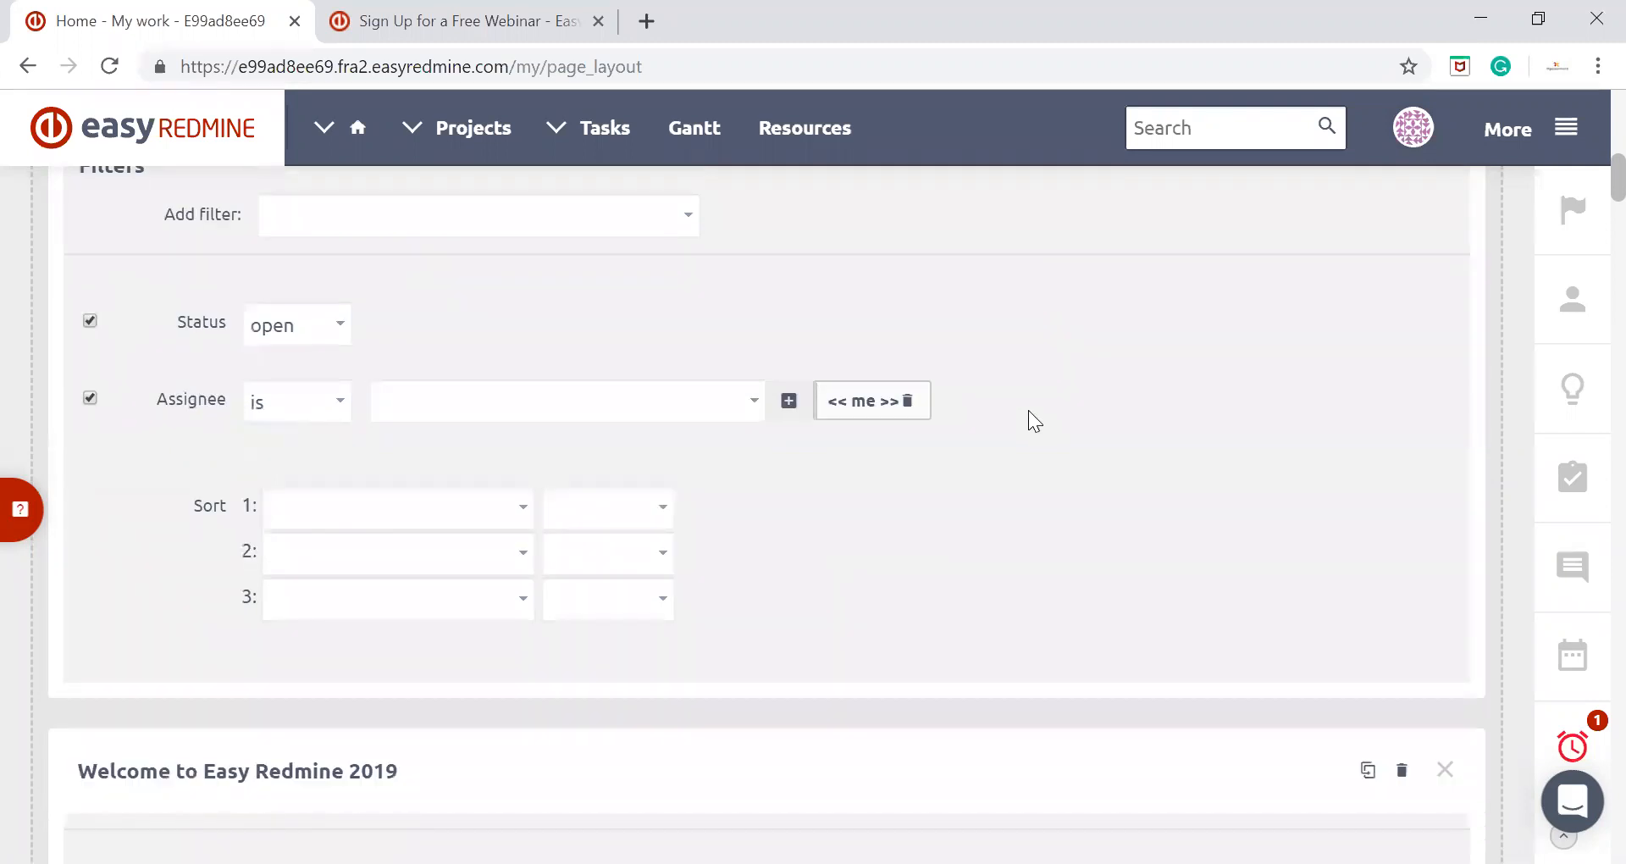
{"action": "scroll", "coordinate": [1028, 410], "scroll_direction": "up", "scroll_amount": 2}
{"action": "scroll", "coordinate": [1028, 410], "scroll_direction": "up", "scroll_amount": 1}
{"action": "scroll", "coordinate": [1028, 410], "scroll_direction": "down", "scroll_amount": 1}
{"action": "scroll", "coordinate": [1028, 410], "scroll_direction": "up", "scroll_amount": 1}
{"action": "scroll", "coordinate": [1028, 412], "scroll_direction": "up", "scroll_amount": 2}
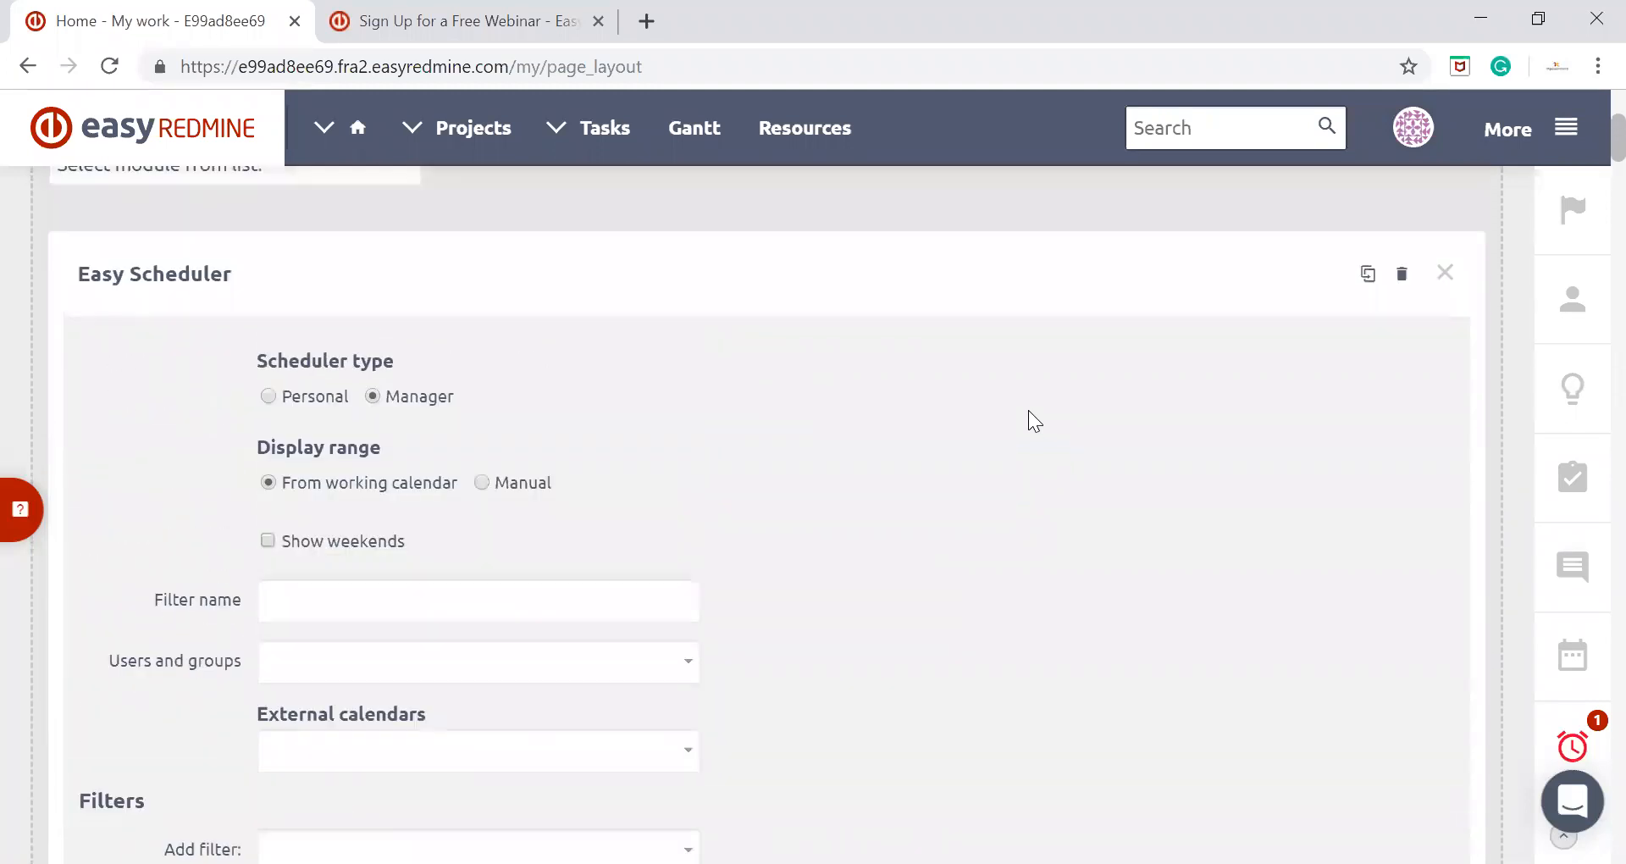
Save the customised My work page and return to the dashboard
{"action": "scroll", "coordinate": [1028, 410], "scroll_direction": "up", "scroll_amount": 3}
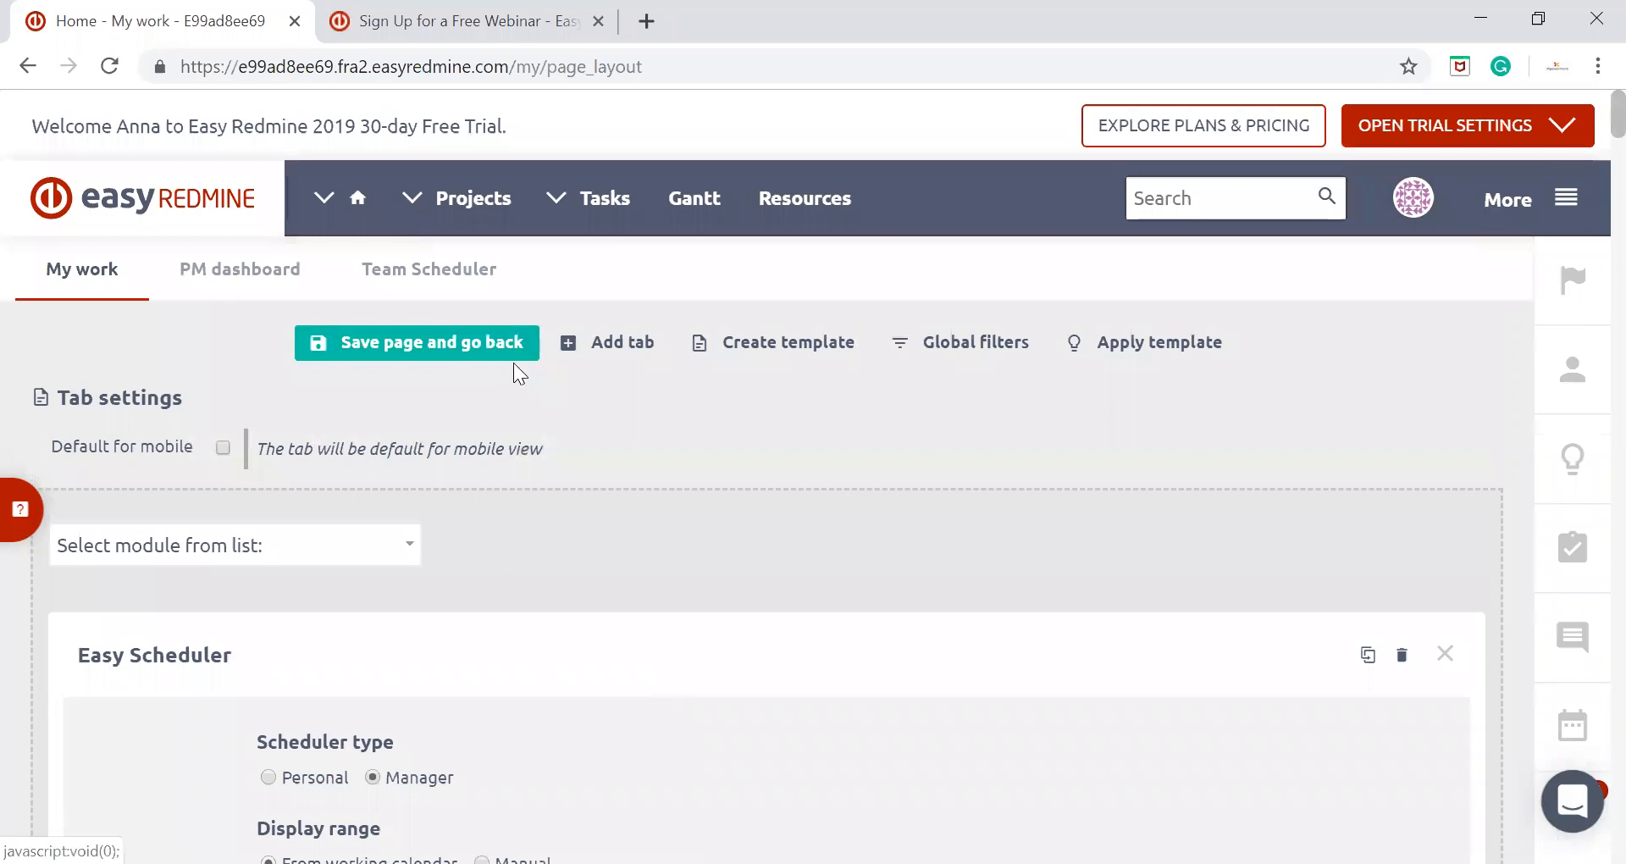
{"action": "left_click", "coordinate": [500, 337]}
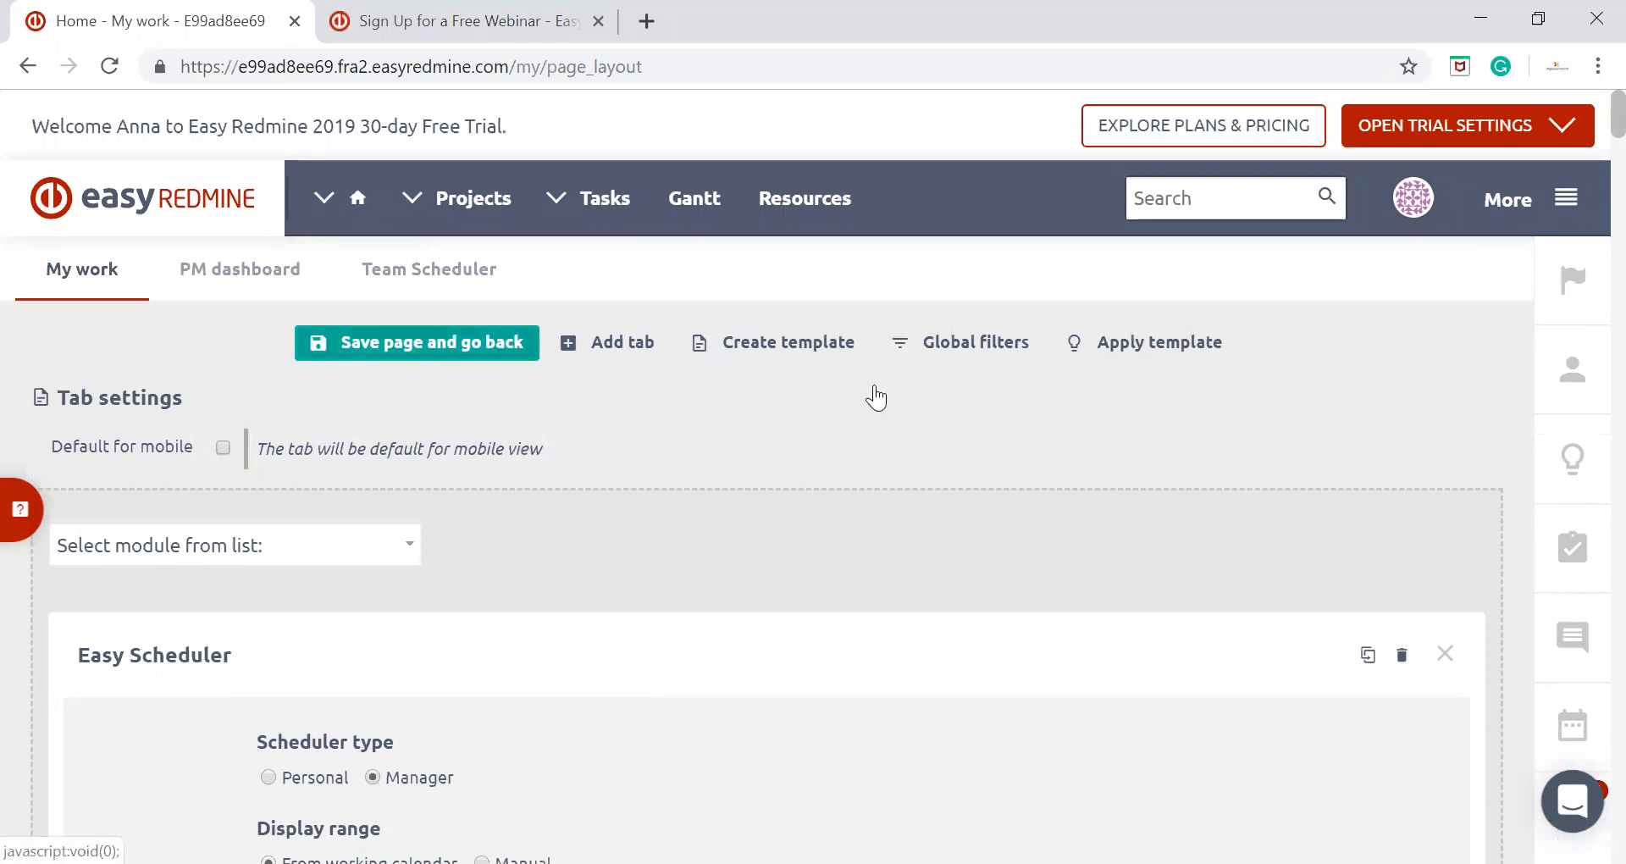
{"action": "left_click", "coordinate": [379, 342]}
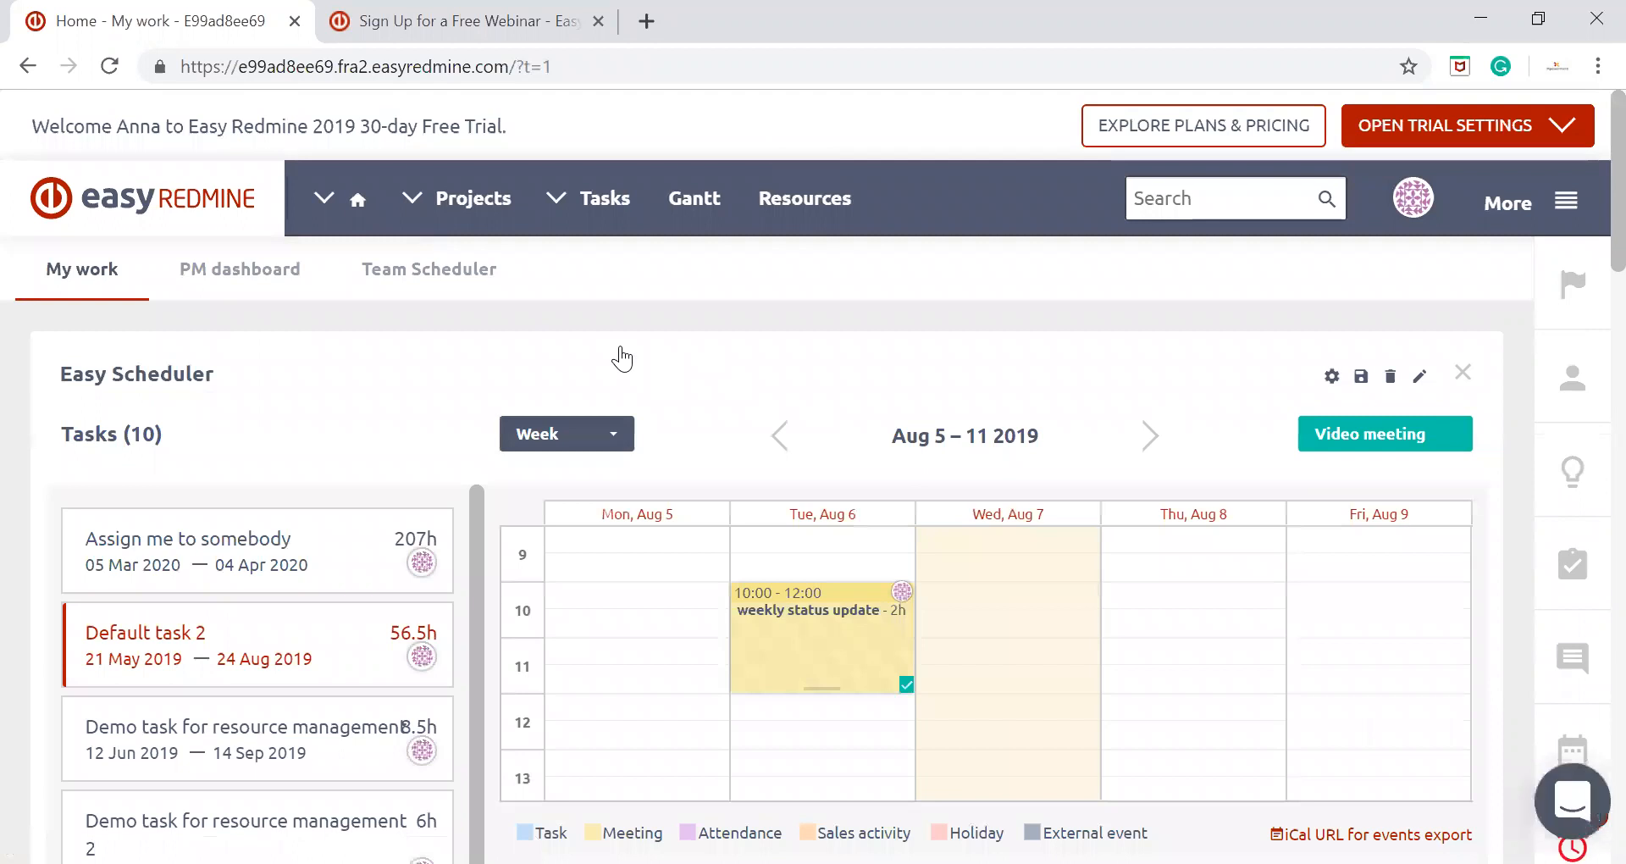
Try to schedule the task "Assign me to somebody" on Thursday, Aug 8, then return it to the task list
{"action": "scroll", "coordinate": [593, 356], "scroll_direction": "down", "scroll_amount": 2}
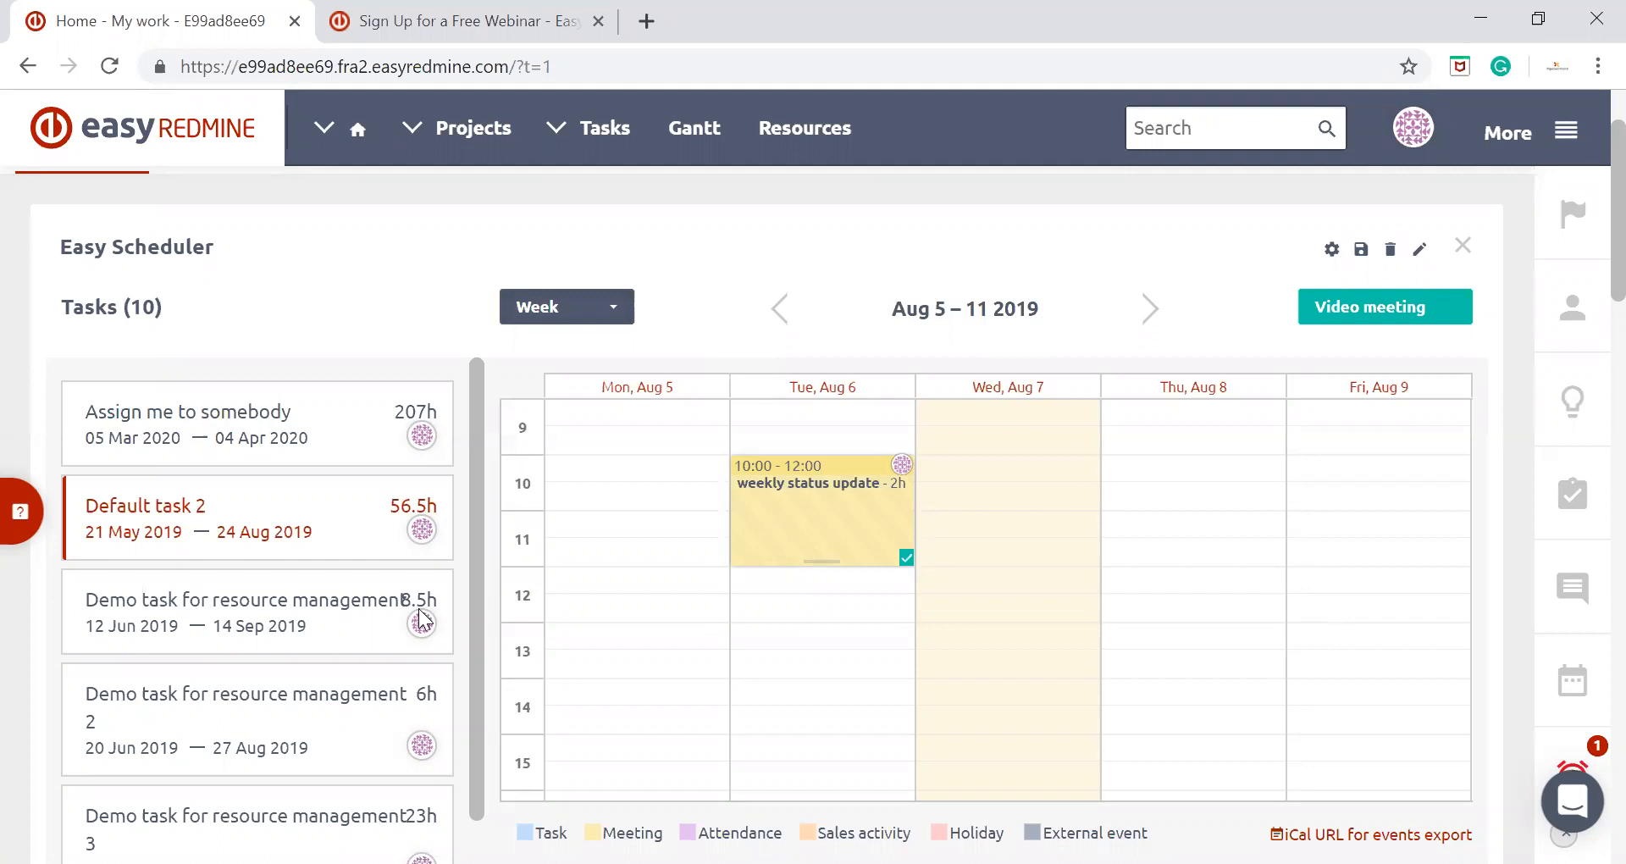
{"action": "mouse_move", "coordinate": [415, 616]}
{"action": "left_click_drag", "start_coordinate": [362, 401], "coordinate": [1168, 447]}
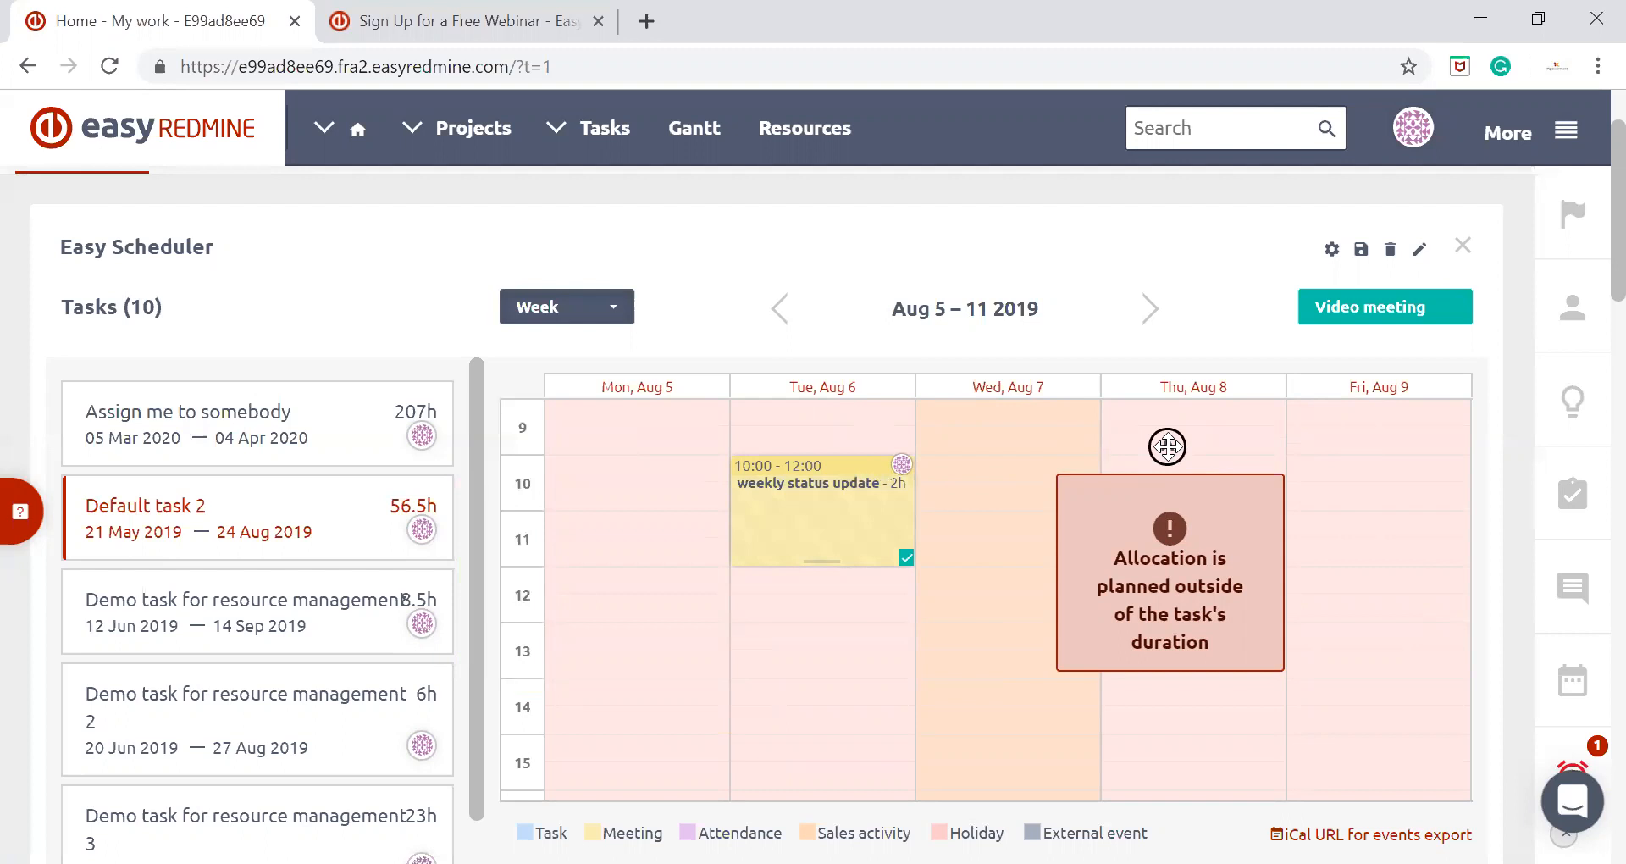
{"action": "left_click_drag", "start_coordinate": [1167, 447], "coordinate": [134, 447]}
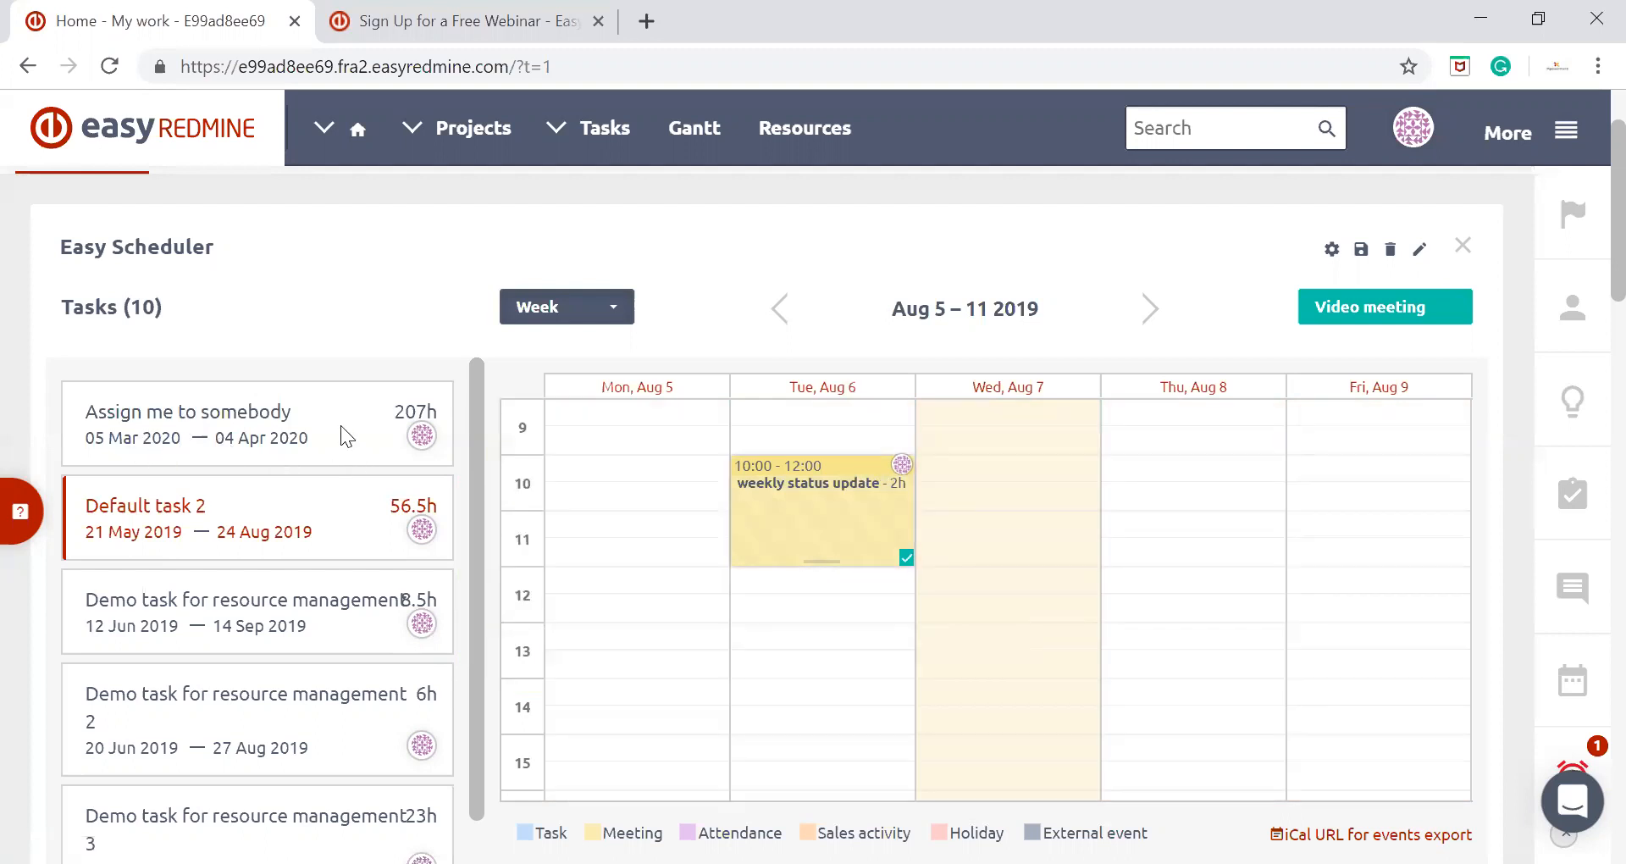
Schedule "Demo task for resource management" in the calendar starting on Thursday, Aug 8 at 12:30
{"action": "scroll", "coordinate": [340, 425], "scroll_direction": "down", "scroll_amount": 2}
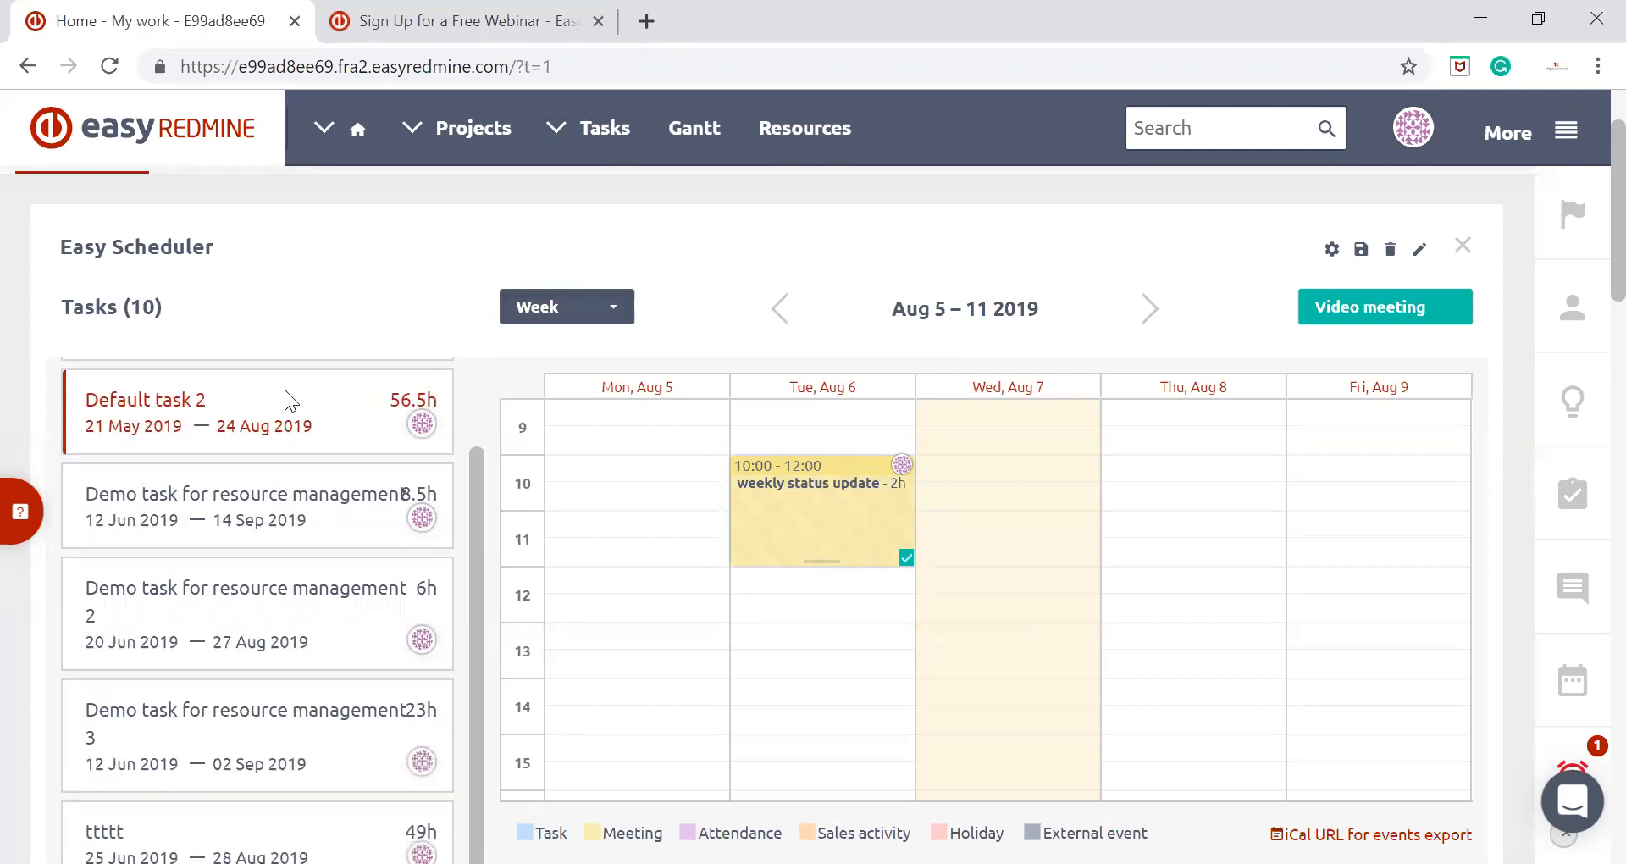
{"action": "left_click_drag", "start_coordinate": [312, 488], "coordinate": [708, 472]}
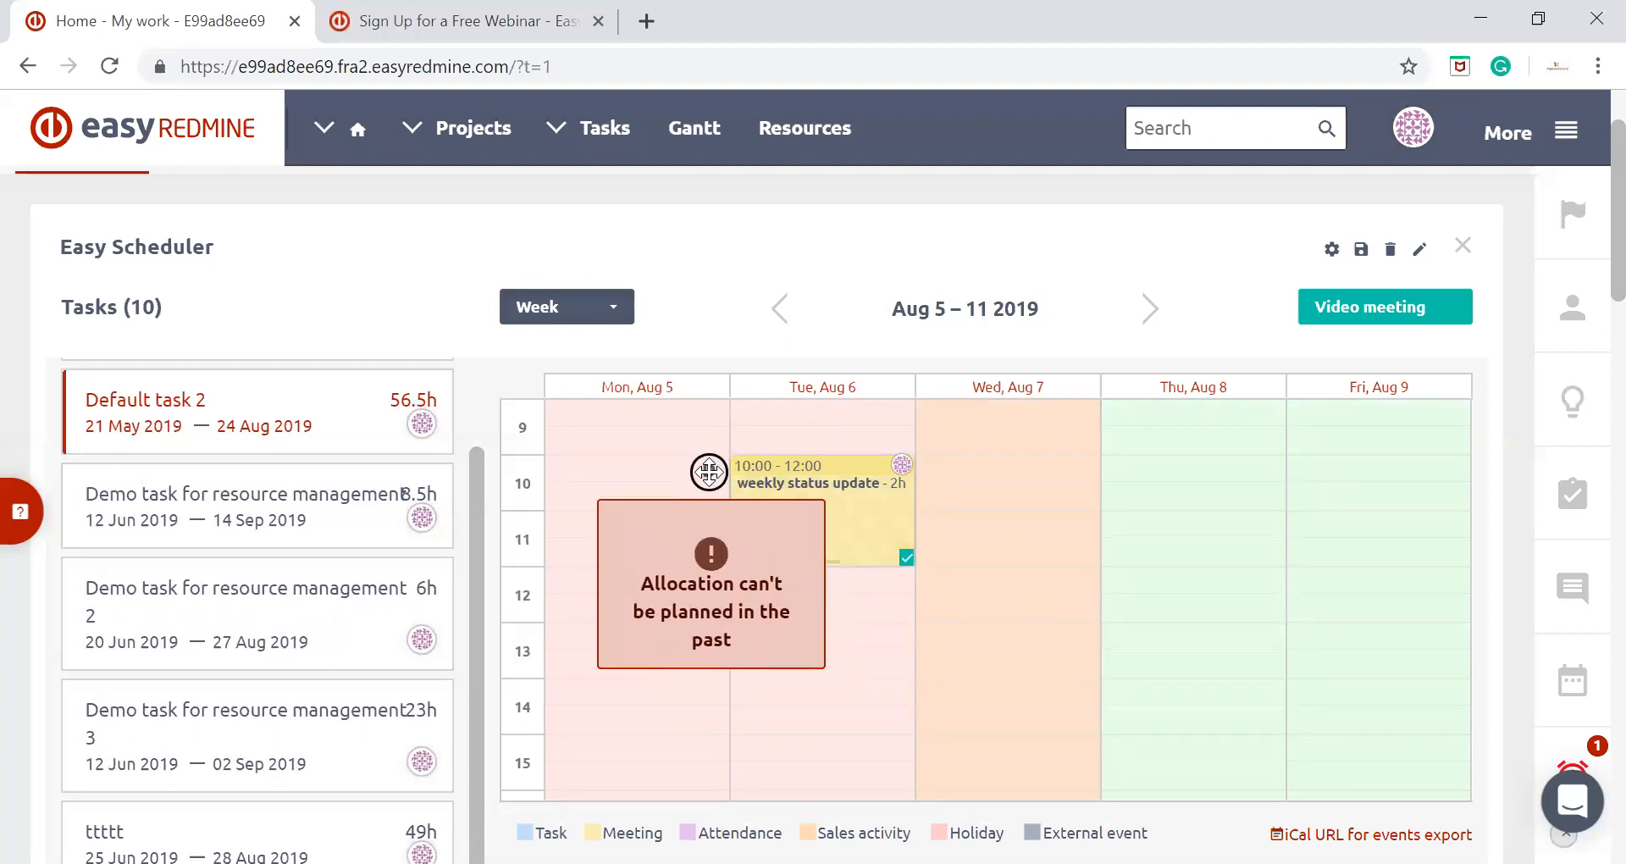
{"action": "mouse_move", "coordinate": [709, 472]}
{"action": "left_mouse_down"}
{"action": "mouse_move", "coordinate": [1220, 435]}
{"action": "mouse_move", "coordinate": [574, 455]}
{"action": "mouse_move", "coordinate": [977, 421]}
{"action": "mouse_move", "coordinate": [1165, 465]}
{"action": "mouse_move", "coordinate": [1161, 493]}
{"action": "mouse_move", "coordinate": [1015, 584]}
{"action": "mouse_move", "coordinate": [1208, 450]}
{"action": "mouse_move", "coordinate": [1187, 603]}
{"action": "left_mouse_up"}
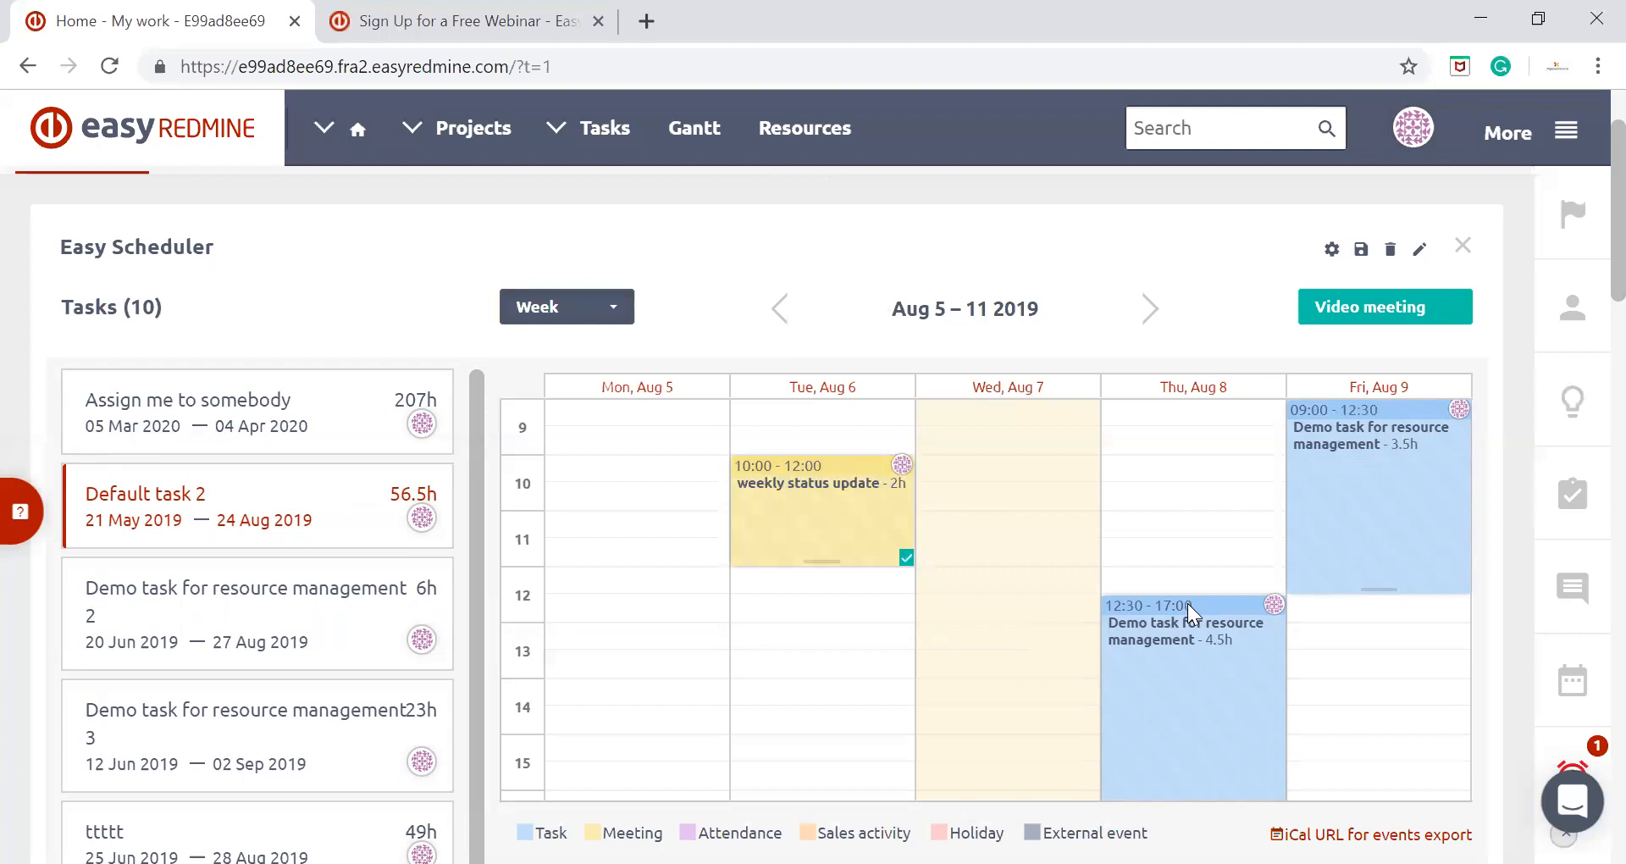
Shorten the demo task's Thursday allocation to end at 14:30 and its Friday allocation to end at 11:30
{"action": "scroll", "coordinate": [1271, 538], "scroll_direction": "down", "scroll_amount": 1}
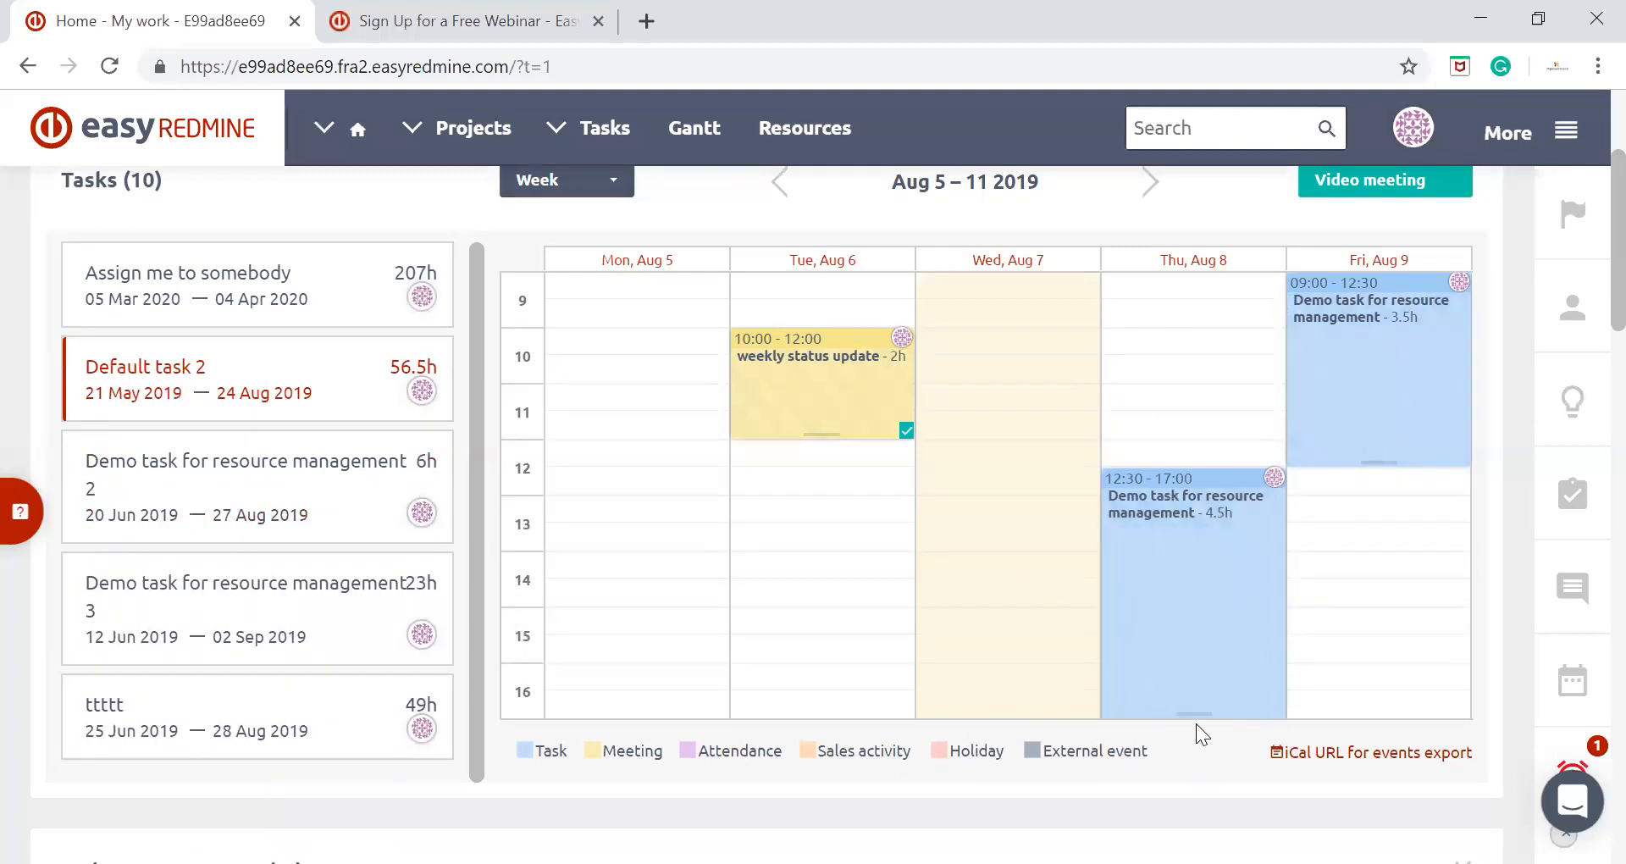
{"action": "left_click_drag", "start_coordinate": [1203, 695], "coordinate": [1228, 727]}
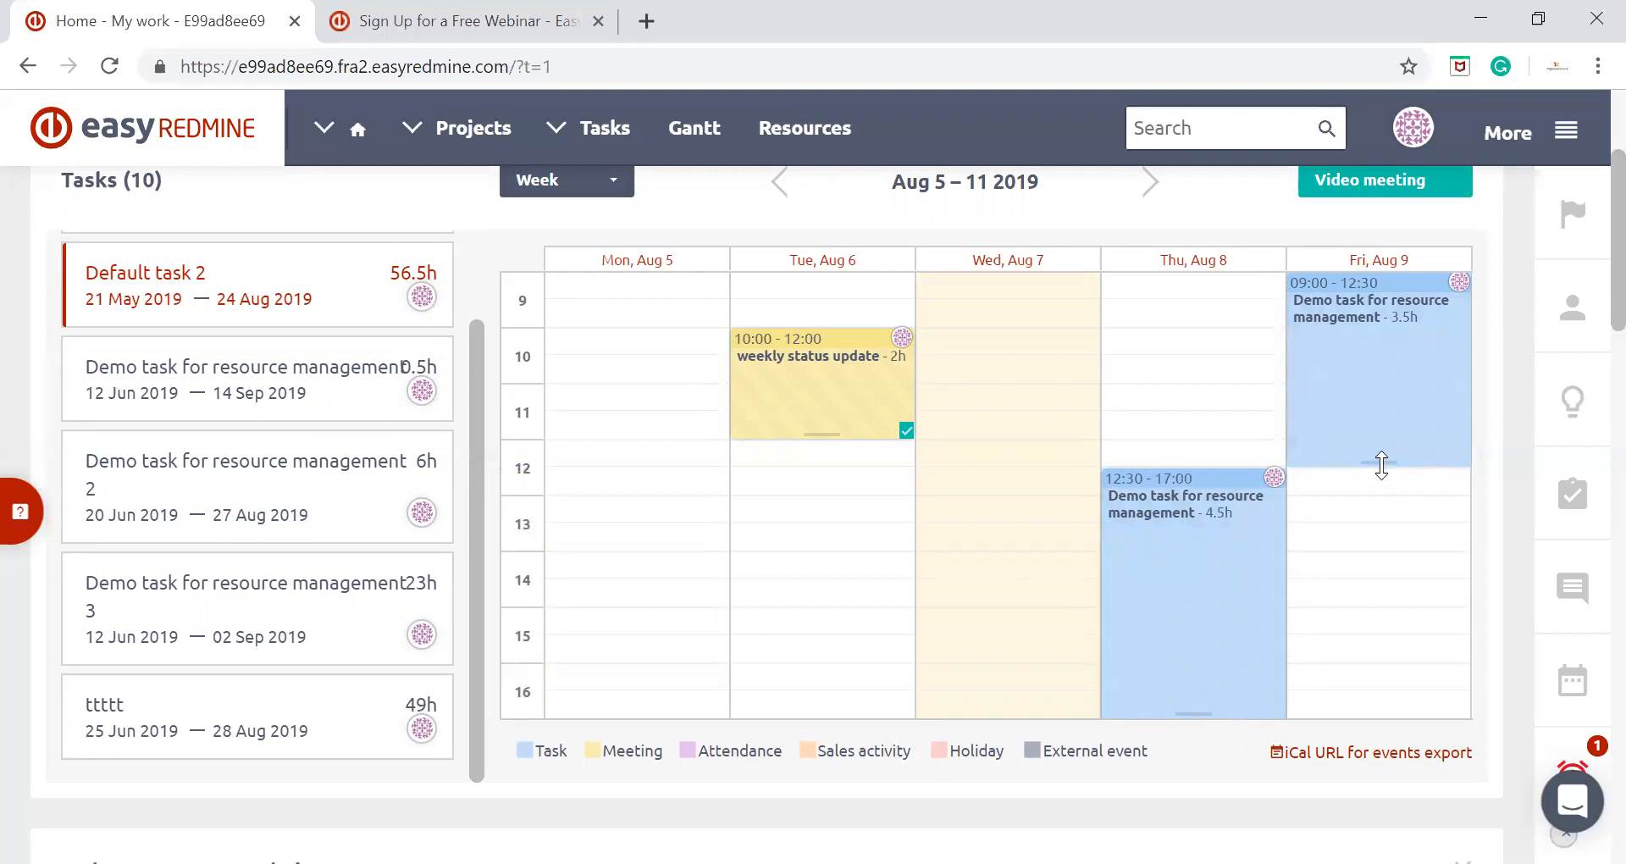
{"action": "left_click_drag", "start_coordinate": [1381, 464], "coordinate": [1377, 511]}
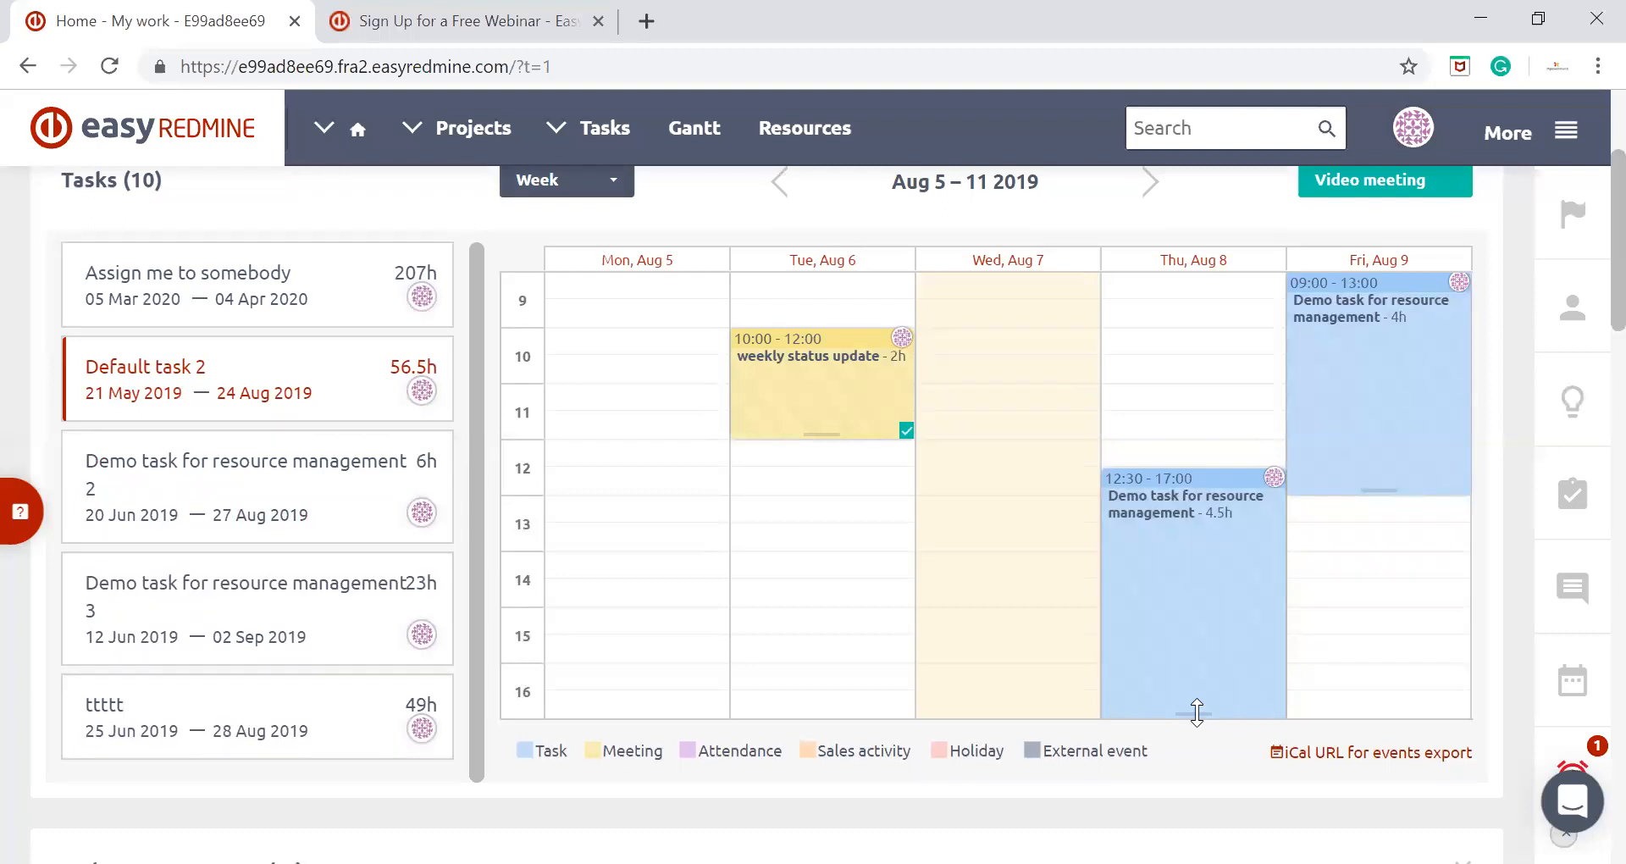
{"action": "left_click_drag", "start_coordinate": [1197, 713], "coordinate": [1220, 597]}
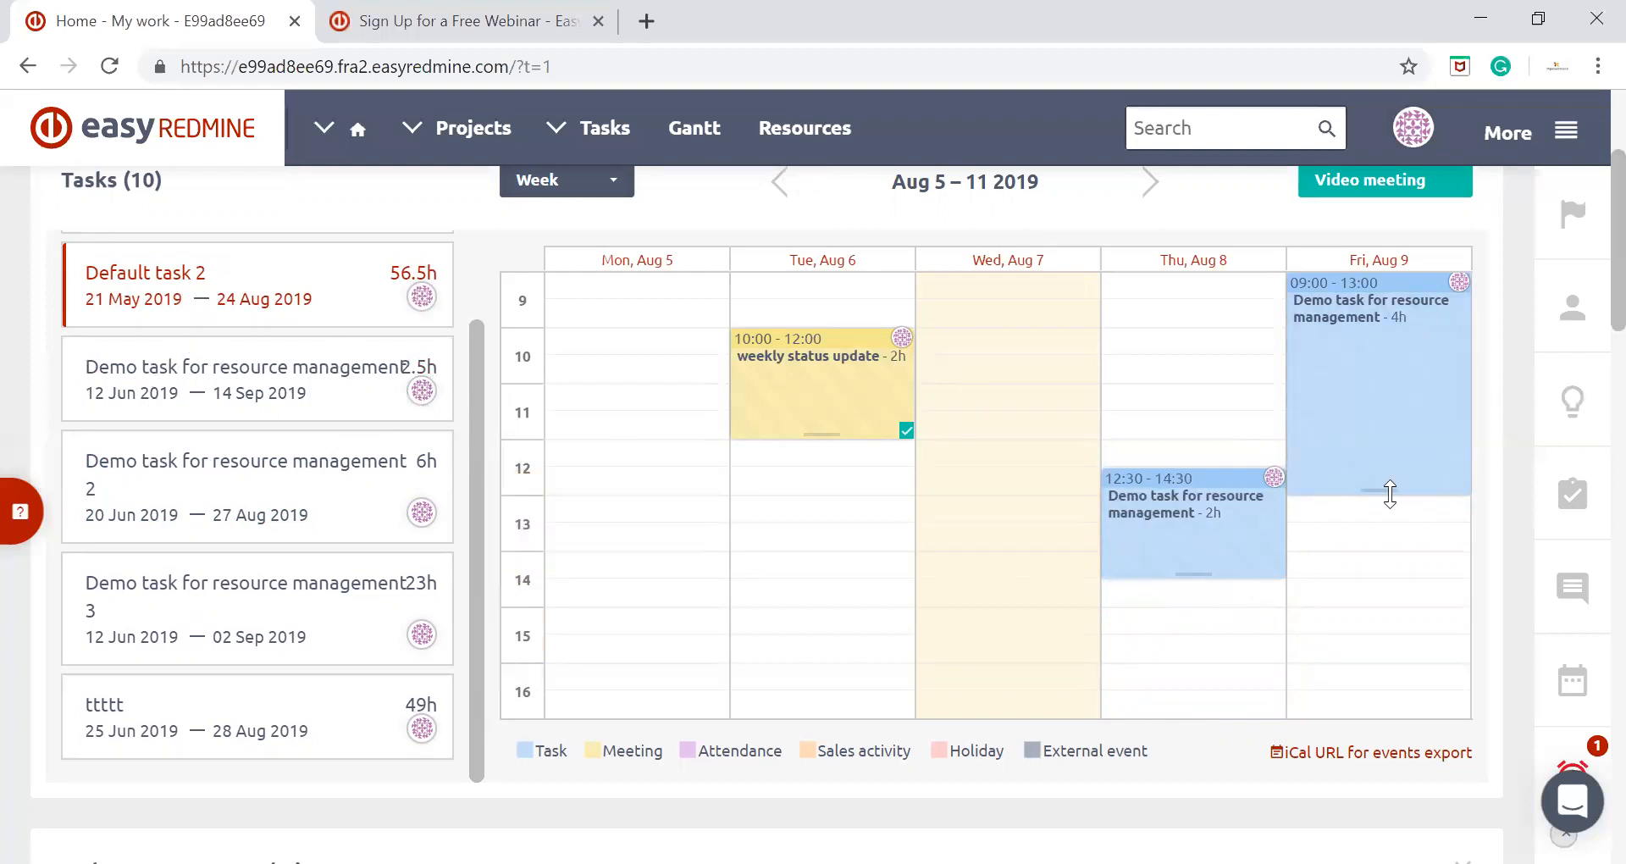
{"action": "left_click_drag", "start_coordinate": [1376, 493], "coordinate": [1375, 420]}
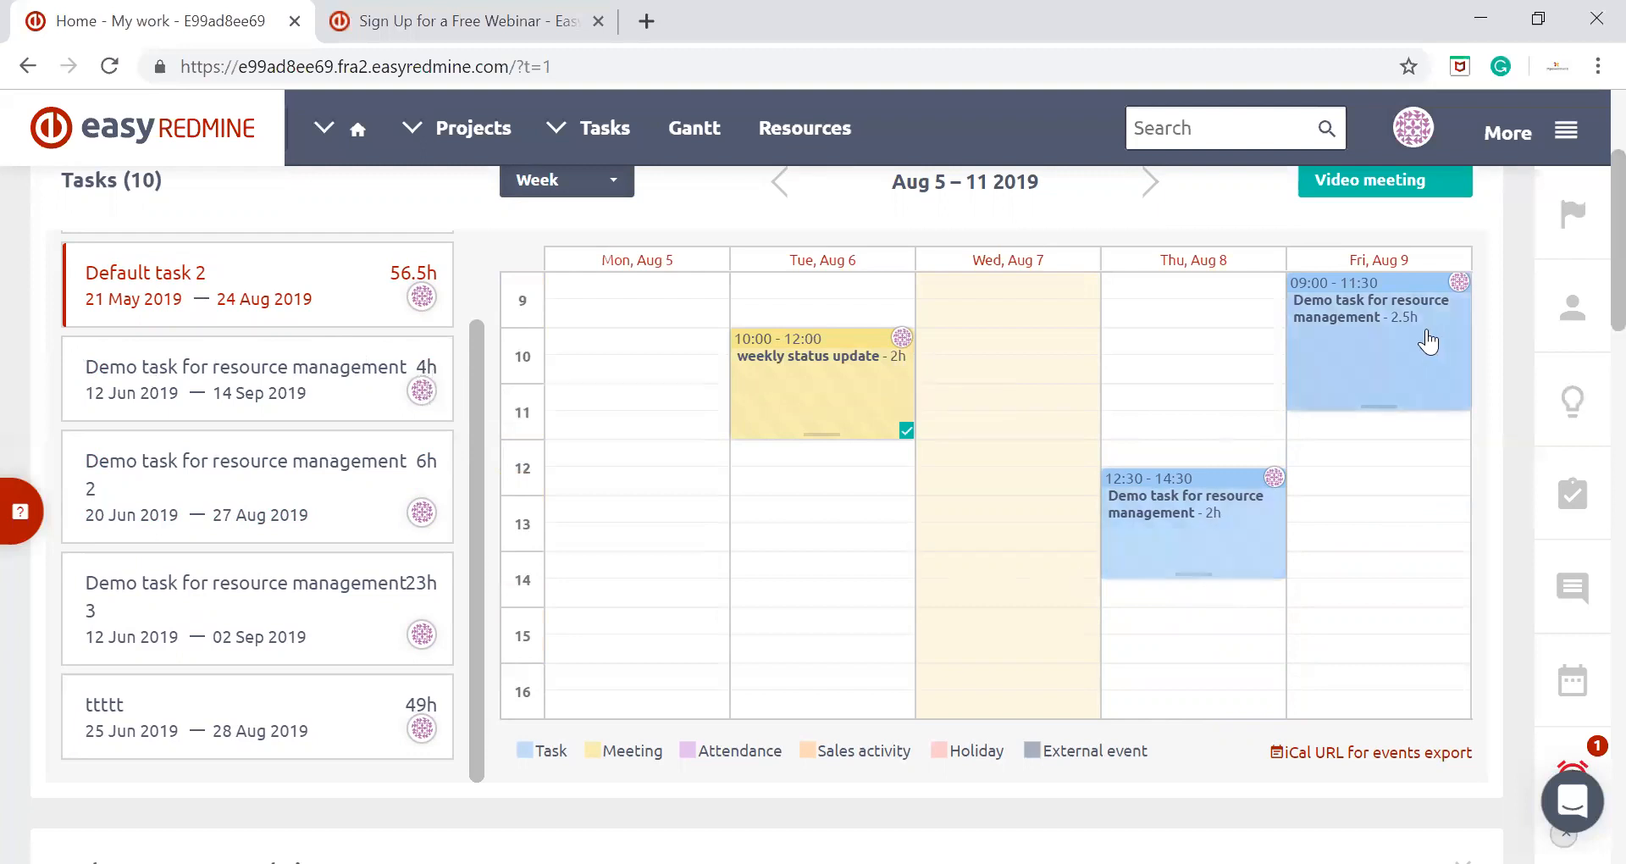
Allocate another block of "Demo task for resource management" on Friday, Aug 9 from 13:30 to 15:00
{"action": "left_click_drag", "start_coordinate": [343, 350], "coordinate": [1394, 479]}
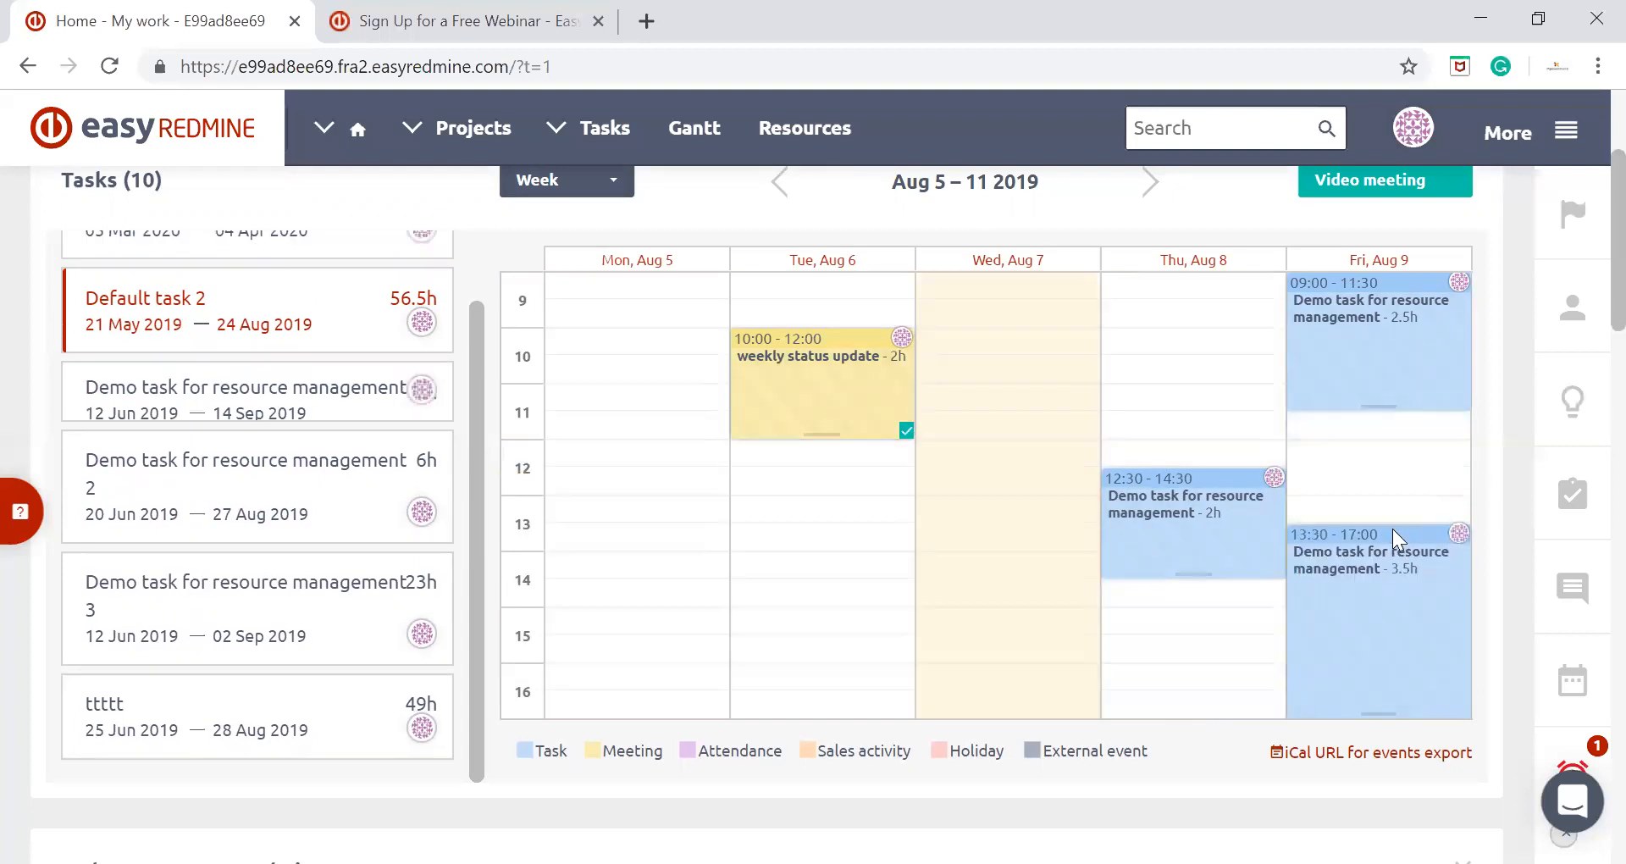
{"action": "left_click", "coordinate": [1151, 184]}
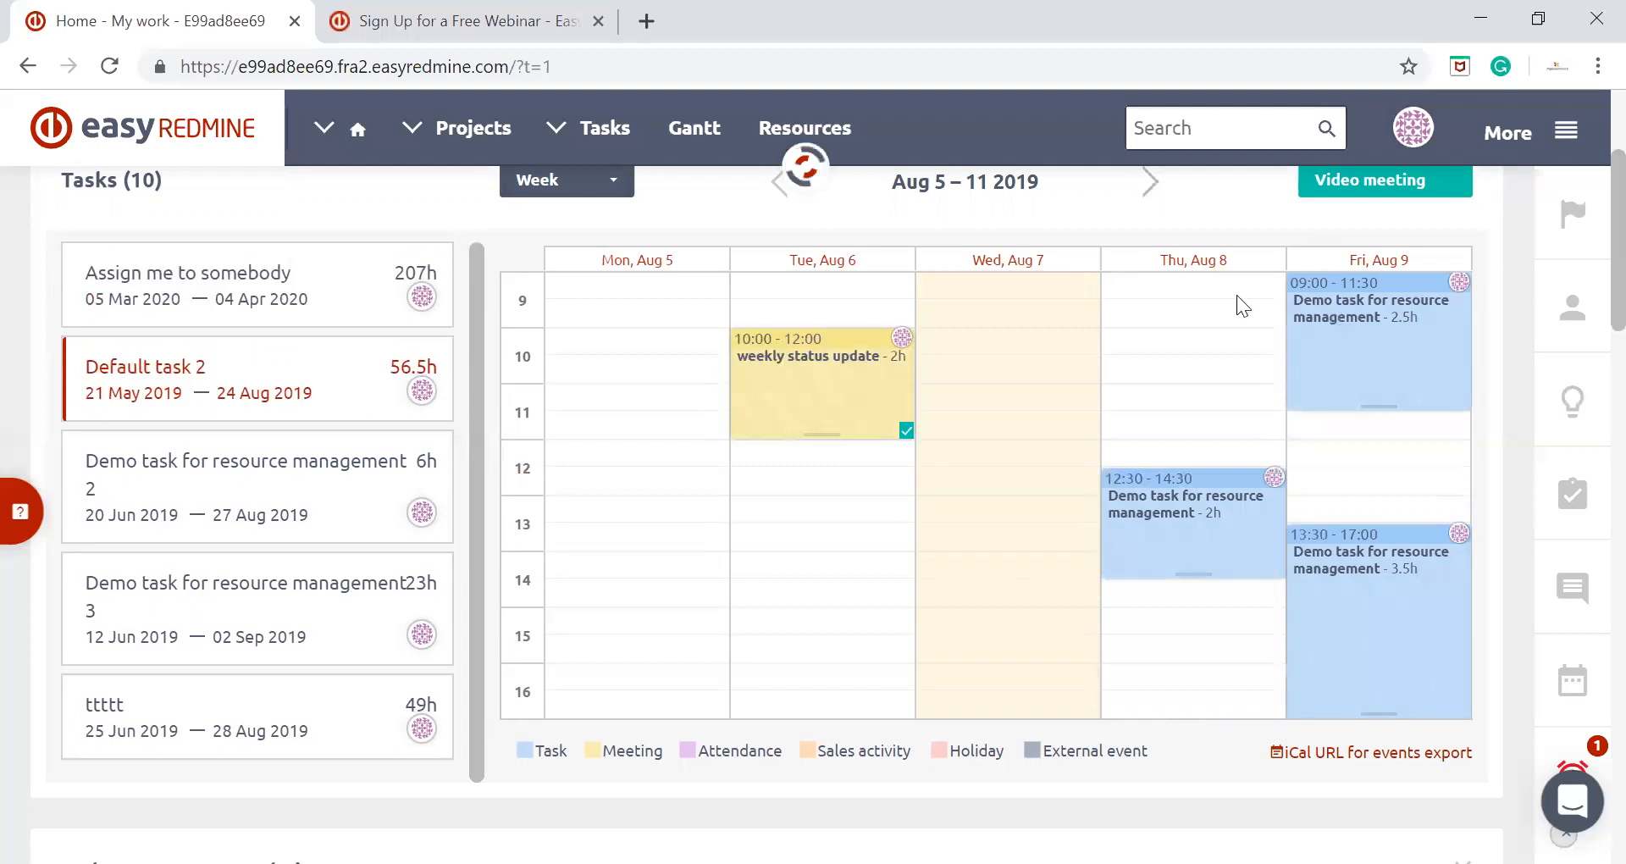
{"action": "left_click", "coordinate": [1151, 185]}
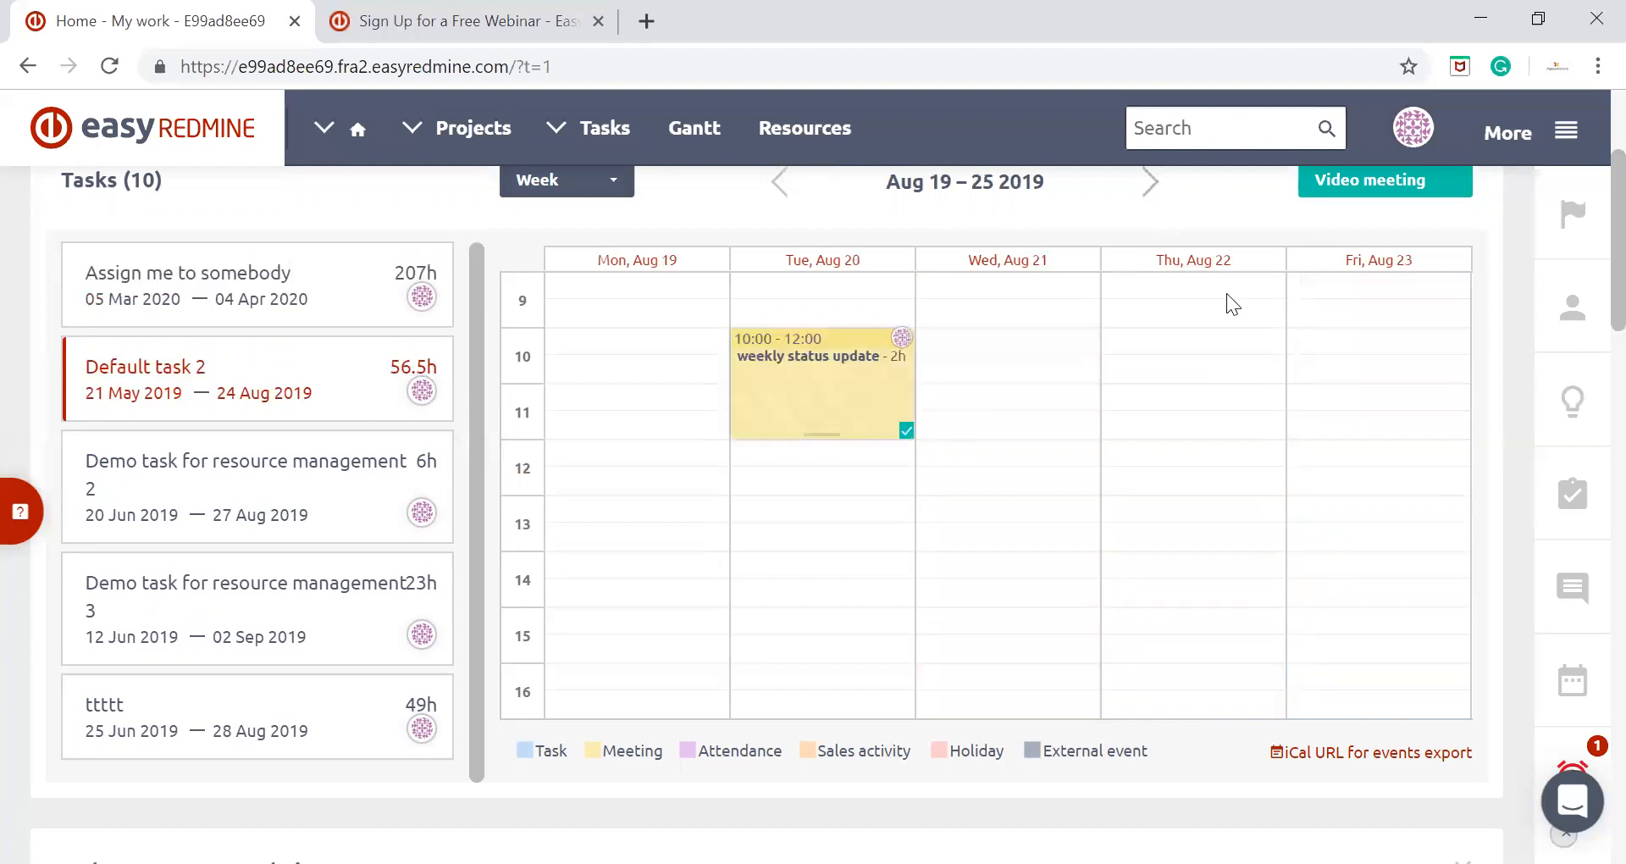
{"action": "left_click", "coordinate": [780, 183]}
{"action": "left_click", "coordinate": [780, 183]}
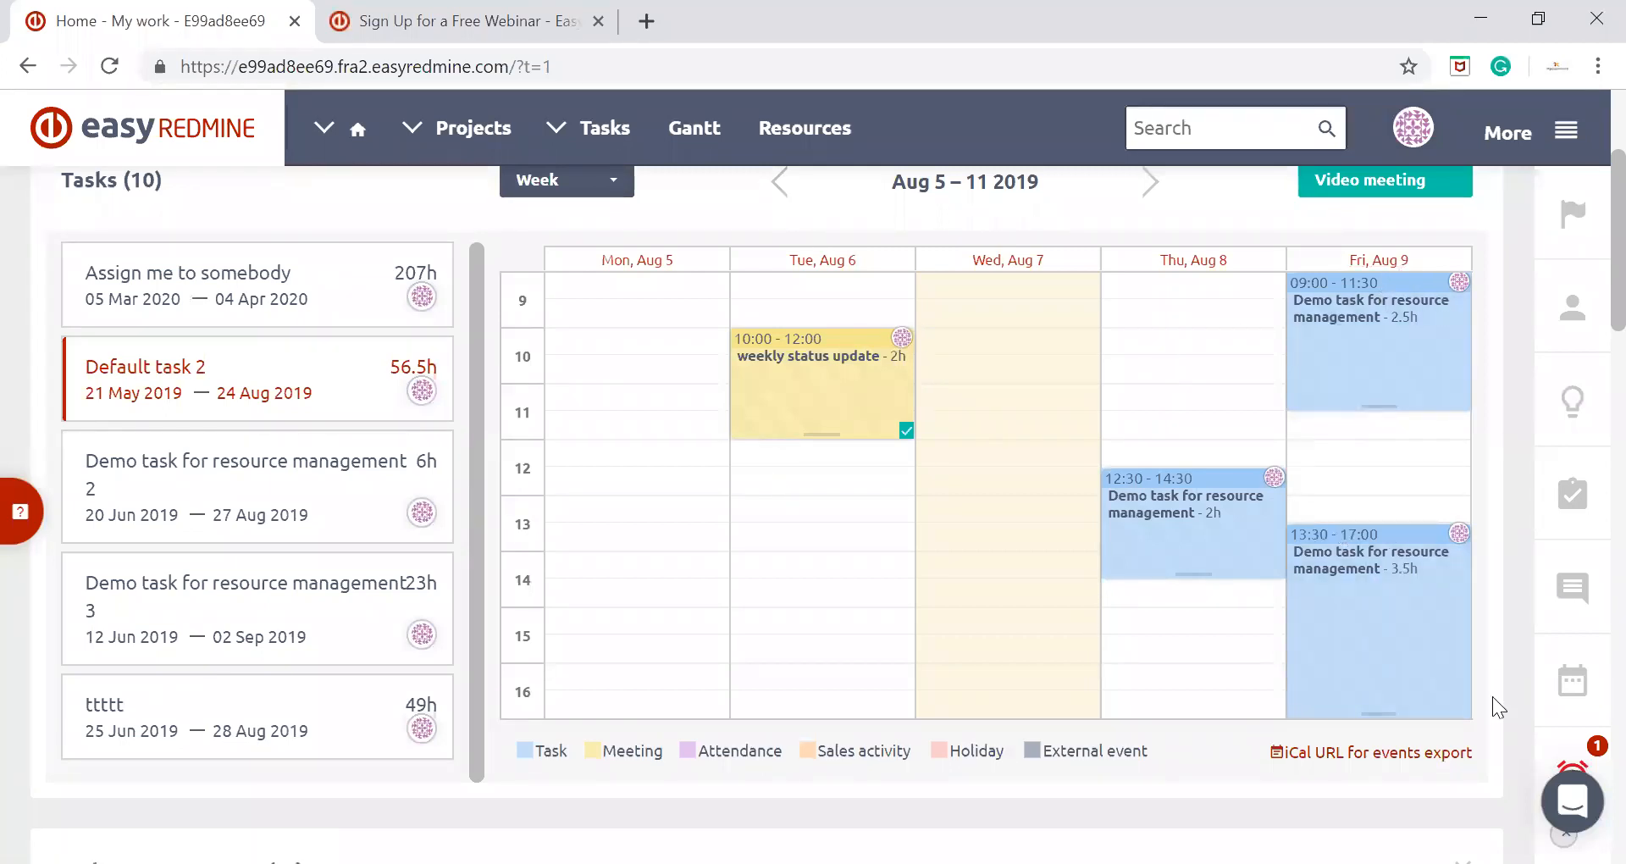
{"action": "left_click_drag", "start_coordinate": [1379, 714], "coordinate": [1376, 618]}
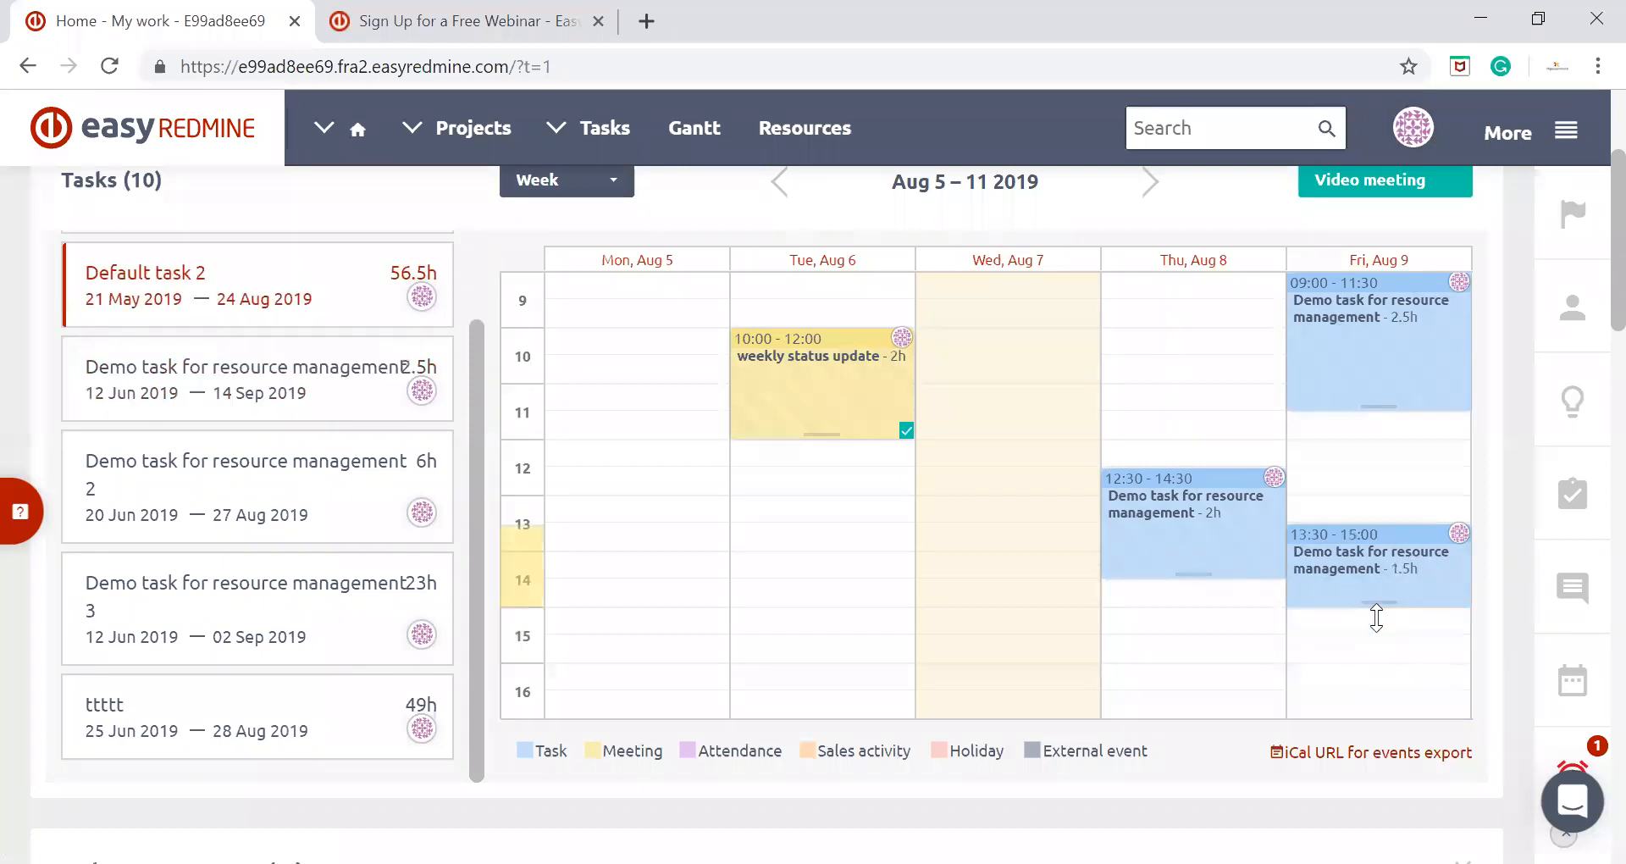
Enter 20 hours as the estimated time of "Demo task for resource management" in the task list
{"action": "left_click", "coordinate": [426, 365]}
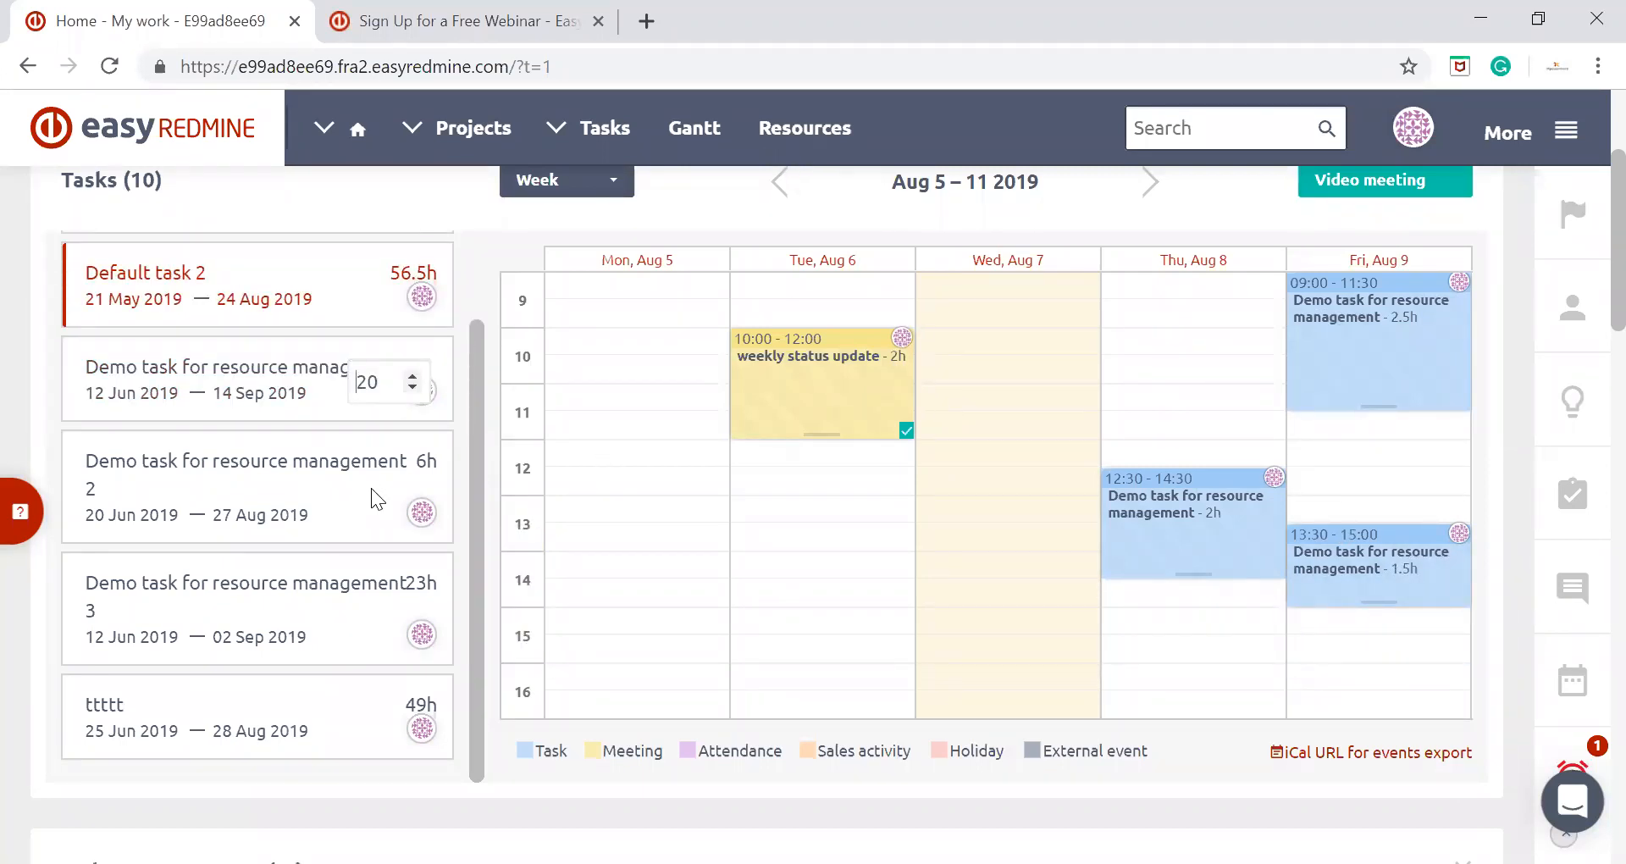
{"action": "left_click", "coordinate": [320, 362]}
{"action": "left_click", "coordinate": [417, 363]}
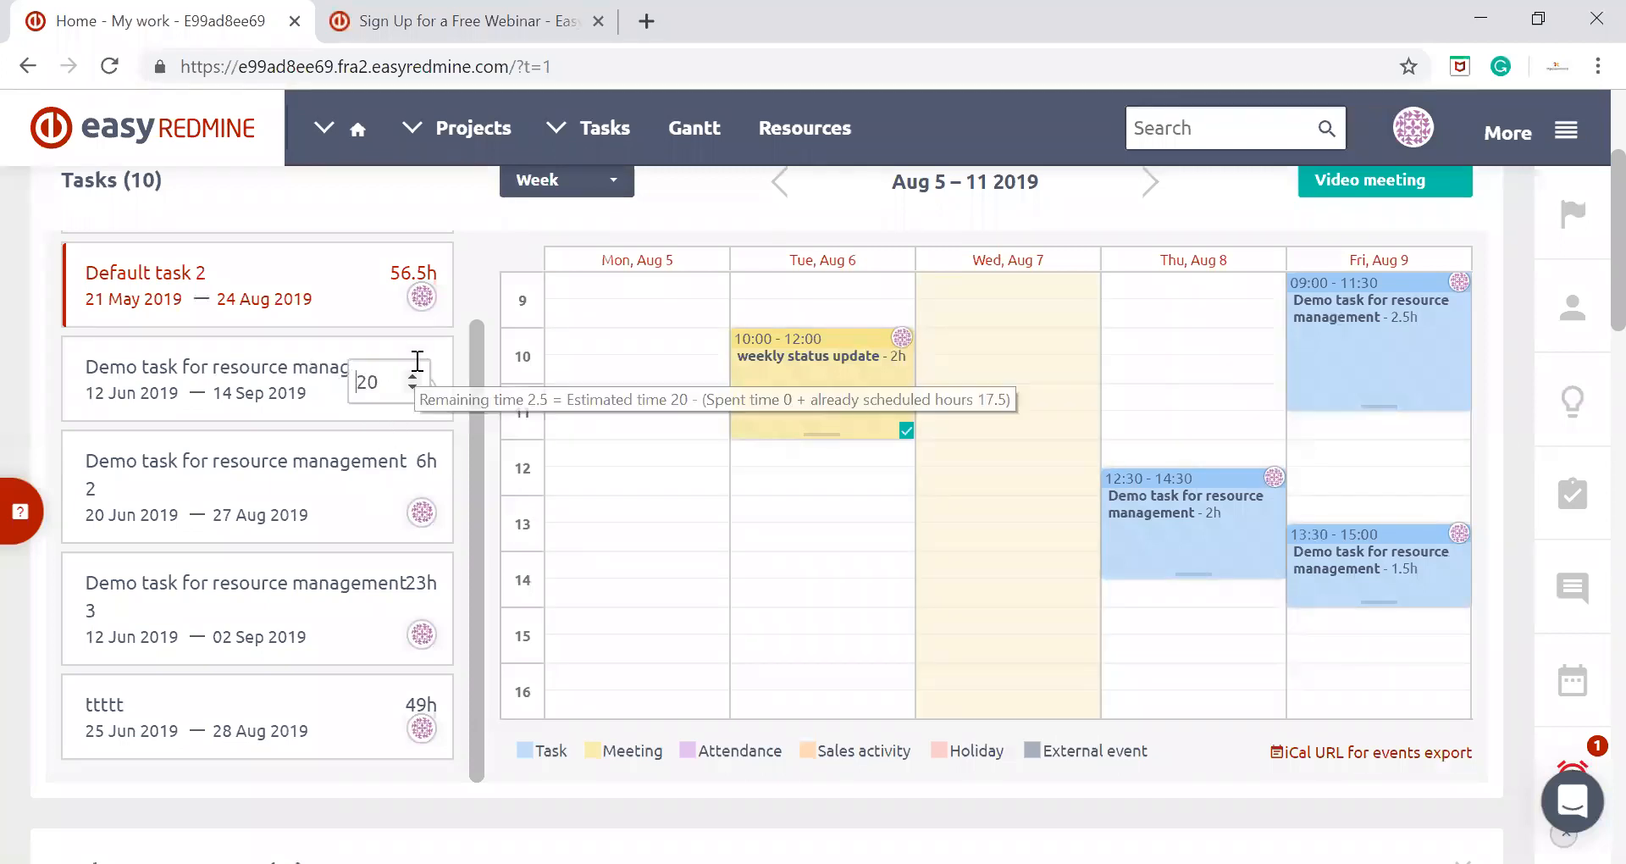
{"action": "left_click", "coordinate": [359, 382]}
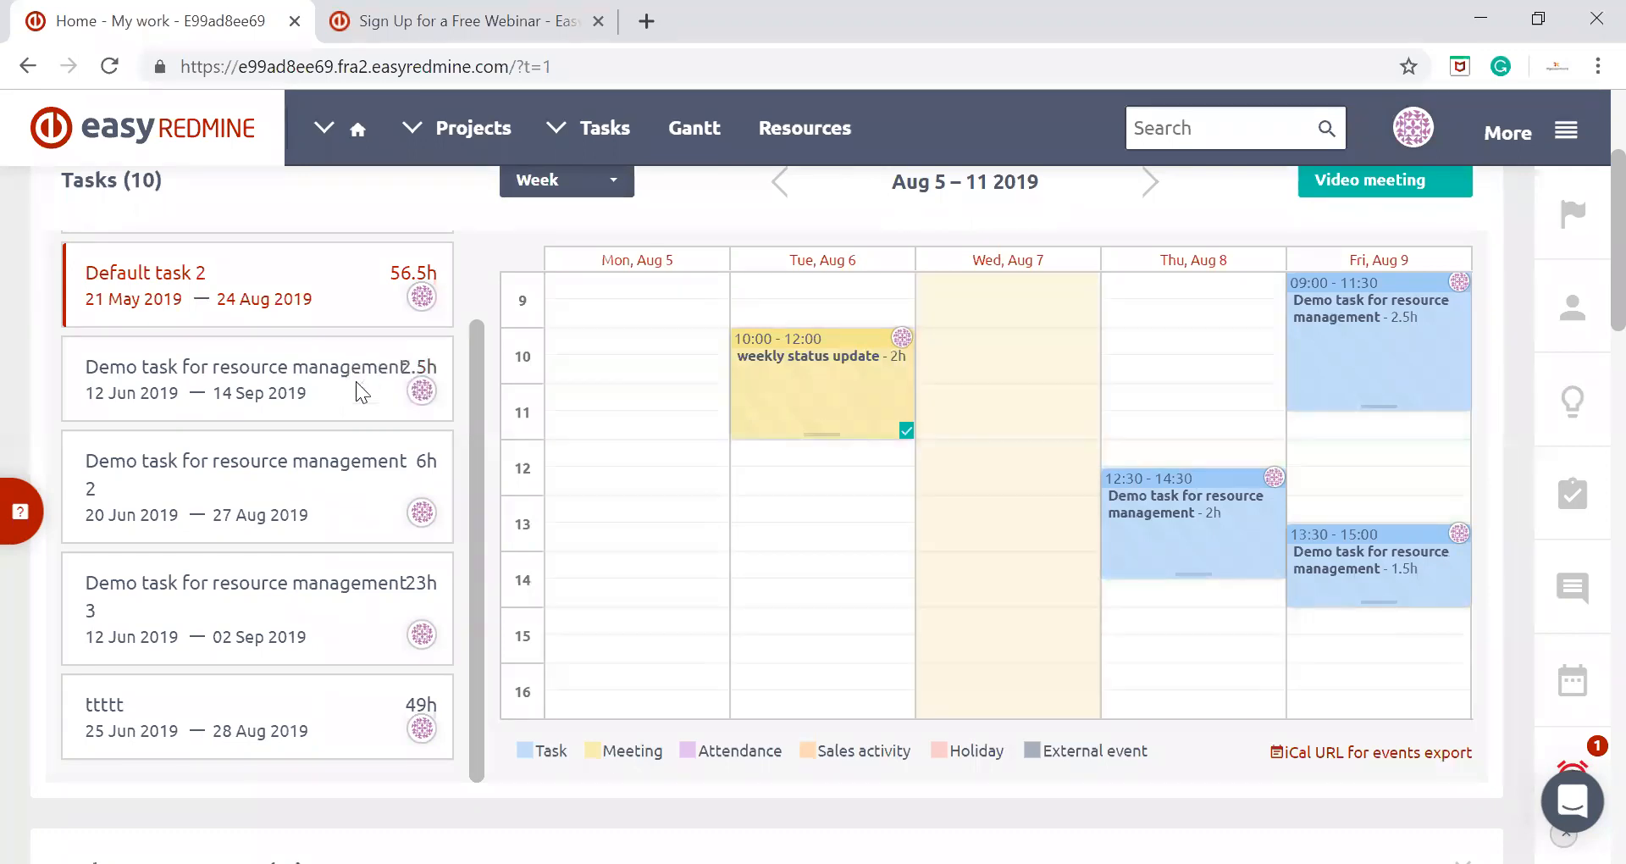
{"action": "left_click", "coordinate": [418, 363]}
{"action": "key", "text": "Delete"}
{"action": "key", "text": "Delete"}
{"action": "type", "text": "20"}
{"action": "key", "text": "Return"}
{"action": "scroll", "coordinate": [608, 347], "scroll_direction": "down", "scroll_amount": 3}
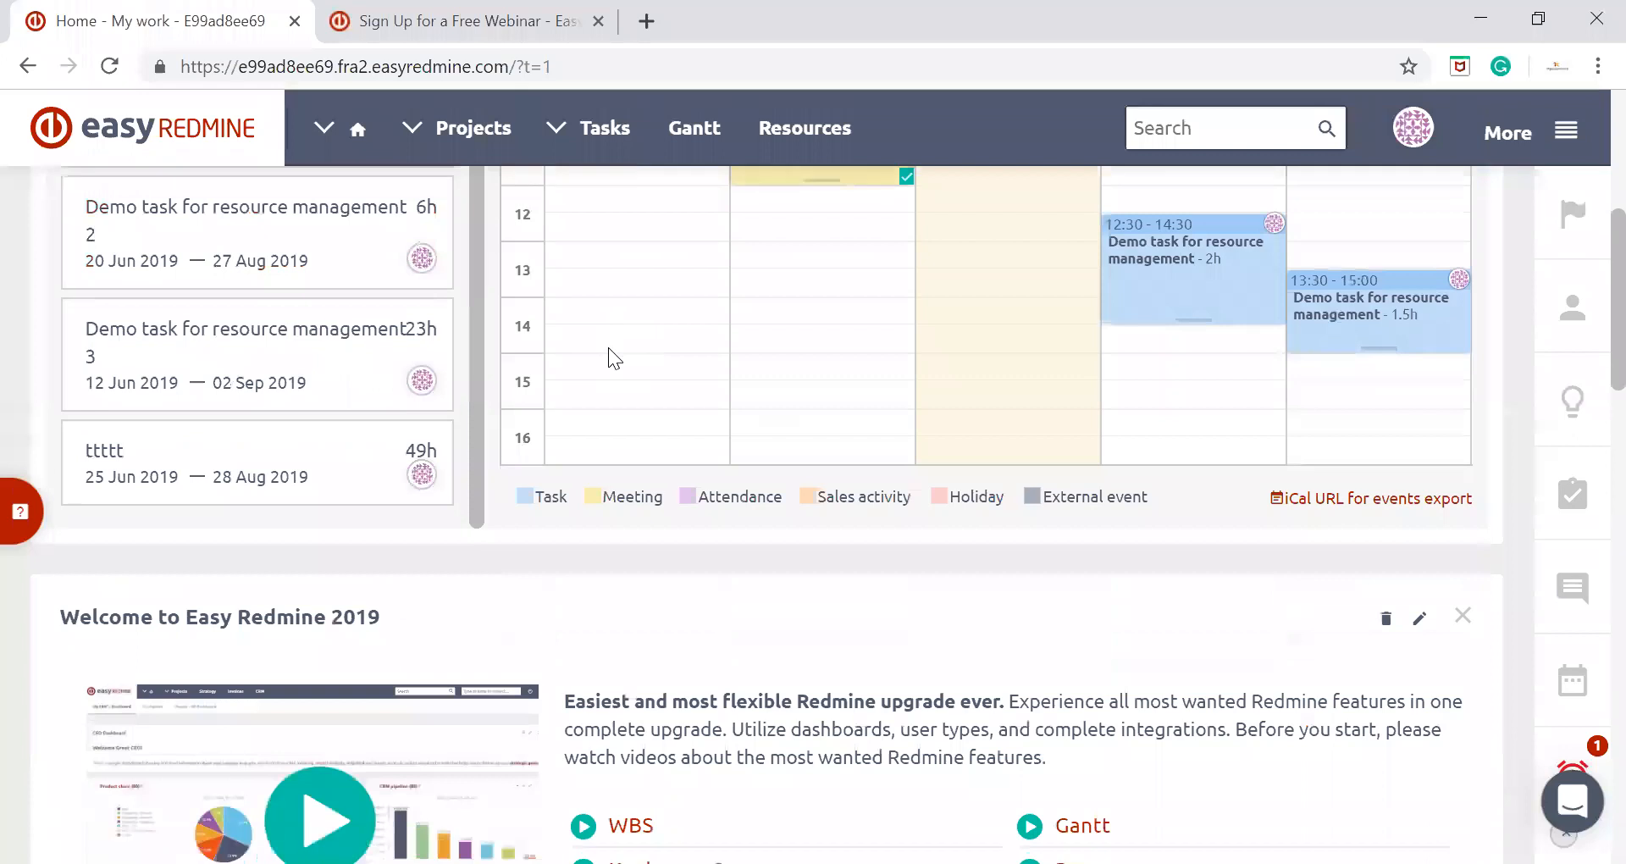
{"action": "scroll", "coordinate": [608, 347], "scroll_direction": "up", "scroll_amount": 3}
{"action": "scroll", "coordinate": [608, 347], "scroll_direction": "up", "scroll_amount": 2}
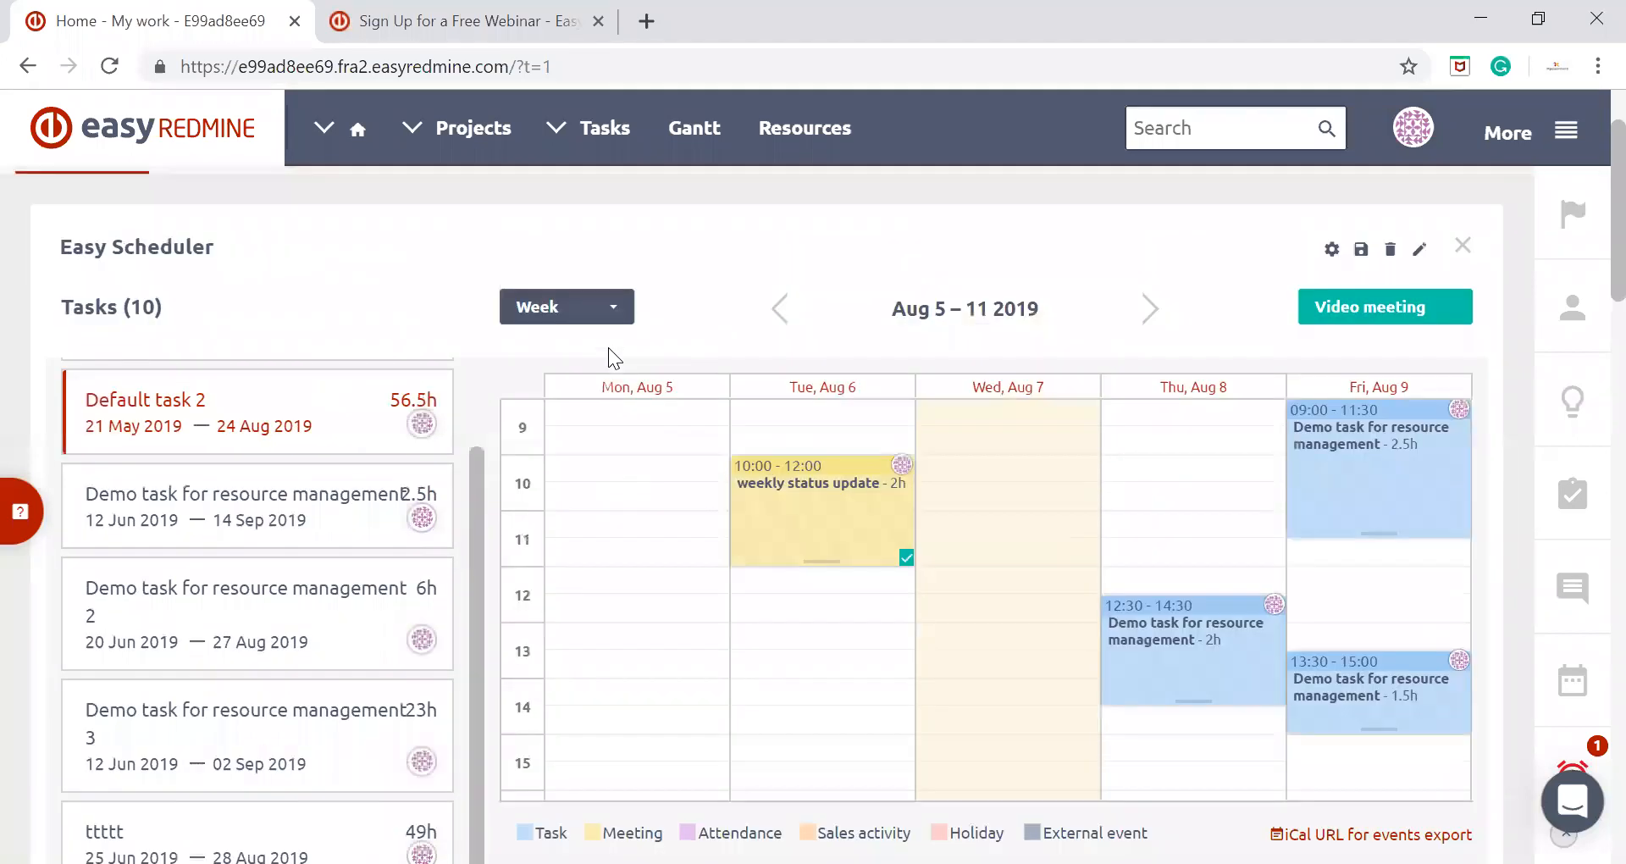
{"action": "scroll", "coordinate": [608, 347], "scroll_direction": "down", "scroll_amount": 2}
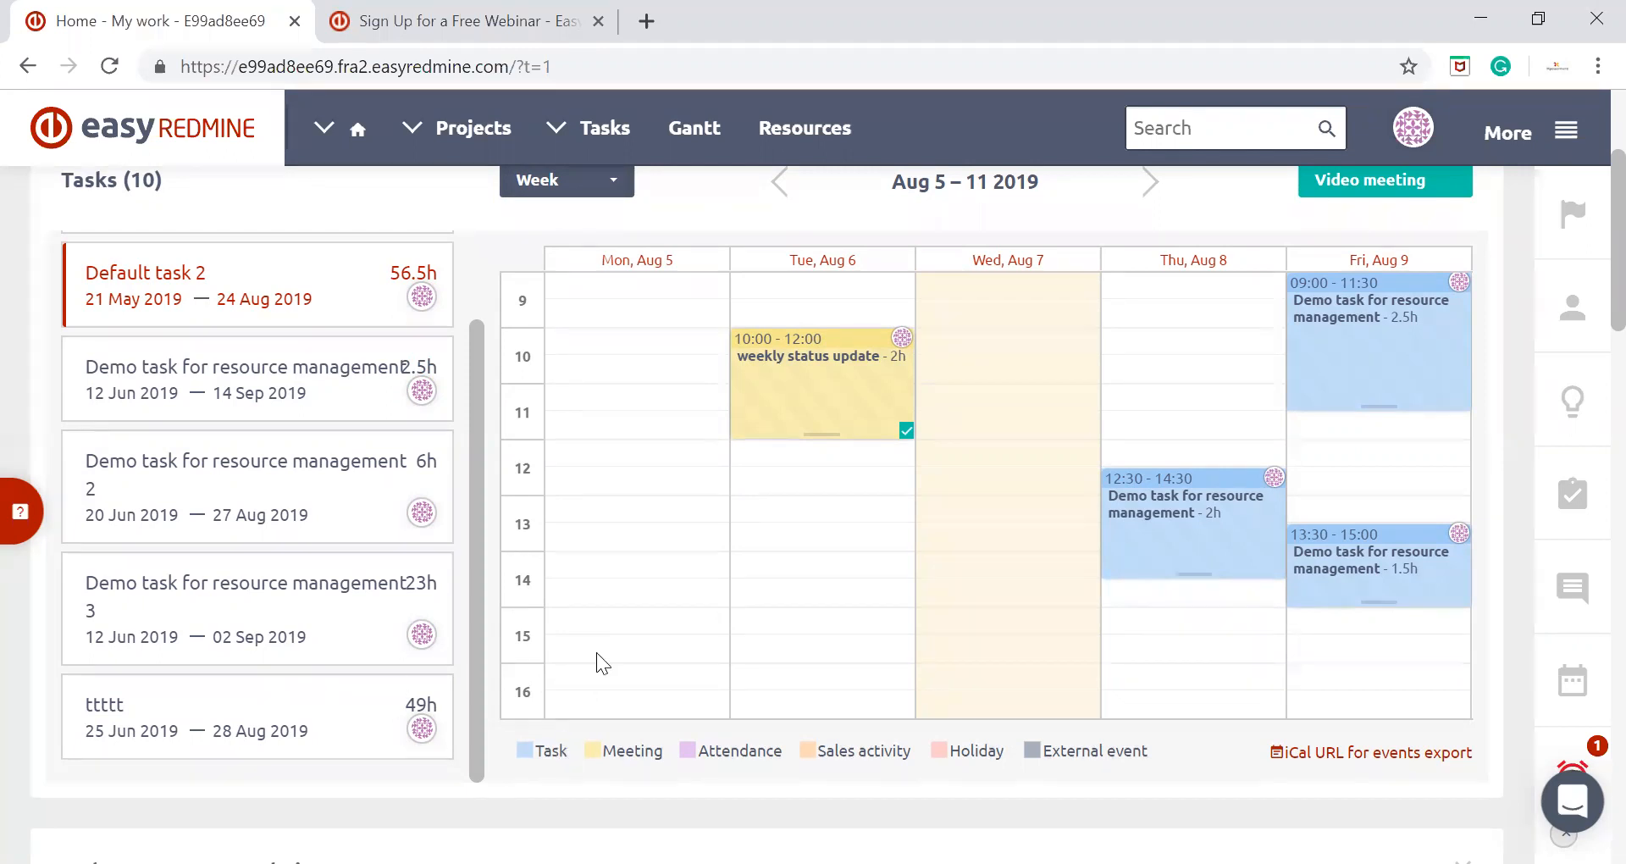
Switch the scheduler calendar to the Month view and look over August 2019
{"action": "scroll", "coordinate": [494, 672], "scroll_direction": "up", "scroll_amount": 3}
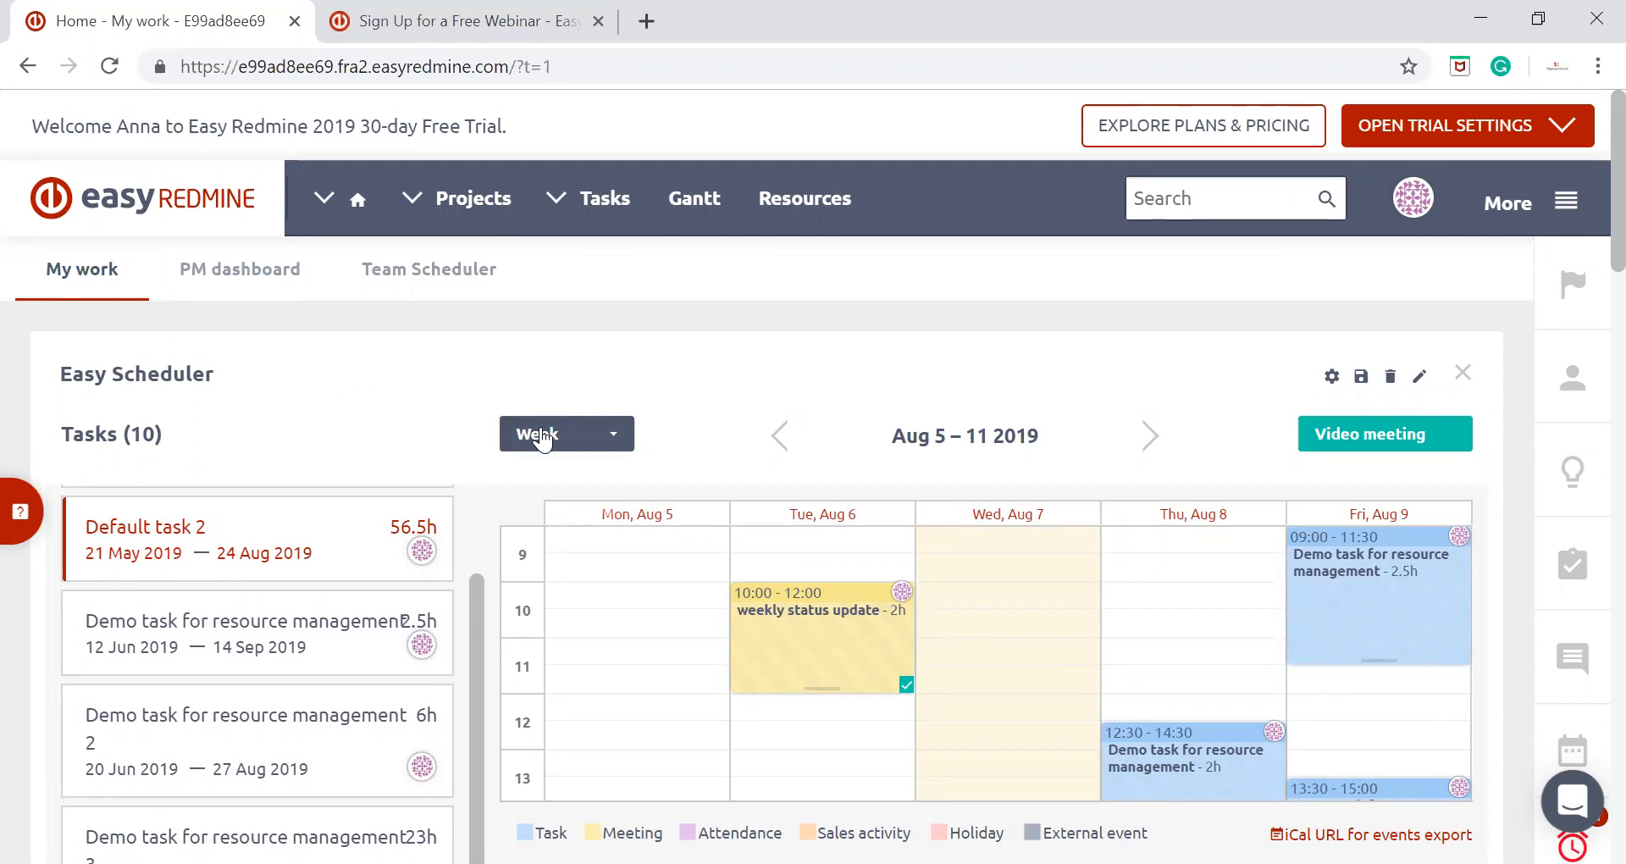
{"action": "left_click", "coordinate": [543, 439]}
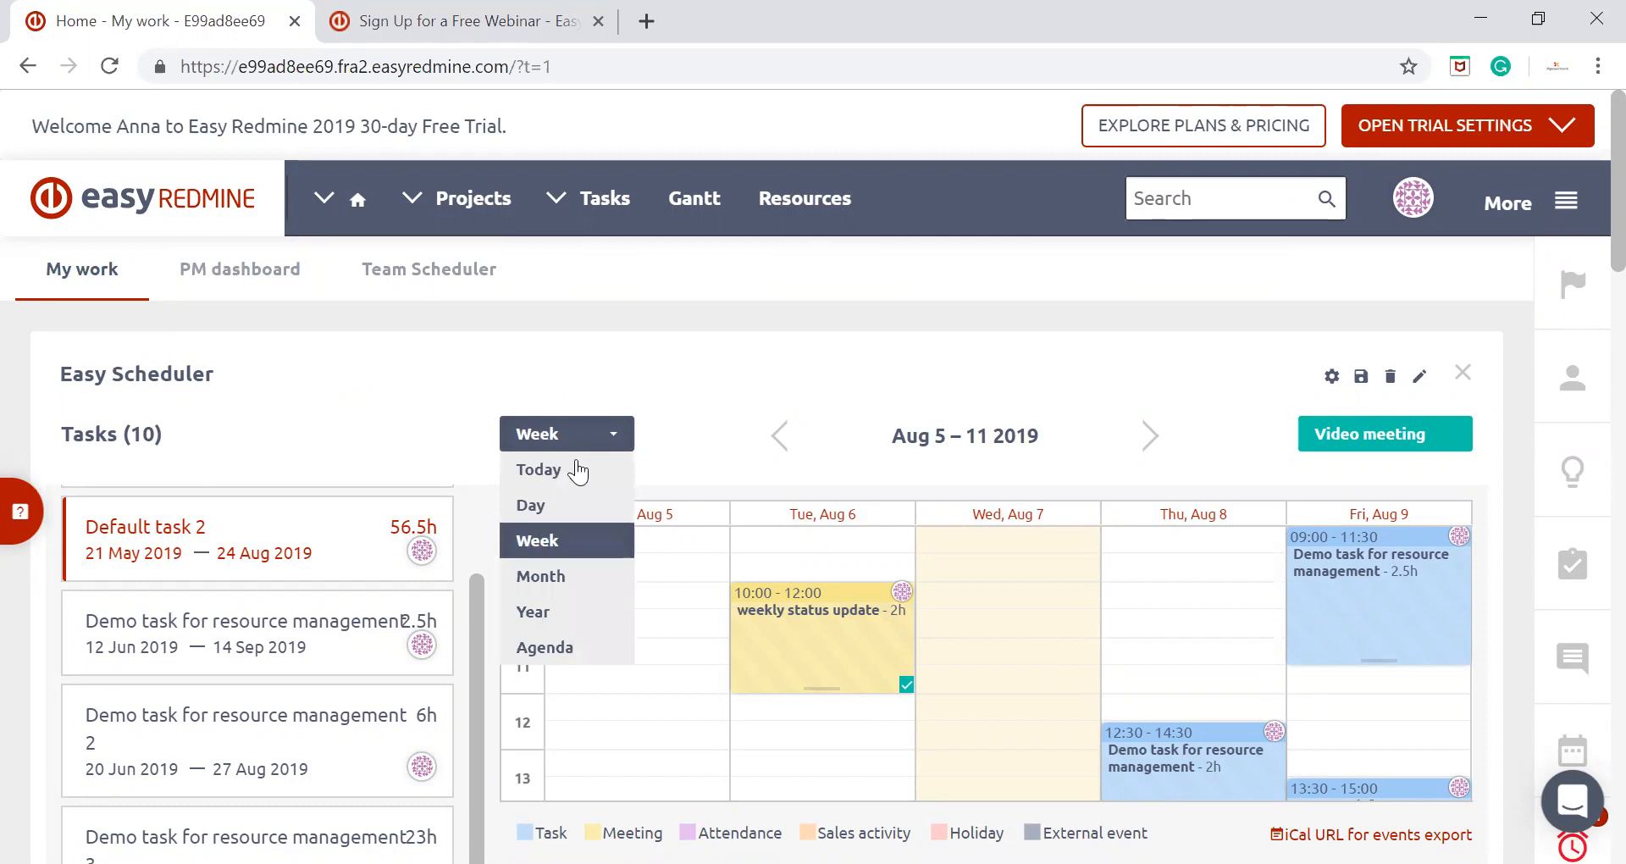
{"action": "left_click", "coordinate": [572, 484]}
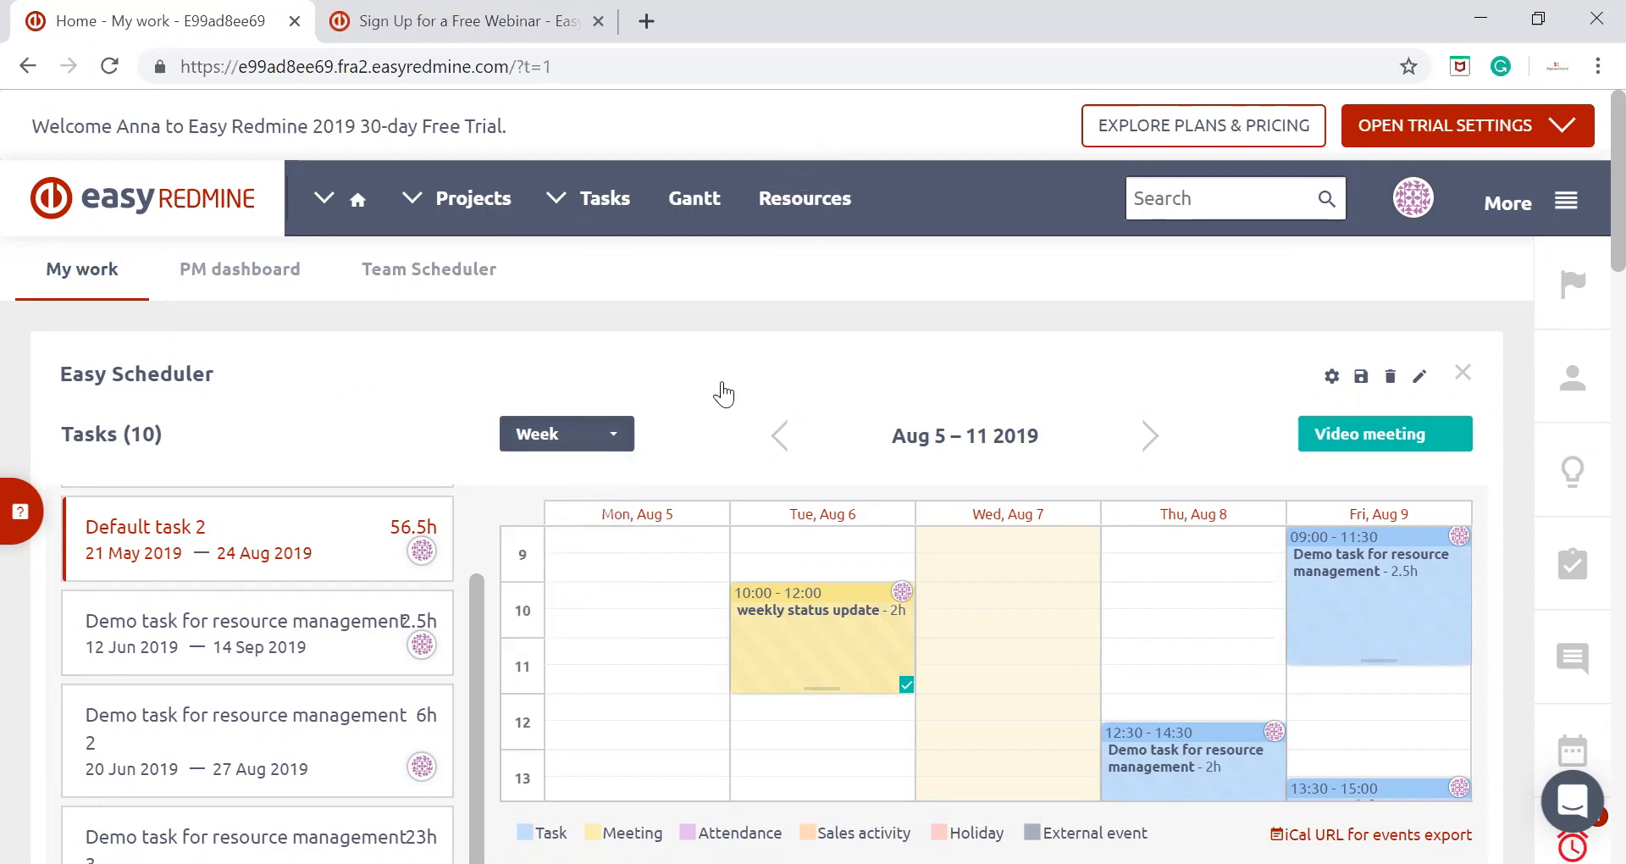
{"action": "scroll", "coordinate": [727, 383], "scroll_direction": "down", "scroll_amount": 1}
{"action": "left_click", "coordinate": [612, 322]}
{"action": "left_click", "coordinate": [567, 340]}
{"action": "left_click", "coordinate": [576, 322]}
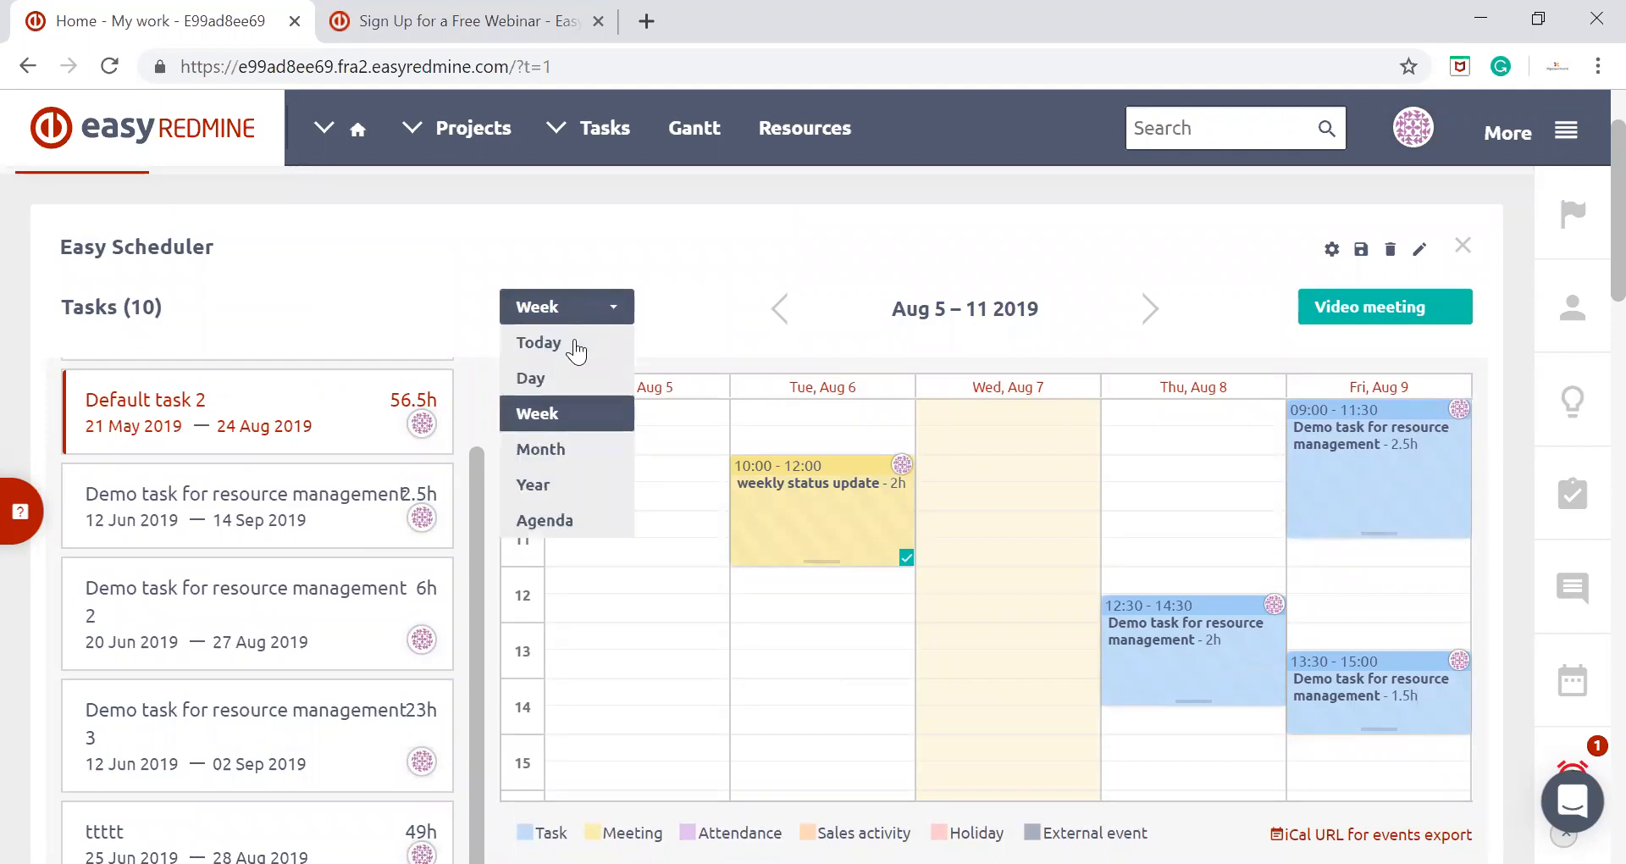
{"action": "left_click", "coordinate": [554, 437]}
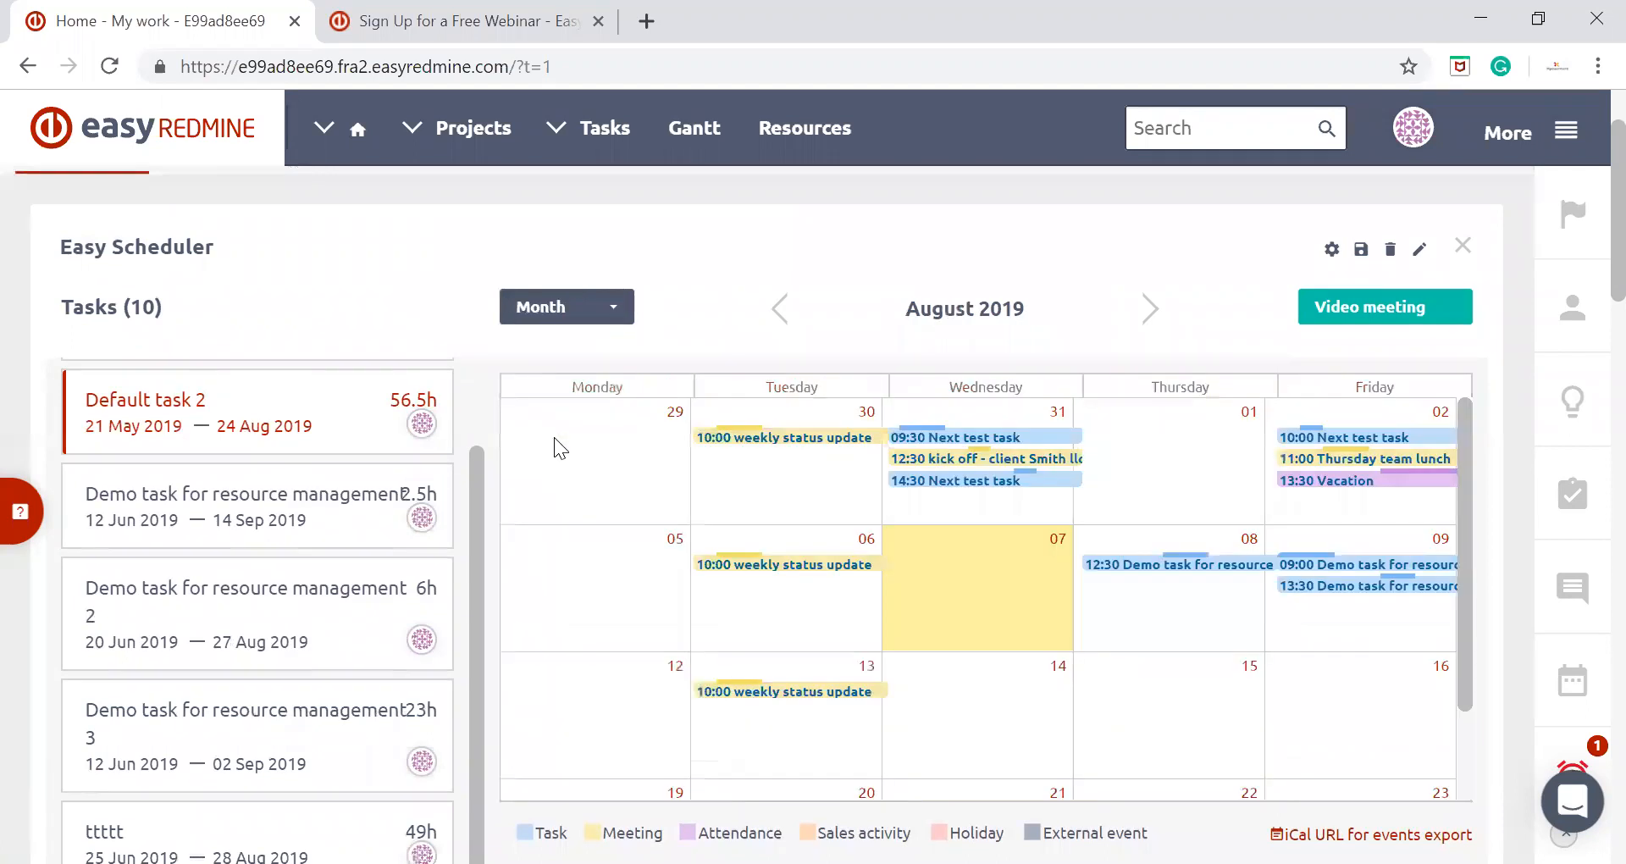
{"action": "scroll", "coordinate": [684, 388], "scroll_direction": "down", "scroll_amount": 1}
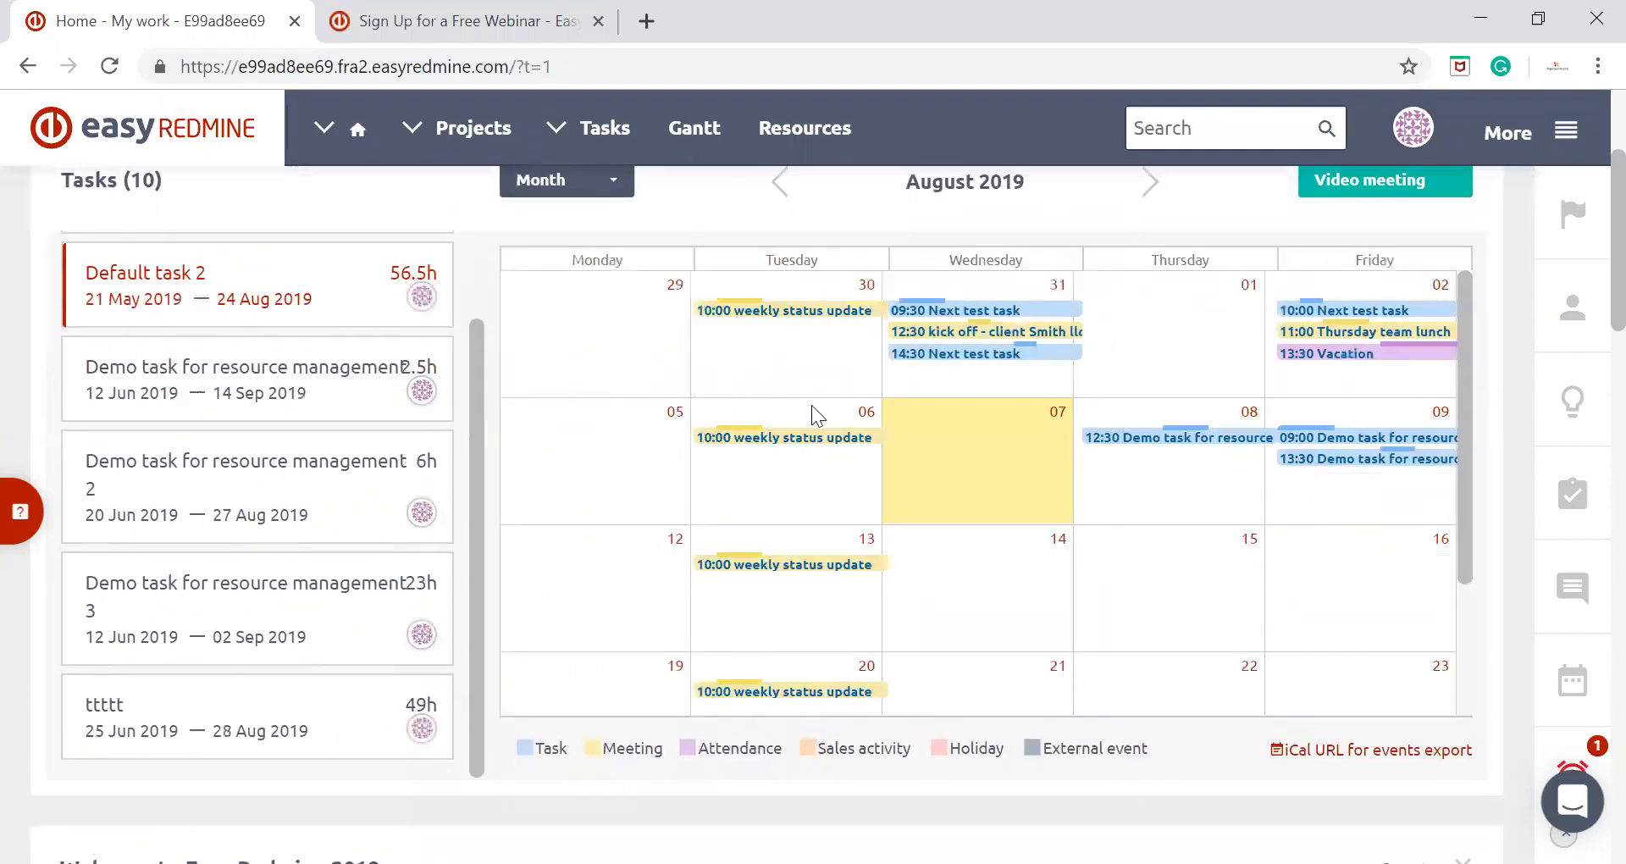
Switch the calendar to the Year view and inspect the events on individual days in late July 2019
{"action": "left_click", "coordinate": [613, 180]}
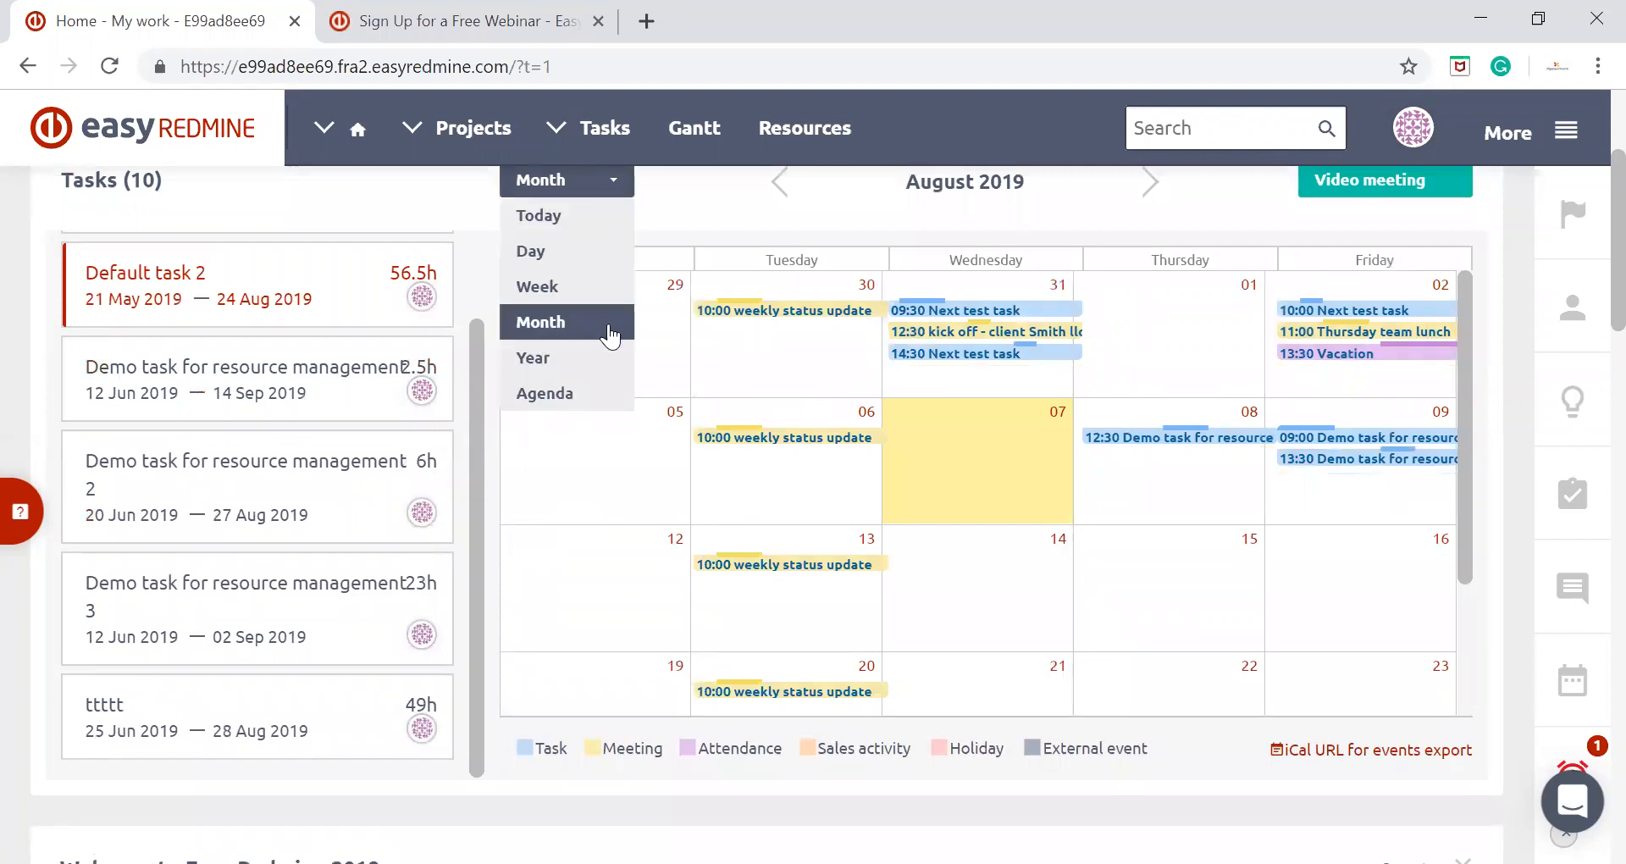
{"action": "left_click", "coordinate": [596, 358]}
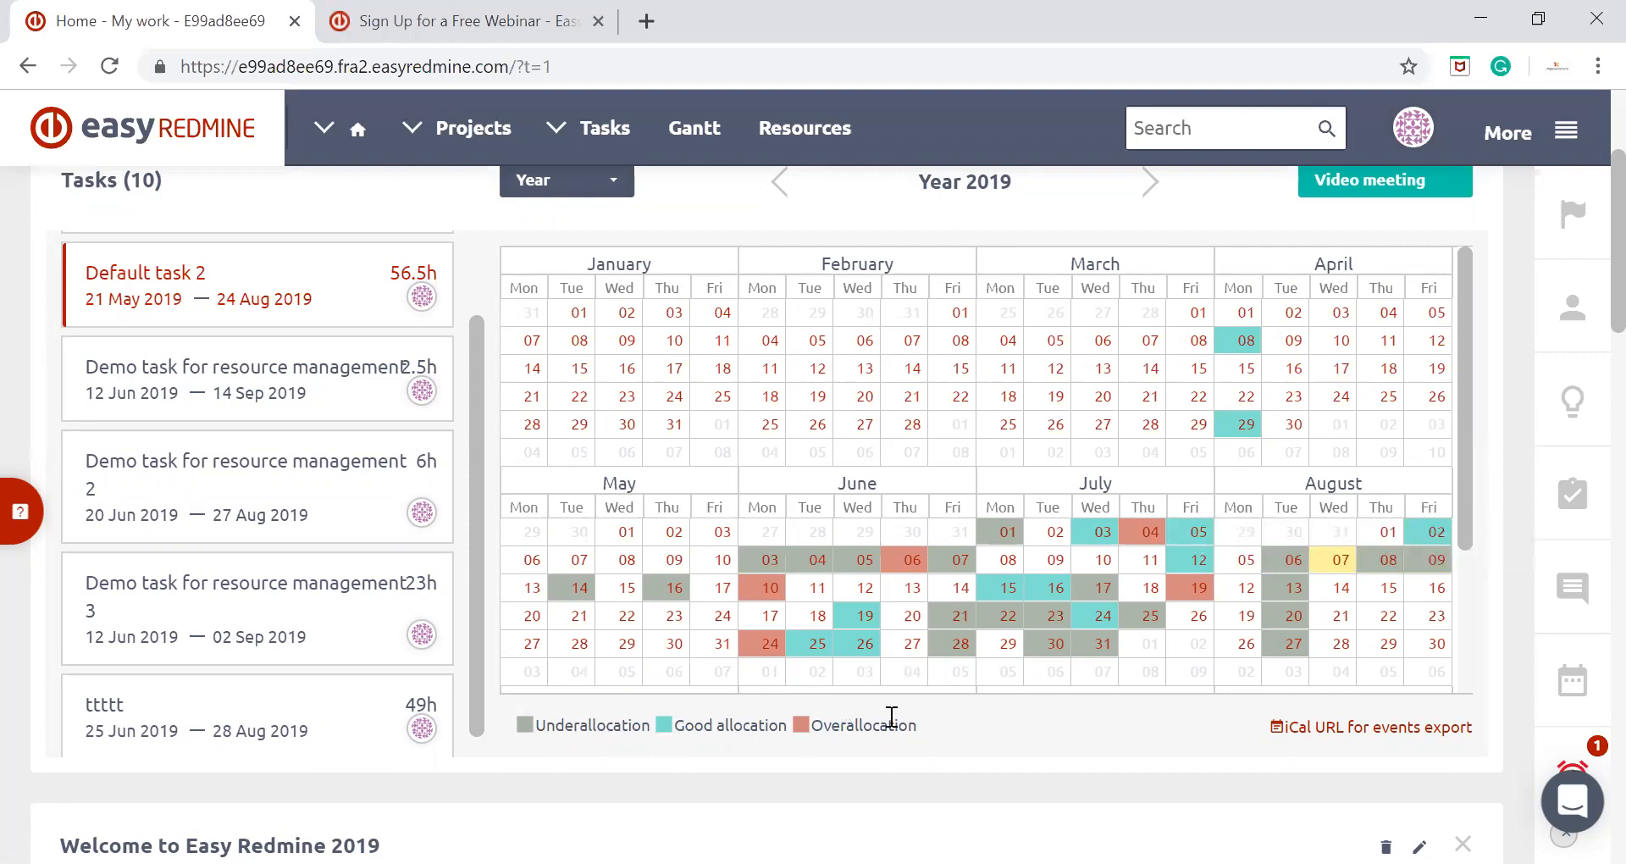
{"action": "mouse_move", "coordinate": [1034, 655]}
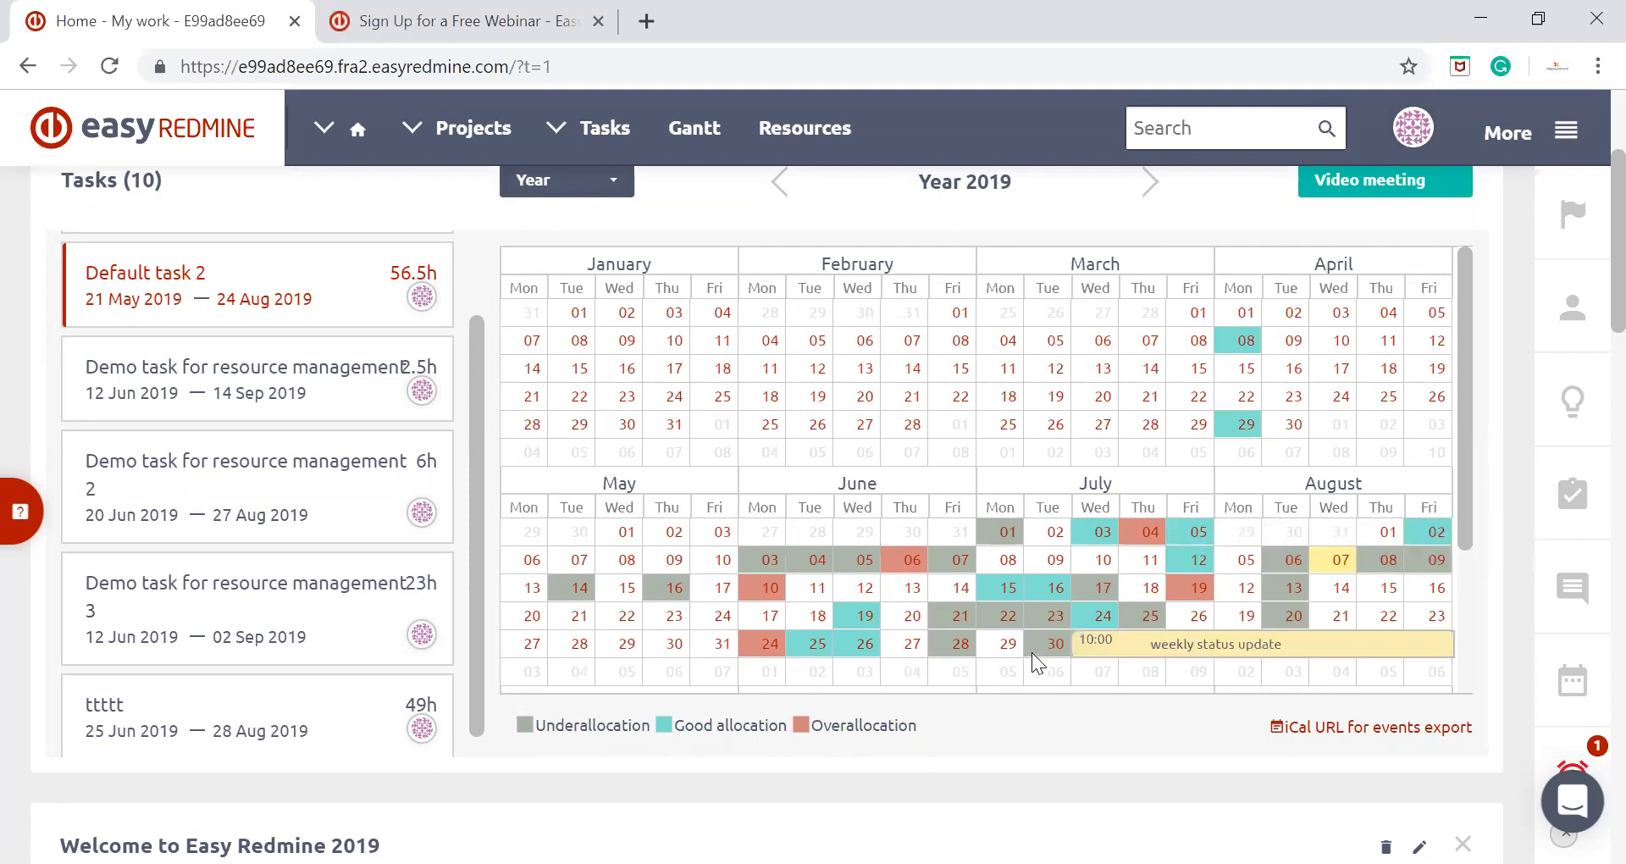
{"action": "mouse_move", "coordinate": [1038, 628]}
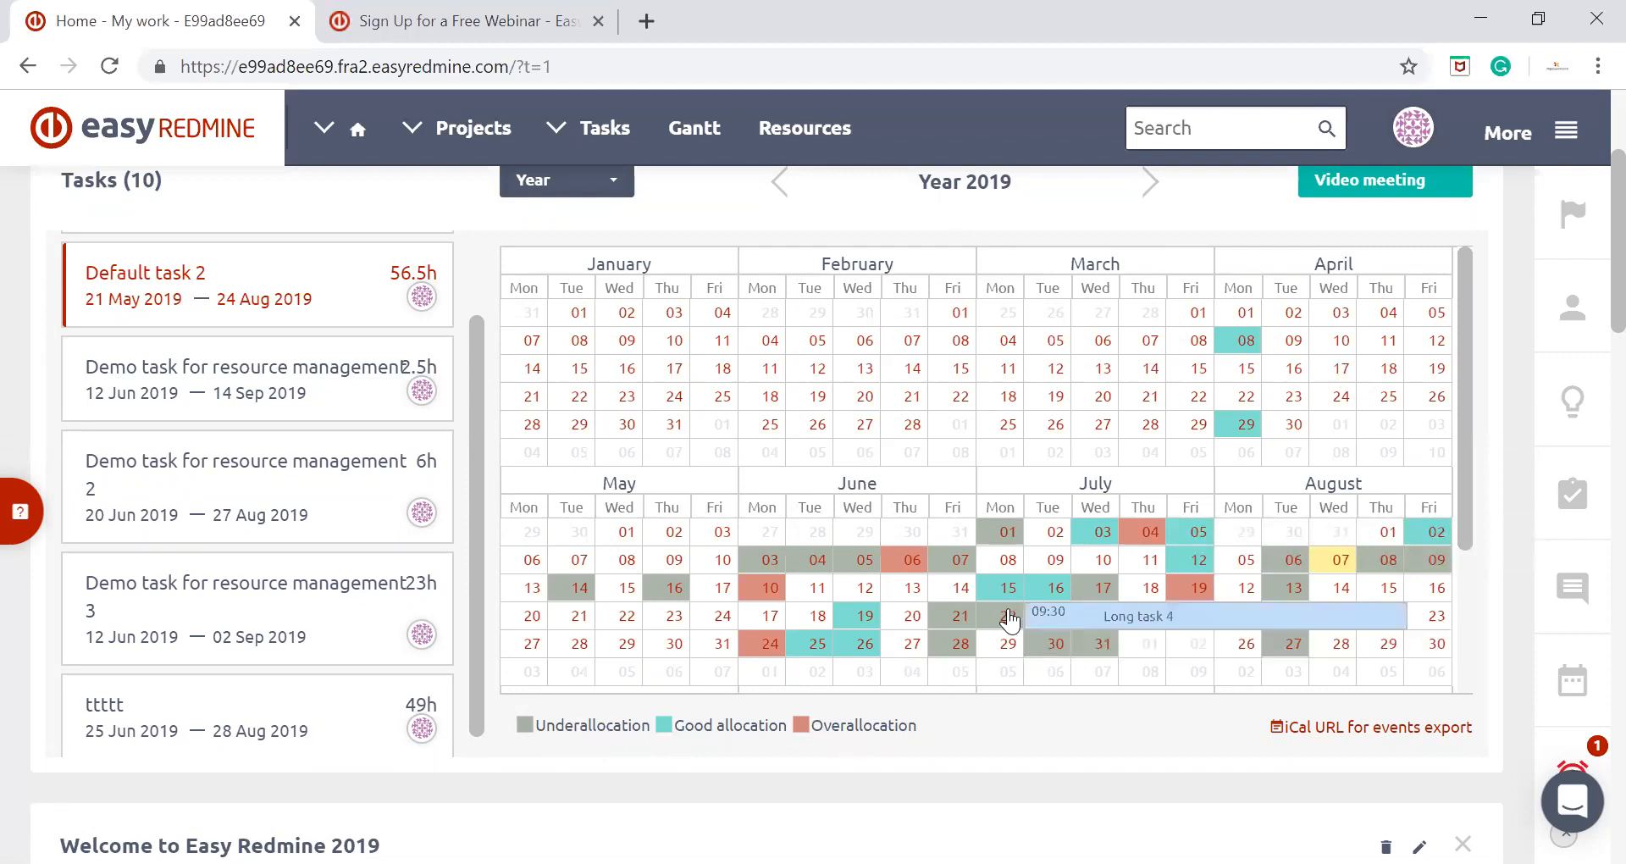
Return the scheduler calendar to the Week view and look over its event-type legend
{"action": "scroll", "coordinate": [1008, 608], "scroll_direction": "up", "scroll_amount": 2}
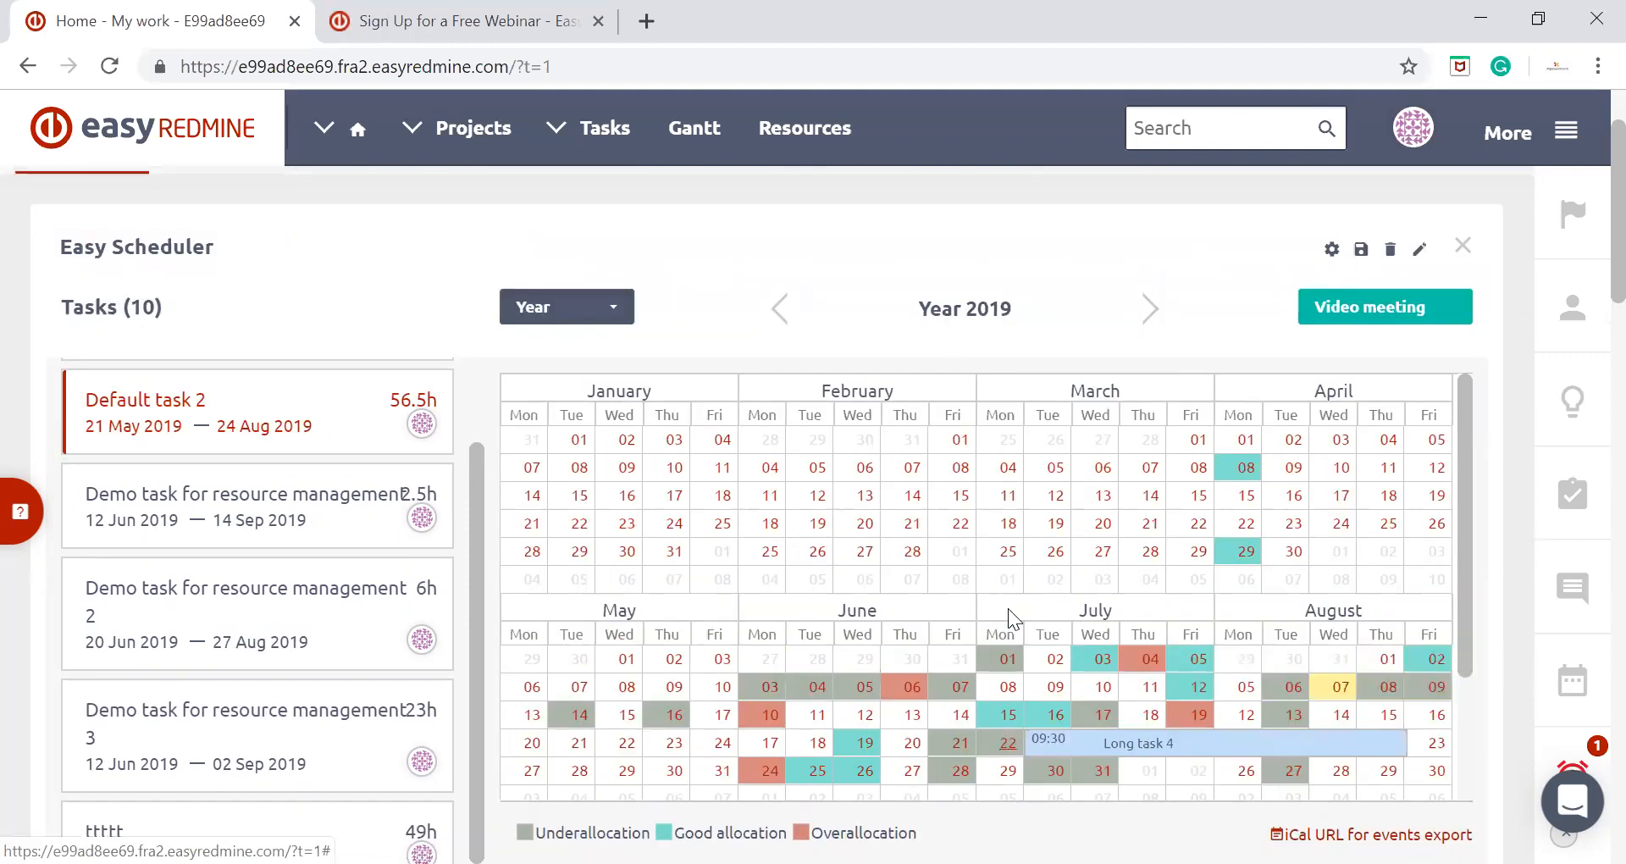
{"action": "left_click", "coordinate": [581, 315]}
{"action": "left_click", "coordinate": [556, 423]}
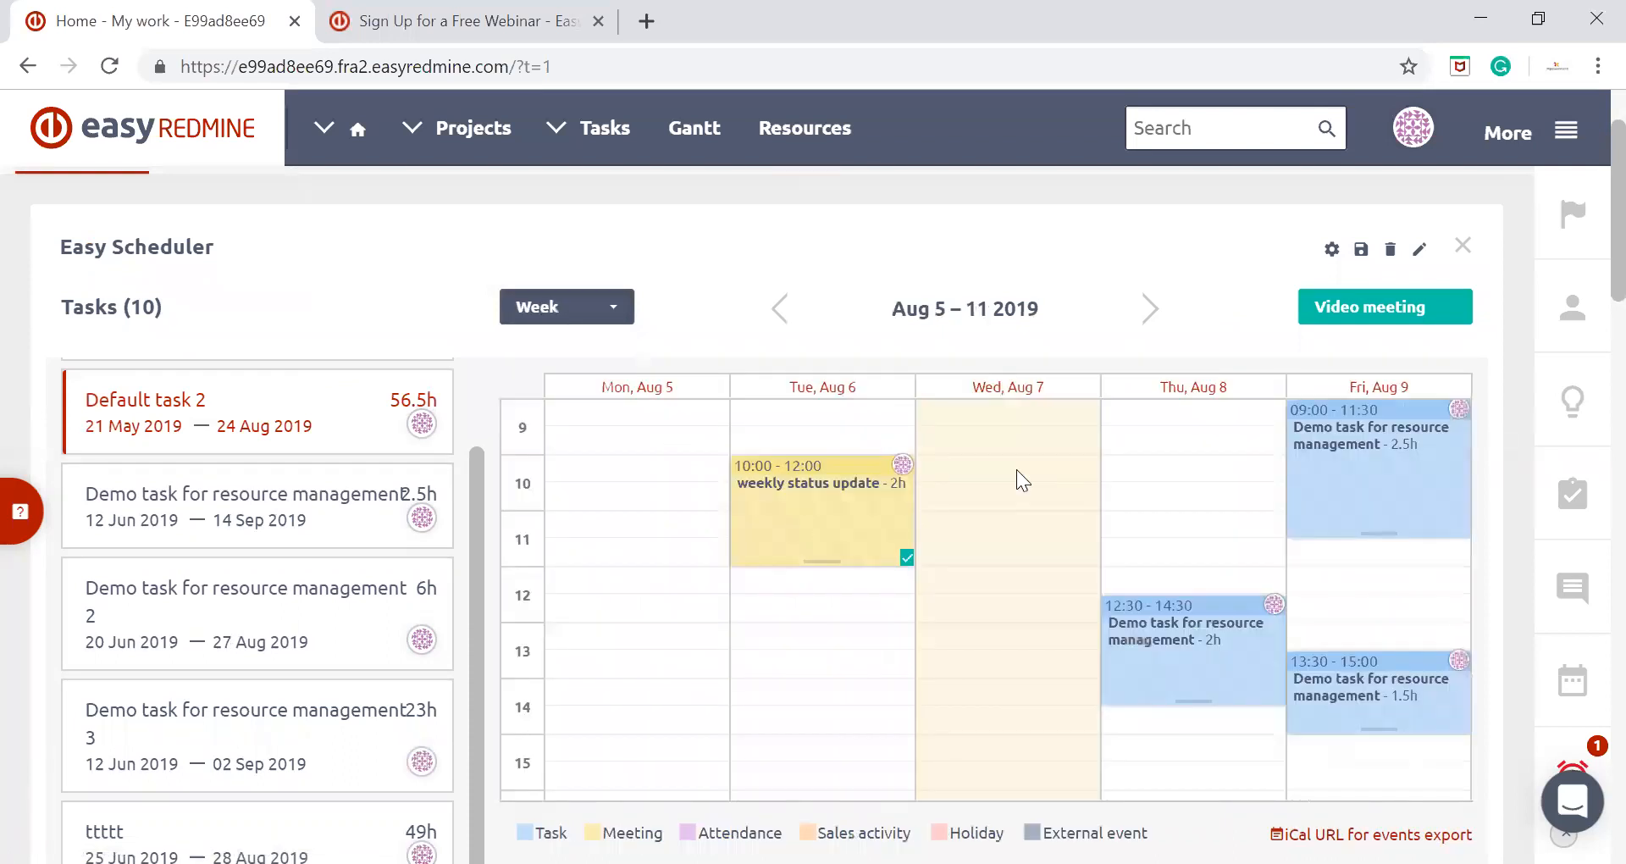
{"action": "scroll", "coordinate": [1016, 469], "scroll_direction": "down", "scroll_amount": 3}
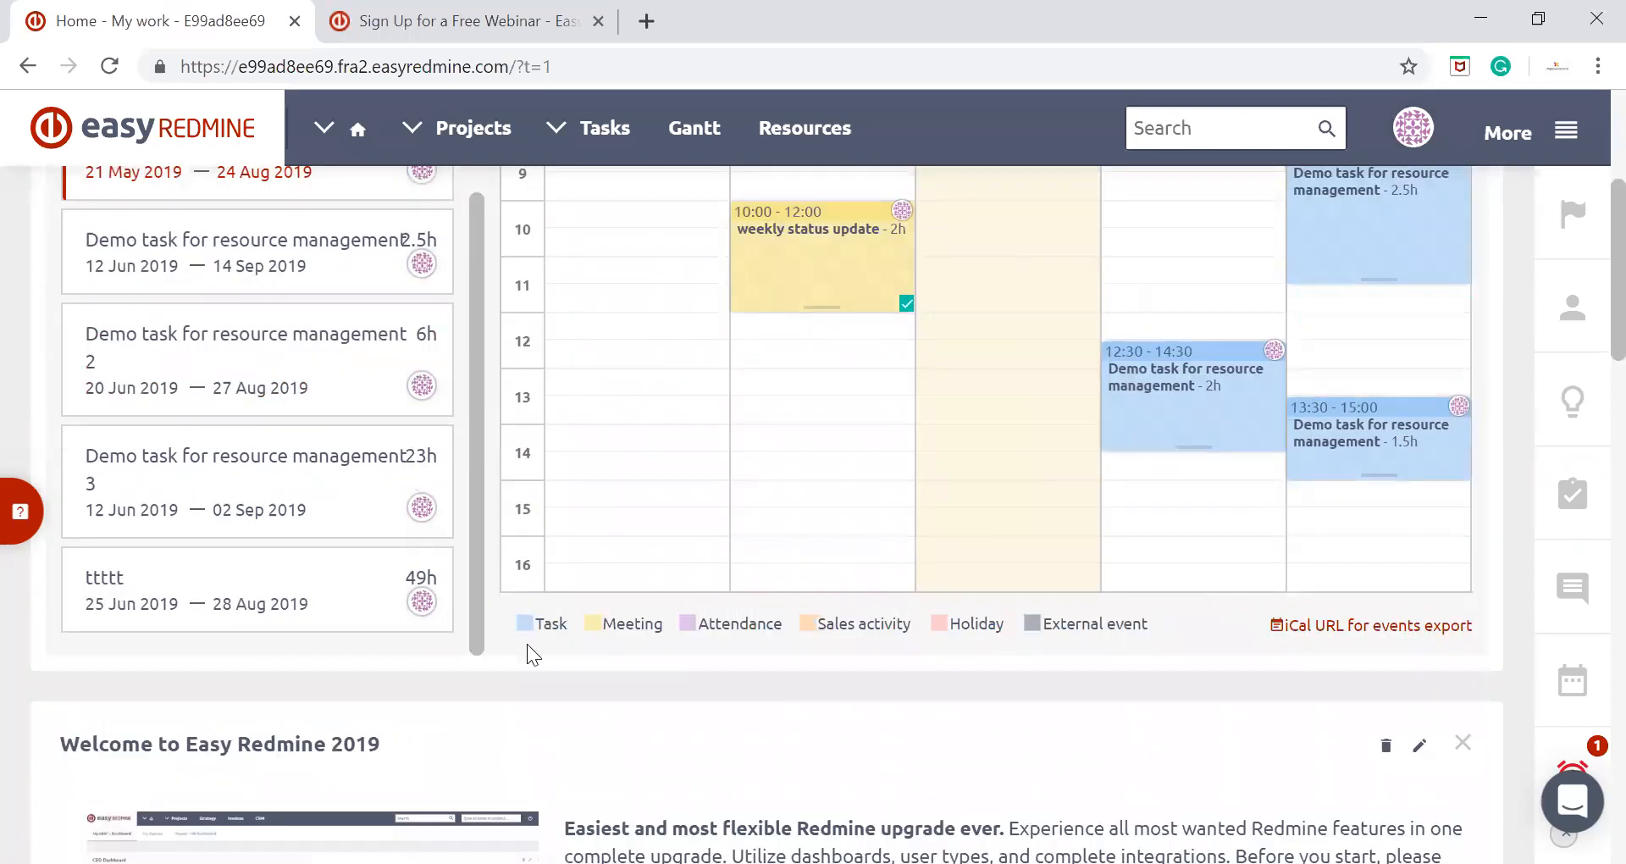
Switch the scheduler calendar to the Agenda view to look over the upcoming events from August 2019
{"action": "scroll", "coordinate": [1105, 697], "scroll_direction": "up", "scroll_amount": 3}
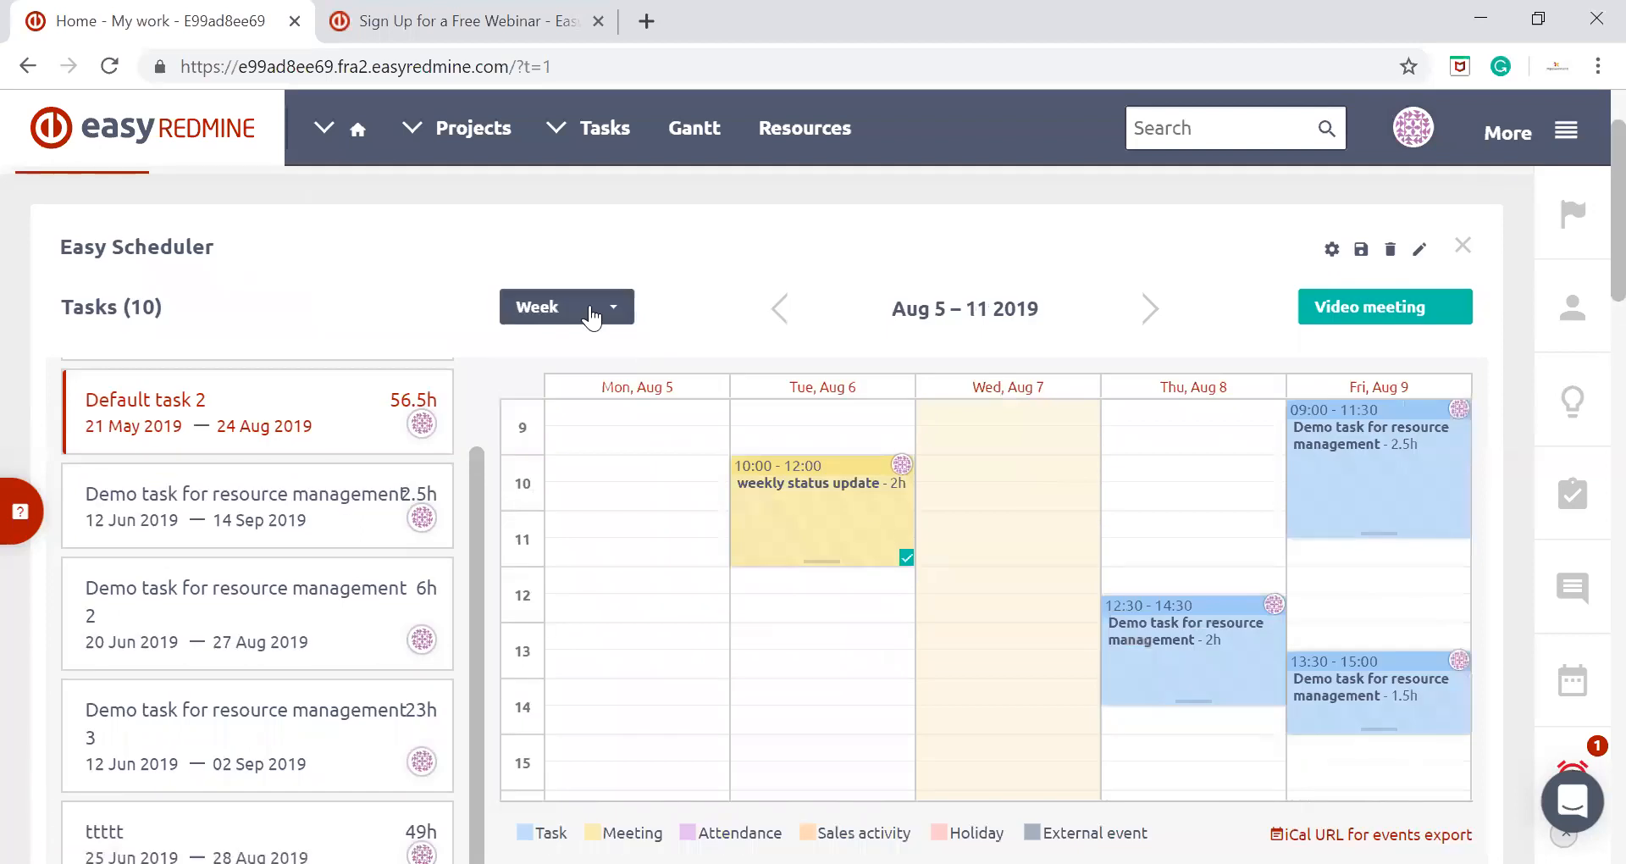
{"action": "left_click", "coordinate": [593, 309]}
{"action": "left_click", "coordinate": [562, 516]}
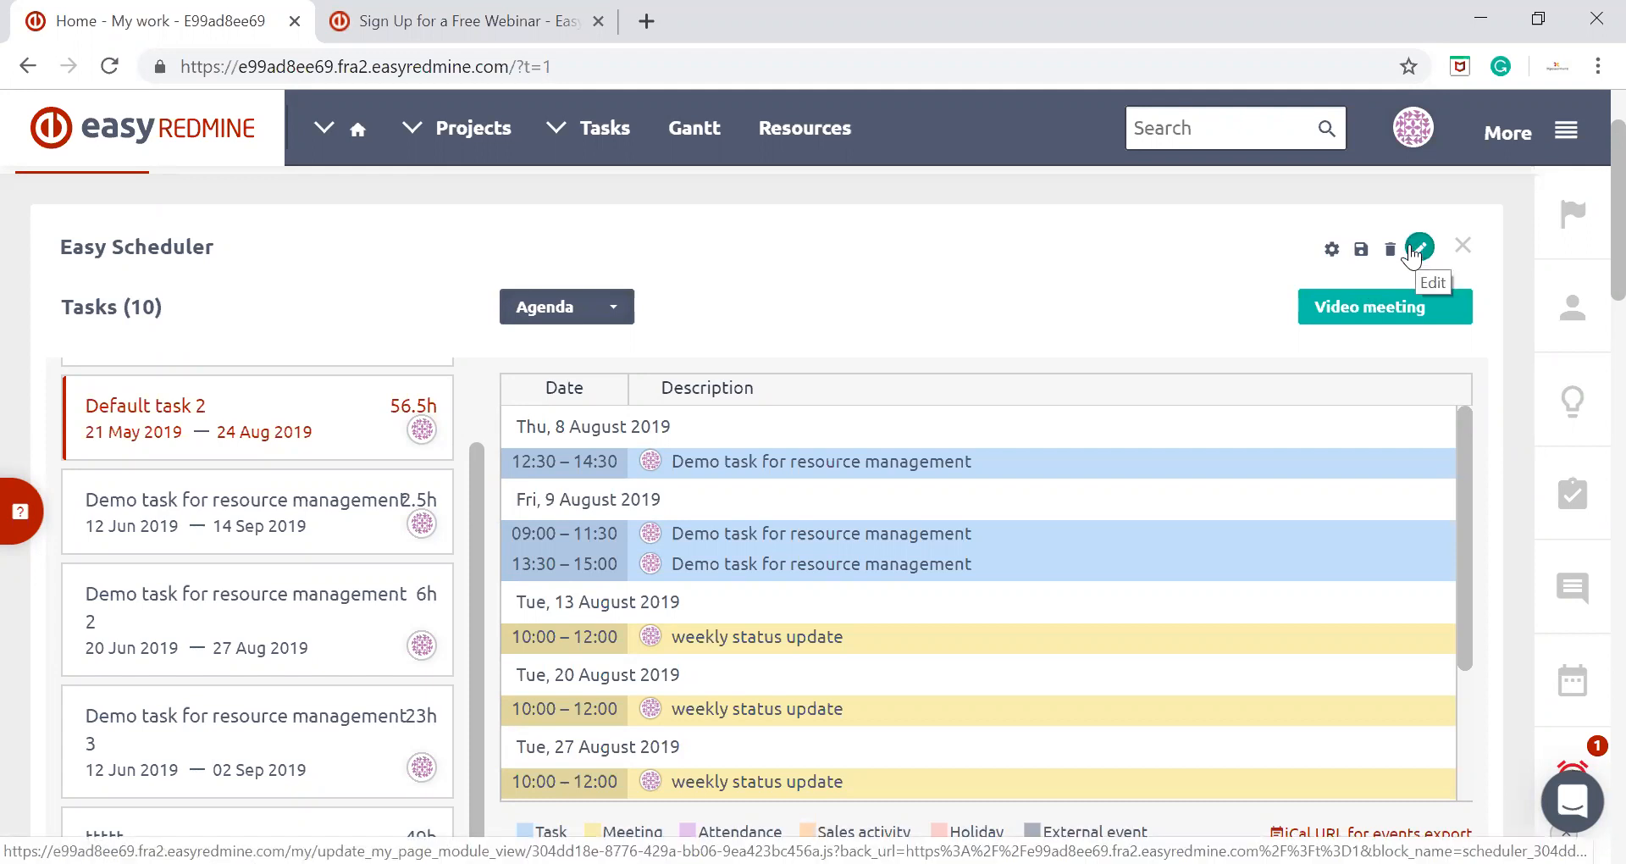
Show the Easy Scheduler settings with the task filters and user selection, and look over them
{"action": "left_click", "coordinate": [1330, 250]}
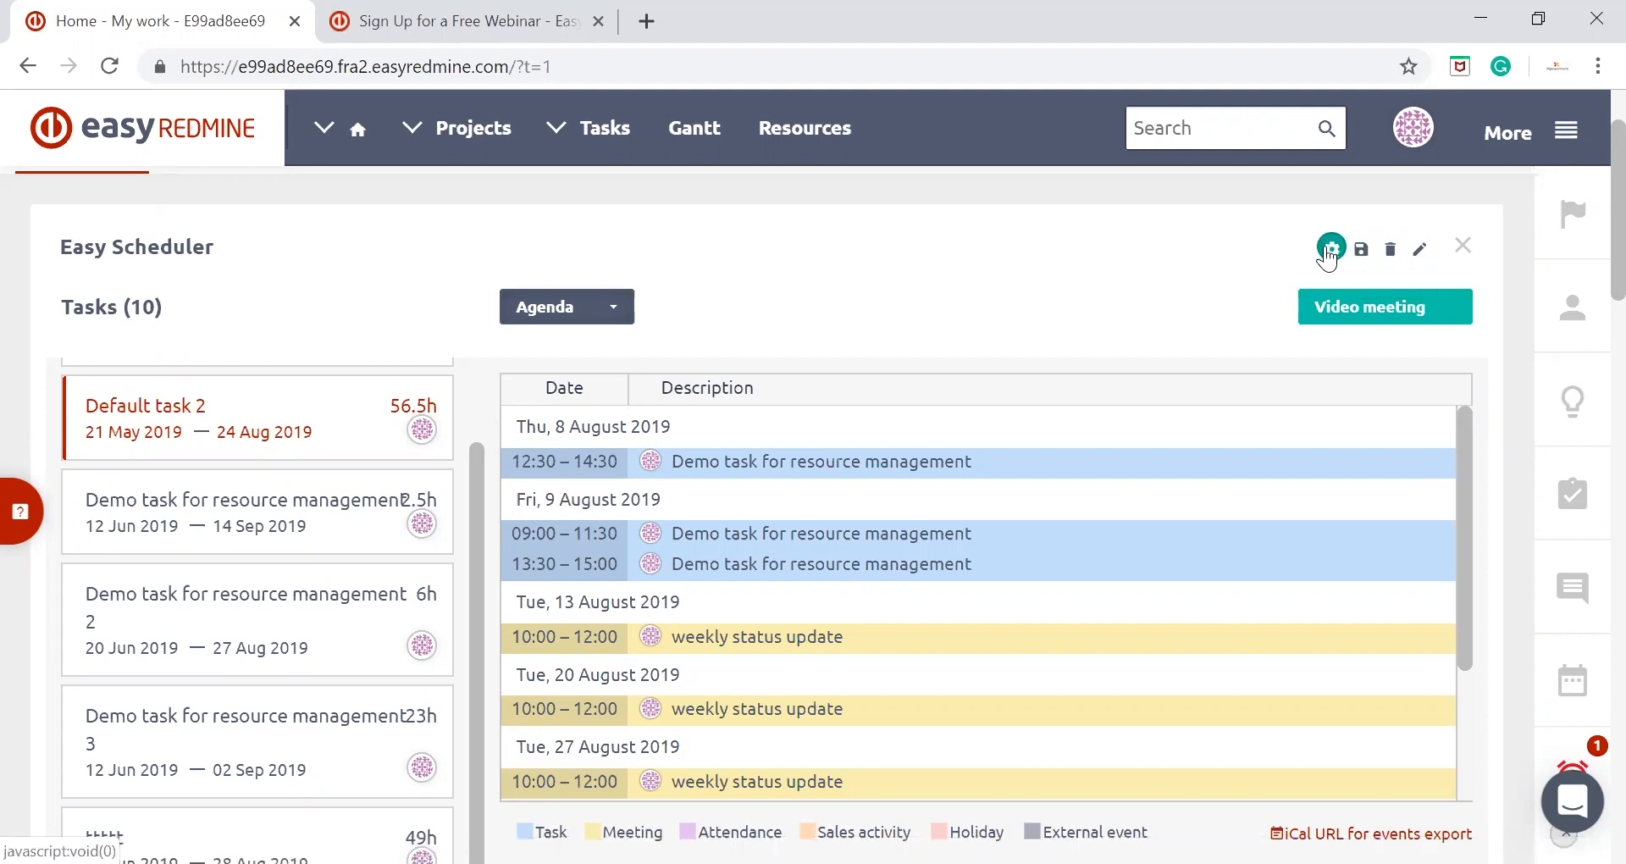
{"action": "scroll", "coordinate": [1055, 264], "scroll_direction": "down", "scroll_amount": 1}
{"action": "scroll", "coordinate": [1055, 264], "scroll_direction": "up", "scroll_amount": 1}
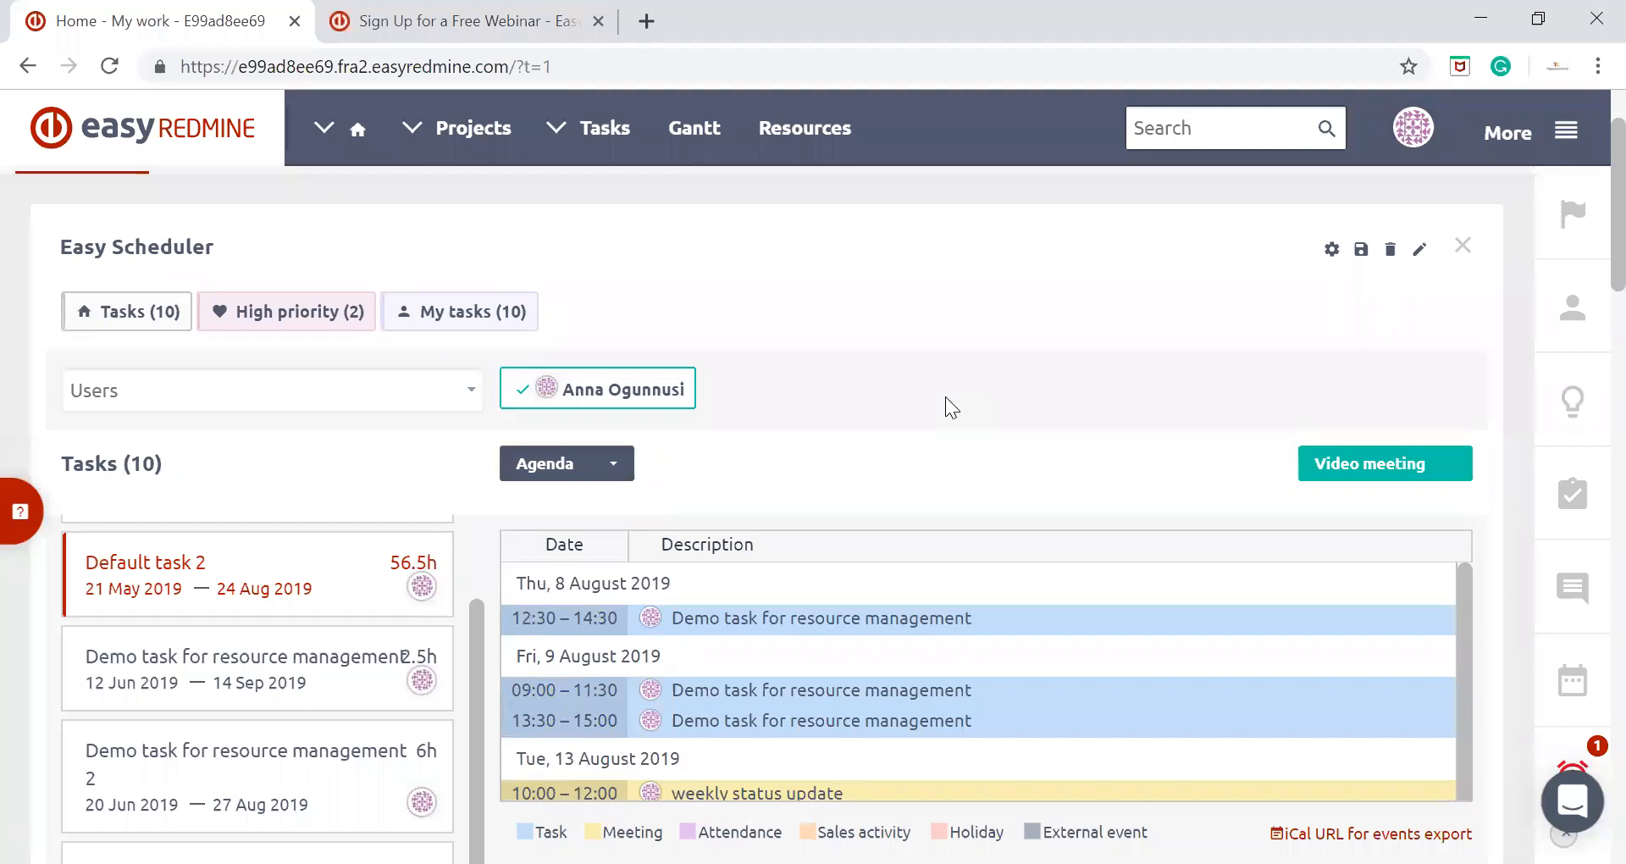
{"action": "scroll", "coordinate": [945, 397], "scroll_direction": "down", "scroll_amount": 5}
{"action": "scroll", "coordinate": [945, 396], "scroll_direction": "up", "scroll_amount": 3}
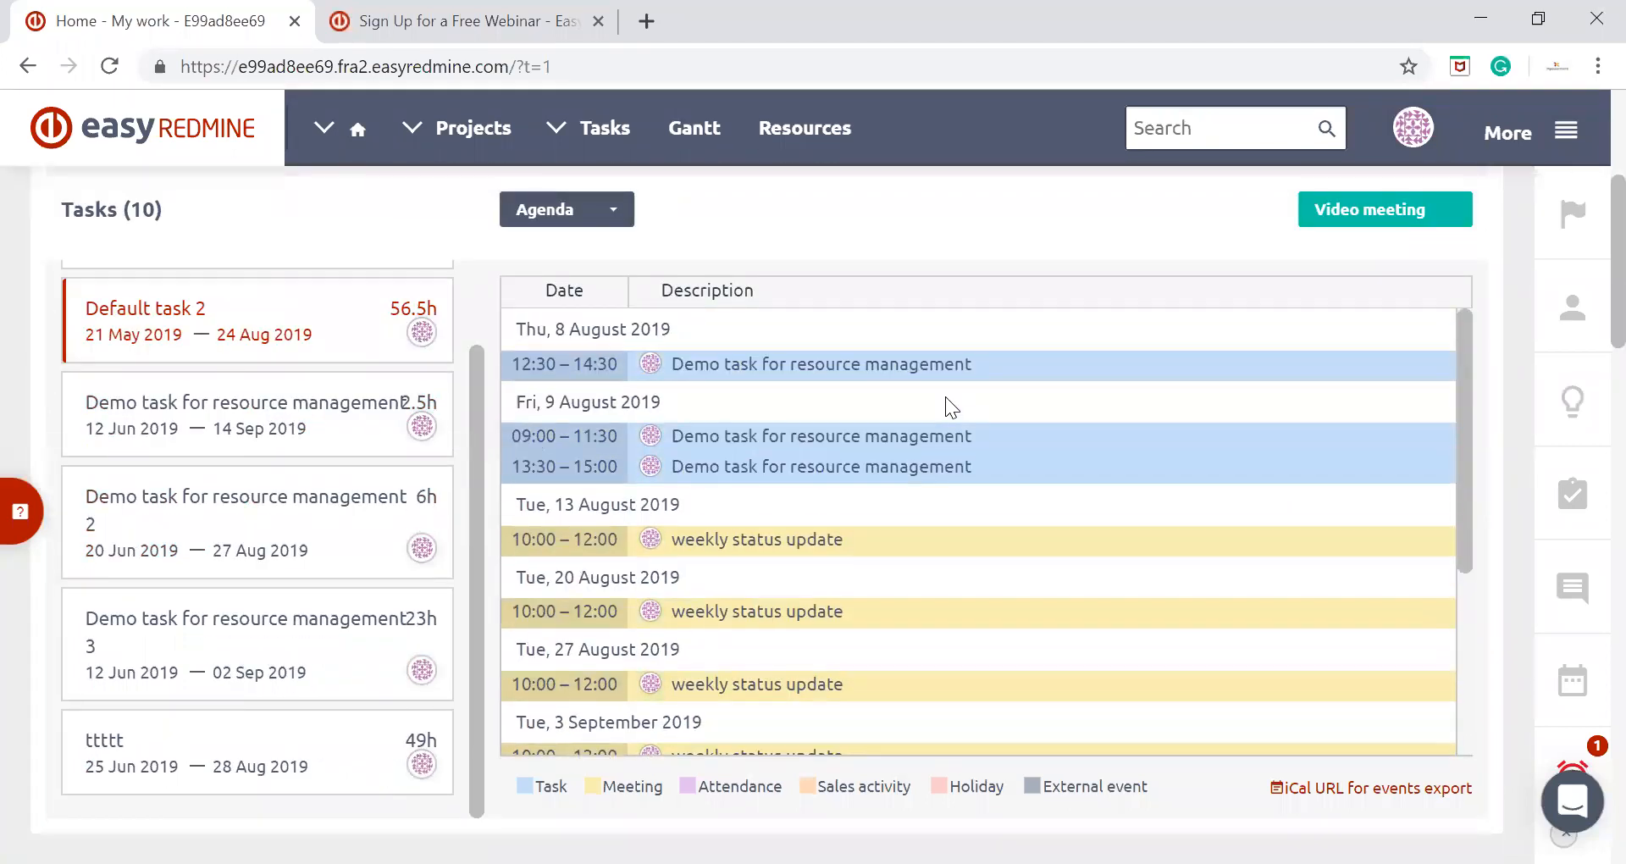
{"action": "scroll", "coordinate": [945, 396], "scroll_direction": "up", "scroll_amount": 2}
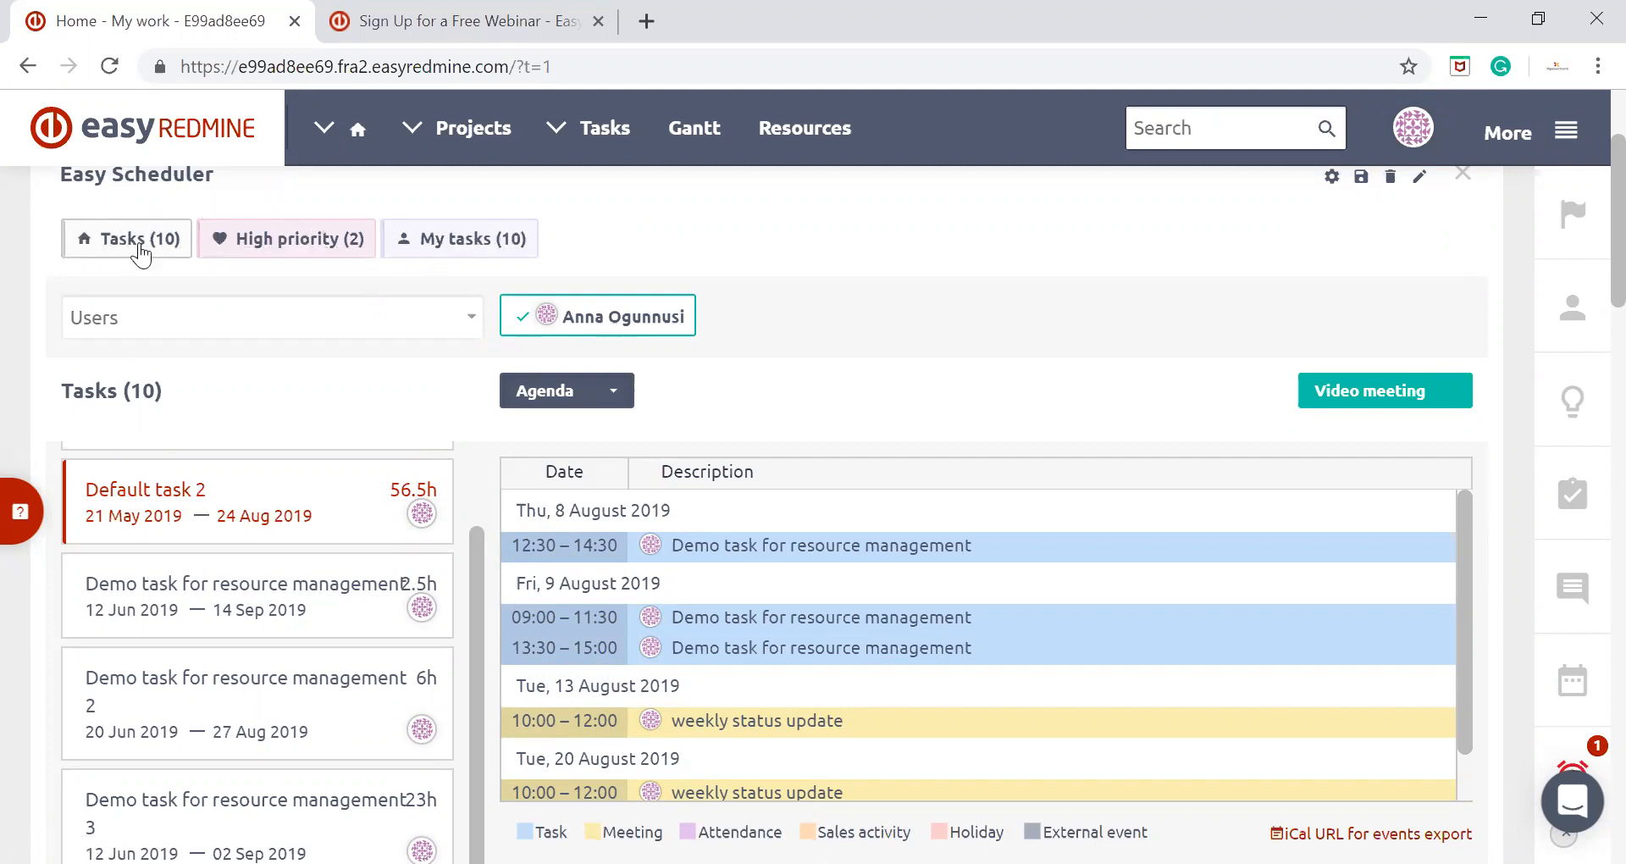
View the High priority and My tasks filters, and return the task list to the Tasks filter
{"action": "left_click", "coordinate": [321, 245]}
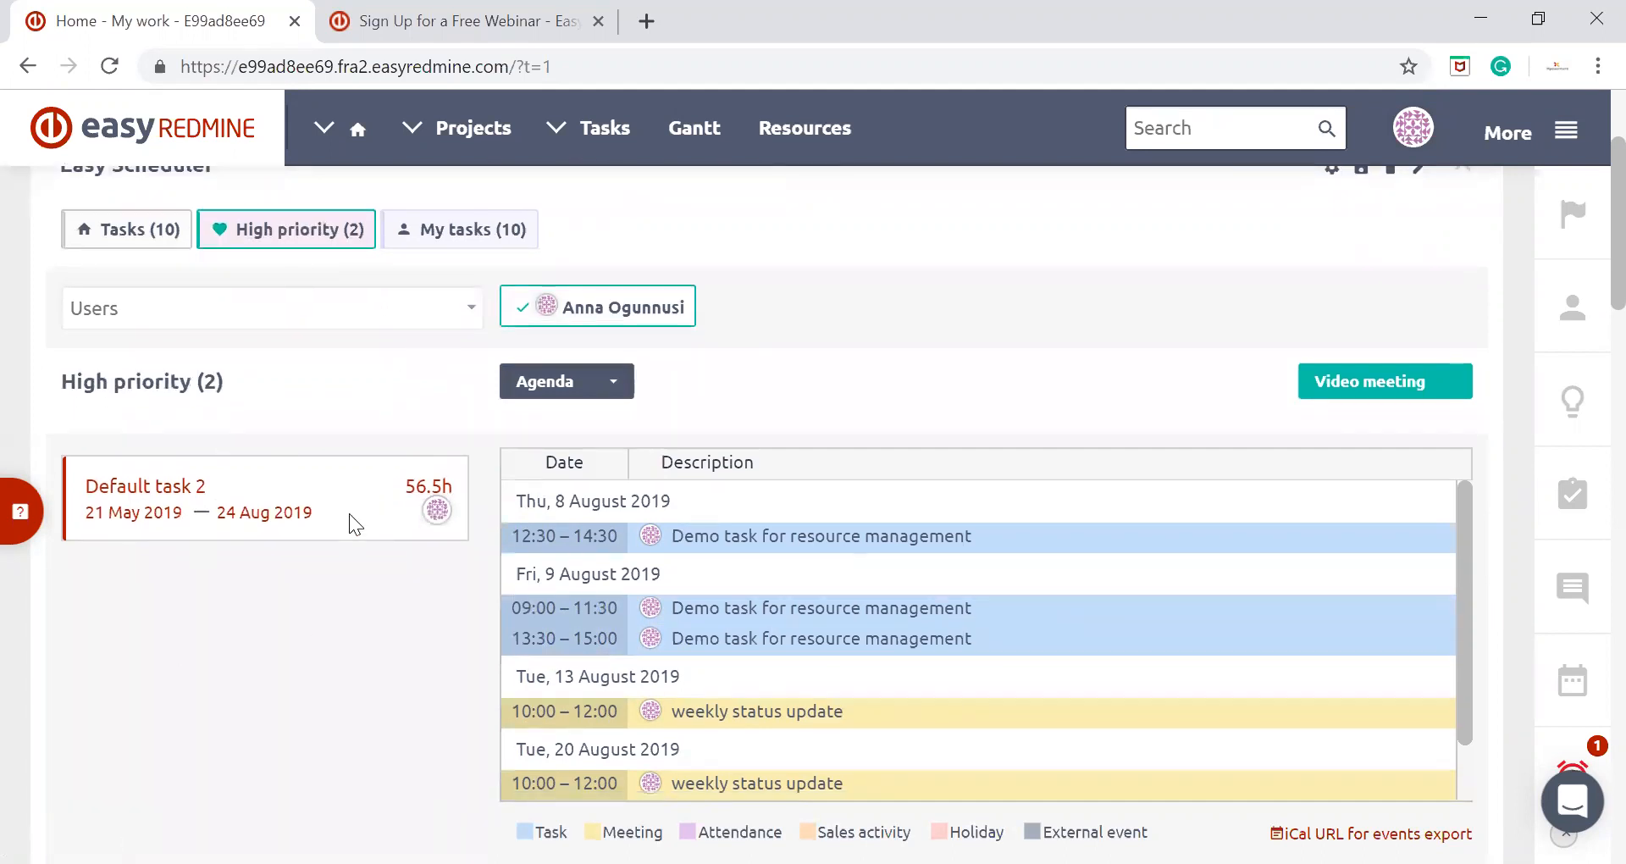
{"action": "left_click", "coordinate": [488, 246]}
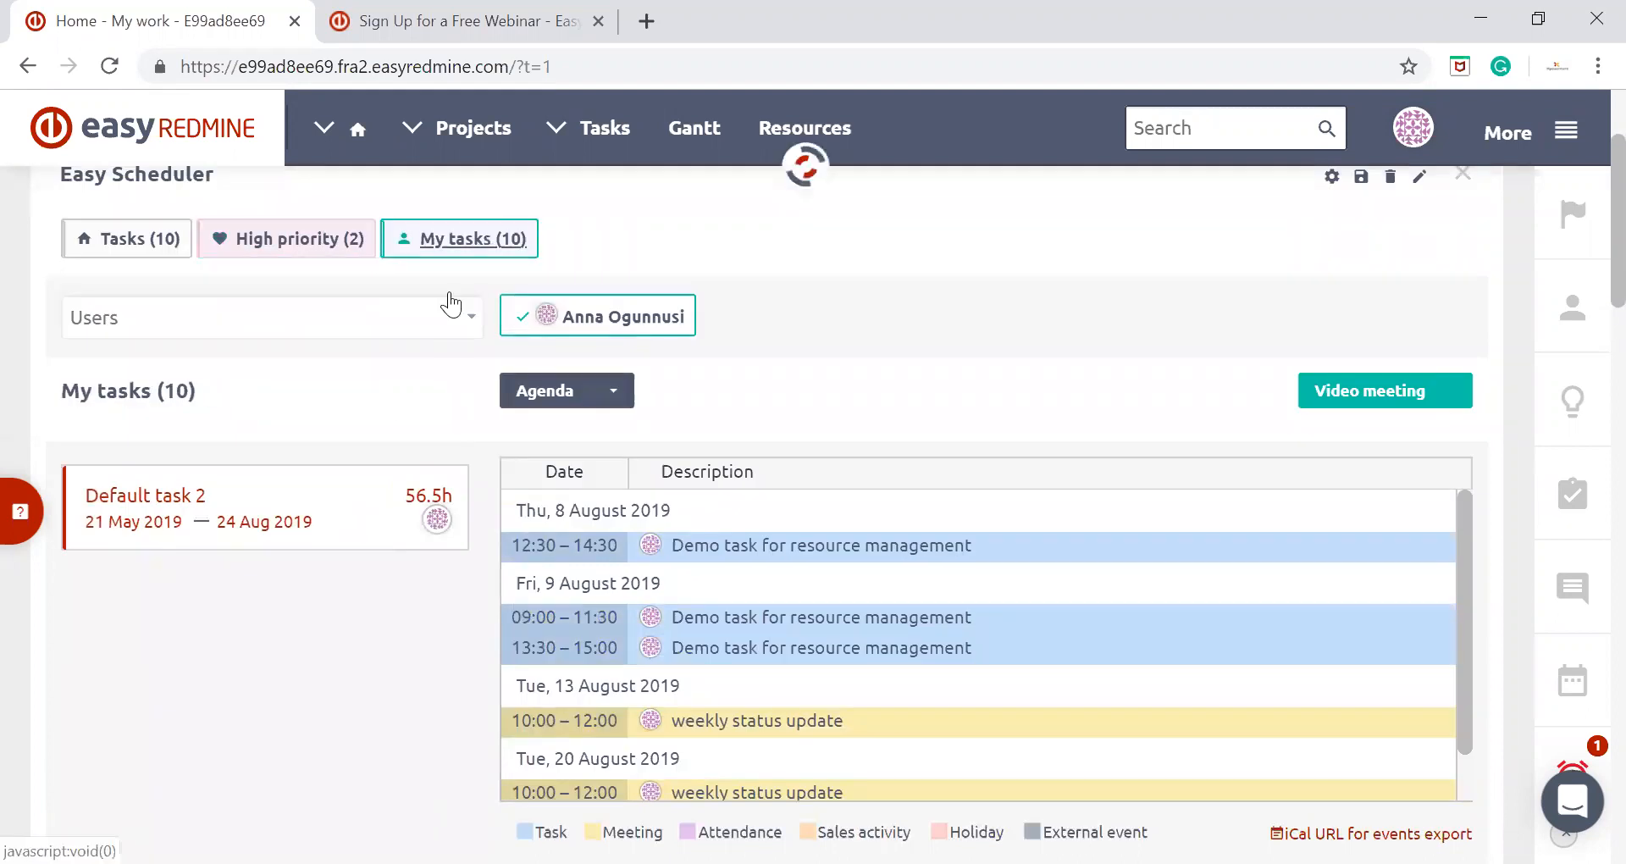
{"action": "left_click", "coordinate": [104, 247]}
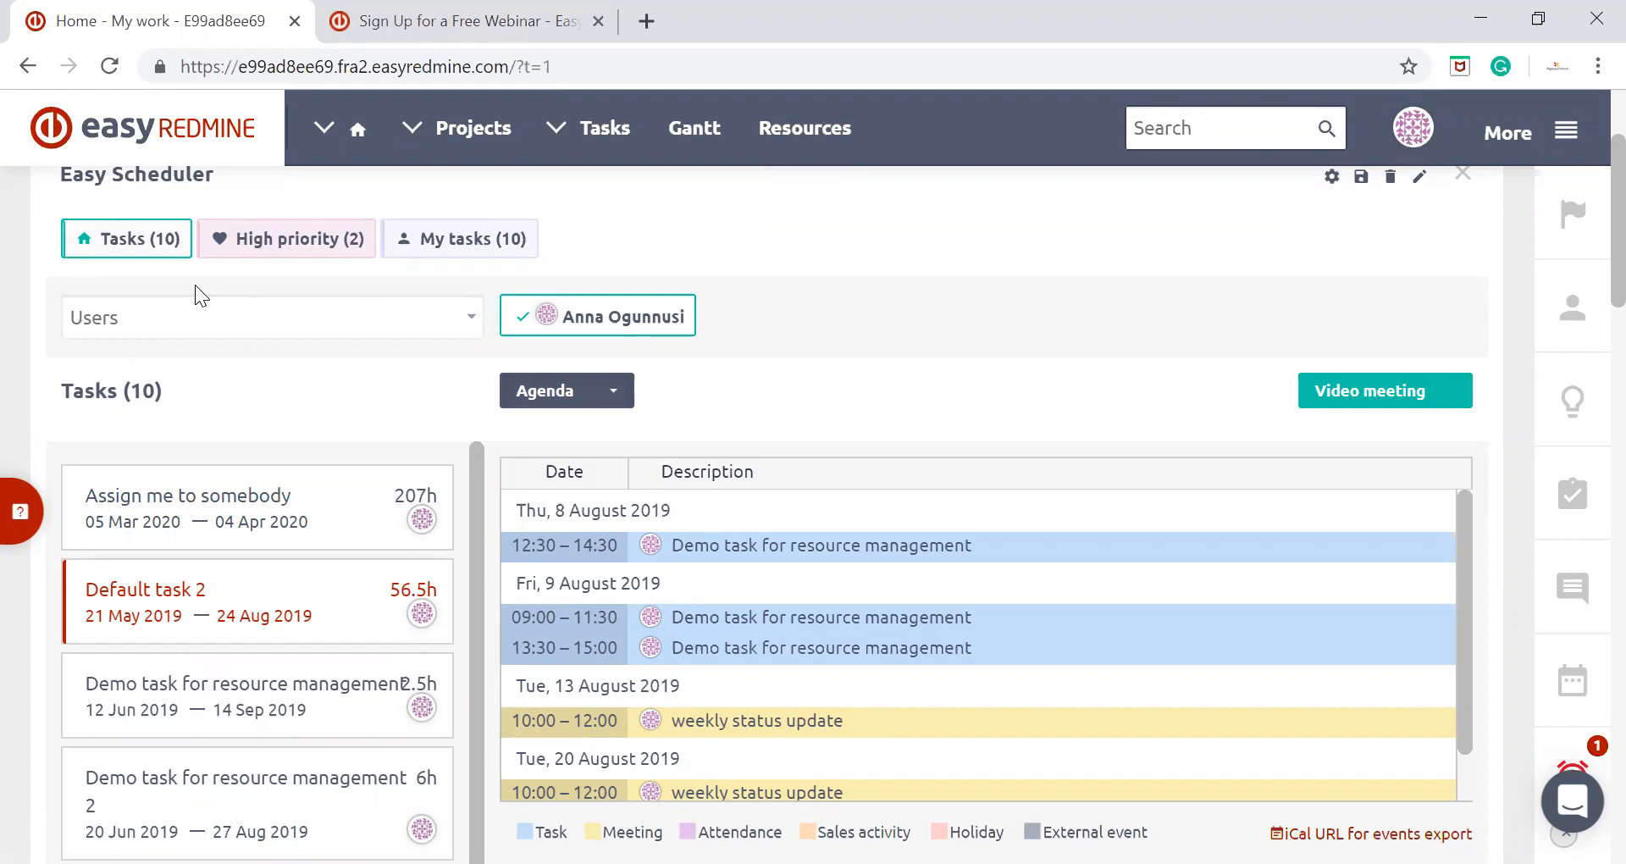
Look through the available users and groups, and add the Consulting group's members to the scheduler
{"action": "left_click", "coordinate": [472, 319]}
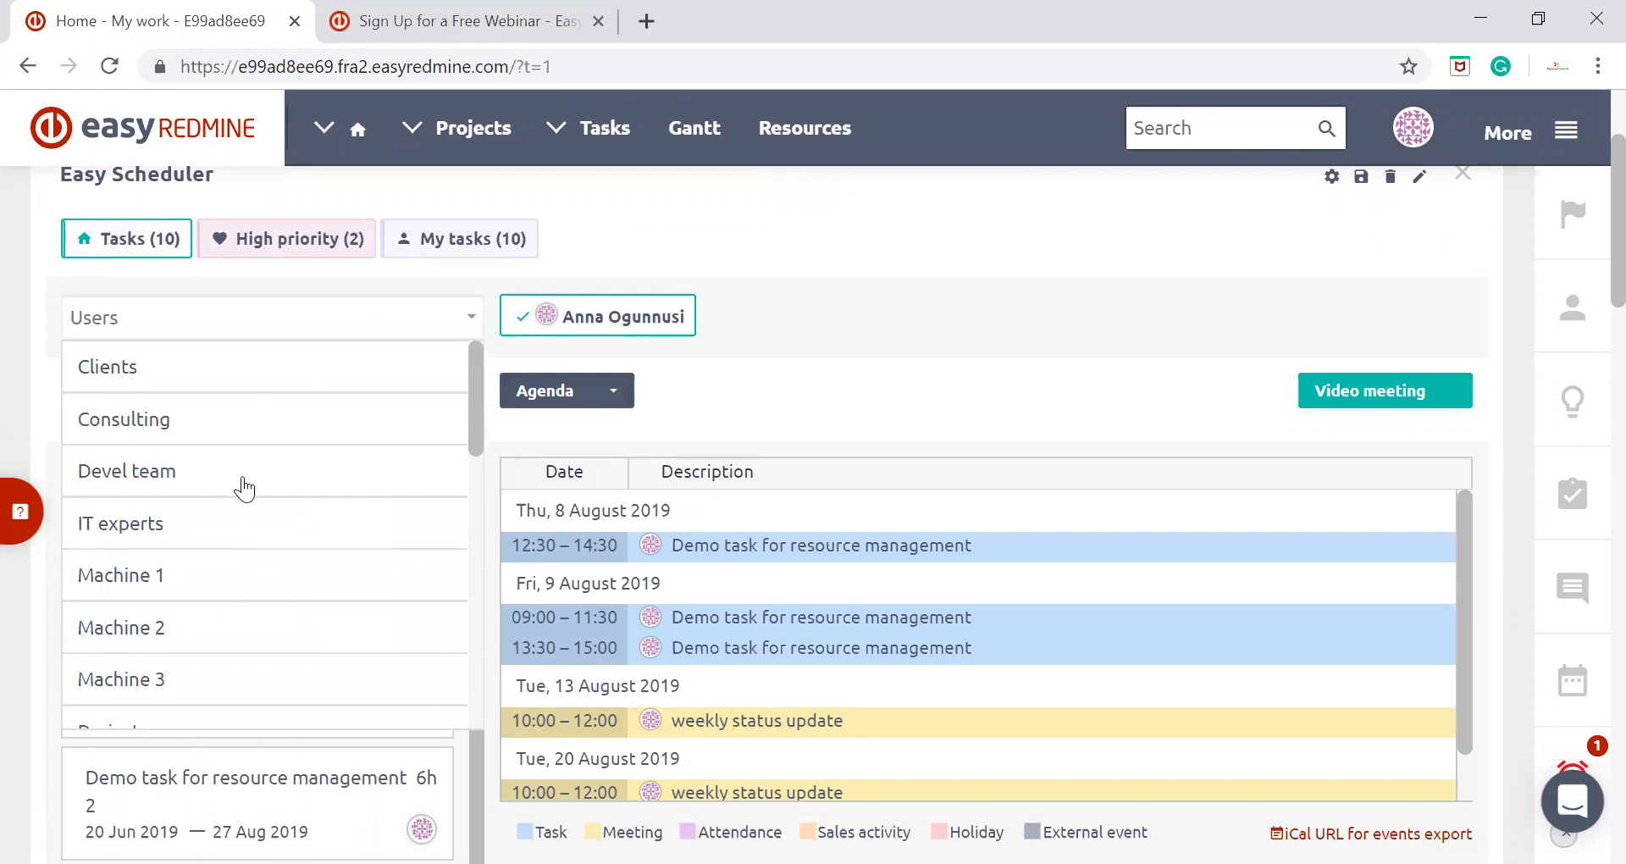
{"action": "scroll", "coordinate": [343, 397], "scroll_direction": "down", "scroll_amount": 6}
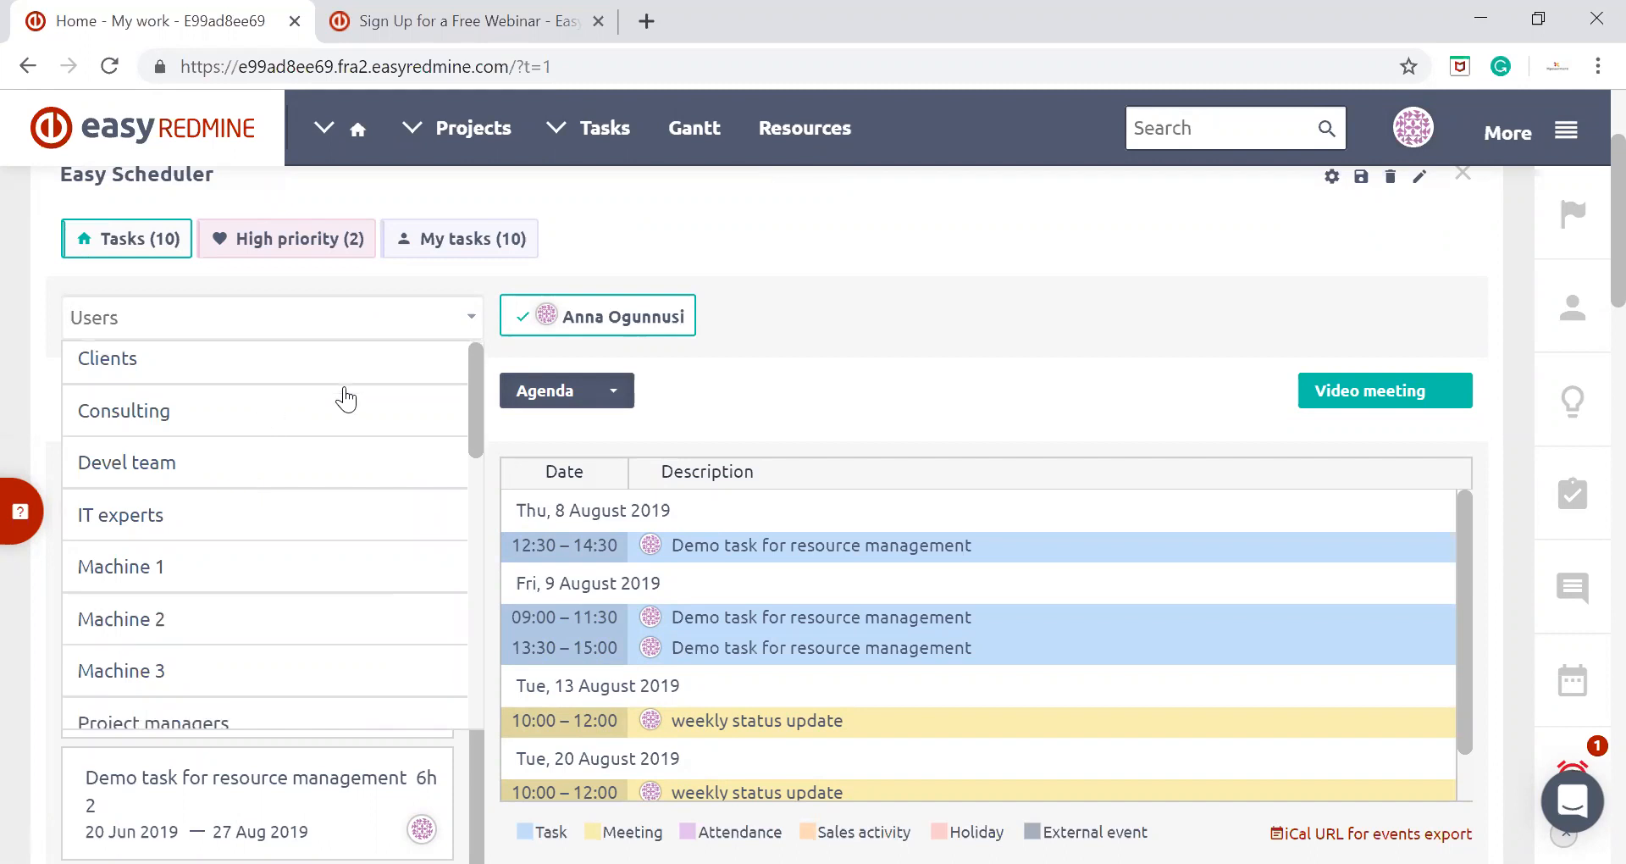
{"action": "scroll", "coordinate": [345, 398], "scroll_direction": "down", "scroll_amount": 5}
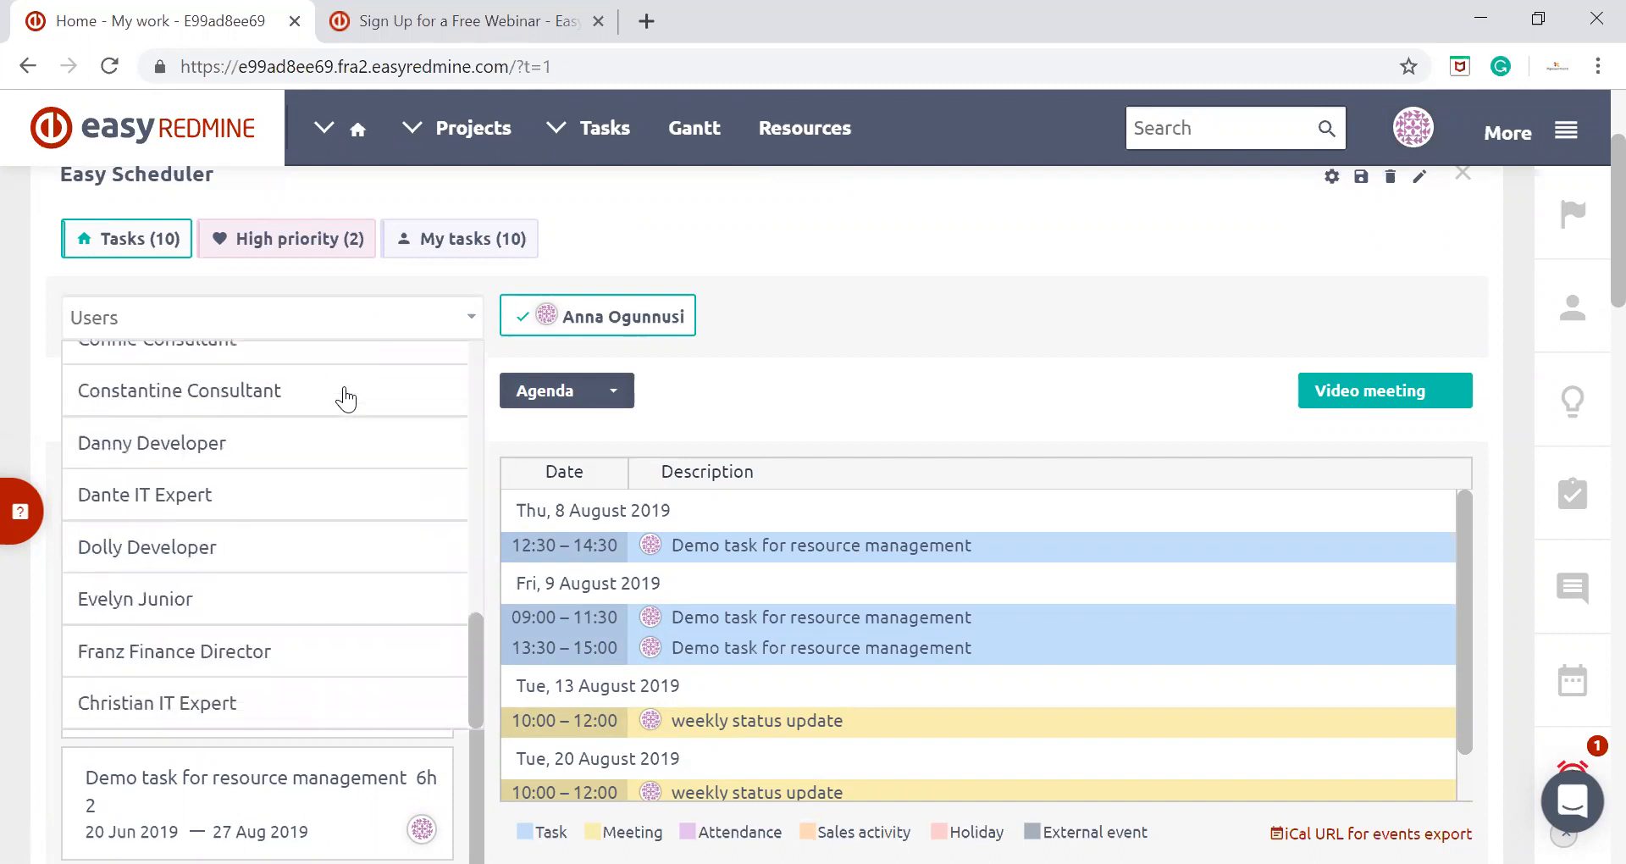
{"action": "scroll", "coordinate": [345, 398], "scroll_direction": "up", "scroll_amount": 12}
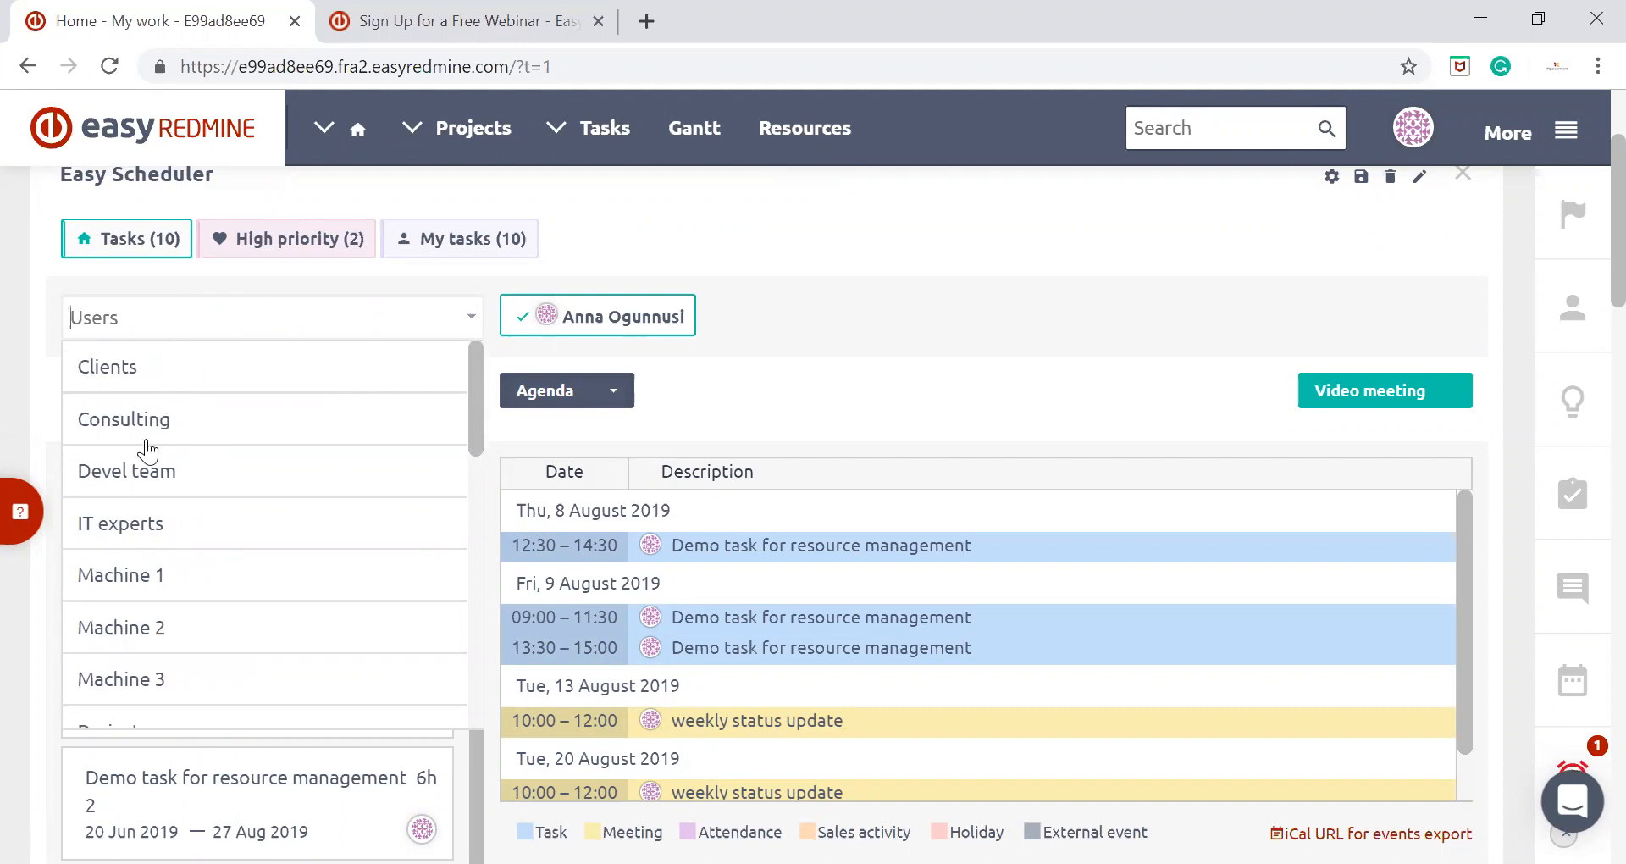
{"action": "scroll", "coordinate": [148, 449], "scroll_direction": "down", "scroll_amount": 2}
{"action": "scroll", "coordinate": [147, 450], "scroll_direction": "up", "scroll_amount": 2}
{"action": "left_click", "coordinate": [151, 415]}
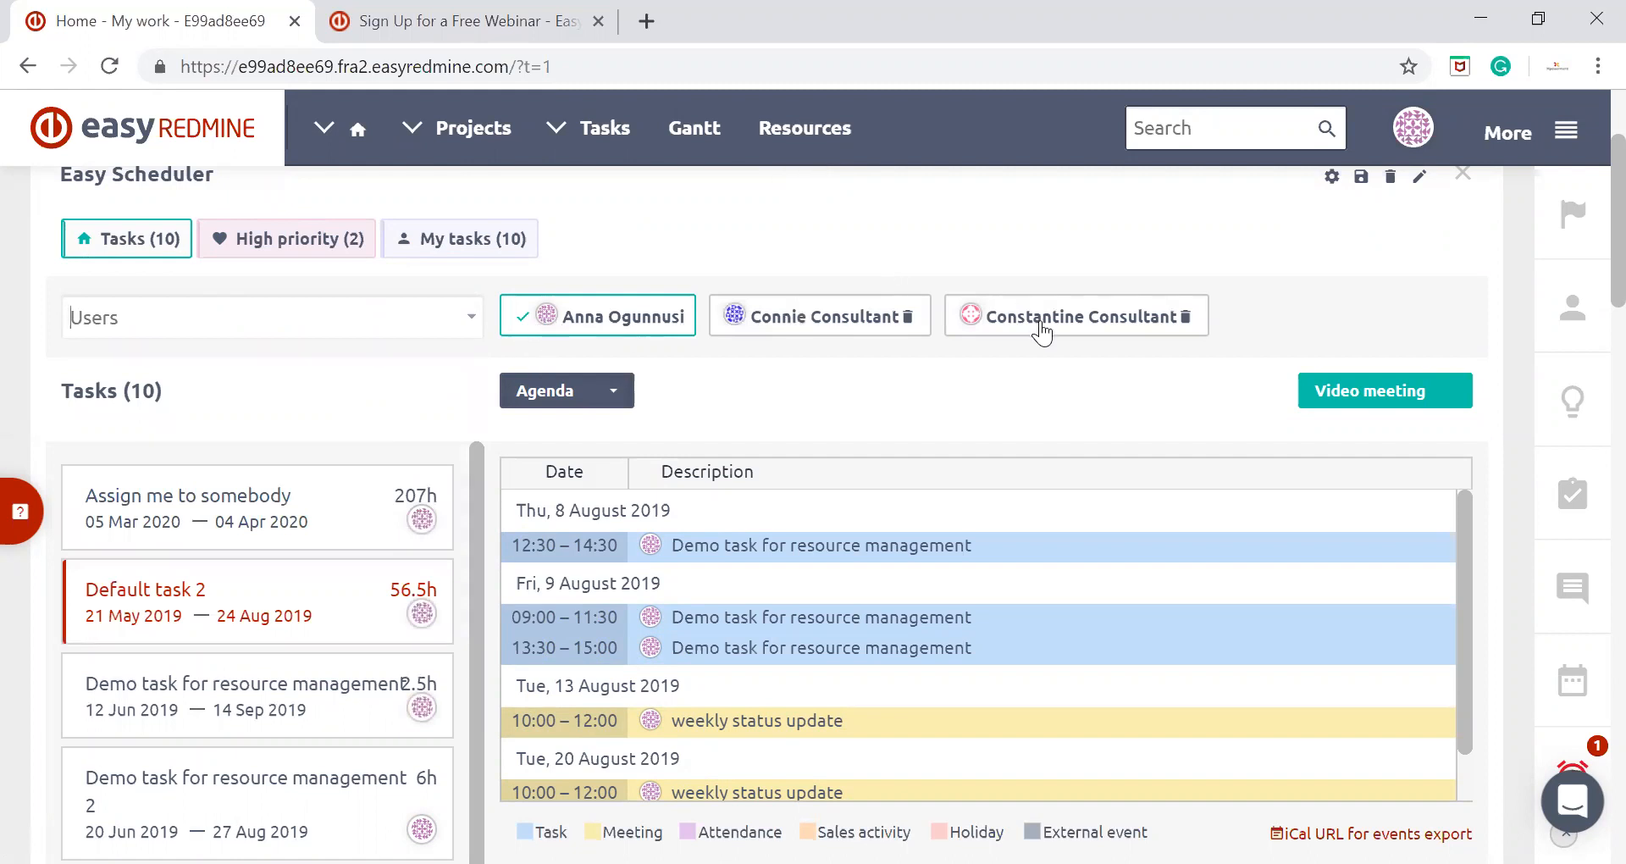
Return the calendar to the Week view and make the first added consultant the active user
{"action": "left_click", "coordinate": [603, 391]}
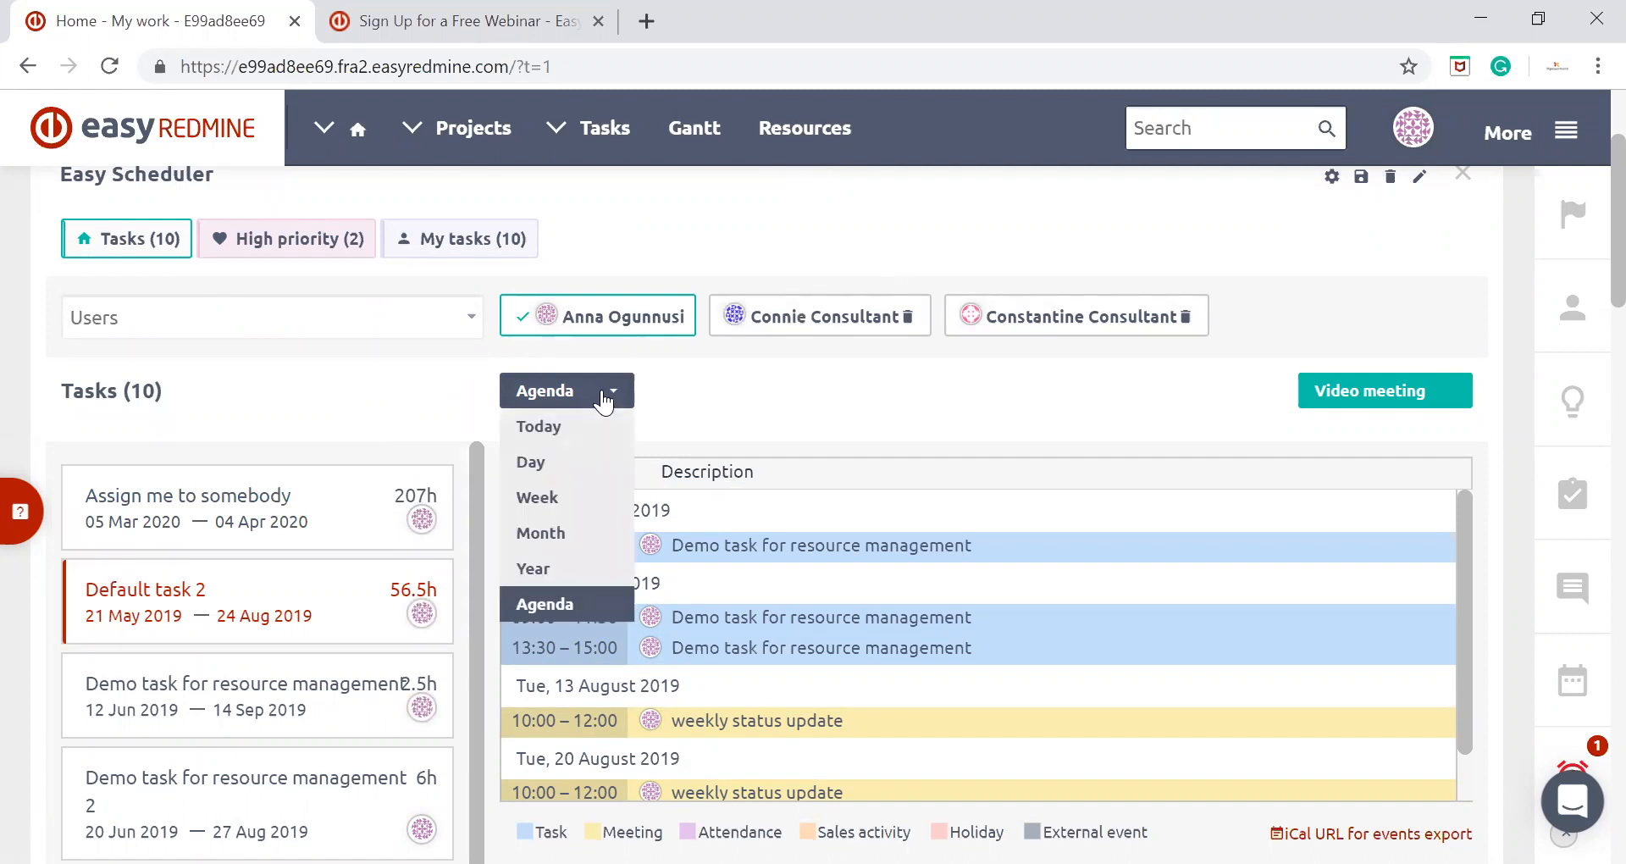
{"action": "left_click", "coordinate": [542, 498]}
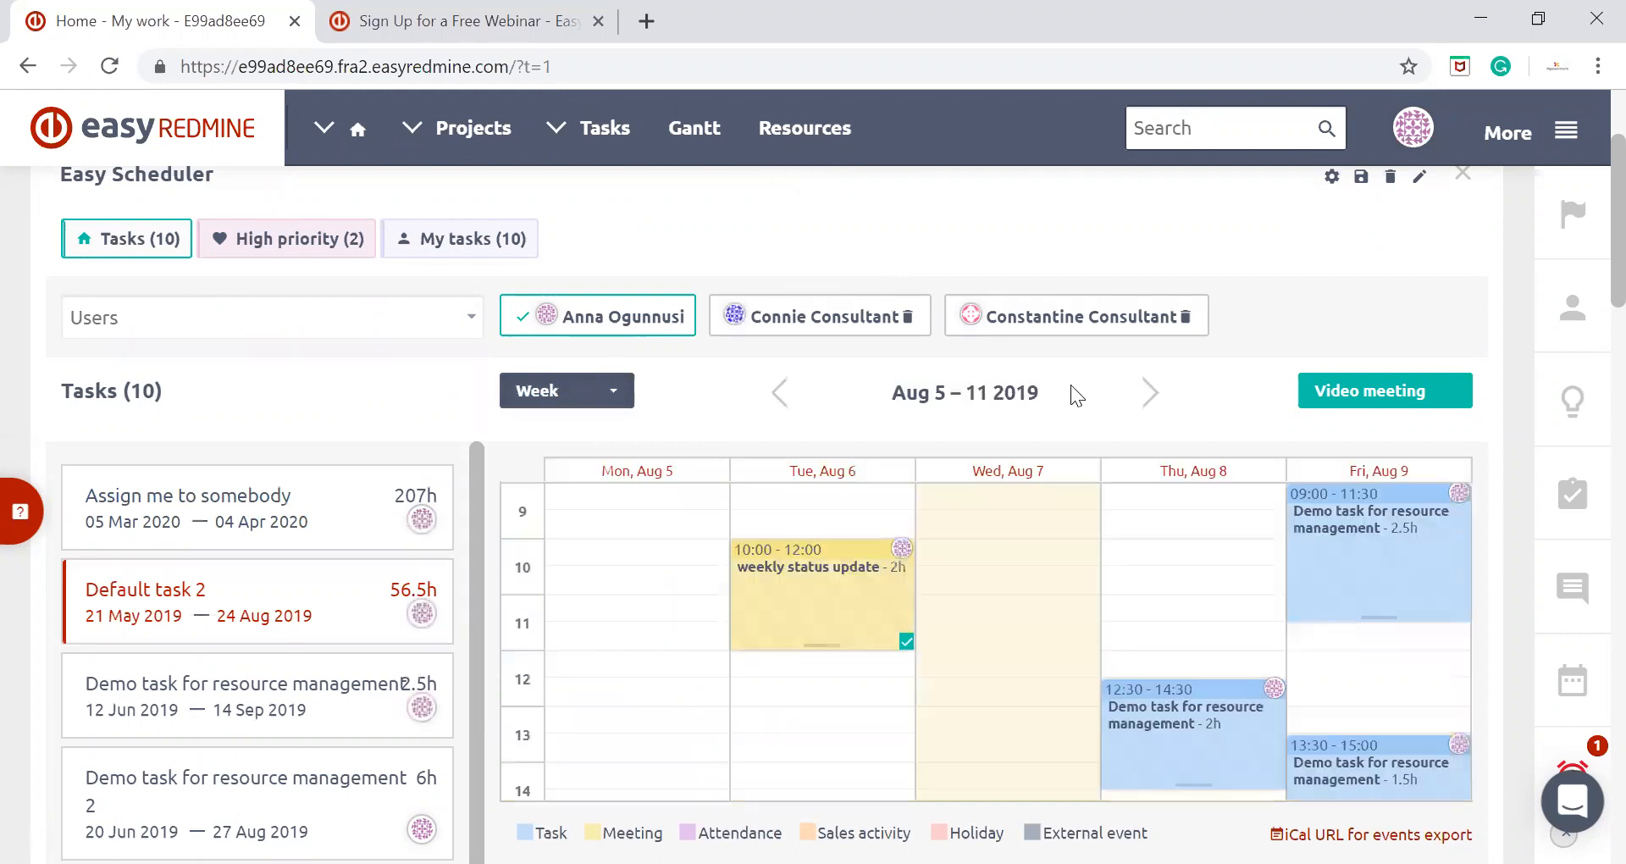
{"action": "left_click", "coordinate": [836, 324]}
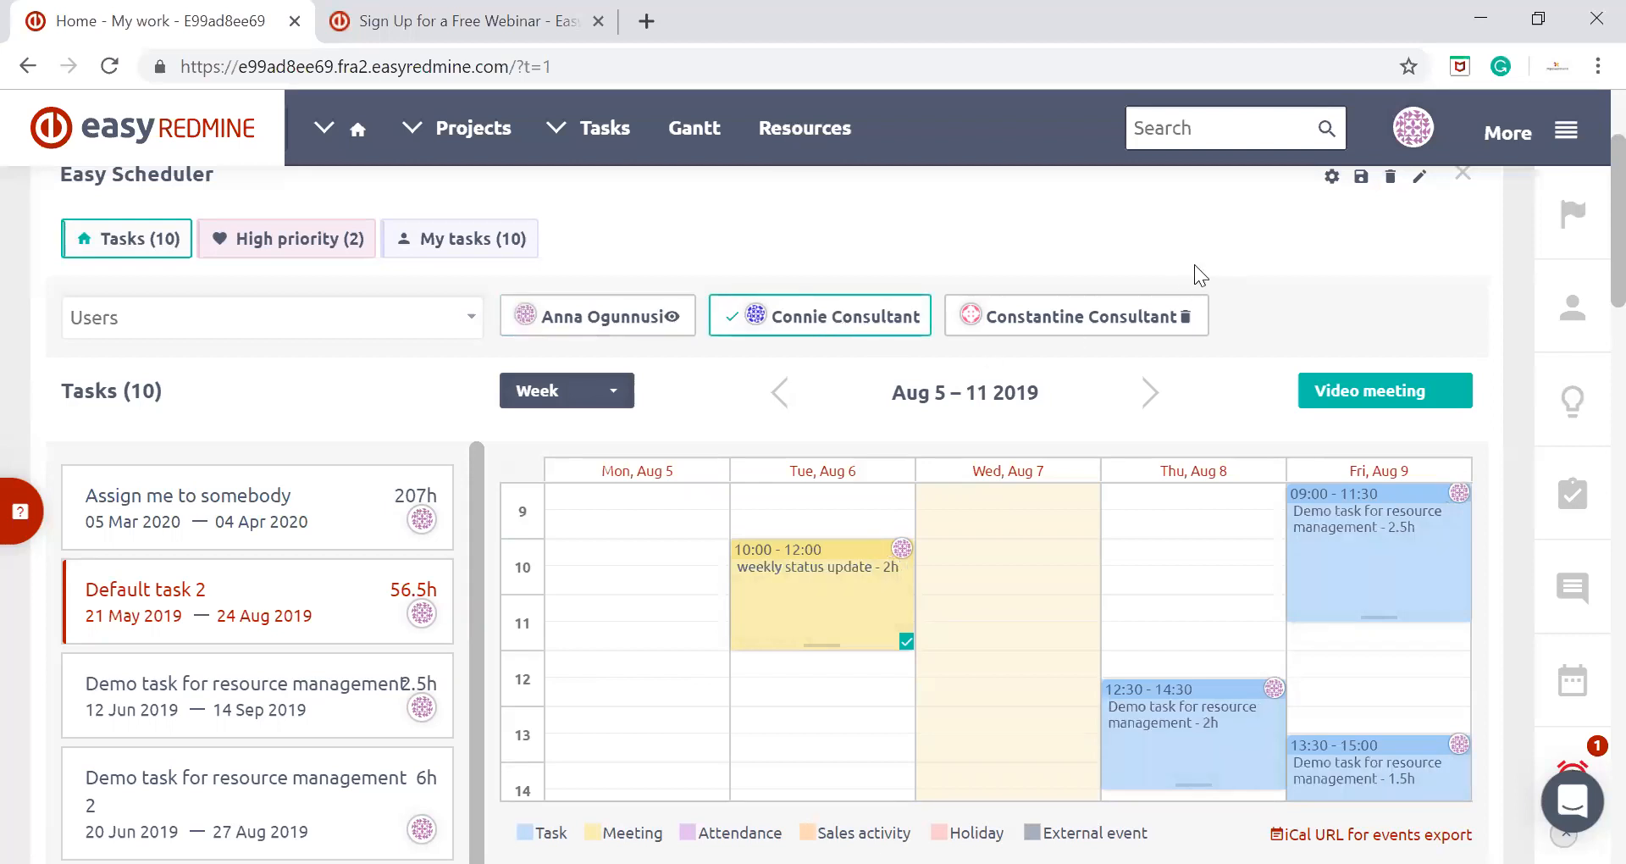
Allocate 2 hours of "Demo task for resource management 2" to the first consultant on Thursday, August 8, from 09:30 to 11:30
{"action": "scroll", "coordinate": [1251, 289], "scroll_direction": "down", "scroll_amount": 1}
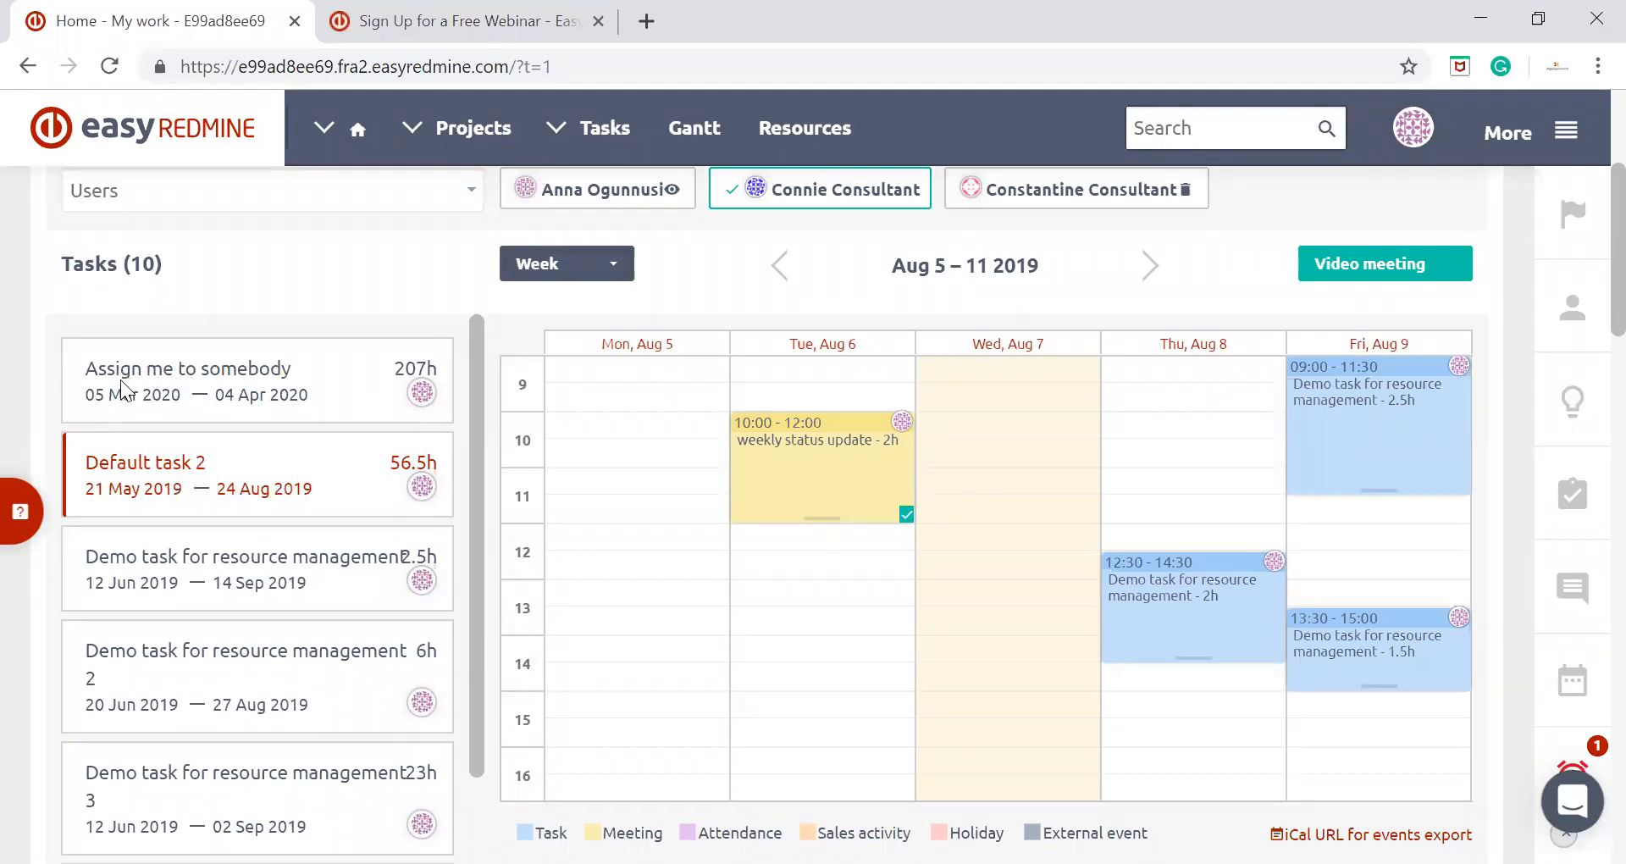
{"action": "left_click_drag", "start_coordinate": [203, 369], "coordinate": [322, 392]}
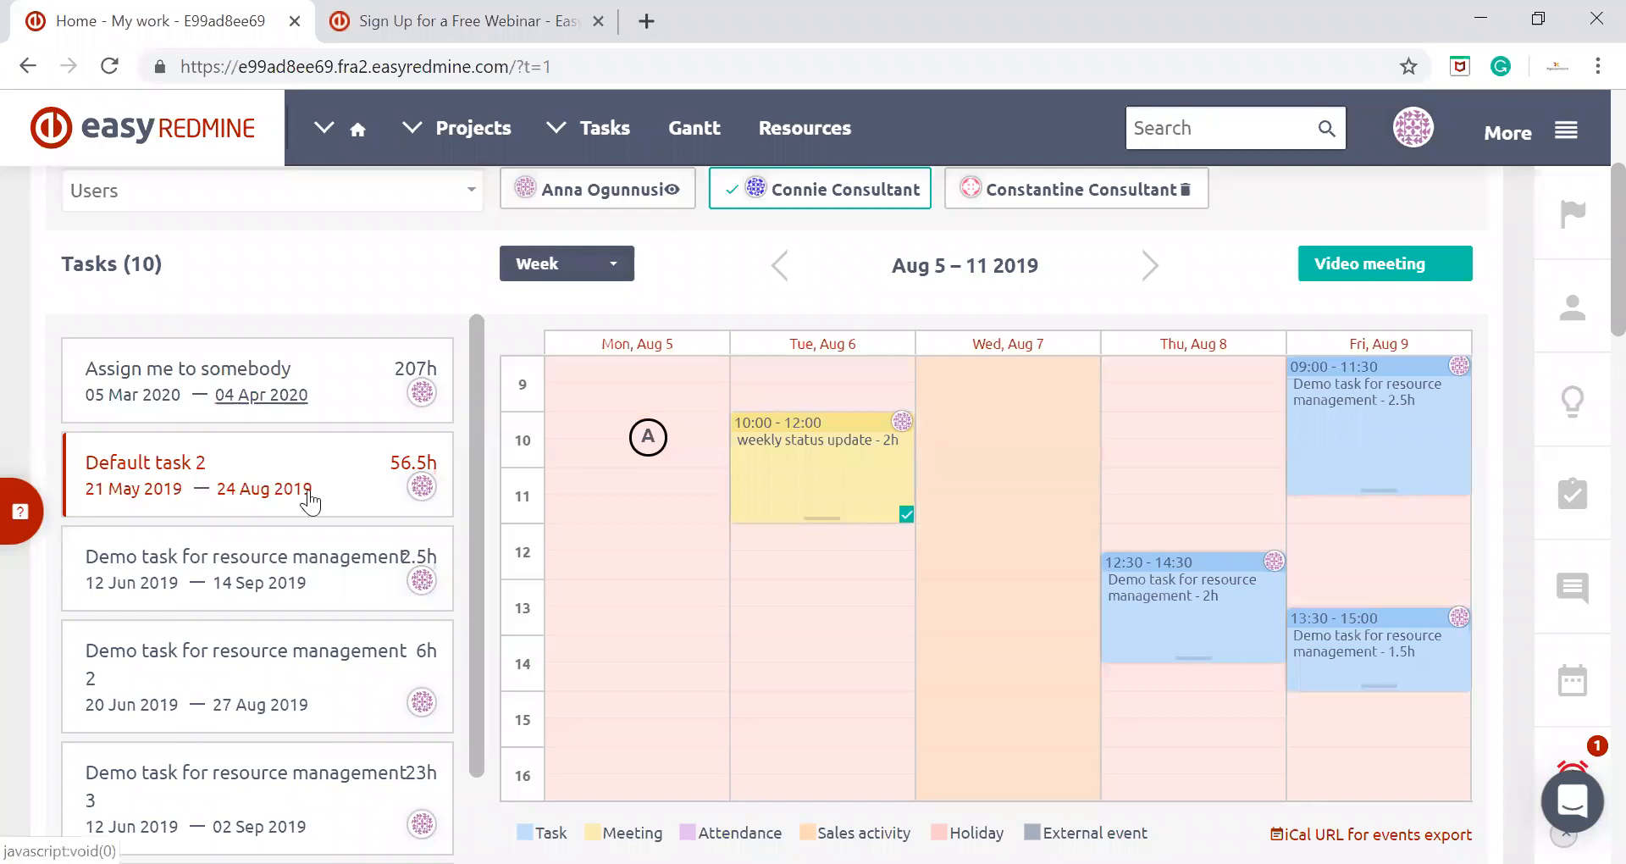
{"action": "scroll", "coordinate": [403, 479], "scroll_direction": "down", "scroll_amount": 1}
{"action": "scroll", "coordinate": [403, 478], "scroll_direction": "down", "scroll_amount": 1}
{"action": "left_click_drag", "start_coordinate": [319, 545], "coordinate": [1209, 383]}
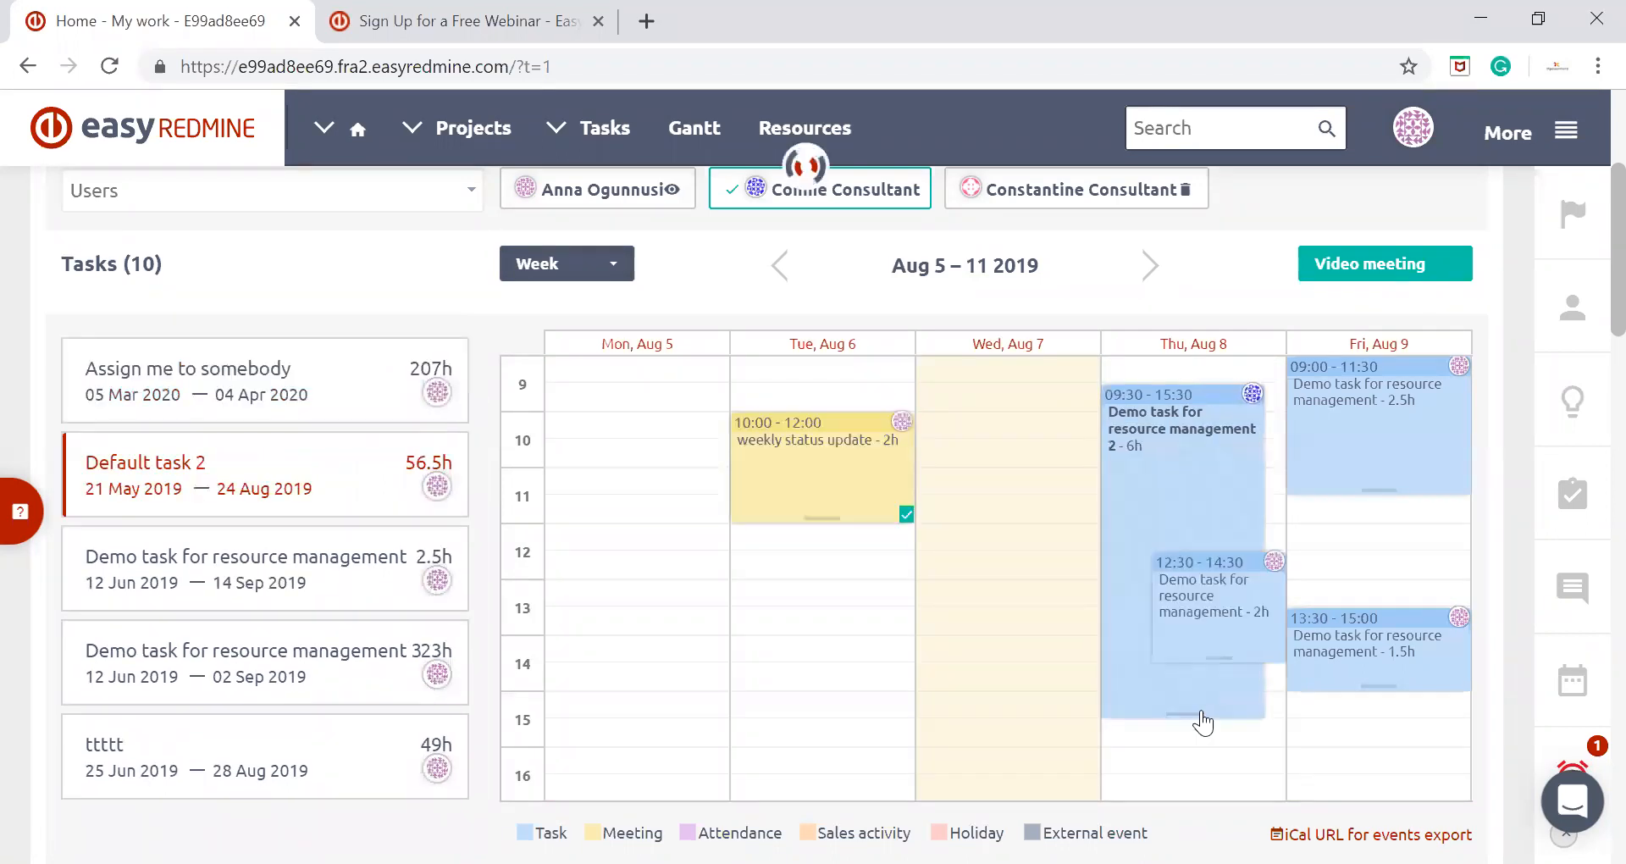
{"action": "left_click_drag", "start_coordinate": [1202, 713], "coordinate": [1275, 503]}
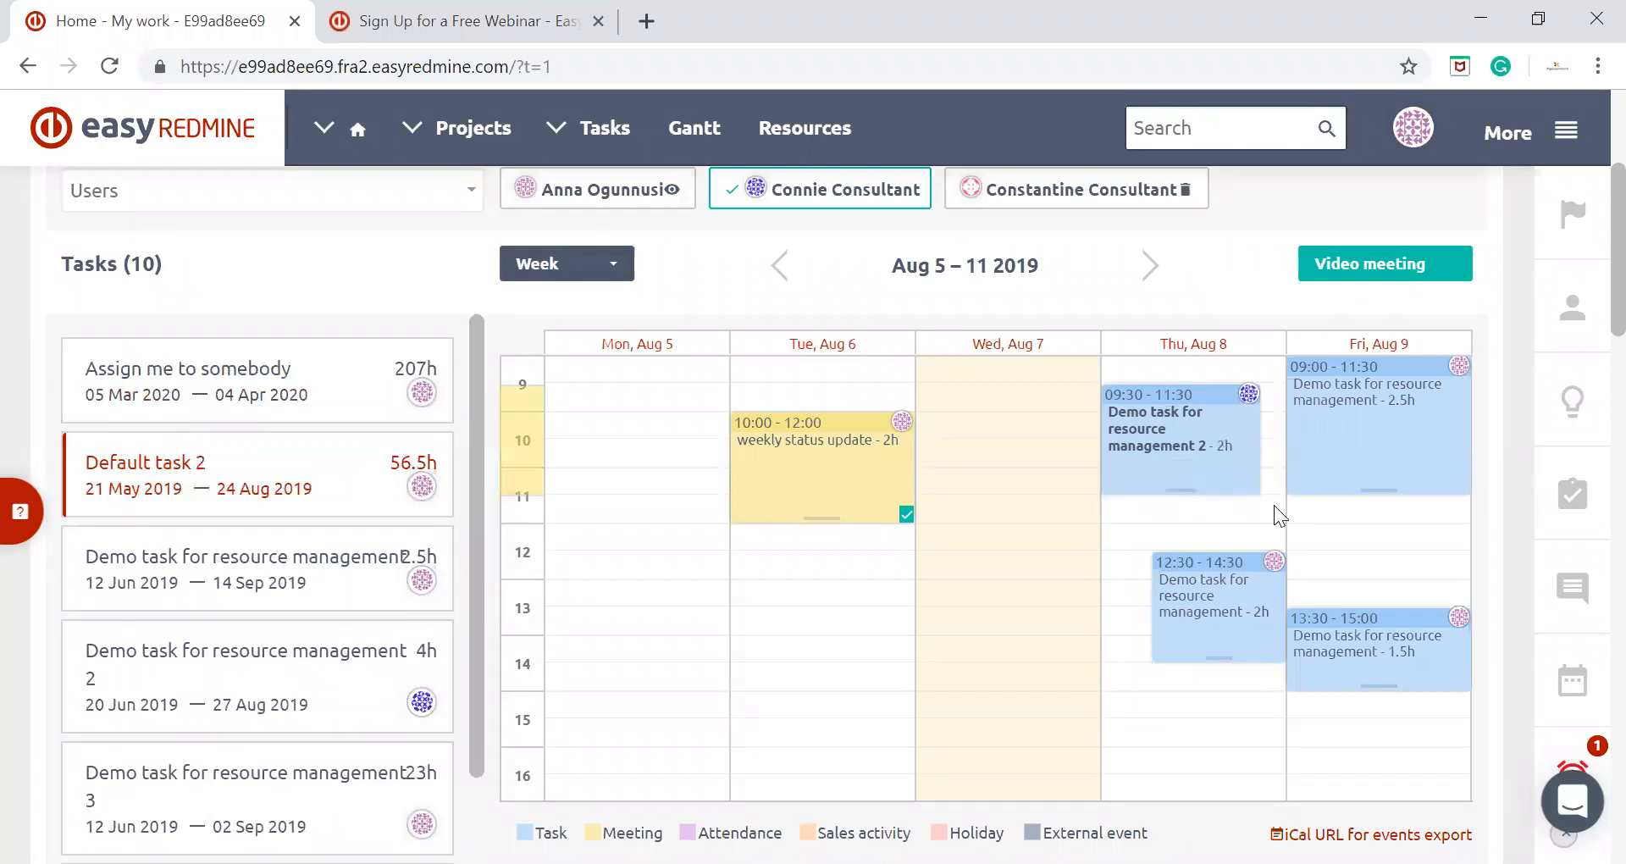
Try to allocate 4 hours of "Demo task for resource management 2" to the first consultant on Friday, August 9, from 12:00 to 16:00
{"action": "scroll", "coordinate": [1157, 689], "scroll_direction": "up", "scroll_amount": 2}
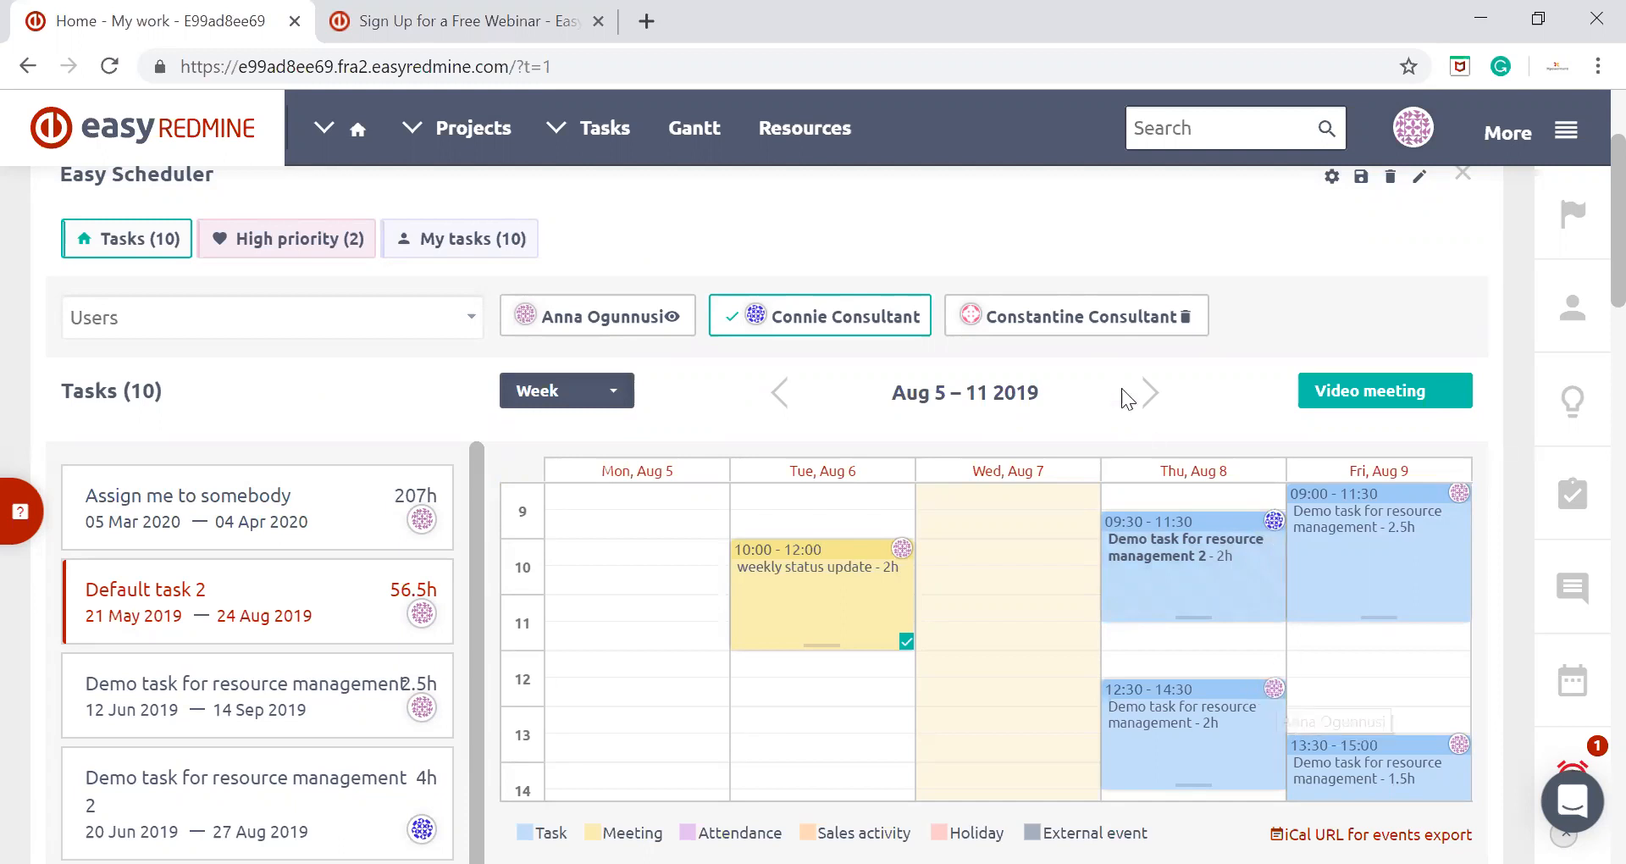
{"action": "scroll", "coordinate": [1107, 365], "scroll_direction": "down", "scroll_amount": 1}
{"action": "scroll", "coordinate": [1106, 359], "scroll_direction": "down", "scroll_amount": 2}
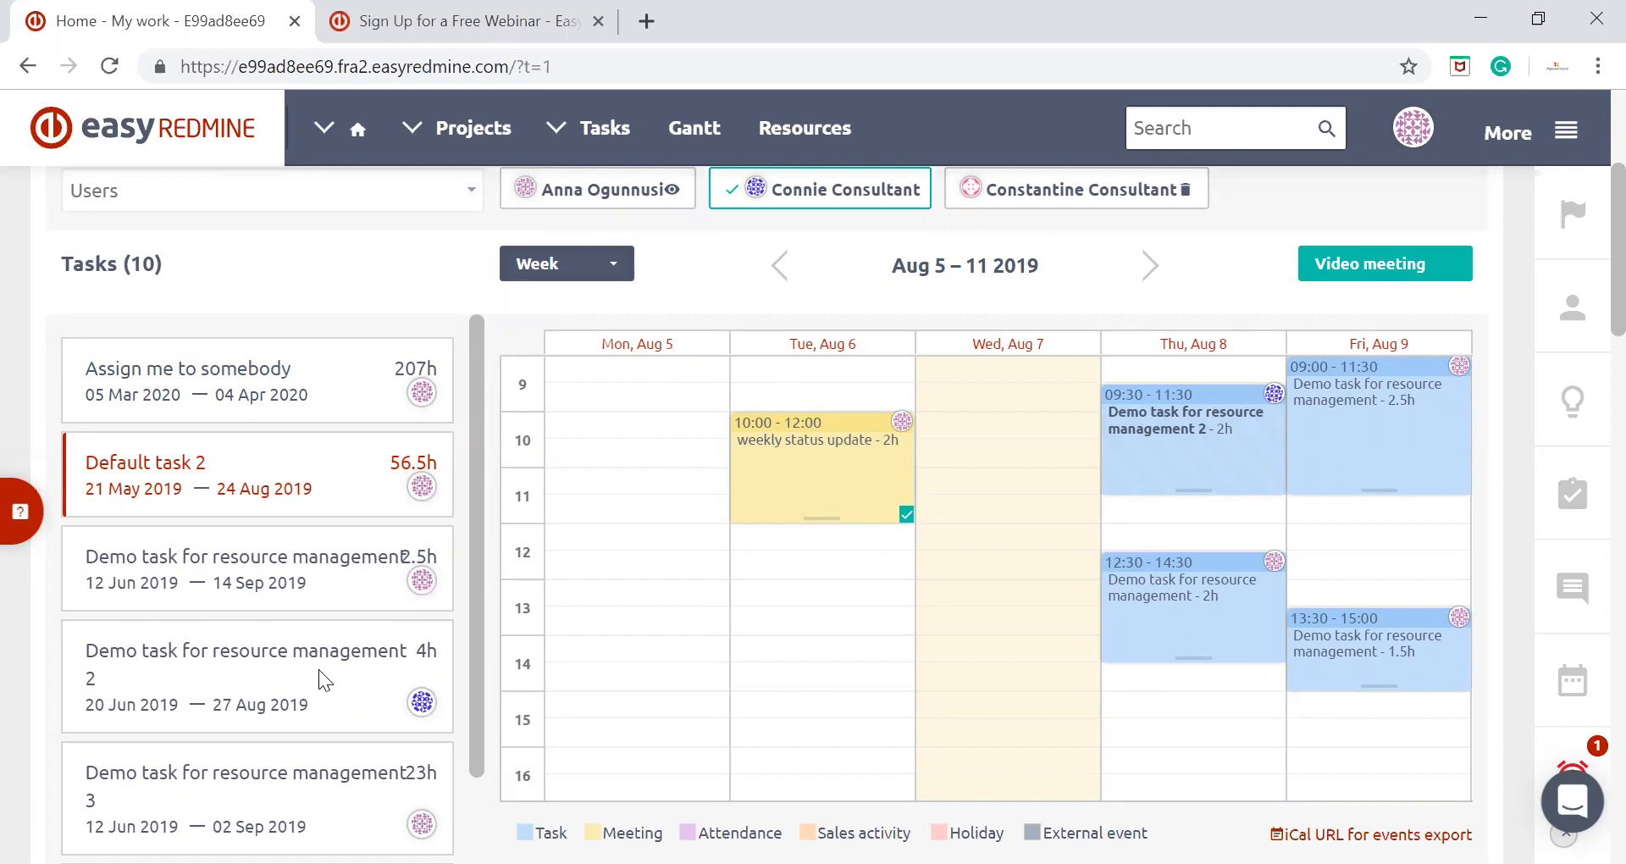
{"action": "left_click_drag", "start_coordinate": [389, 653], "coordinate": [1368, 518]}
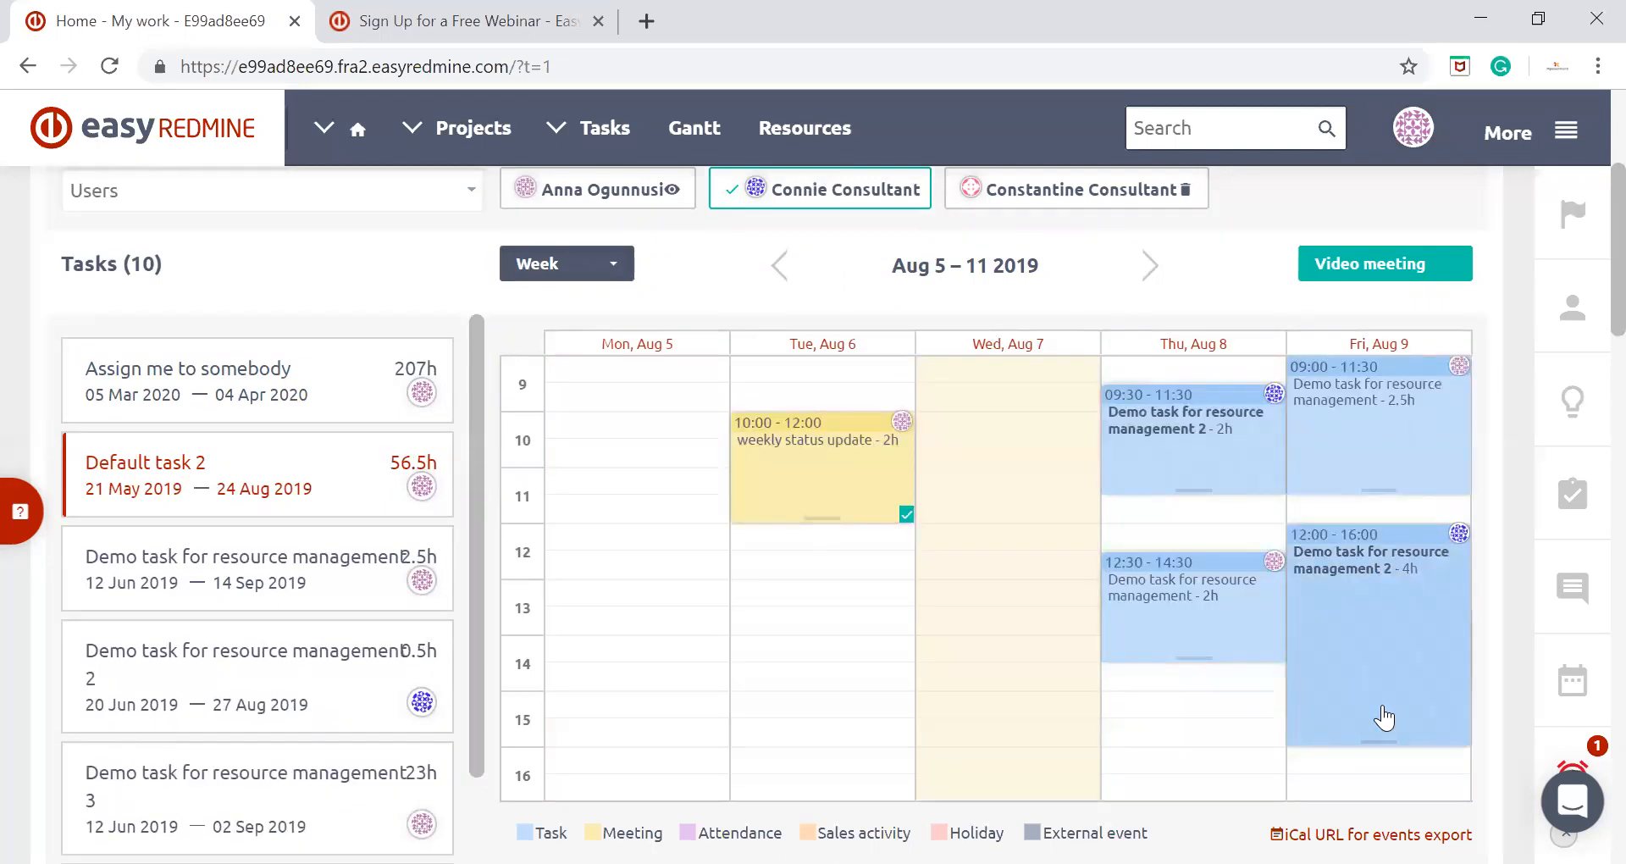
{"action": "left_click", "coordinate": [1375, 689]}
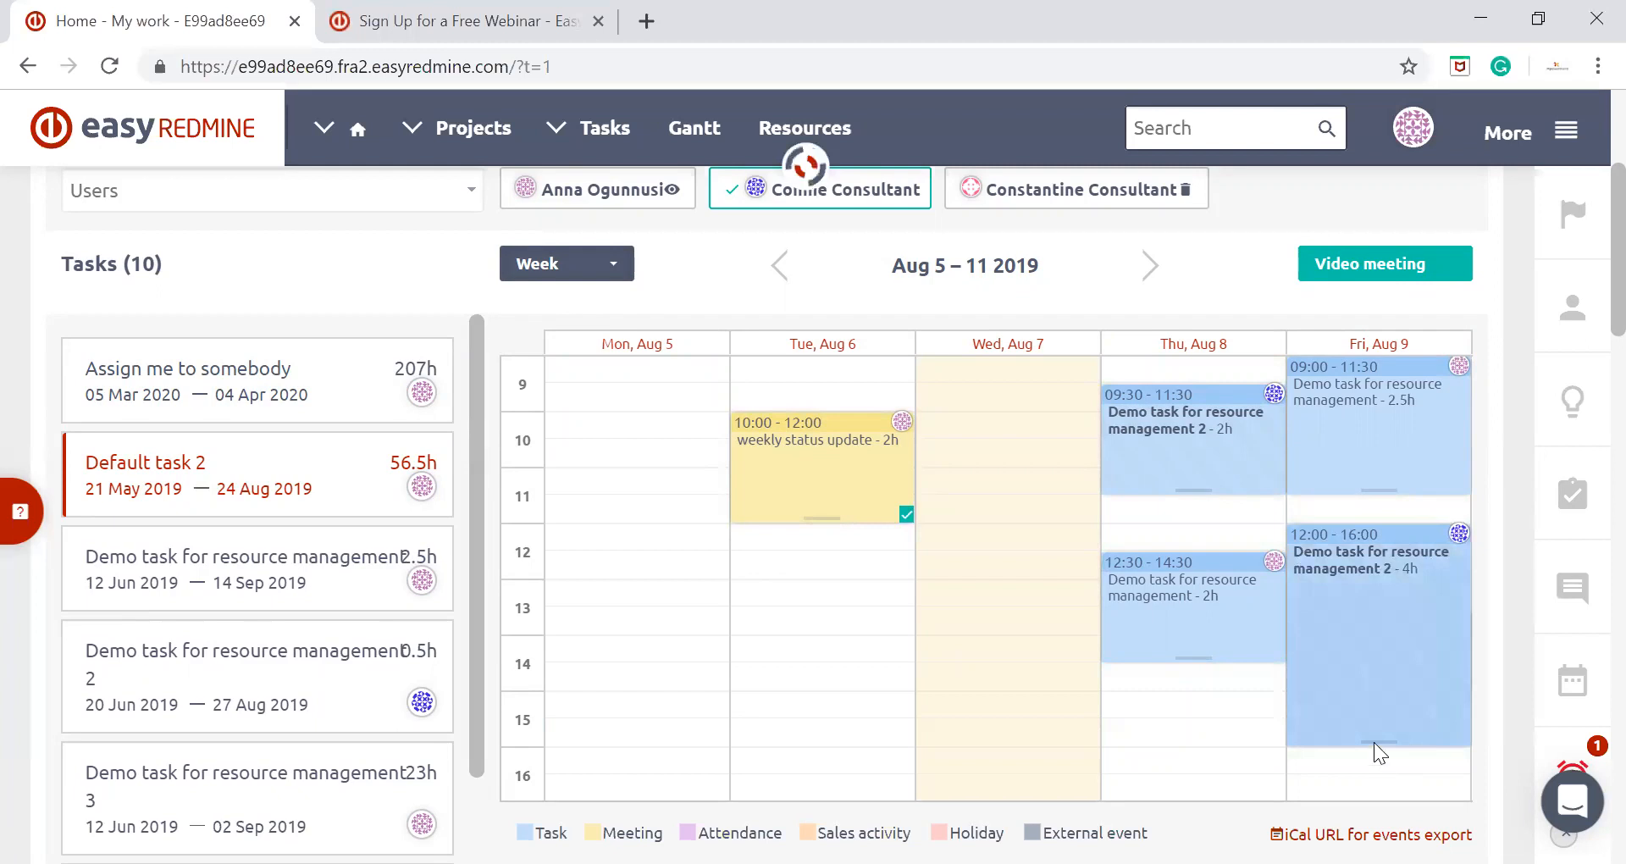
{"action": "left_click", "coordinate": [1293, 157]}
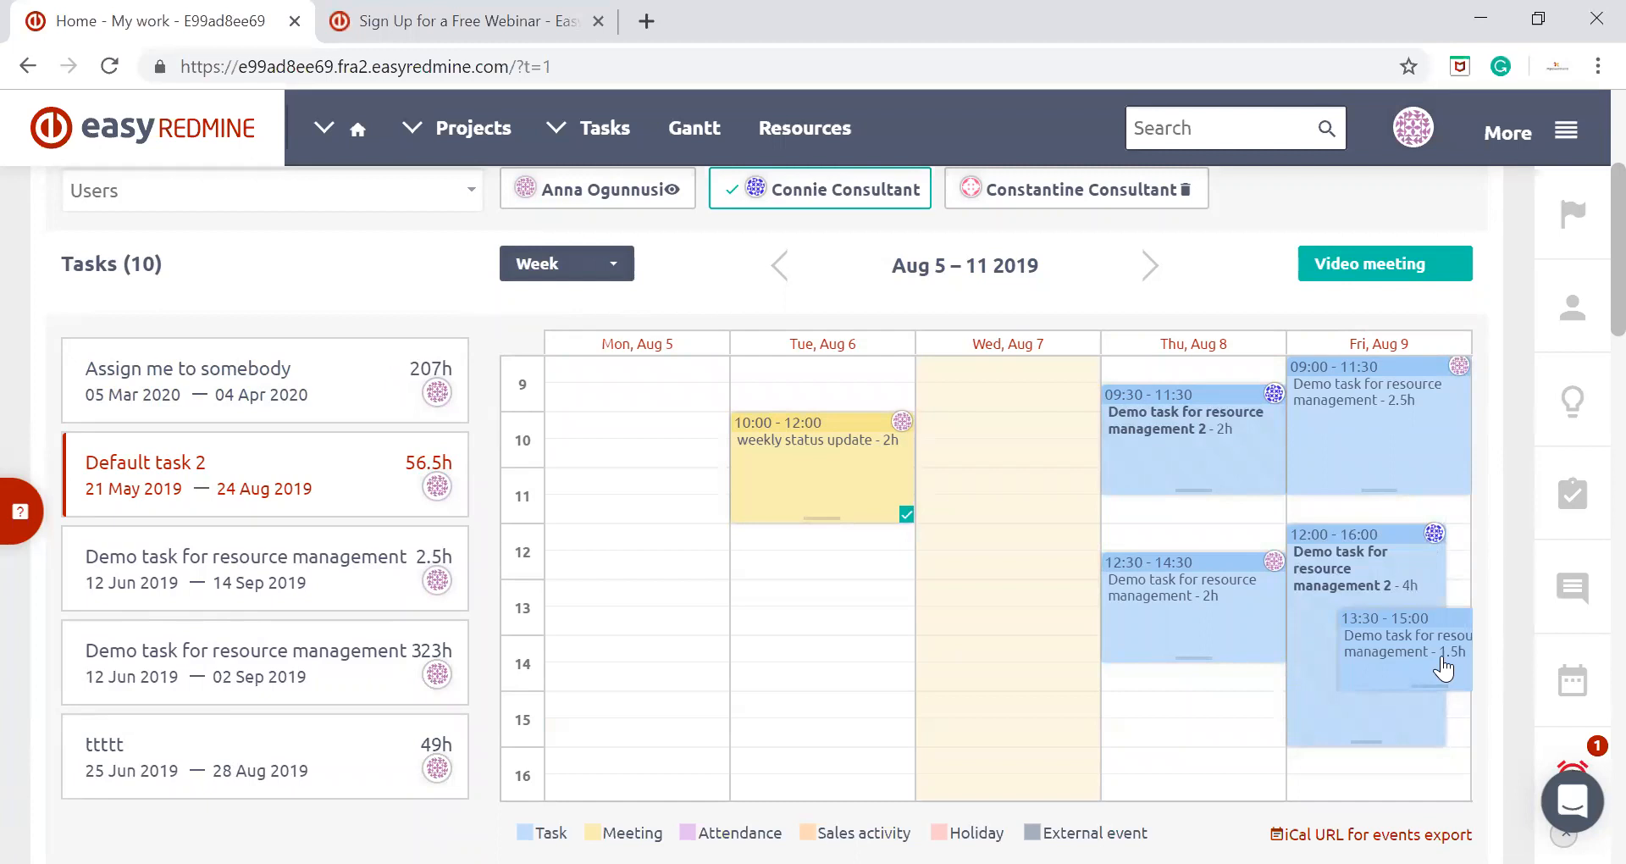
{"action": "left_click_drag", "start_coordinate": [1428, 563], "coordinate": [1430, 591]}
{"action": "left_click_drag", "start_coordinate": [1158, 484], "coordinate": [1252, 397]}
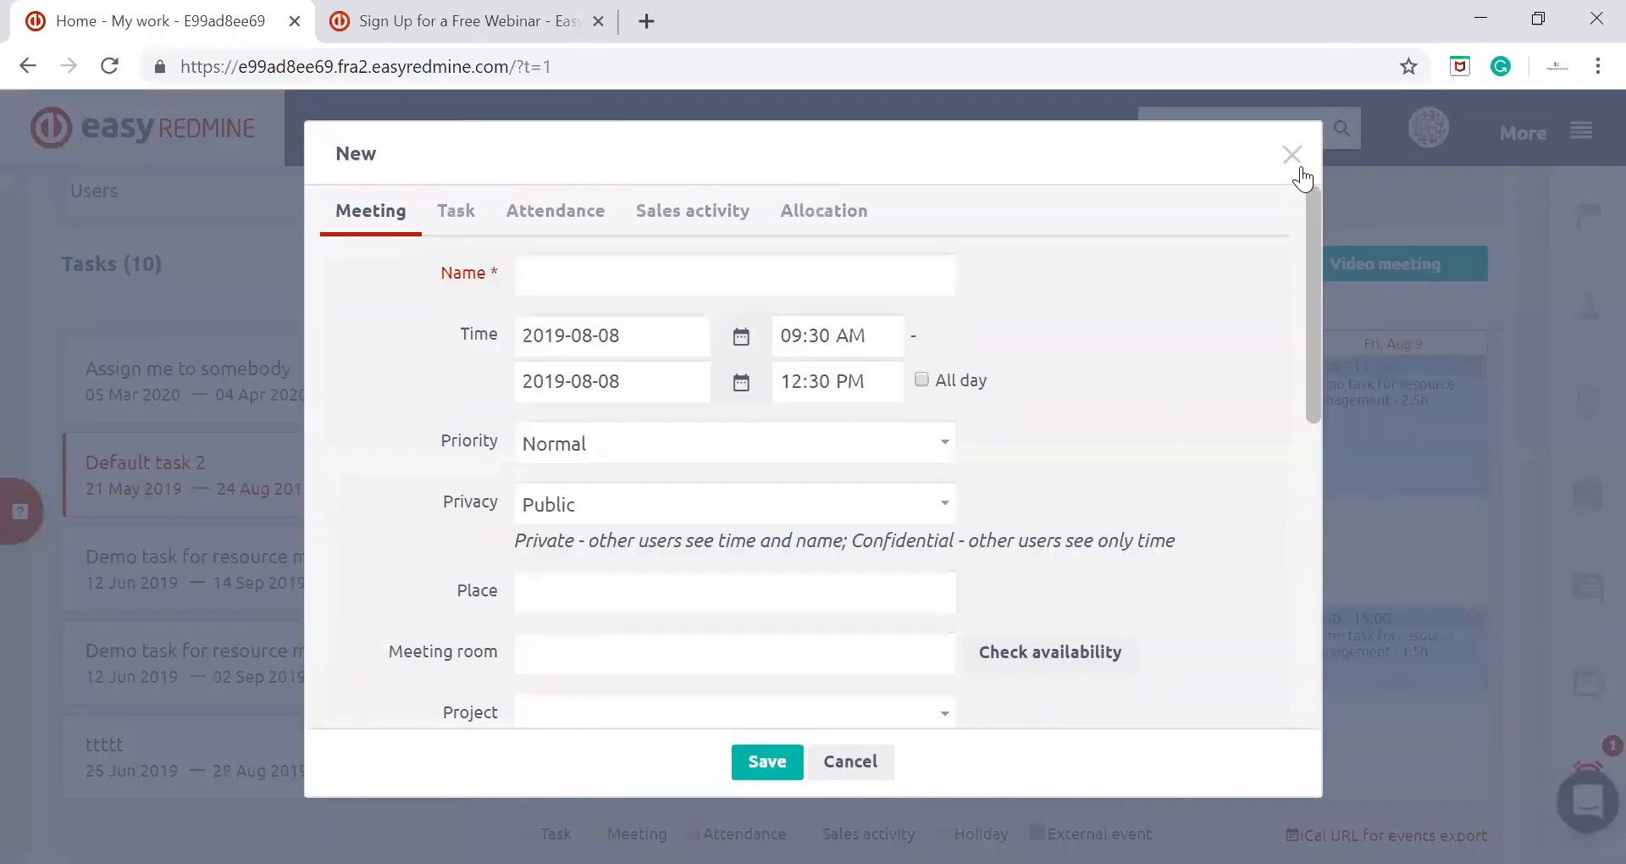
{"action": "left_click", "coordinate": [1293, 154]}
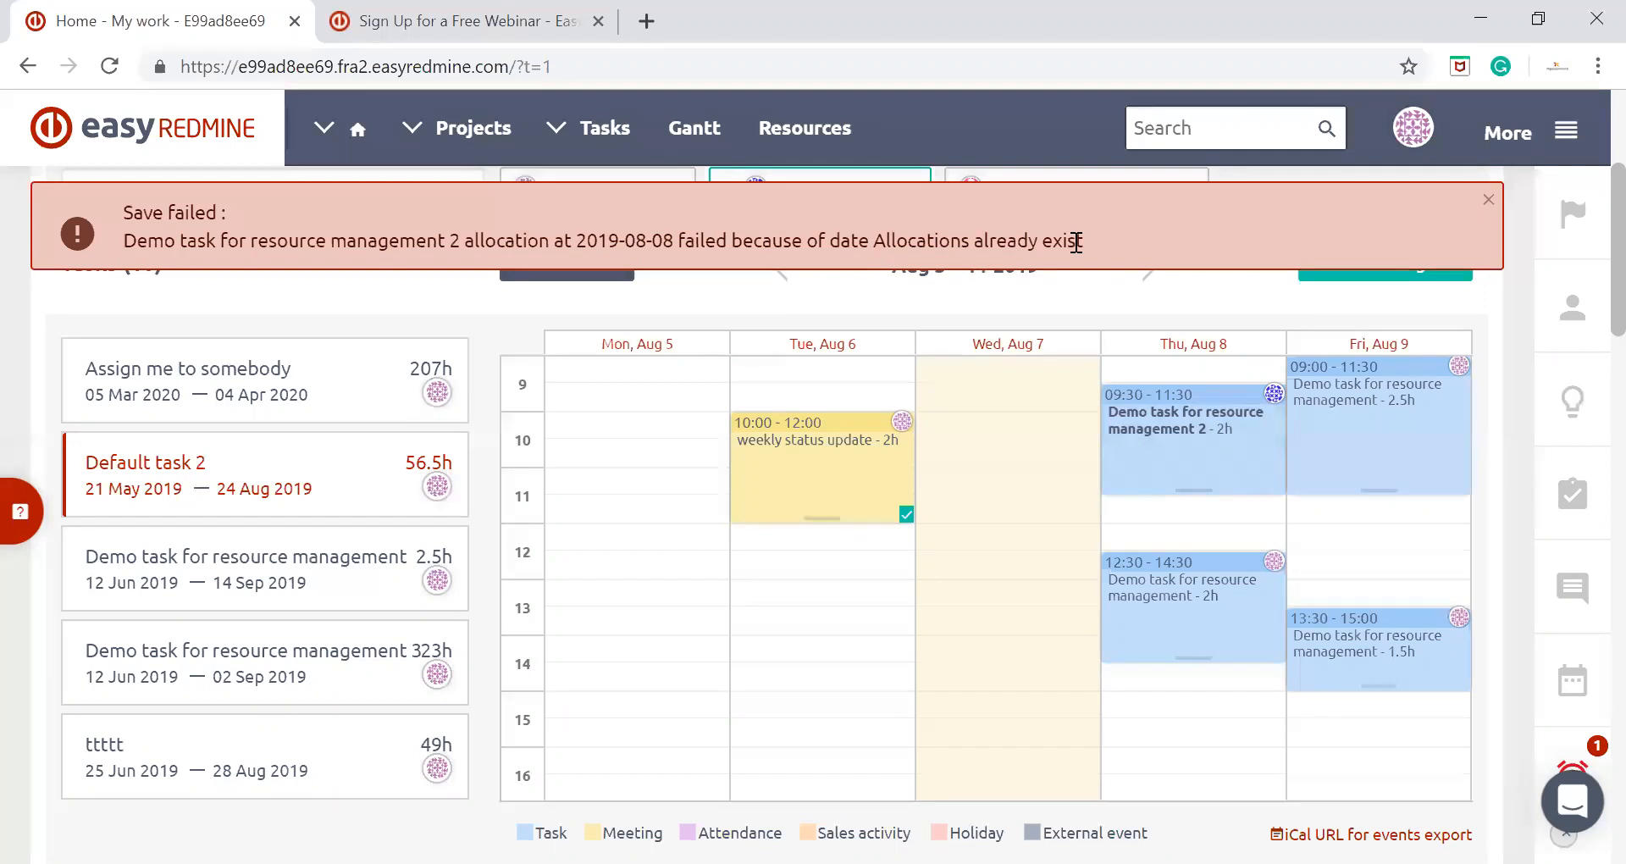
{"action": "left_click", "coordinate": [1496, 203]}
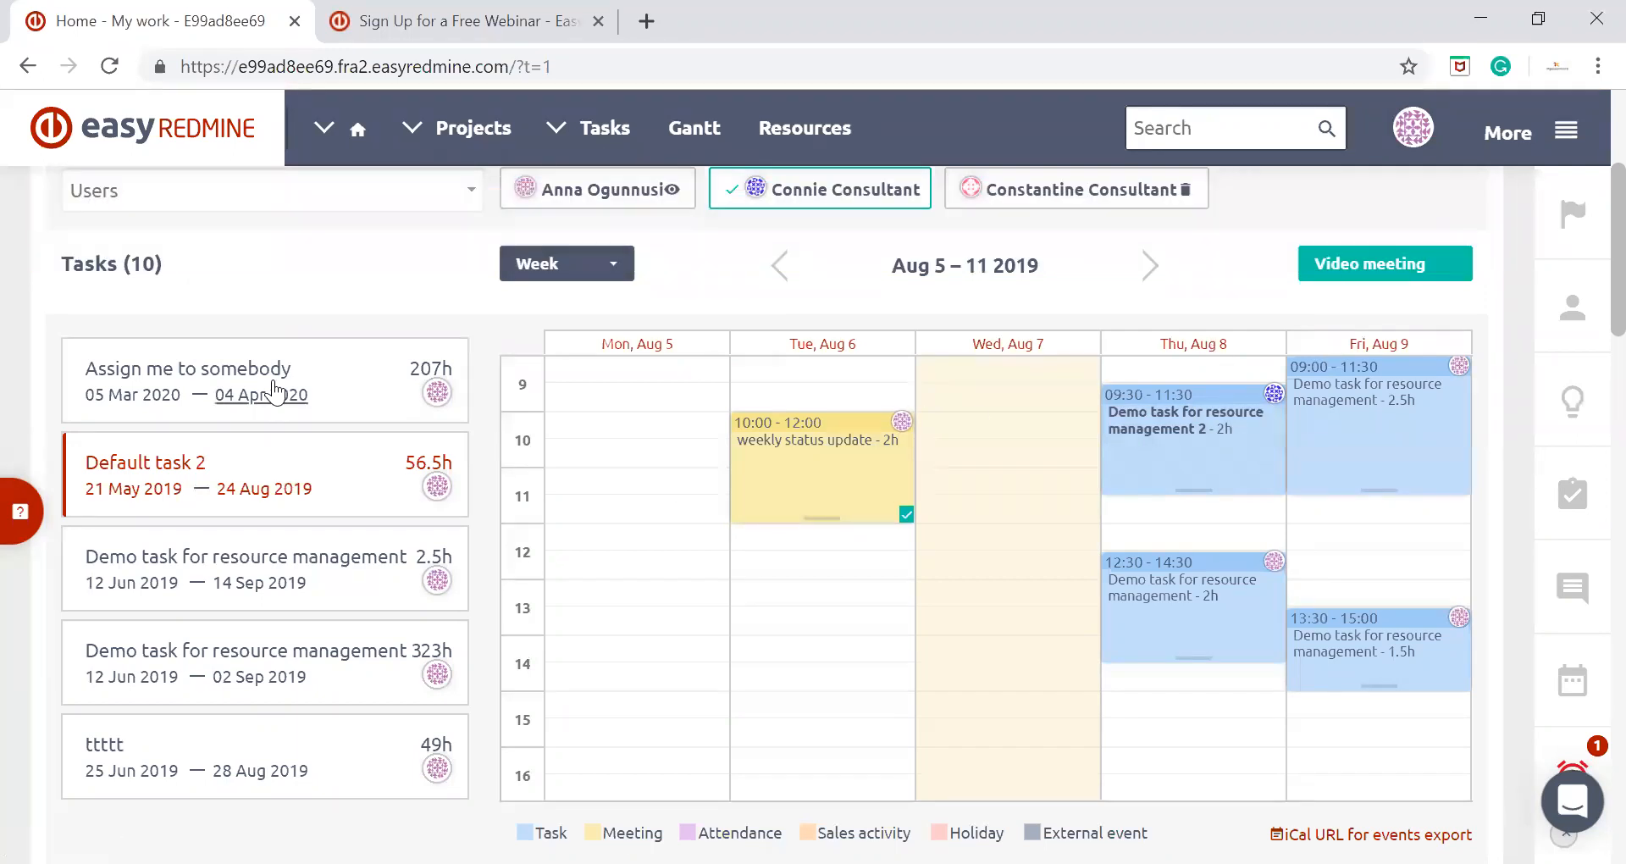
Allocate 5 hours of "Demo task for resource management" to the first consultant on Friday, August 9, from 12:00 to 17:00
{"action": "left_click_drag", "start_coordinate": [251, 577], "coordinate": [1384, 520]}
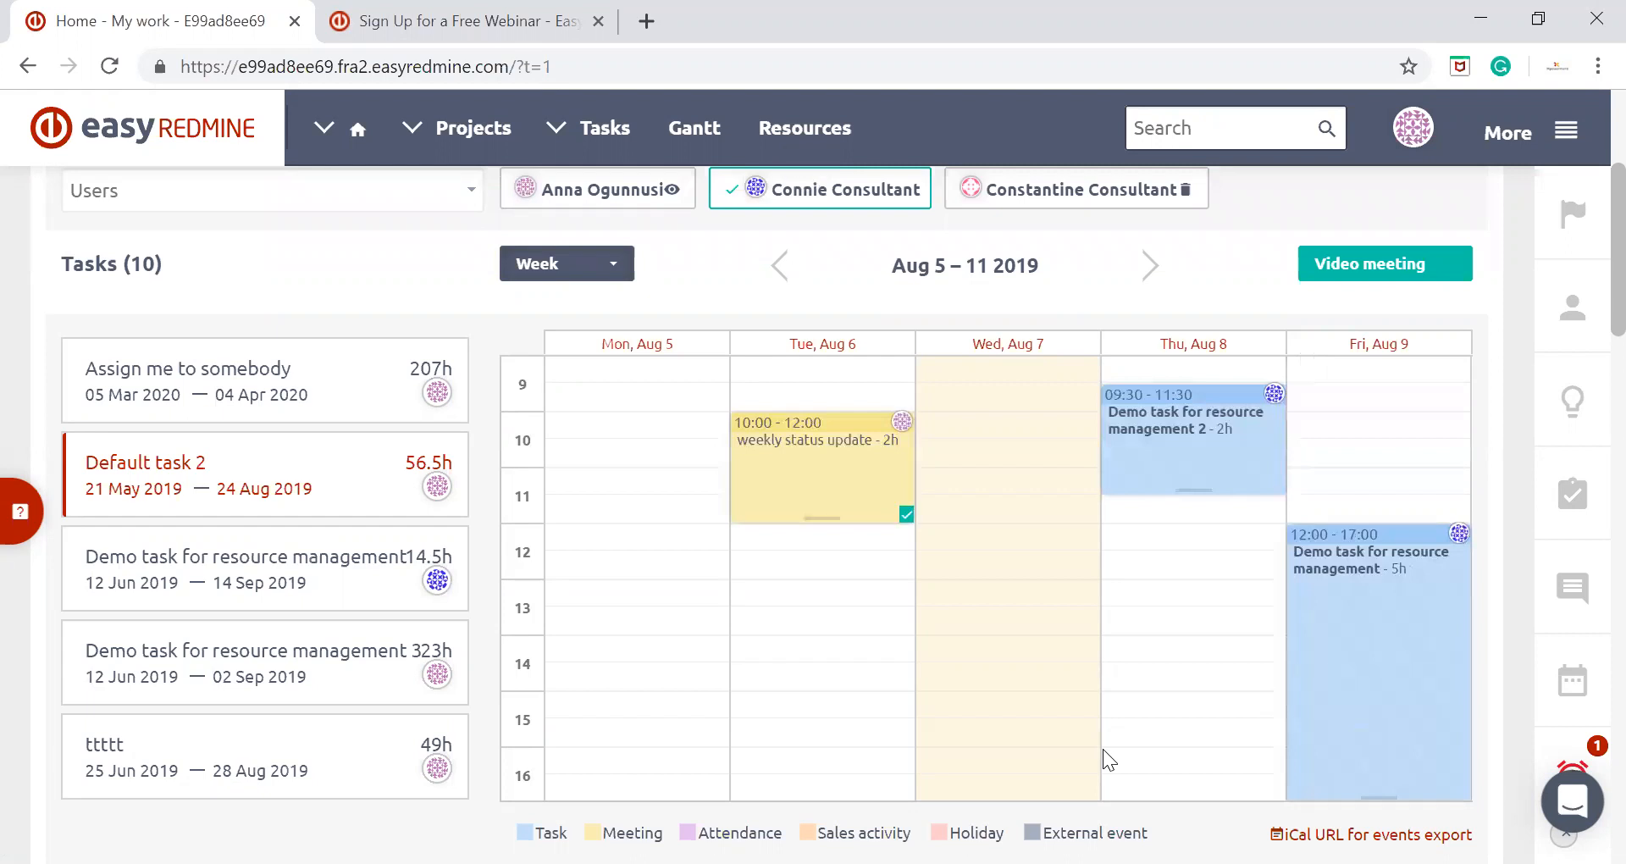
Make the second consultant active and move the "Demo task for resource management 2" allocation to Friday, August 9, from 09:30 to 11:30
{"action": "left_click", "coordinate": [1088, 201]}
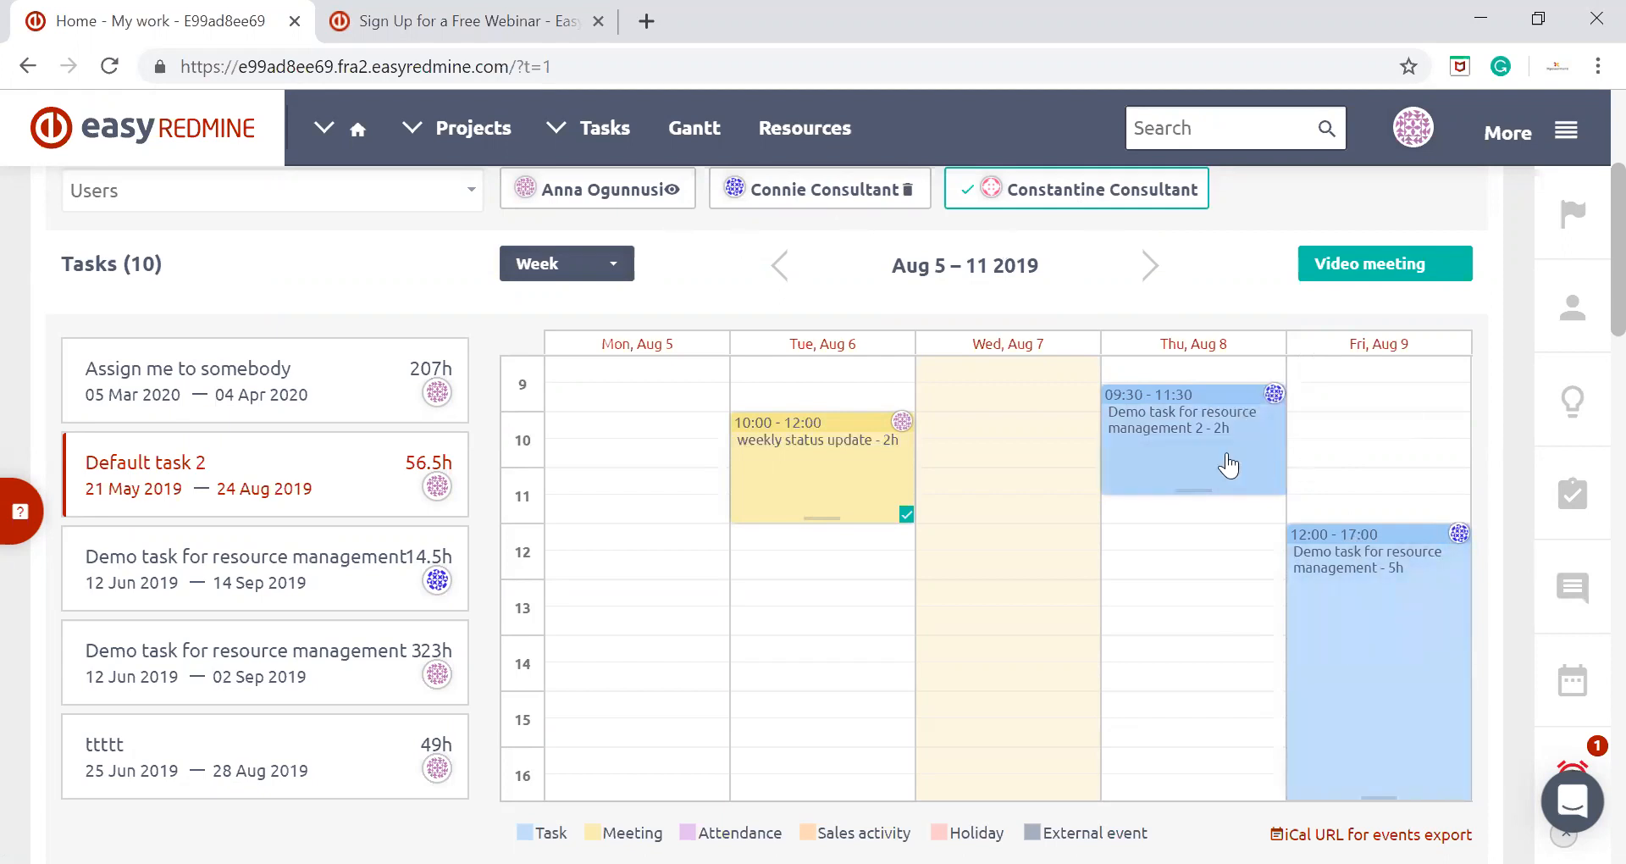
{"action": "left_click", "coordinate": [1395, 419]}
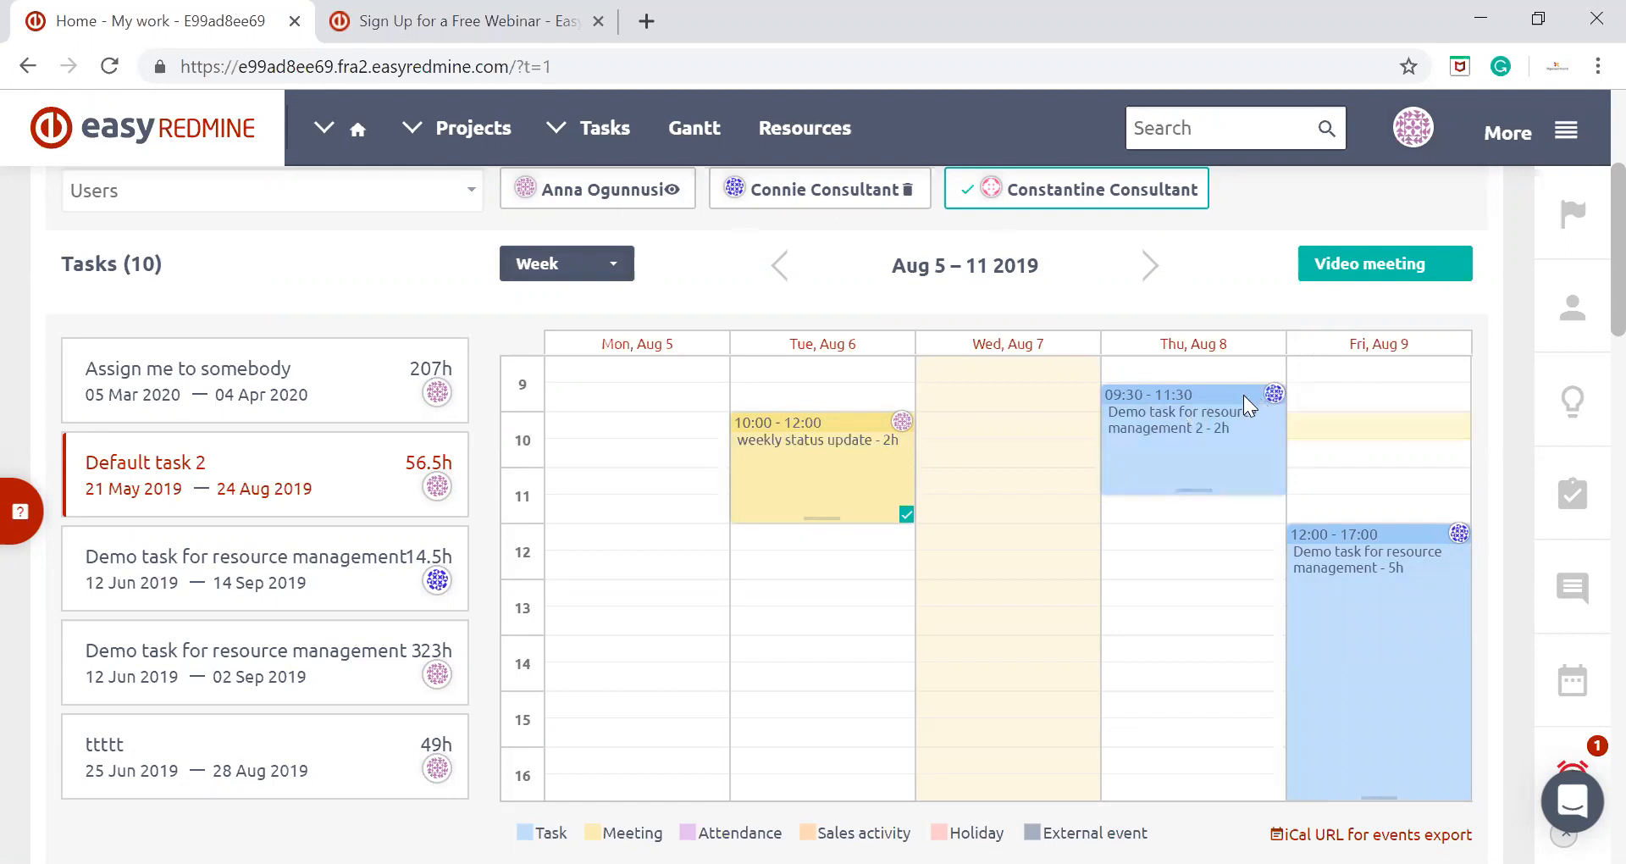
{"action": "left_click_drag", "start_coordinate": [1223, 439], "coordinate": [1389, 388]}
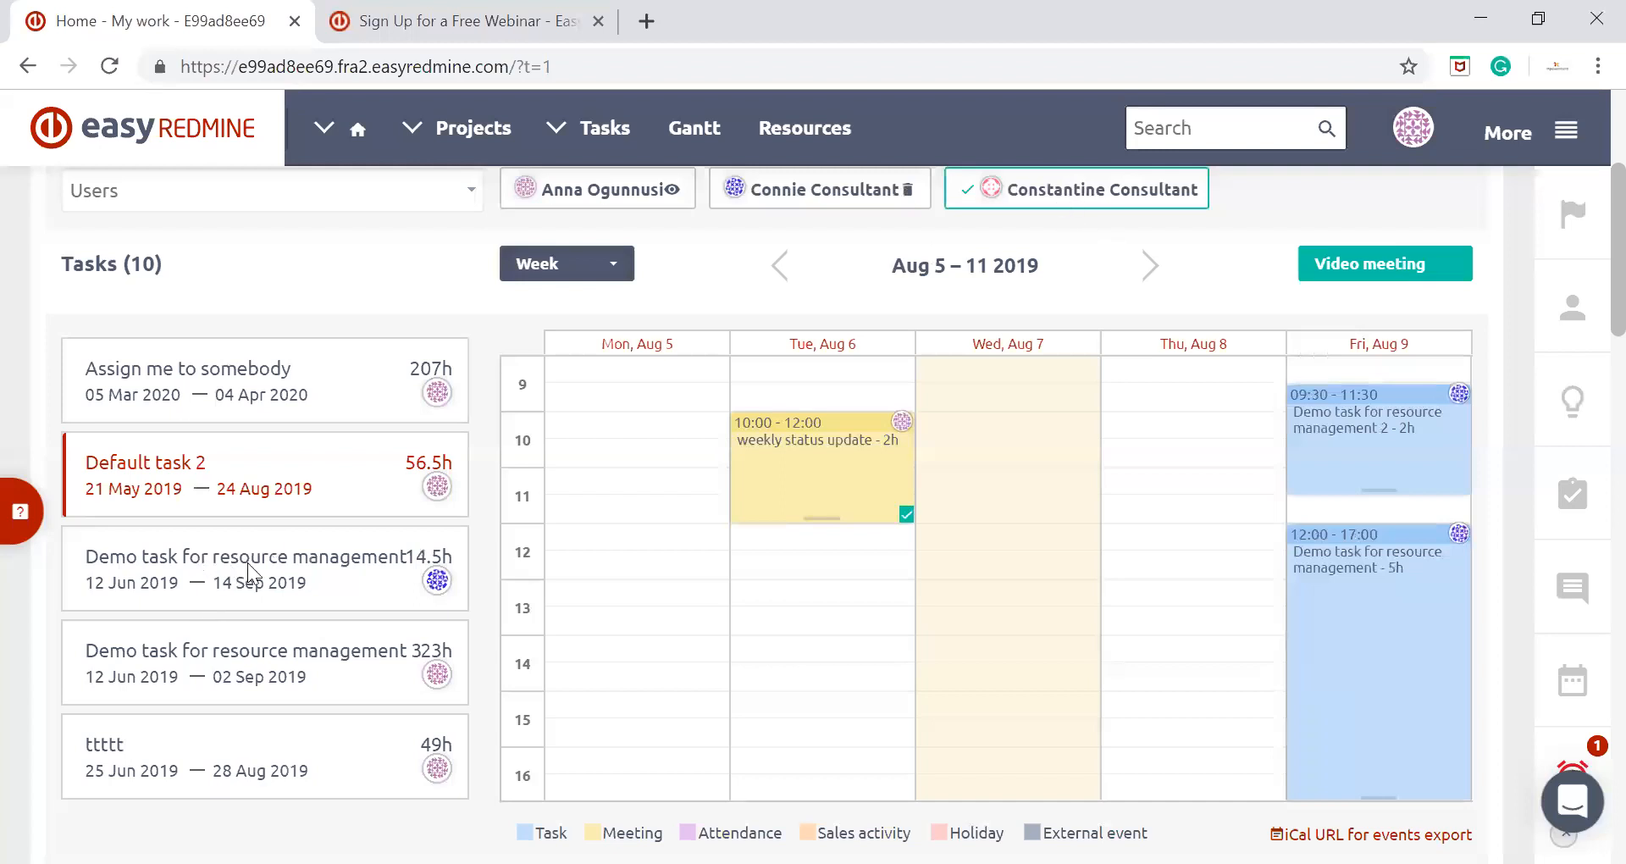
Allocate 7 hours of "Demo task for resource management" to the second consultant on Thursday, August 8, from 10:00 to 17:00
{"action": "left_click_drag", "start_coordinate": [243, 567], "coordinate": [1187, 416]}
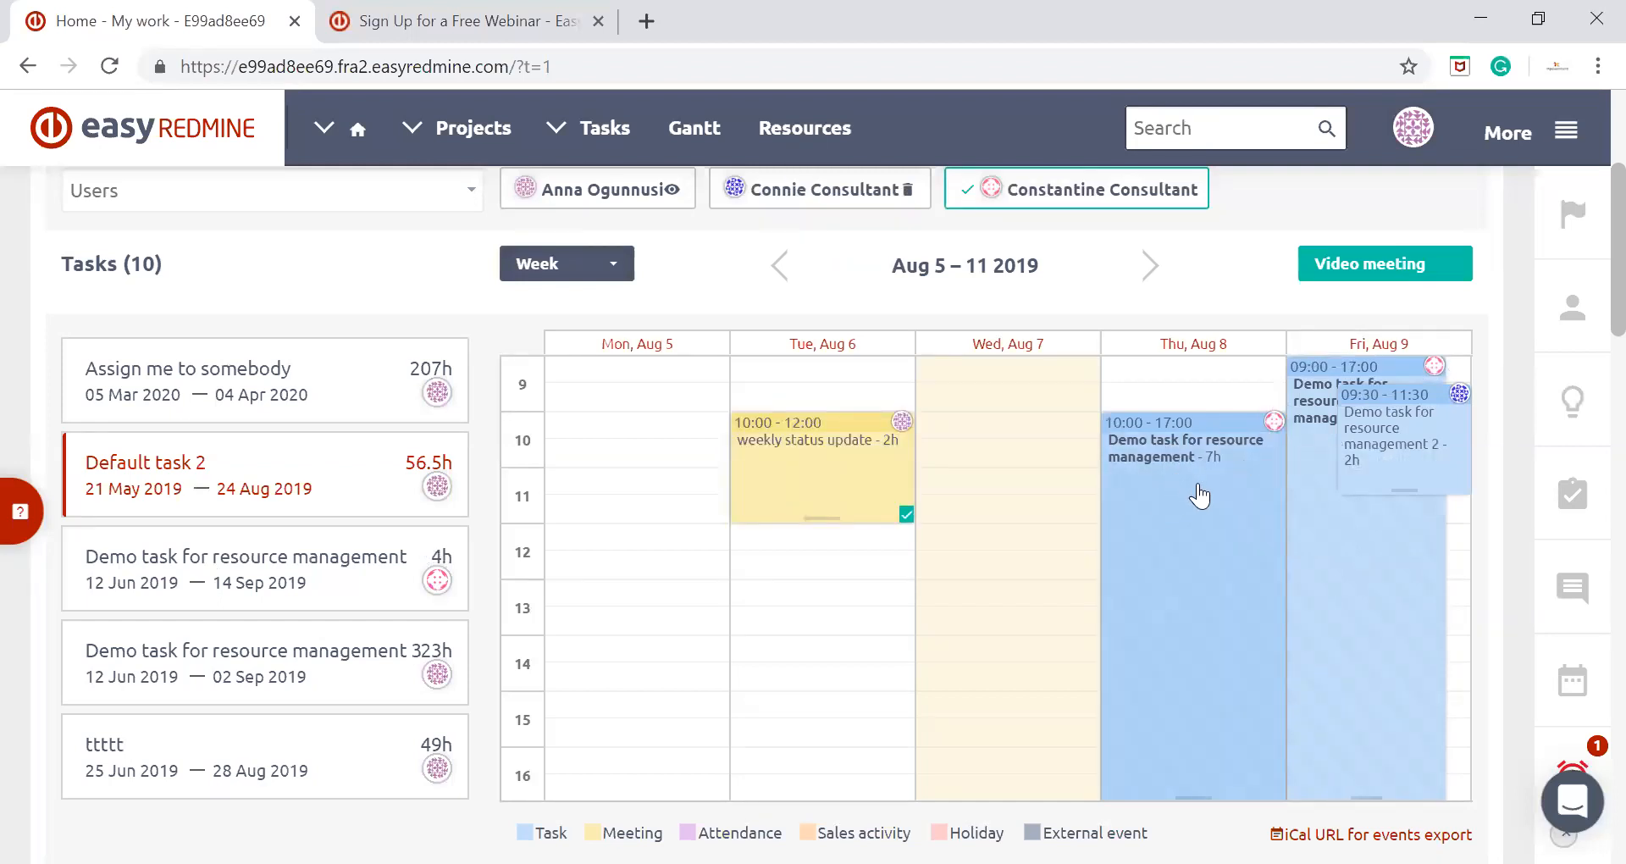
{"action": "scroll", "coordinate": [479, 430], "scroll_direction": "up", "scroll_amount": 2}
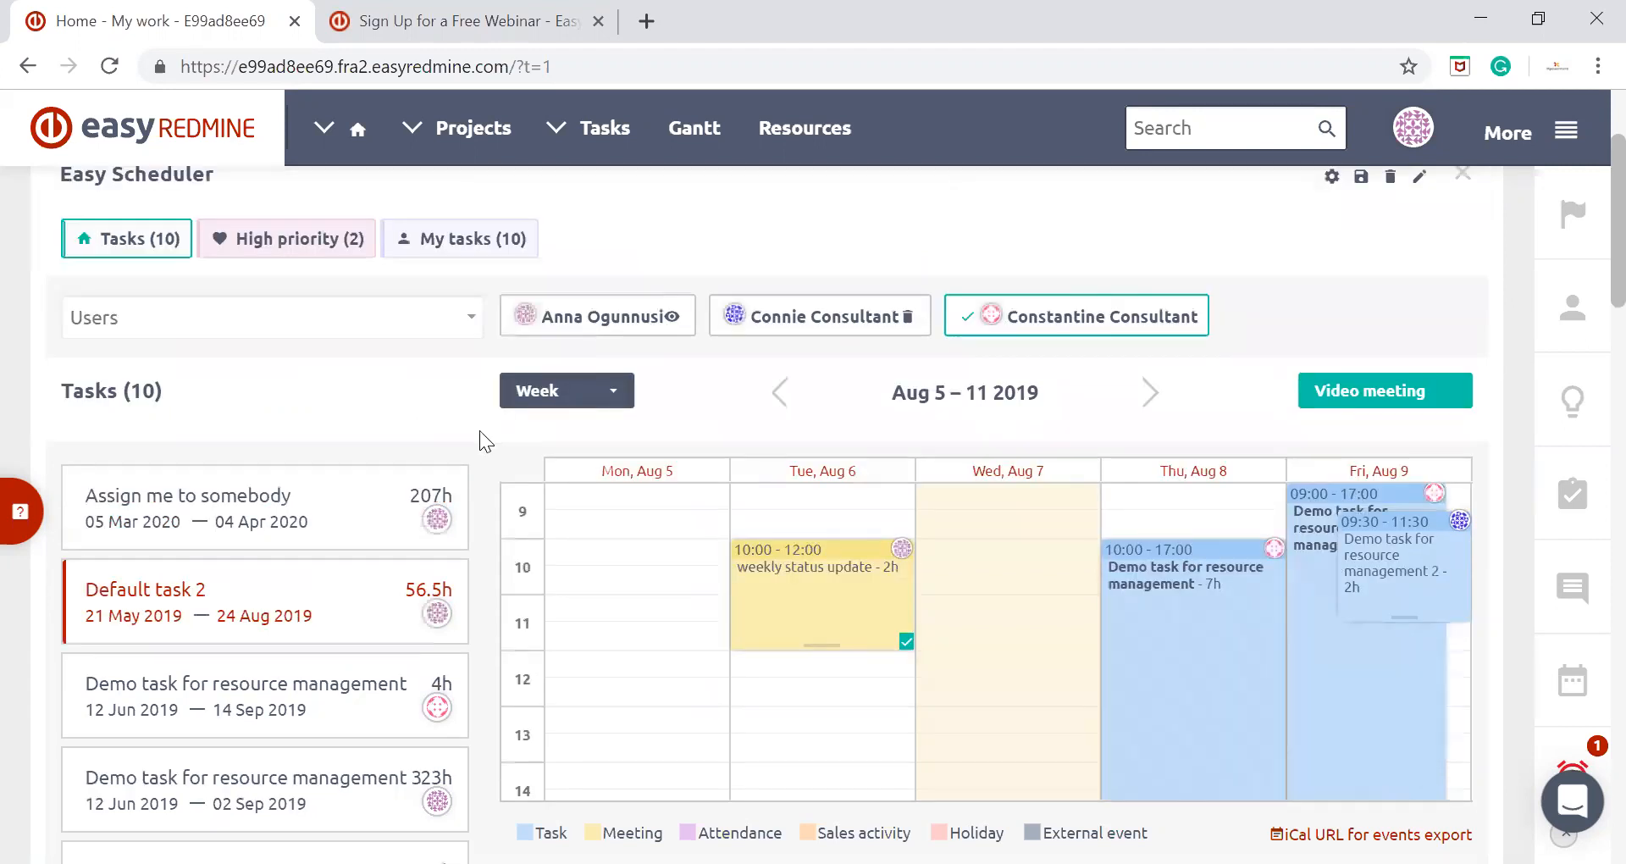
Add the Devel team group's members to the calendar for the week of August 5–11, 2019
{"action": "left_click", "coordinate": [464, 316]}
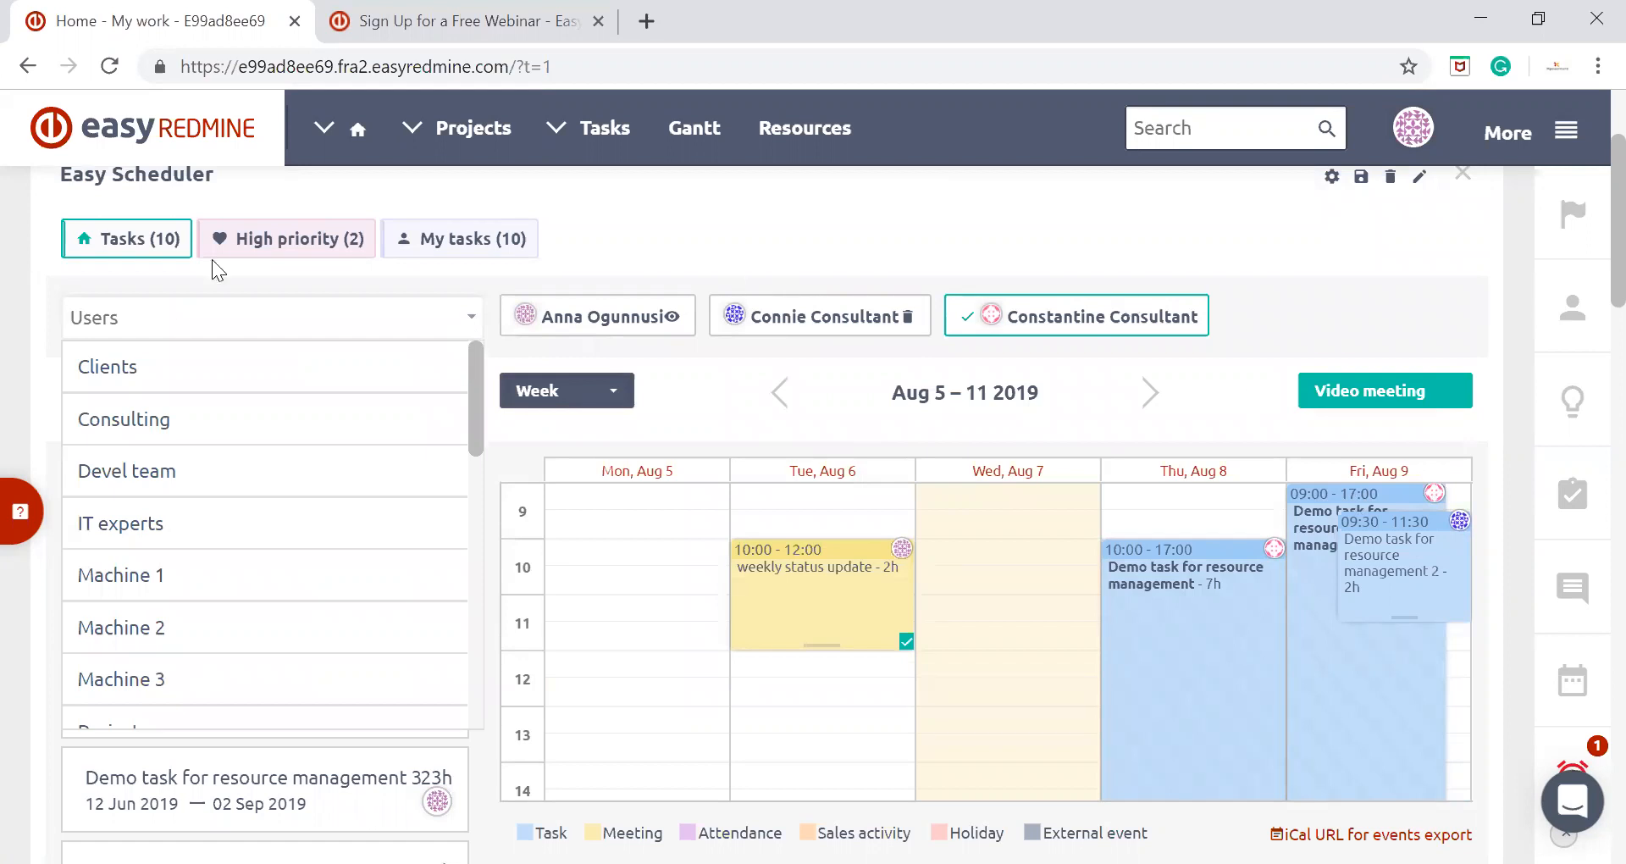
{"action": "left_click", "coordinate": [193, 473]}
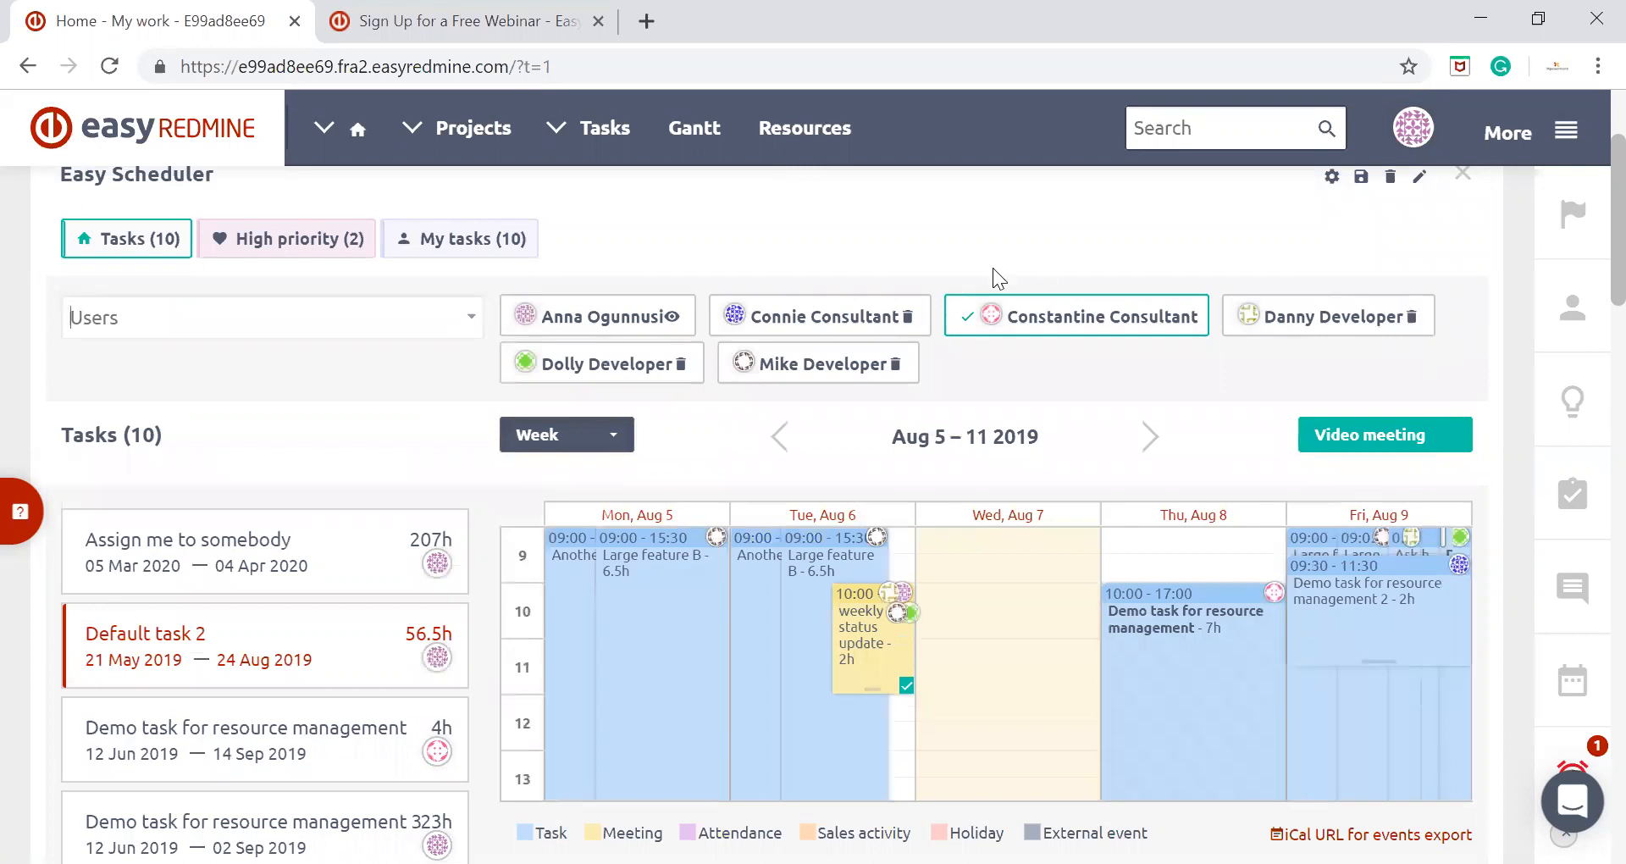
{"action": "scroll", "coordinate": [1230, 342], "scroll_direction": "down", "scroll_amount": 2}
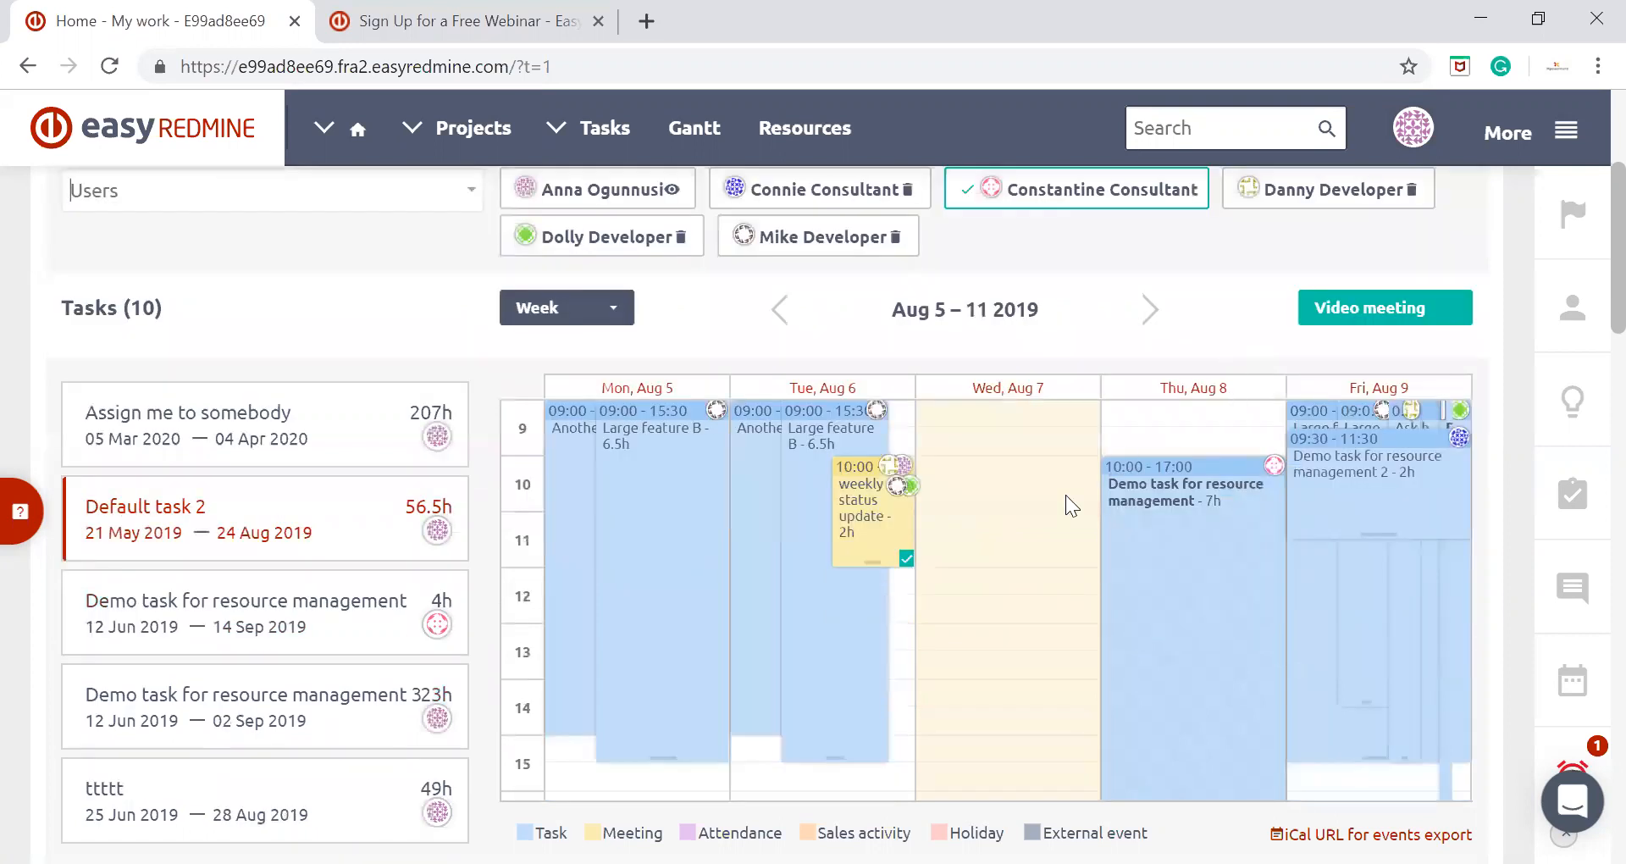
{"action": "scroll", "coordinate": [1066, 495], "scroll_direction": "up", "scroll_amount": 2}
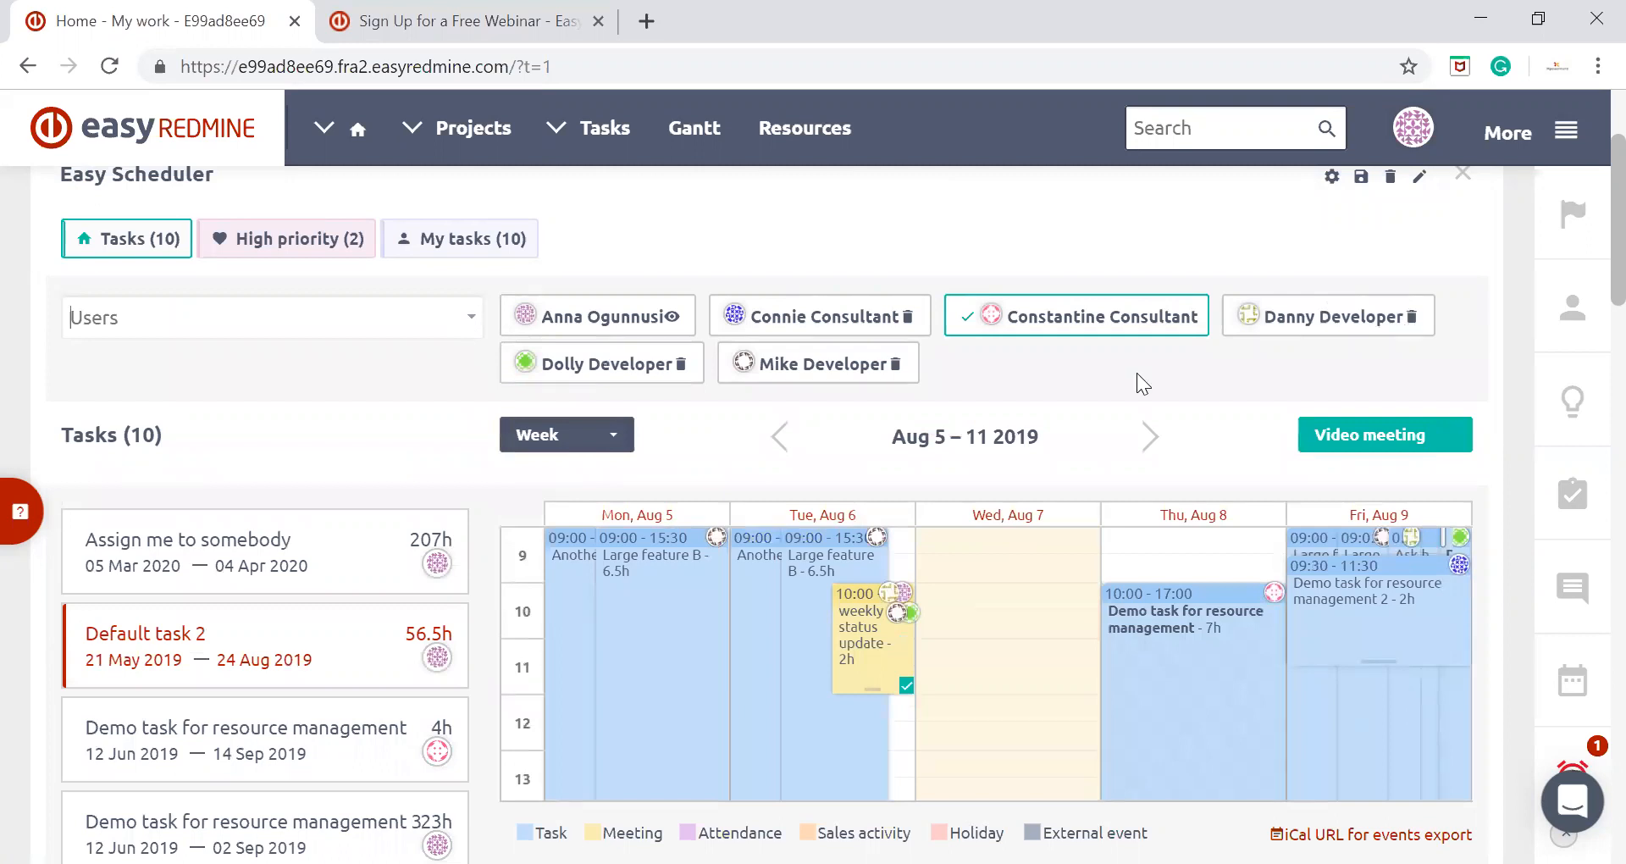
{"action": "scroll", "coordinate": [392, 435], "scroll_direction": "down", "scroll_amount": 2}
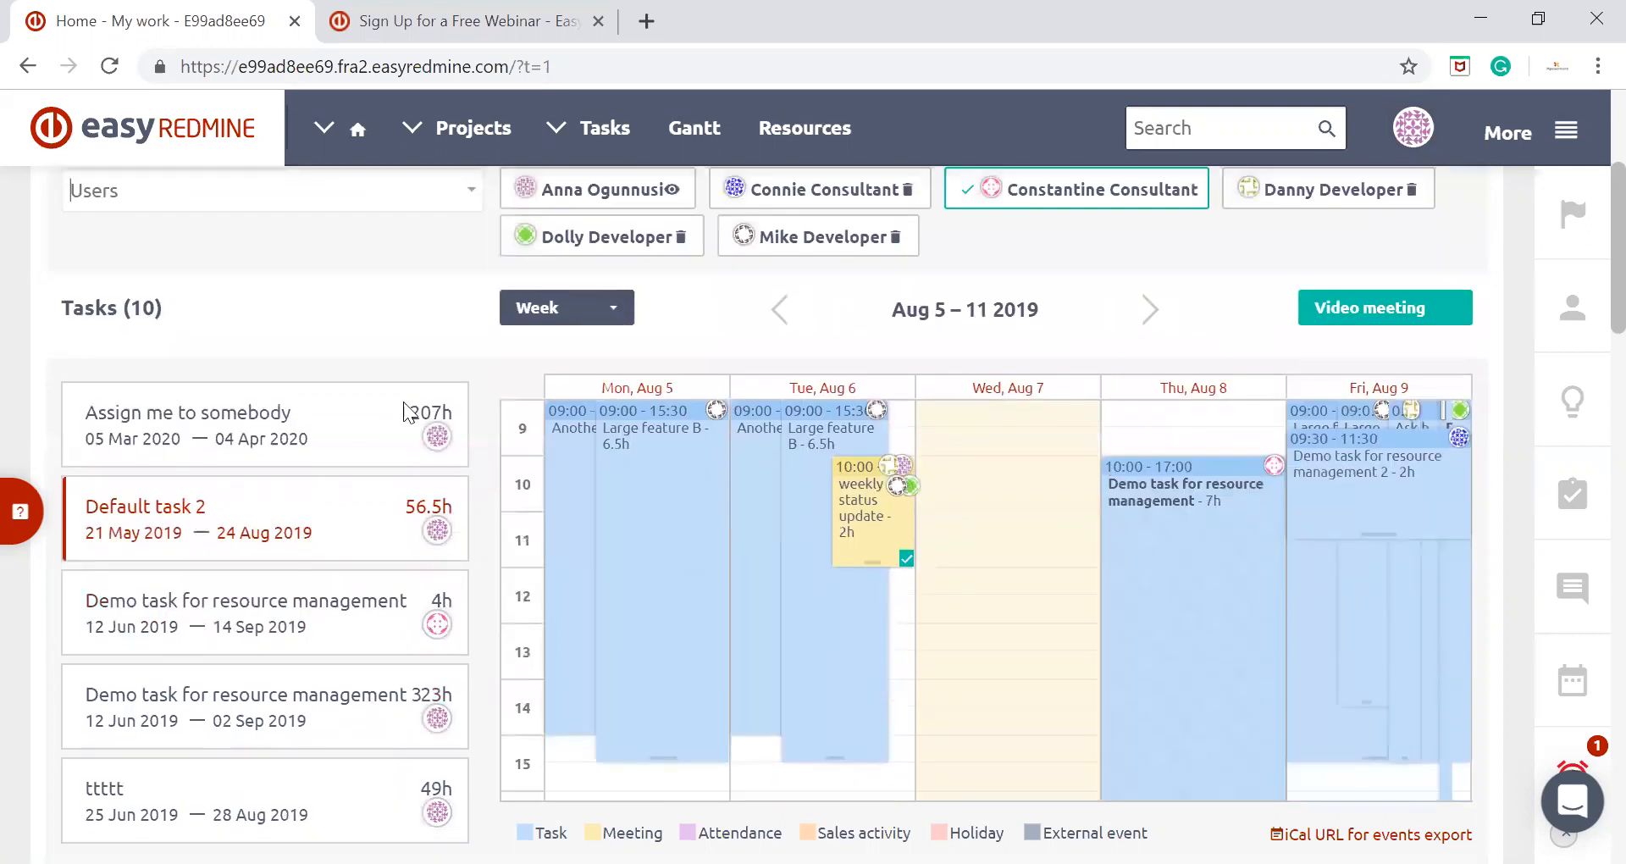
{"action": "scroll", "coordinate": [352, 522], "scroll_direction": "down", "scroll_amount": 2}
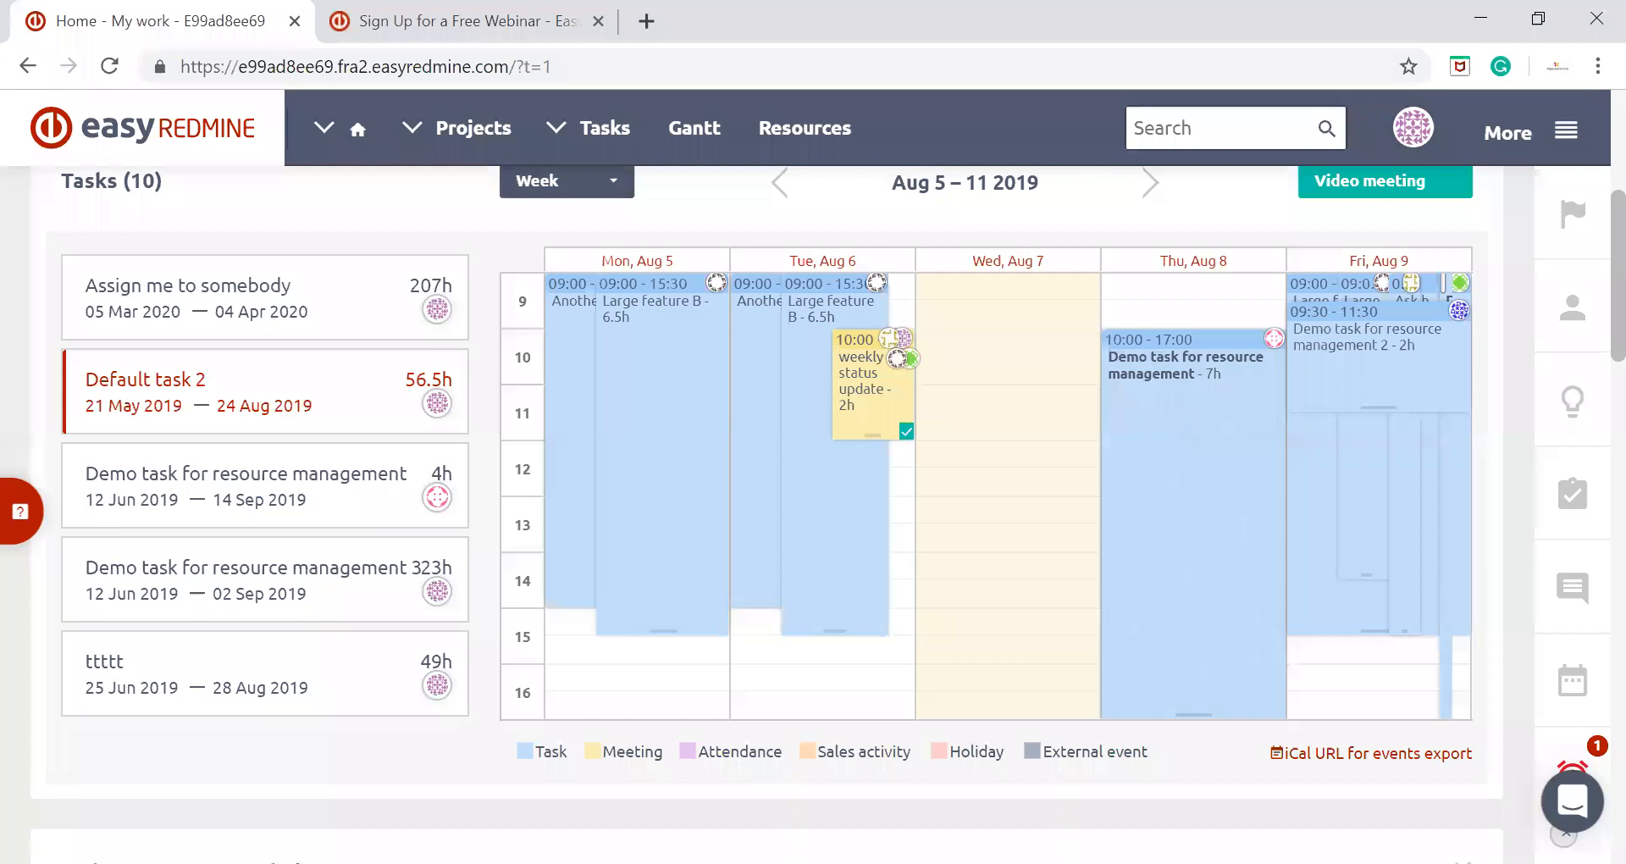
Examine the task details, comment field and available actions of the Thursday, August 8 "Demo task for resource management" allocation
{"action": "left_click", "coordinate": [1217, 340]}
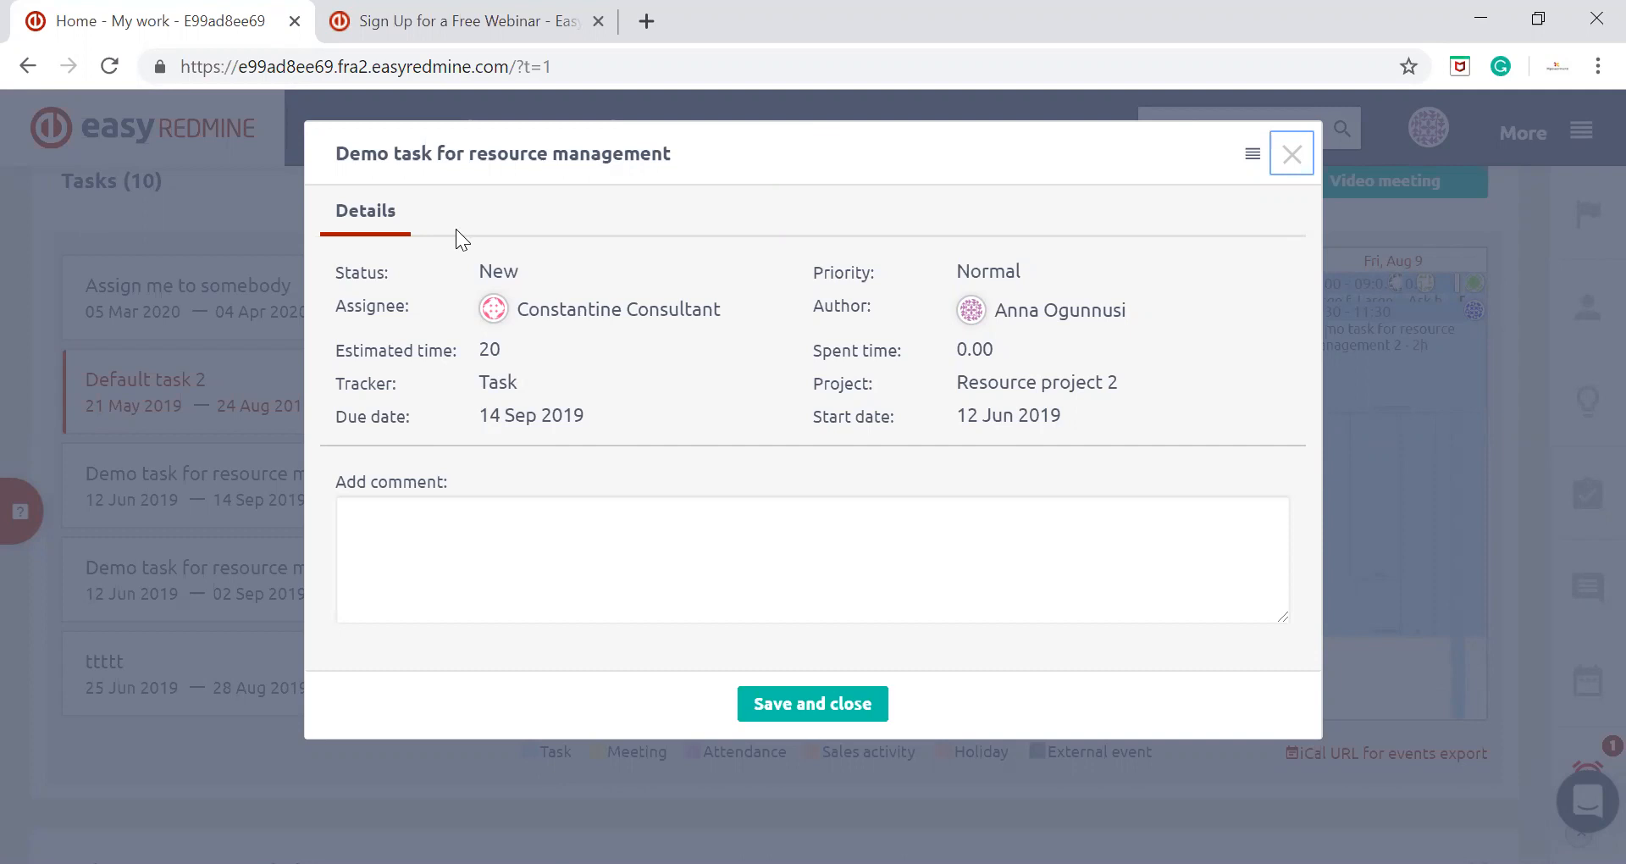
{"action": "mouse_move", "coordinate": [469, 257]}
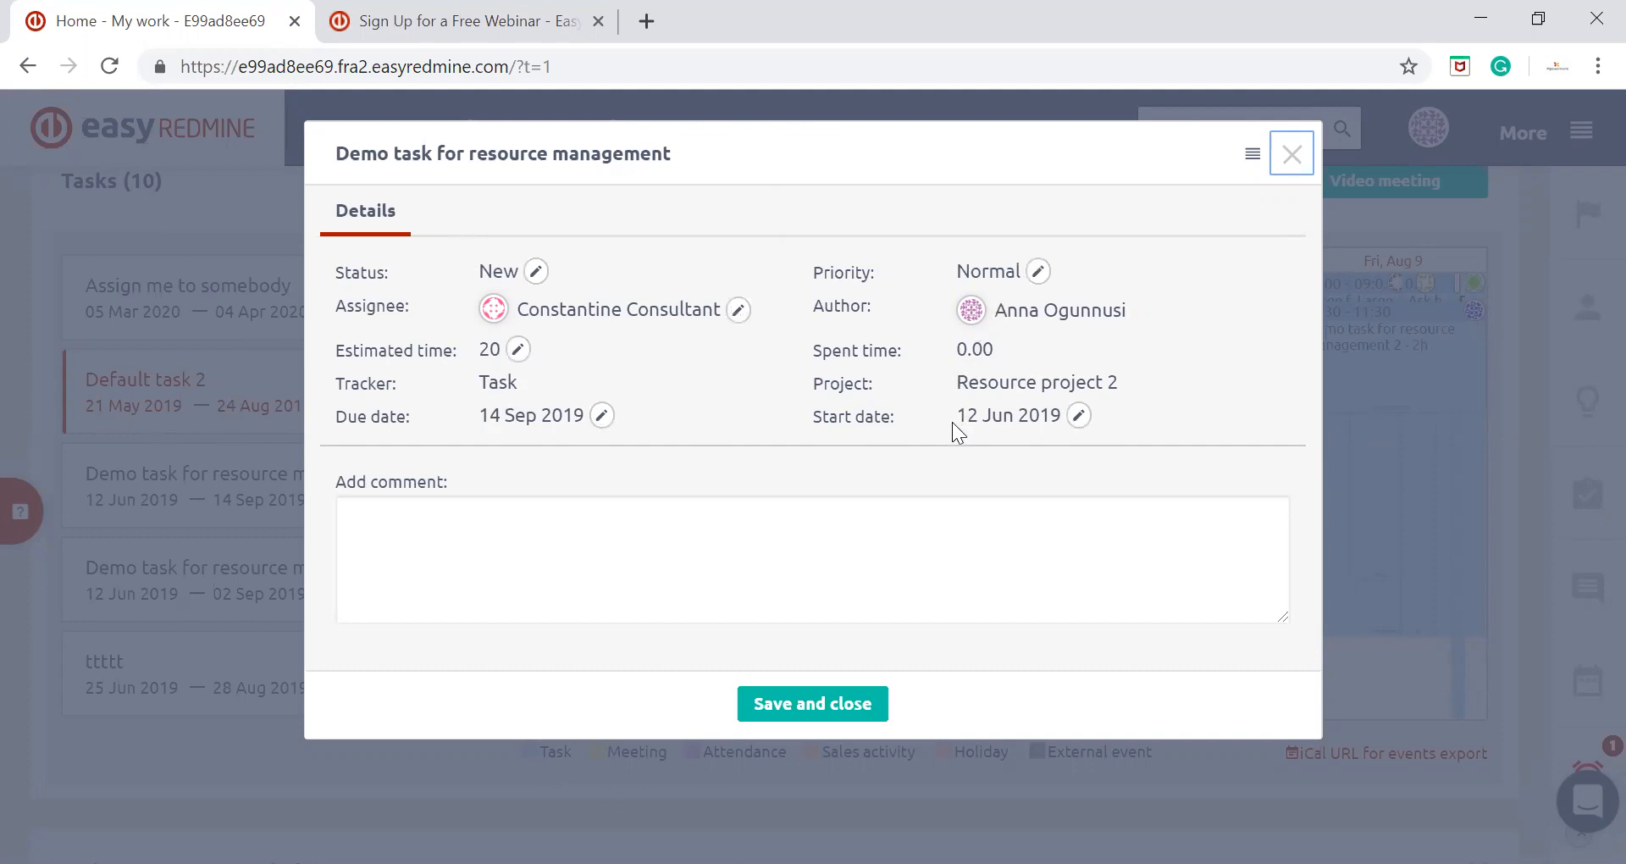
{"action": "left_click", "coordinate": [819, 581]}
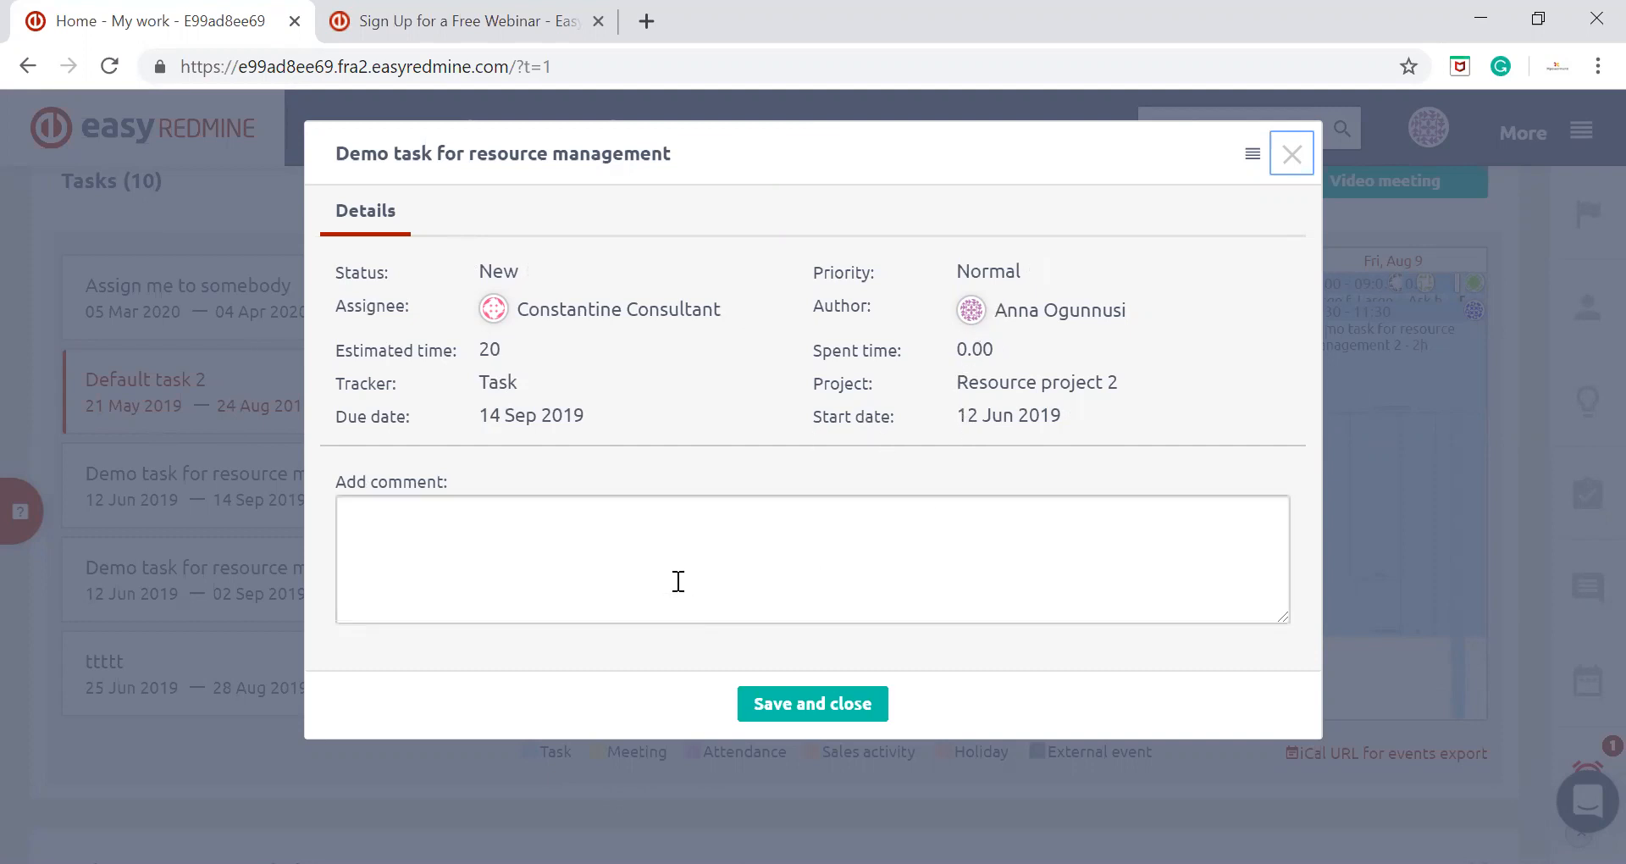
{"action": "left_click", "coordinate": [519, 547]}
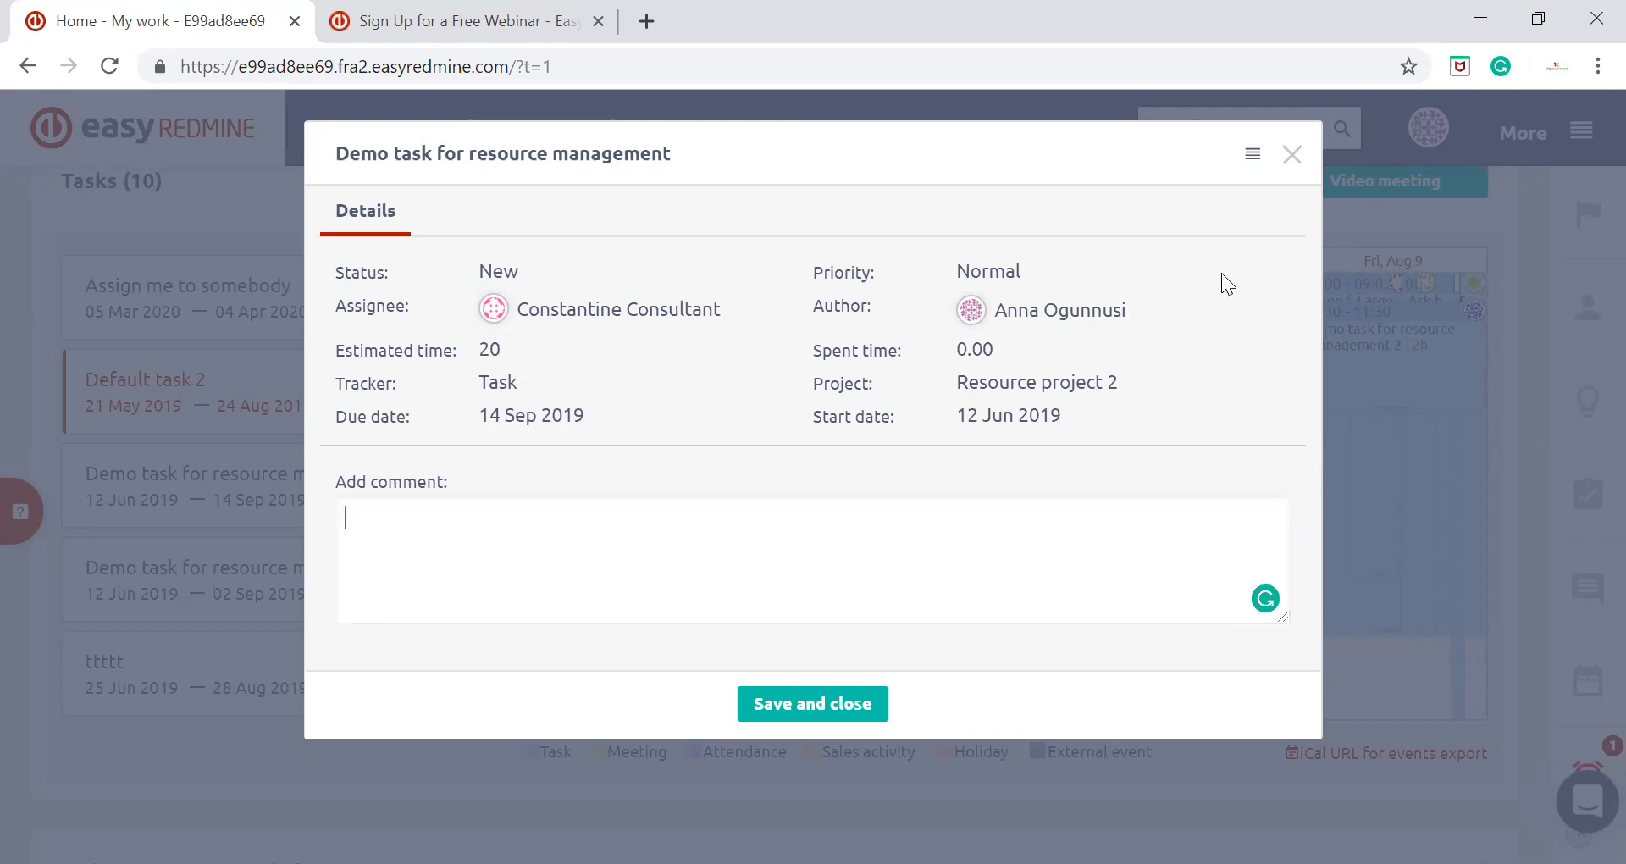
{"action": "left_click", "coordinate": [1251, 156]}
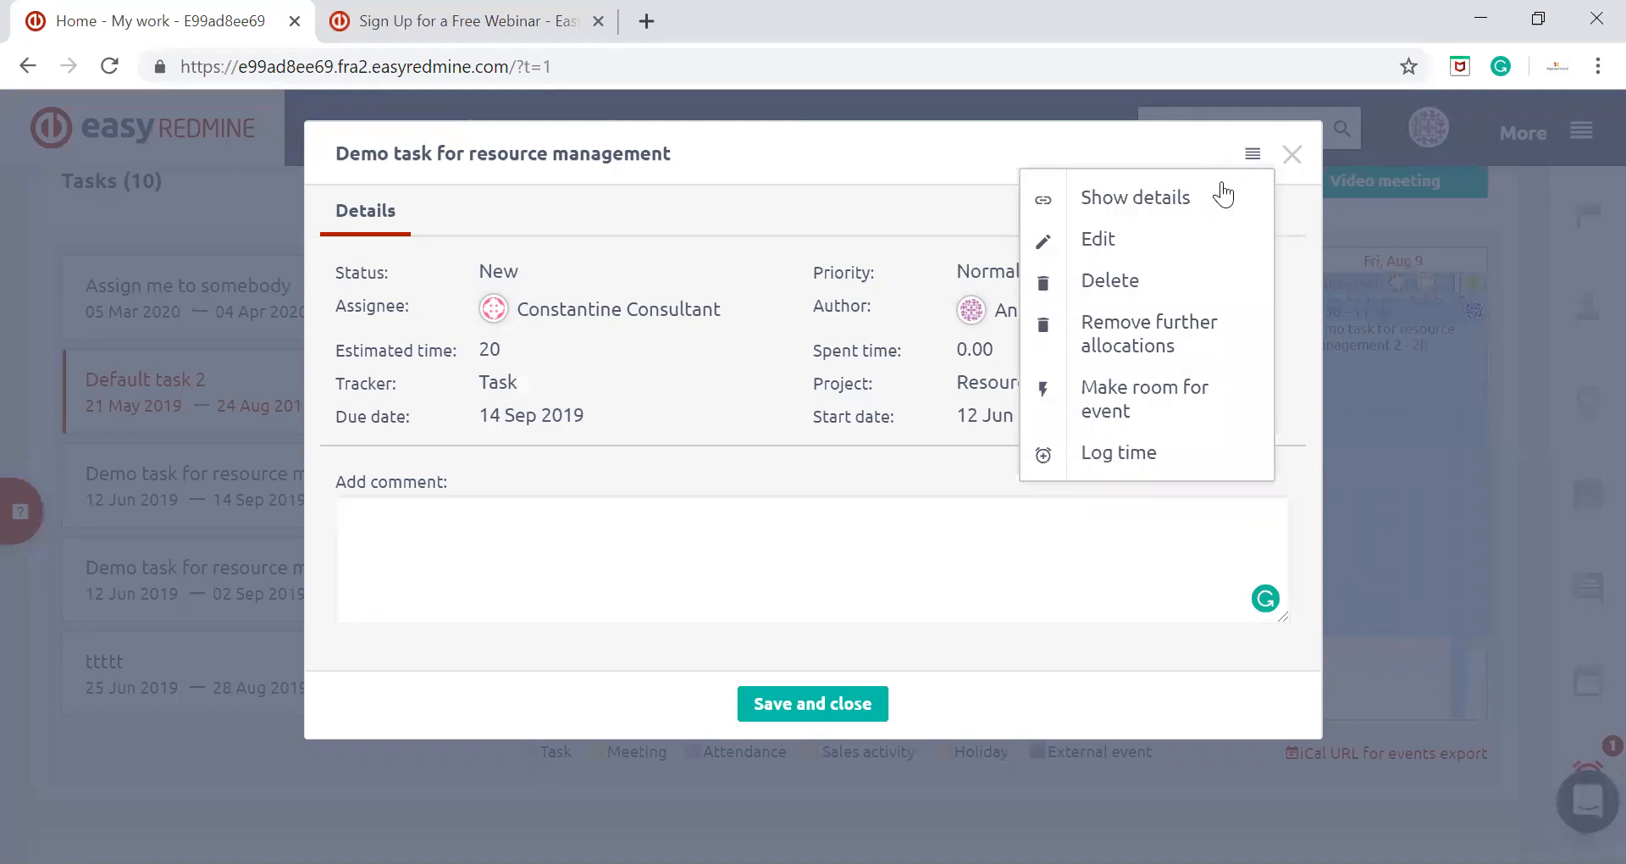
{"action": "left_click", "coordinate": [1135, 495]}
{"action": "left_click", "coordinate": [1251, 156]}
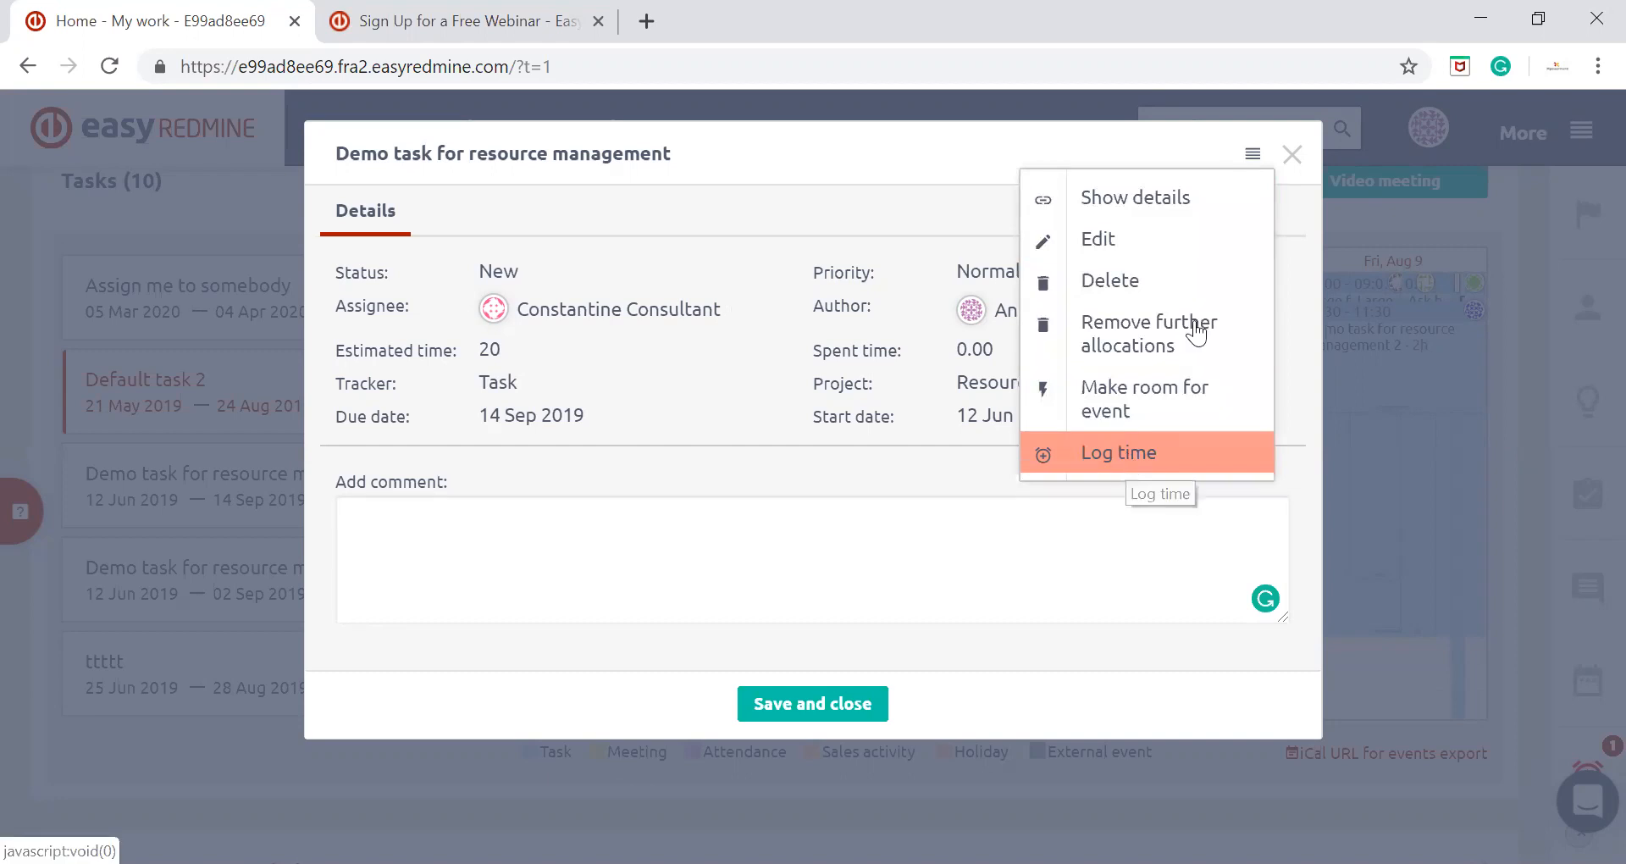
{"action": "left_click", "coordinate": [1293, 155]}
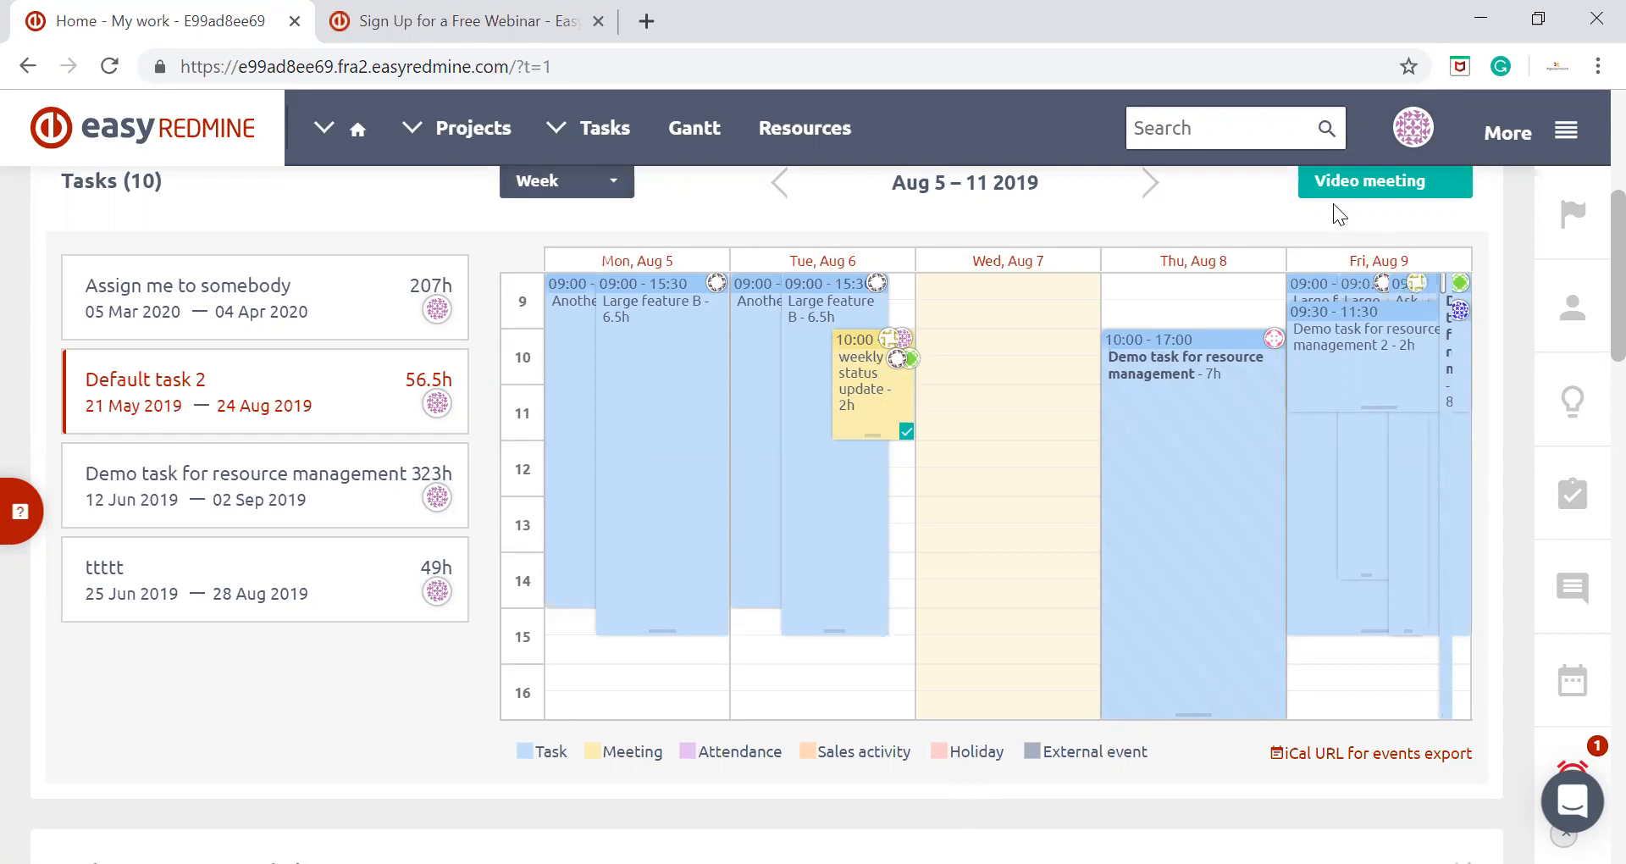
Start a new meeting on Thursday, August 8, from 09:00 to 09:30 AM and name it "meeting name"
{"action": "scroll", "coordinate": [1287, 364], "scroll_direction": "up", "scroll_amount": 1}
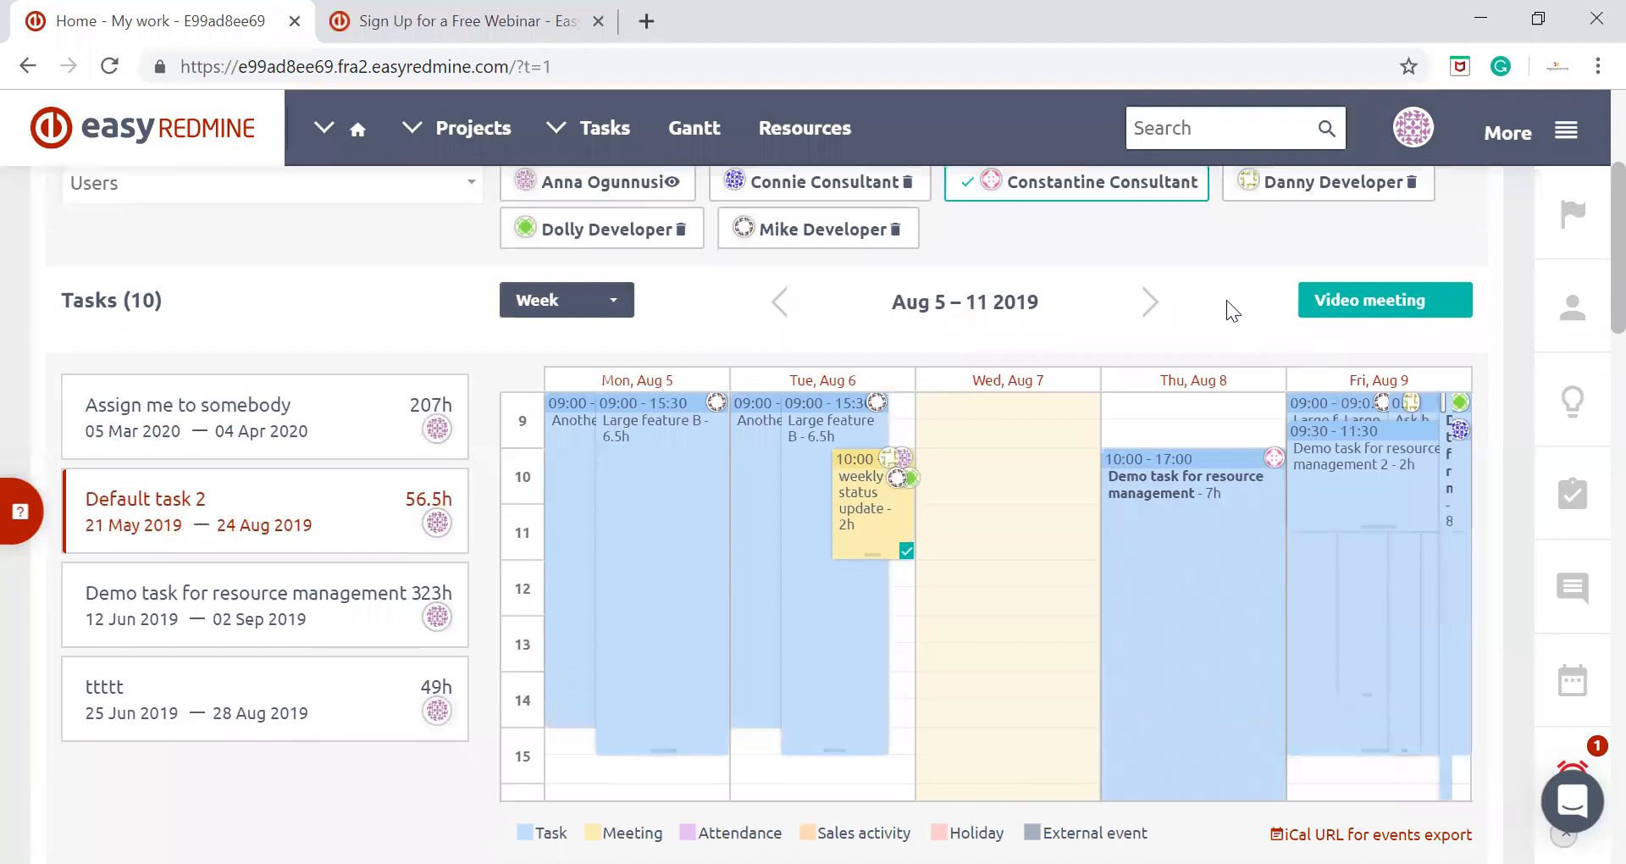
{"action": "scroll", "coordinate": [1223, 292], "scroll_direction": "down", "scroll_amount": 1}
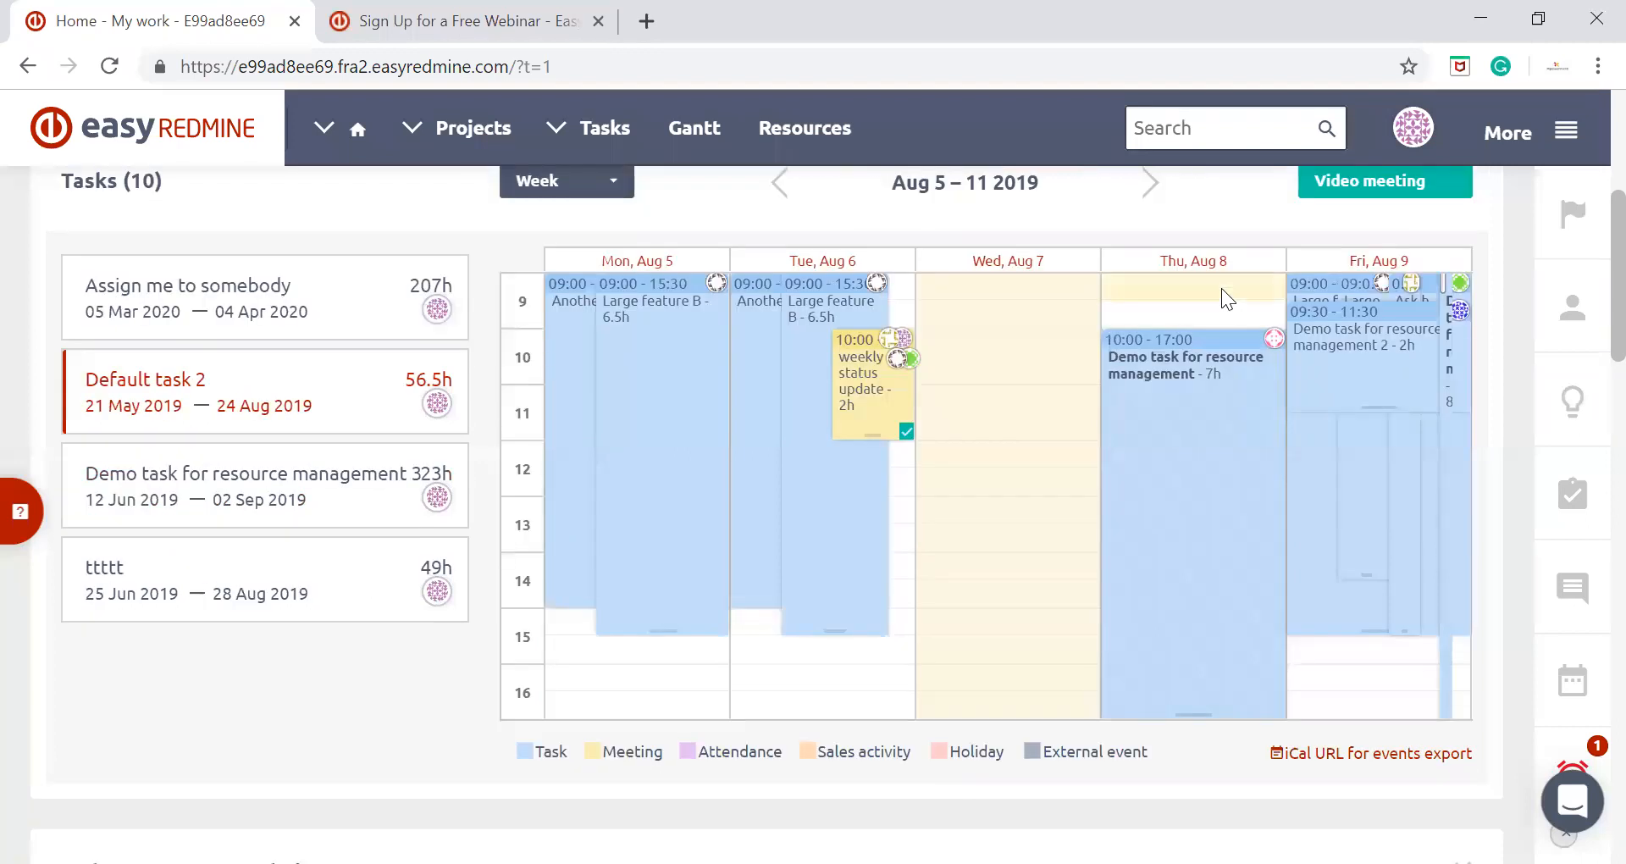
{"action": "left_click", "coordinate": [1222, 288]}
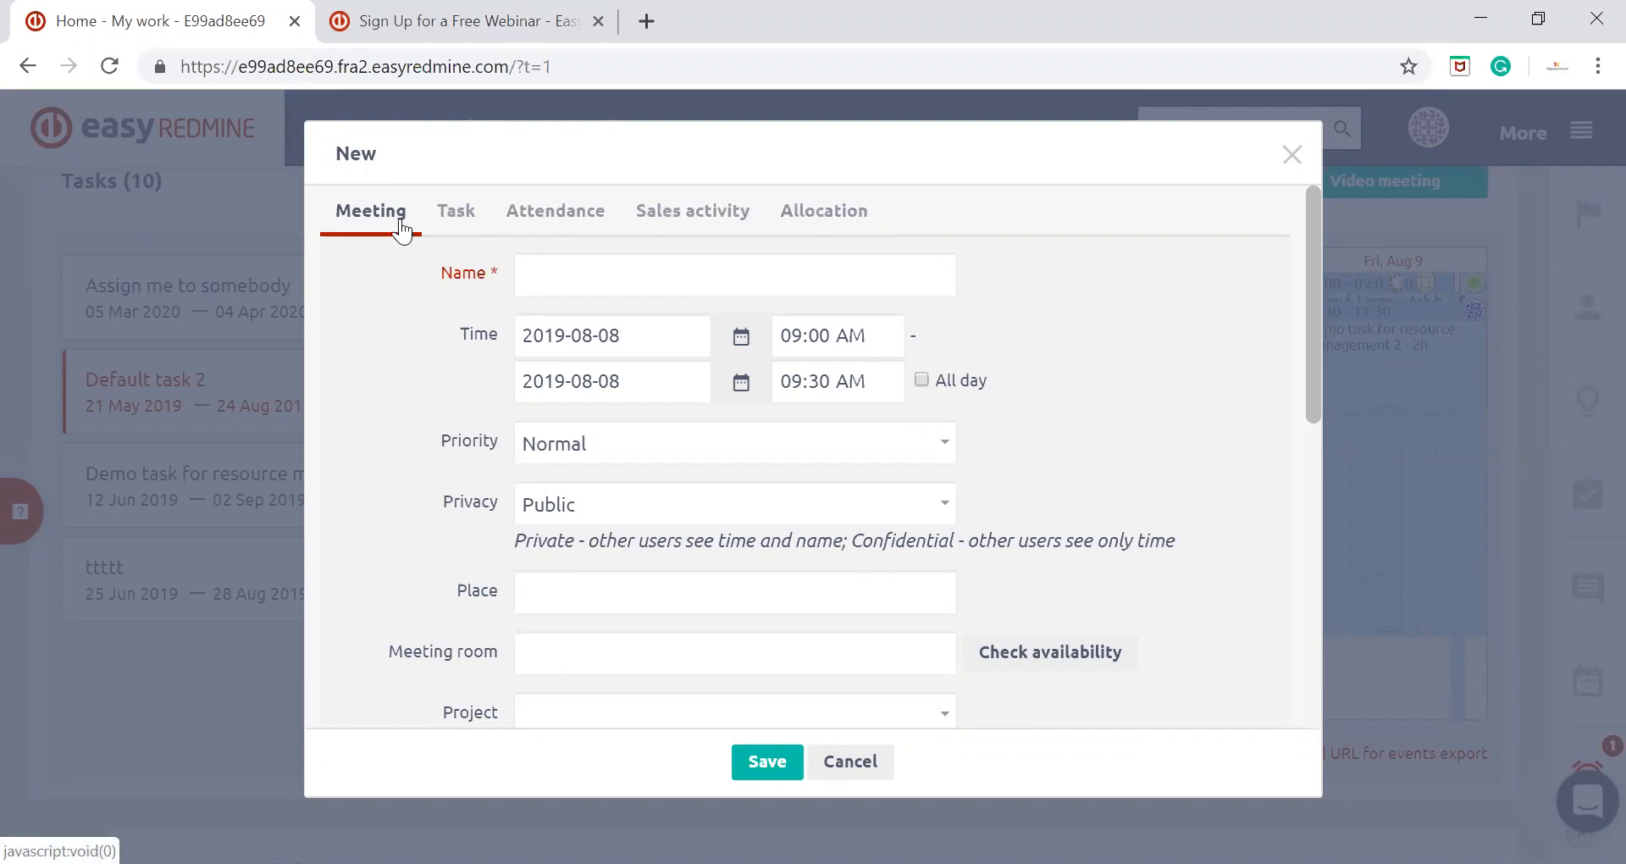
{"action": "left_click", "coordinate": [582, 265]}
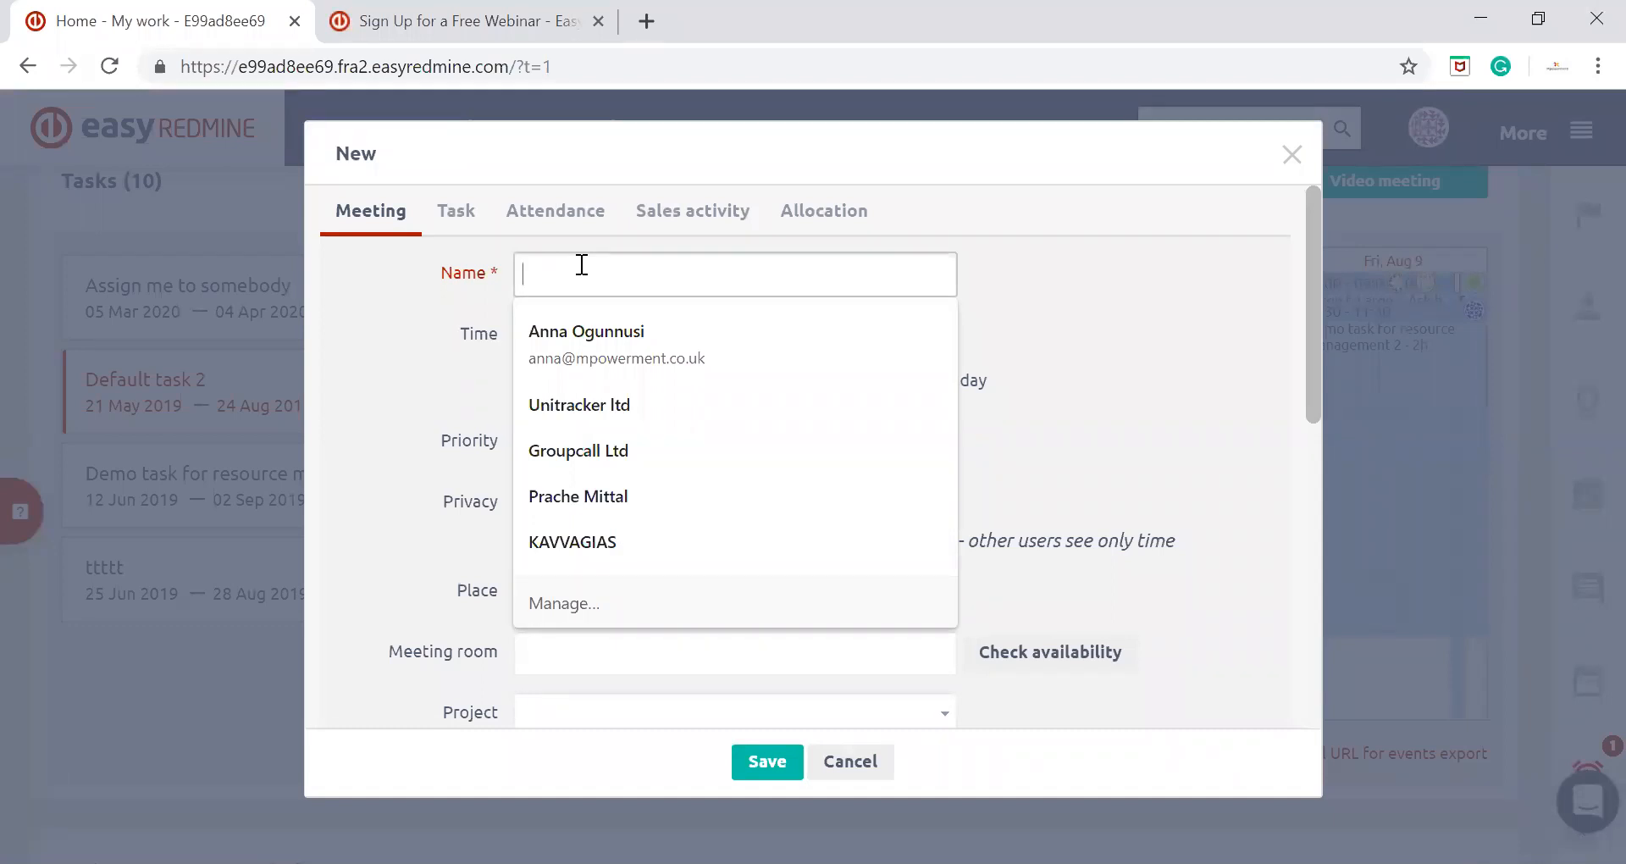
{"action": "type", "text": "meeting name"}
{"action": "left_click", "coordinate": [601, 335]}
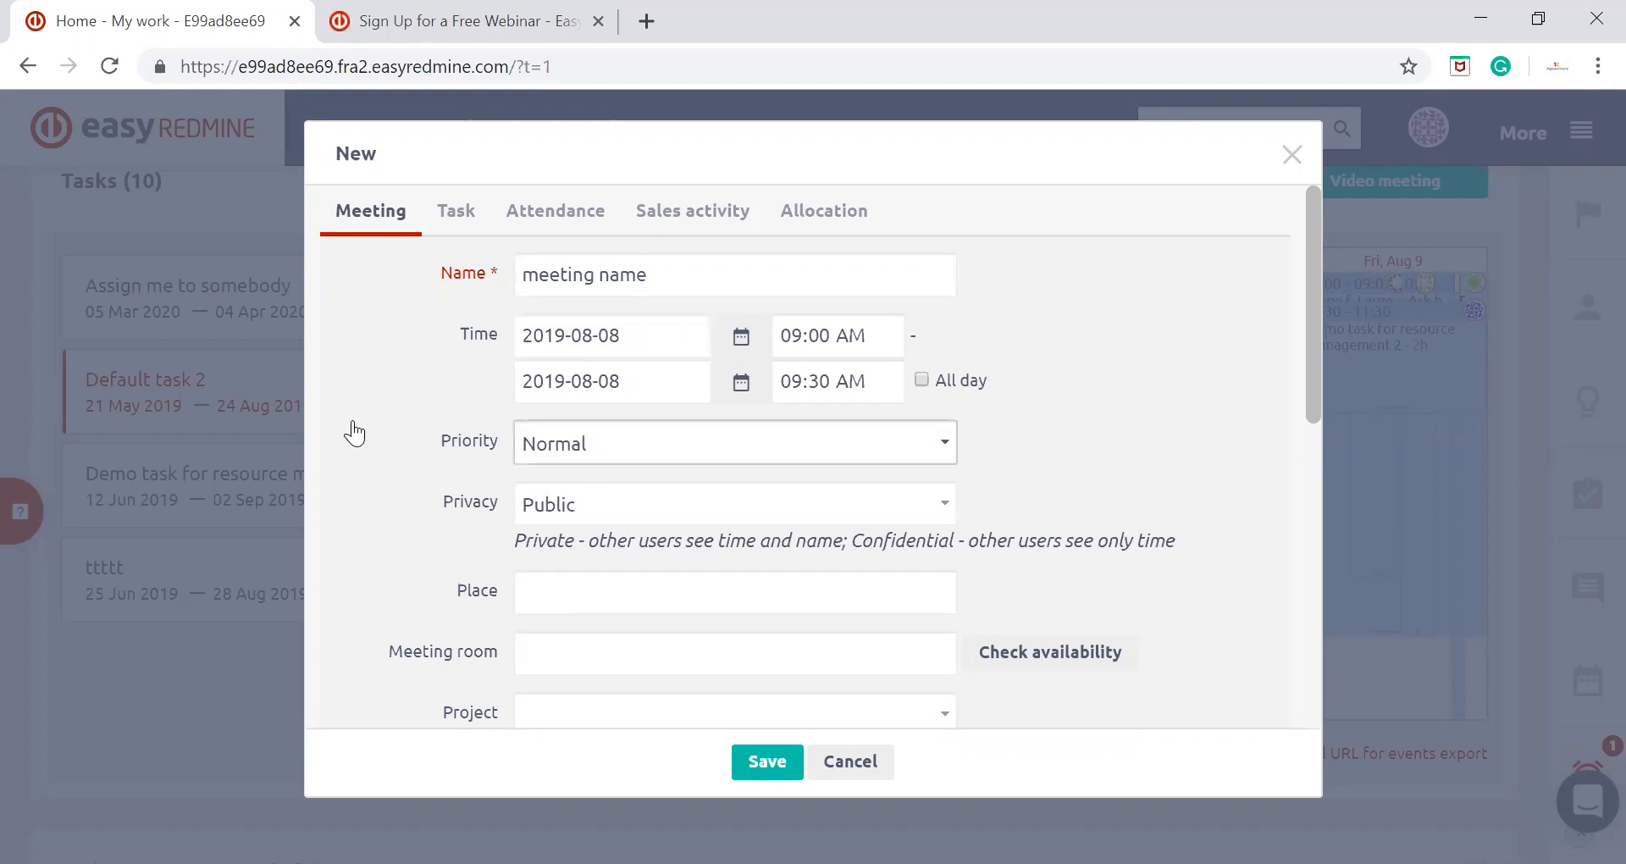
Review the new meeting's priority, privacy, meeting room, project and repeat options
{"action": "scroll", "coordinate": [352, 432], "scroll_direction": "down", "scroll_amount": 3}
{"action": "scroll", "coordinate": [593, 360], "scroll_direction": "up", "scroll_amount": 2}
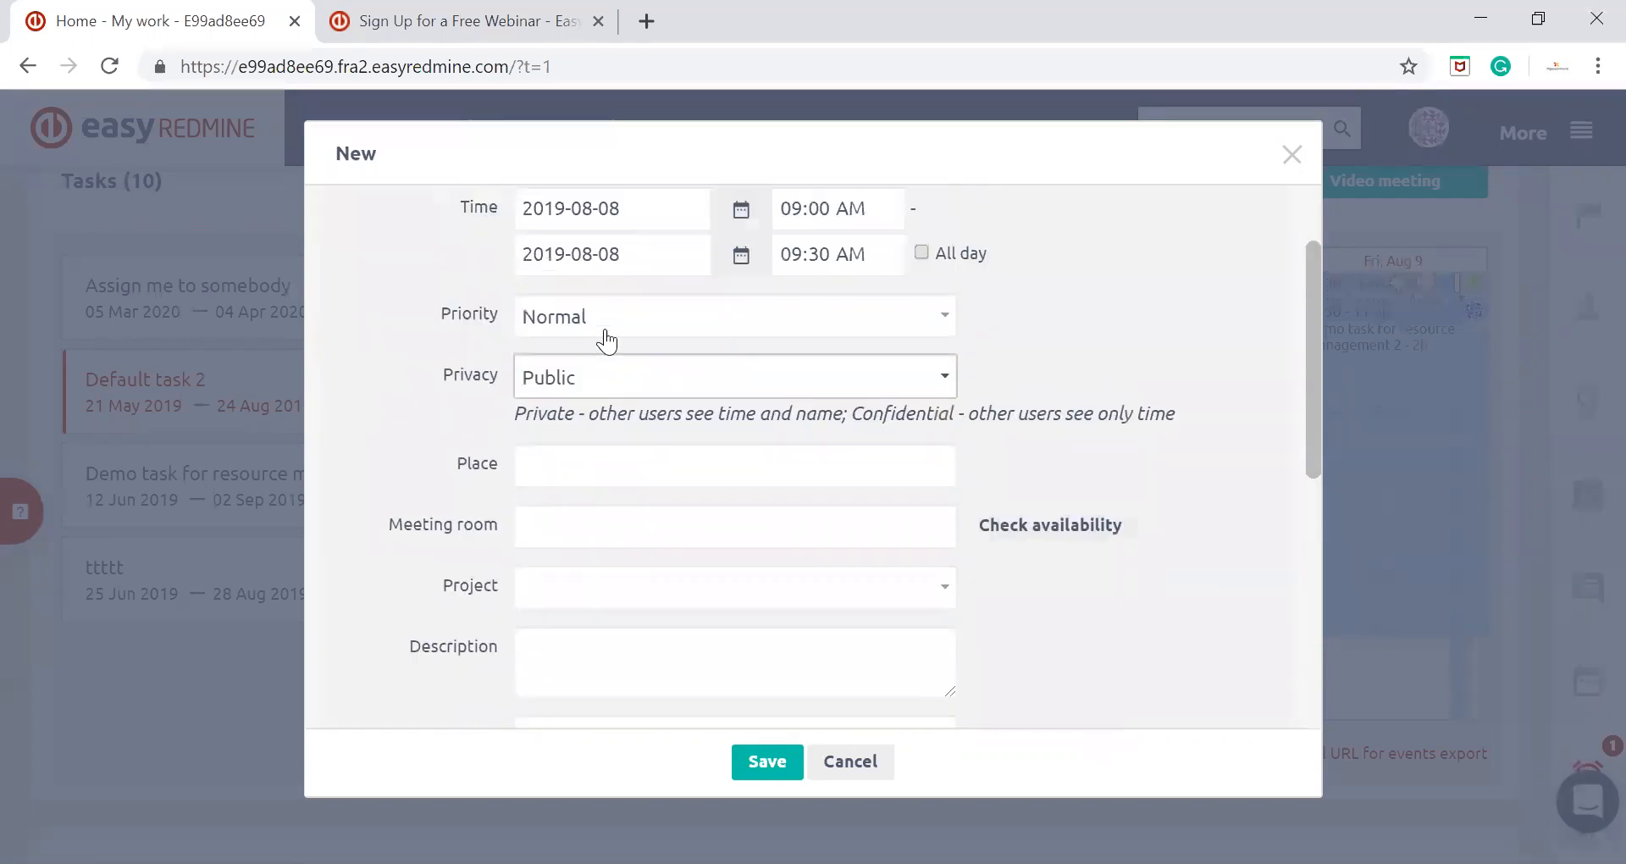
{"action": "left_click", "coordinate": [608, 323]}
{"action": "left_click", "coordinate": [610, 322]}
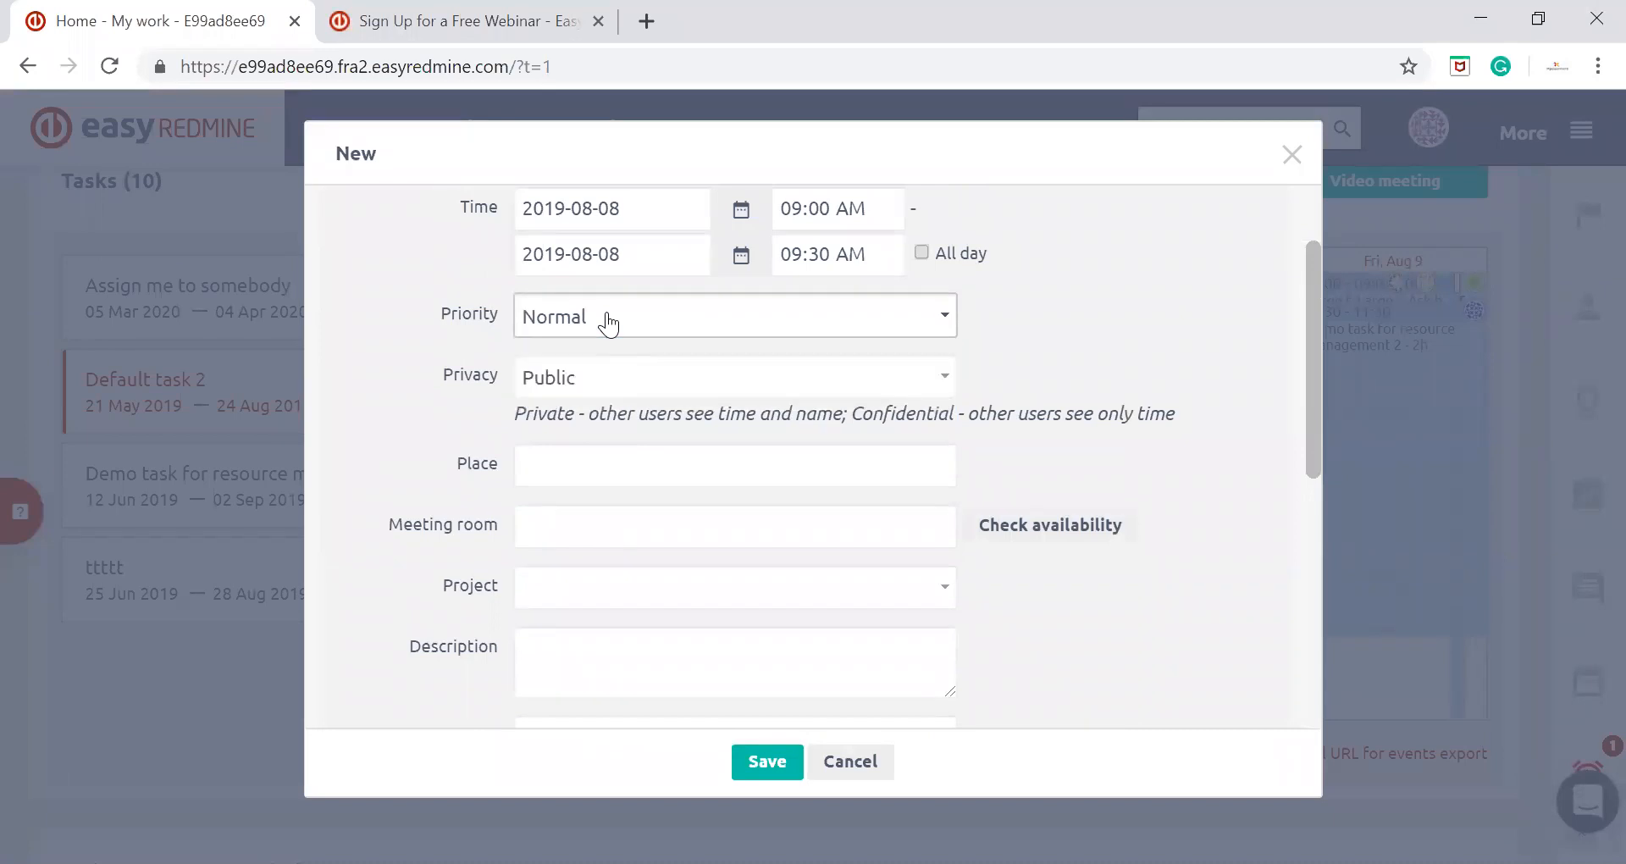
{"action": "left_click", "coordinate": [566, 385]}
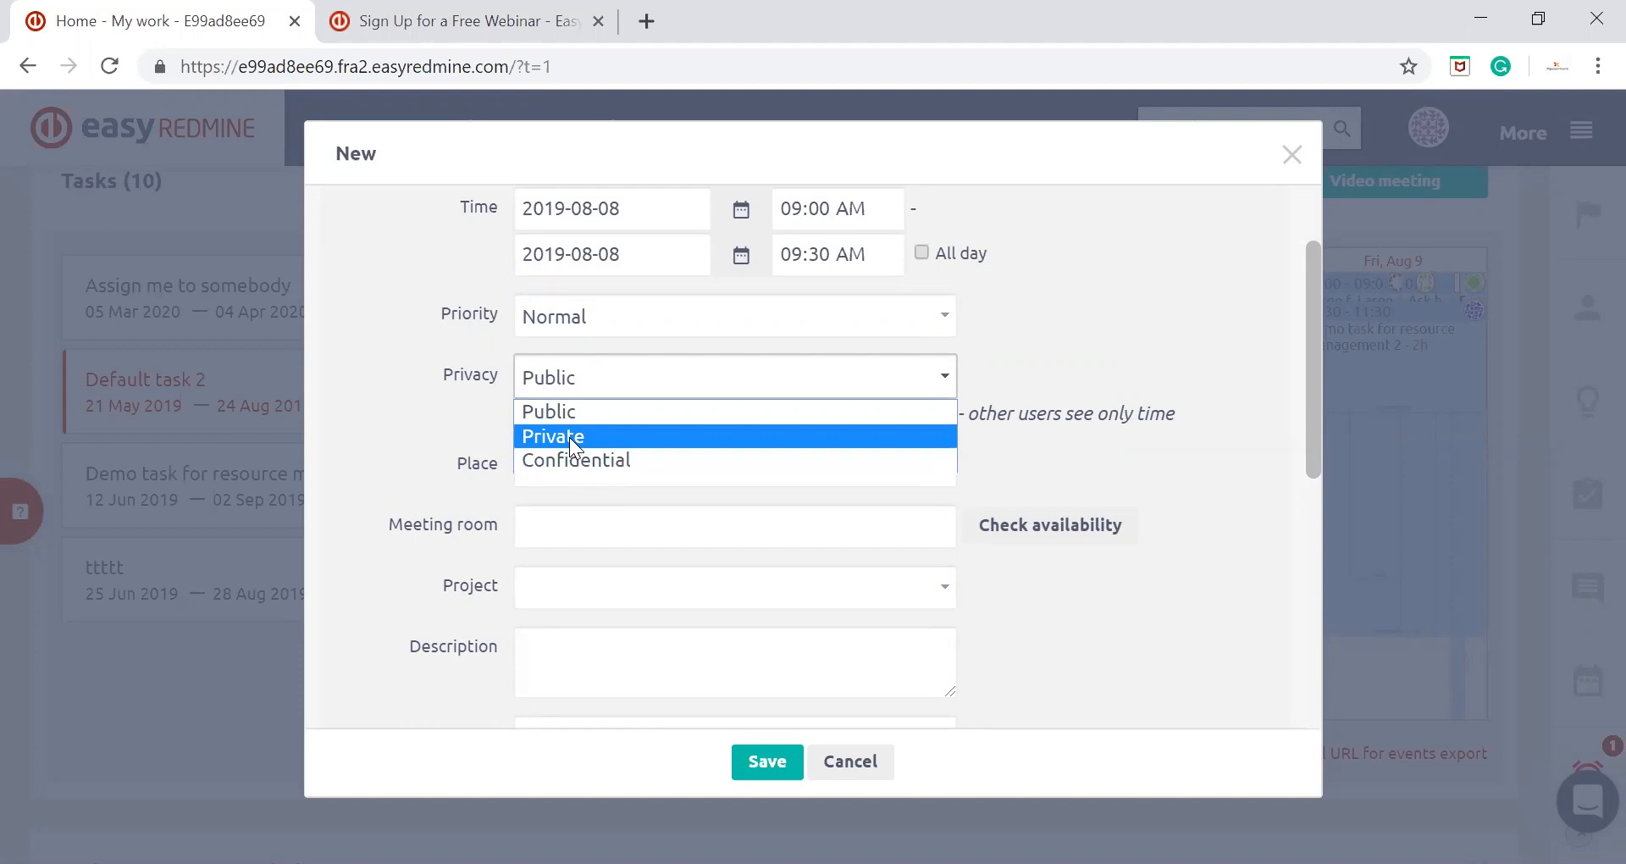
{"action": "left_click", "coordinate": [312, 405]}
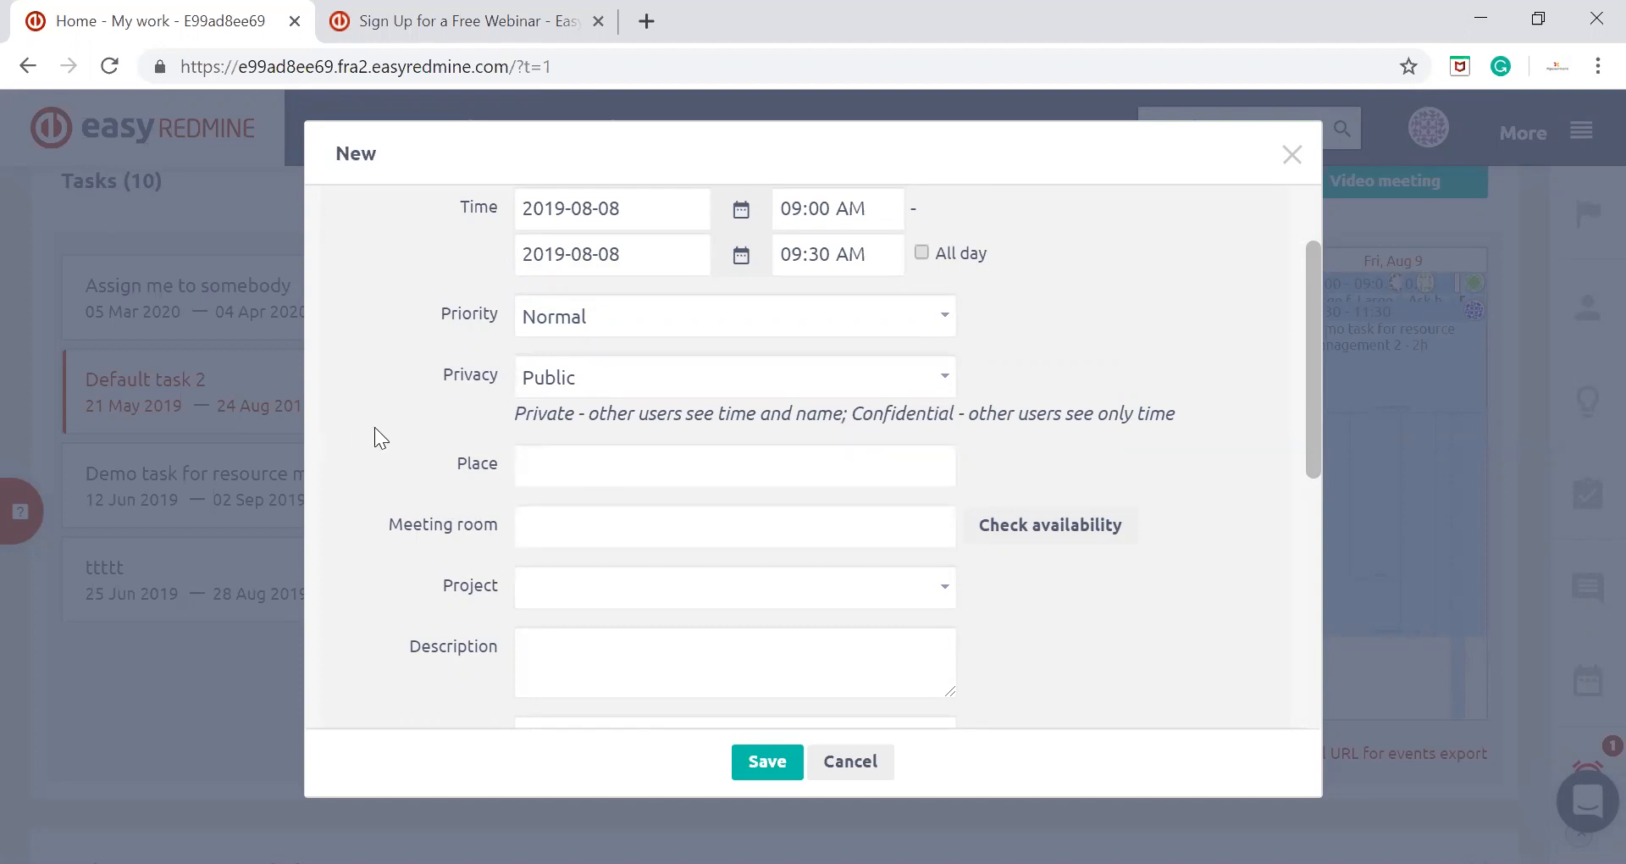
{"action": "scroll", "coordinate": [374, 427], "scroll_direction": "down", "scroll_amount": 1}
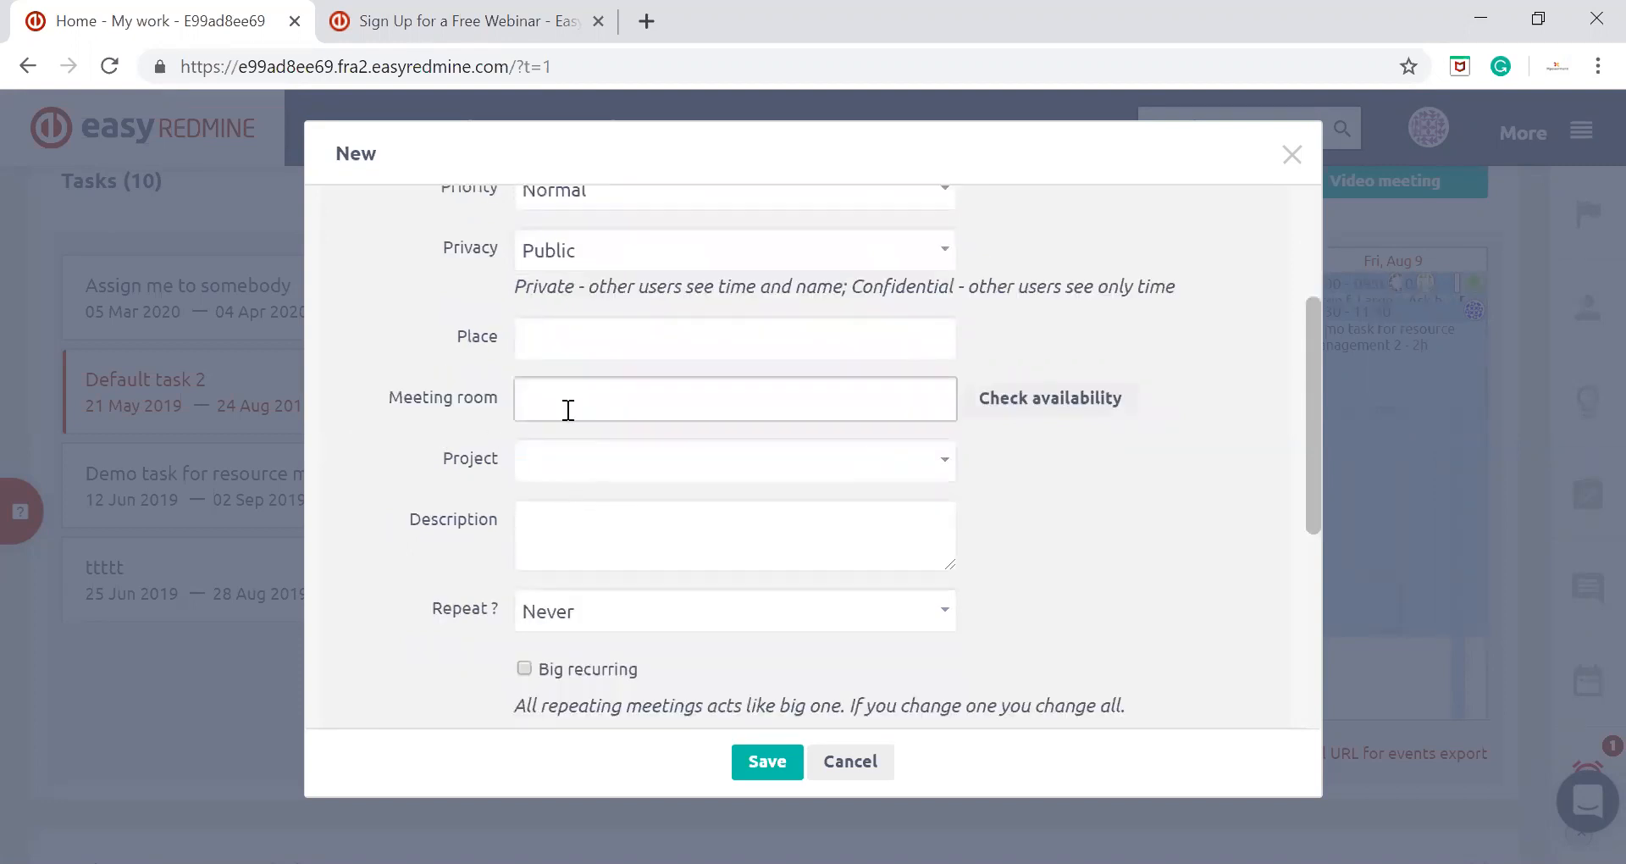
{"action": "scroll", "coordinate": [392, 465], "scroll_direction": "down", "scroll_amount": 1}
{"action": "left_click", "coordinate": [715, 418]}
{"action": "scroll", "coordinate": [366, 506], "scroll_direction": "down", "scroll_amount": 2}
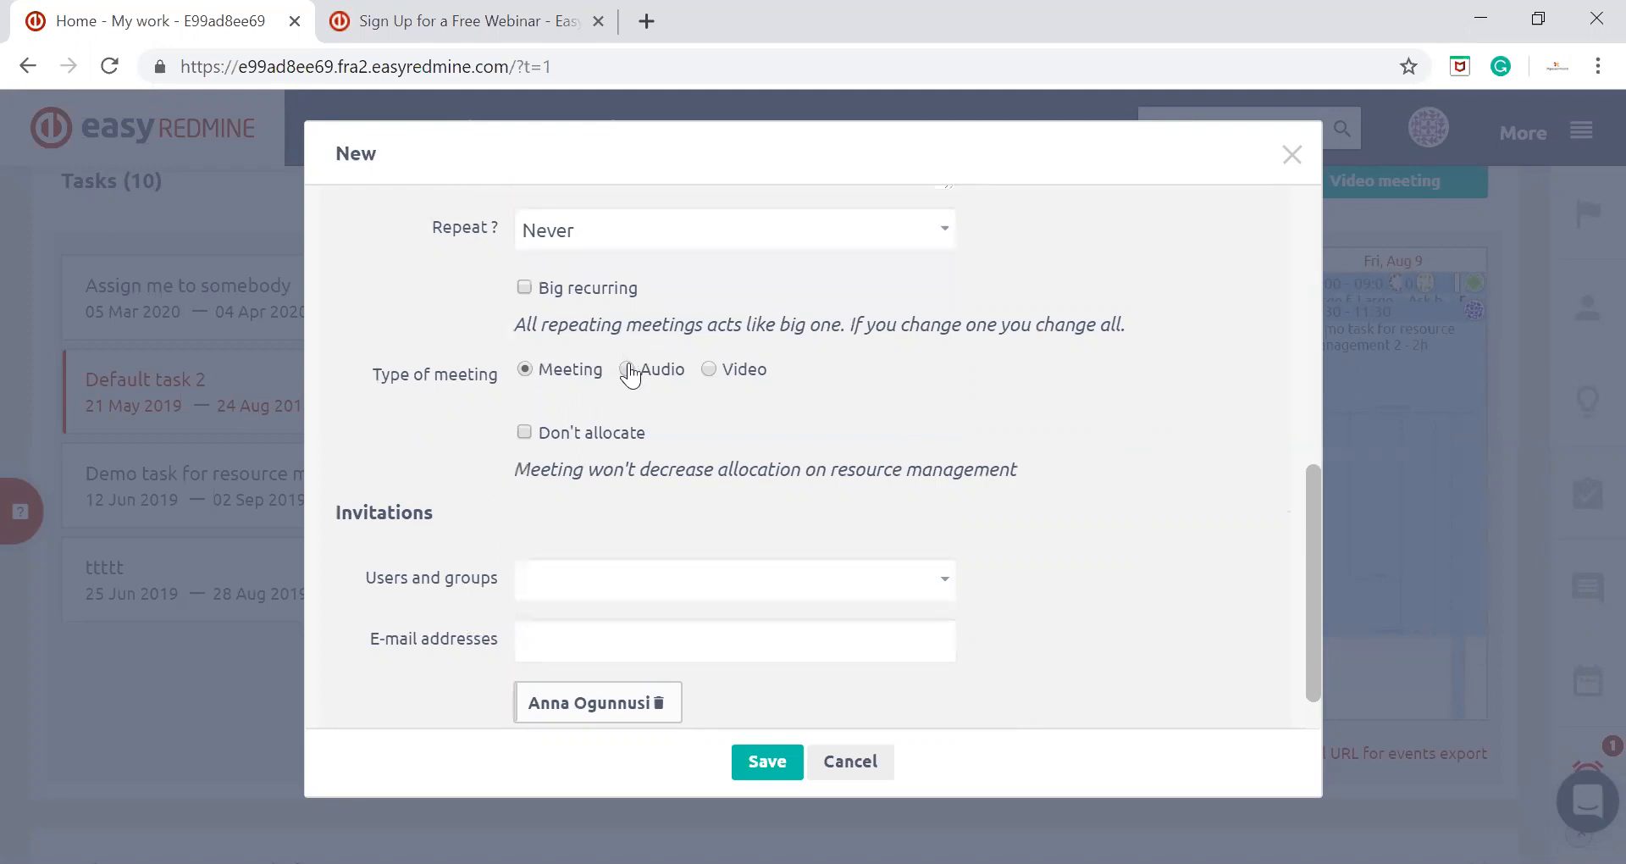
Set the type of meeting to Video, check the invitation fields and save the meeting
{"action": "left_click", "coordinate": [745, 370]}
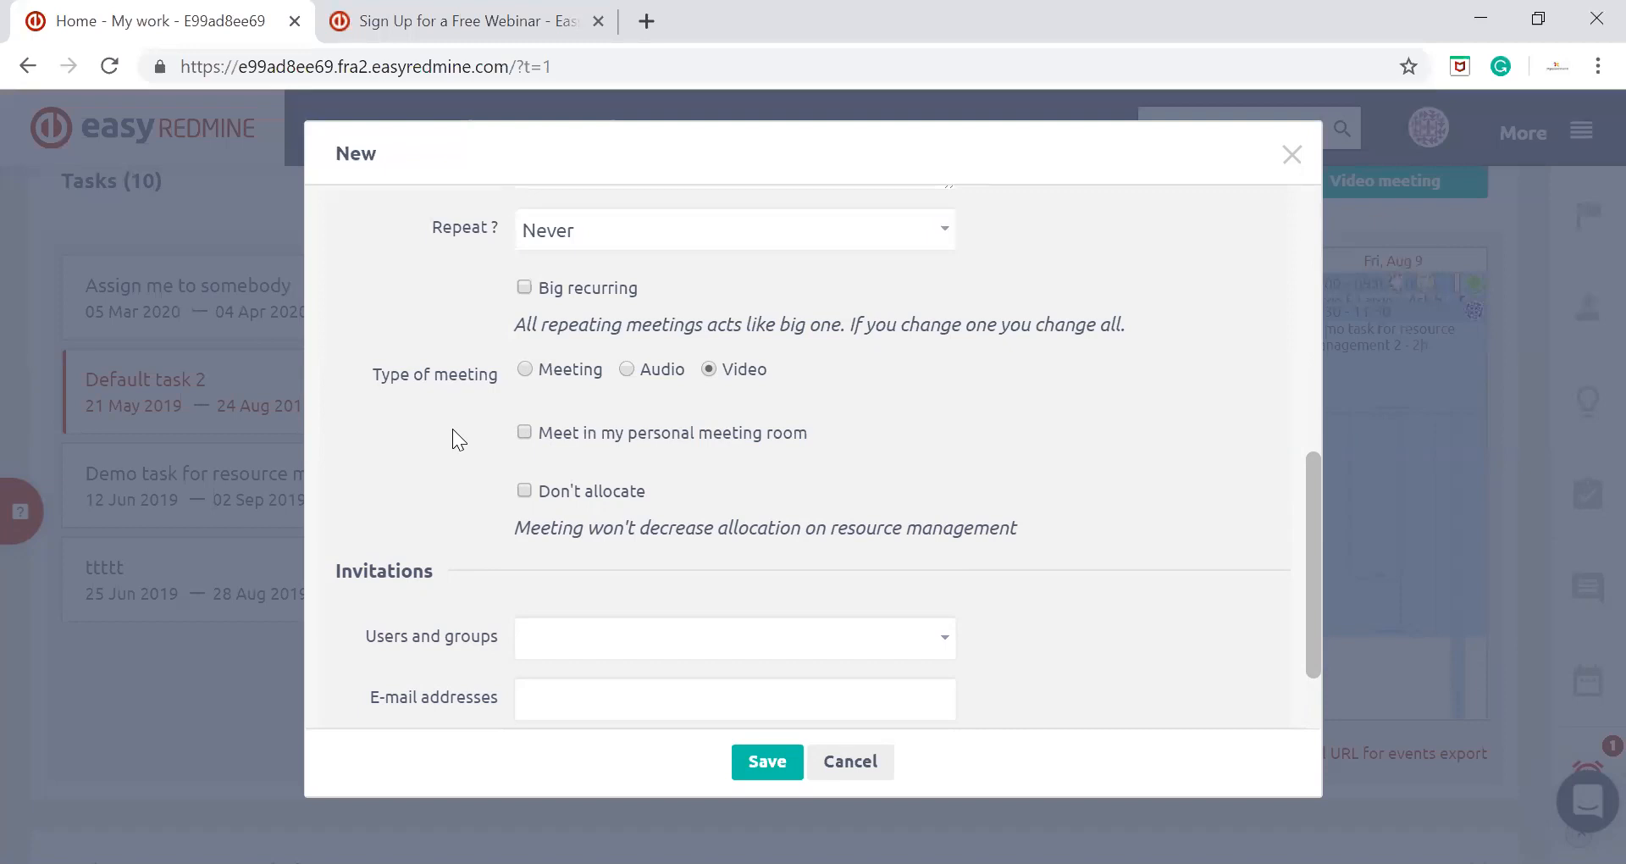
{"action": "scroll", "coordinate": [452, 429], "scroll_direction": "down", "scroll_amount": 2}
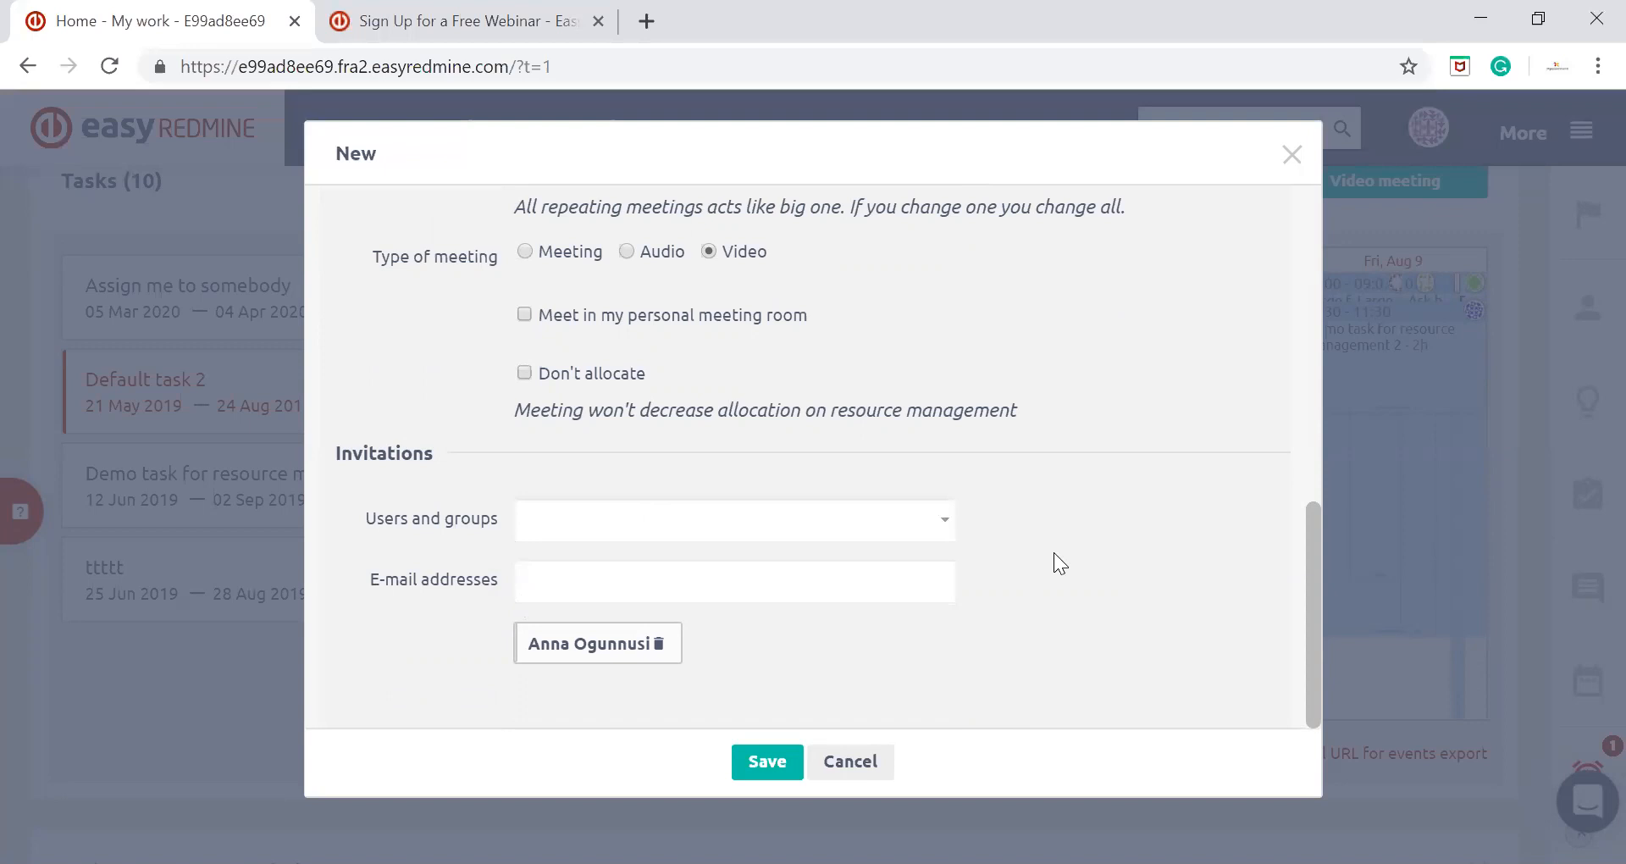
{"action": "scroll", "coordinate": [1053, 552], "scroll_direction": "up", "scroll_amount": 9}
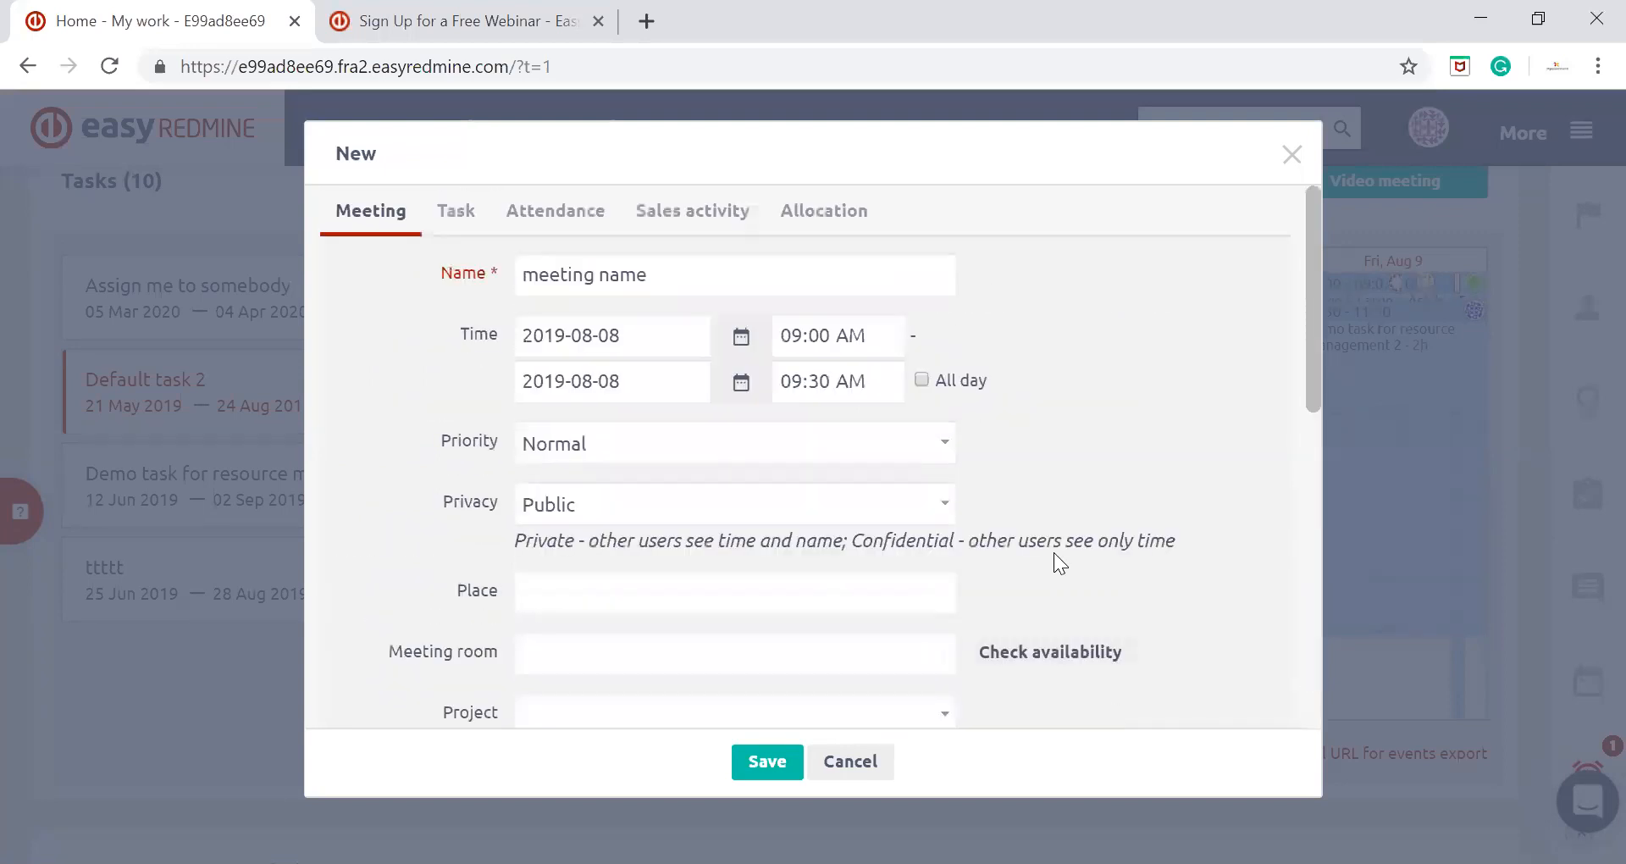
{"action": "scroll", "coordinate": [1054, 553], "scroll_direction": "down", "scroll_amount": 9}
{"action": "left_click", "coordinate": [767, 761]}
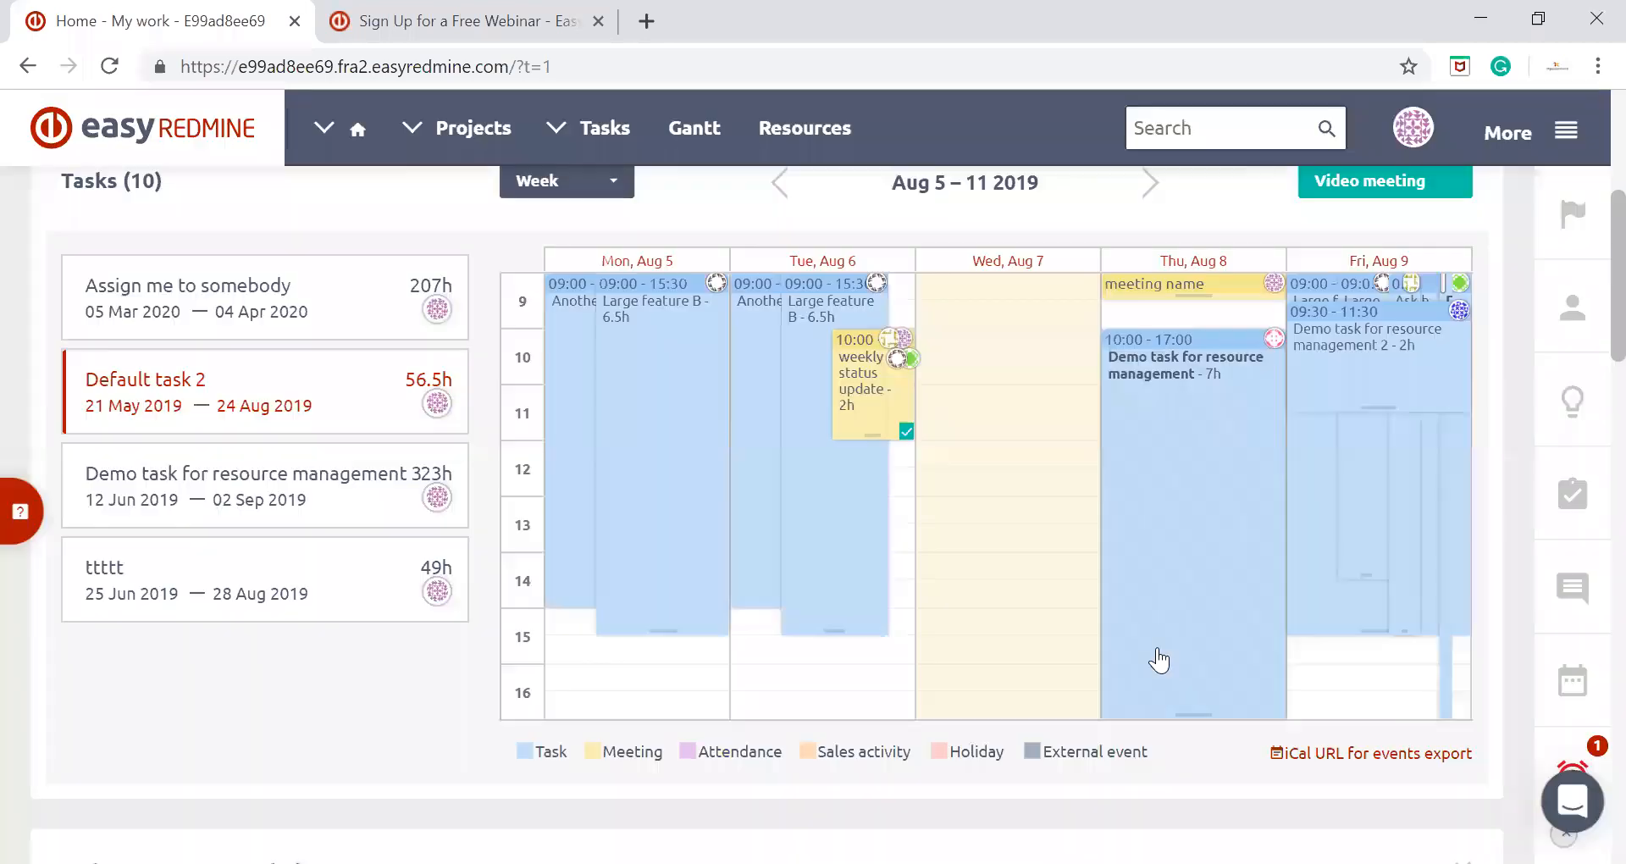
Start a new task on Thursday, August 8, in the 09:30 AM slot with the subject "task in a scheduler"
{"action": "scroll", "coordinate": [1170, 626], "scroll_direction": "down", "scroll_amount": 2}
{"action": "scroll", "coordinate": [1171, 625], "scroll_direction": "up", "scroll_amount": 2}
{"action": "left_click", "coordinate": [1214, 319]}
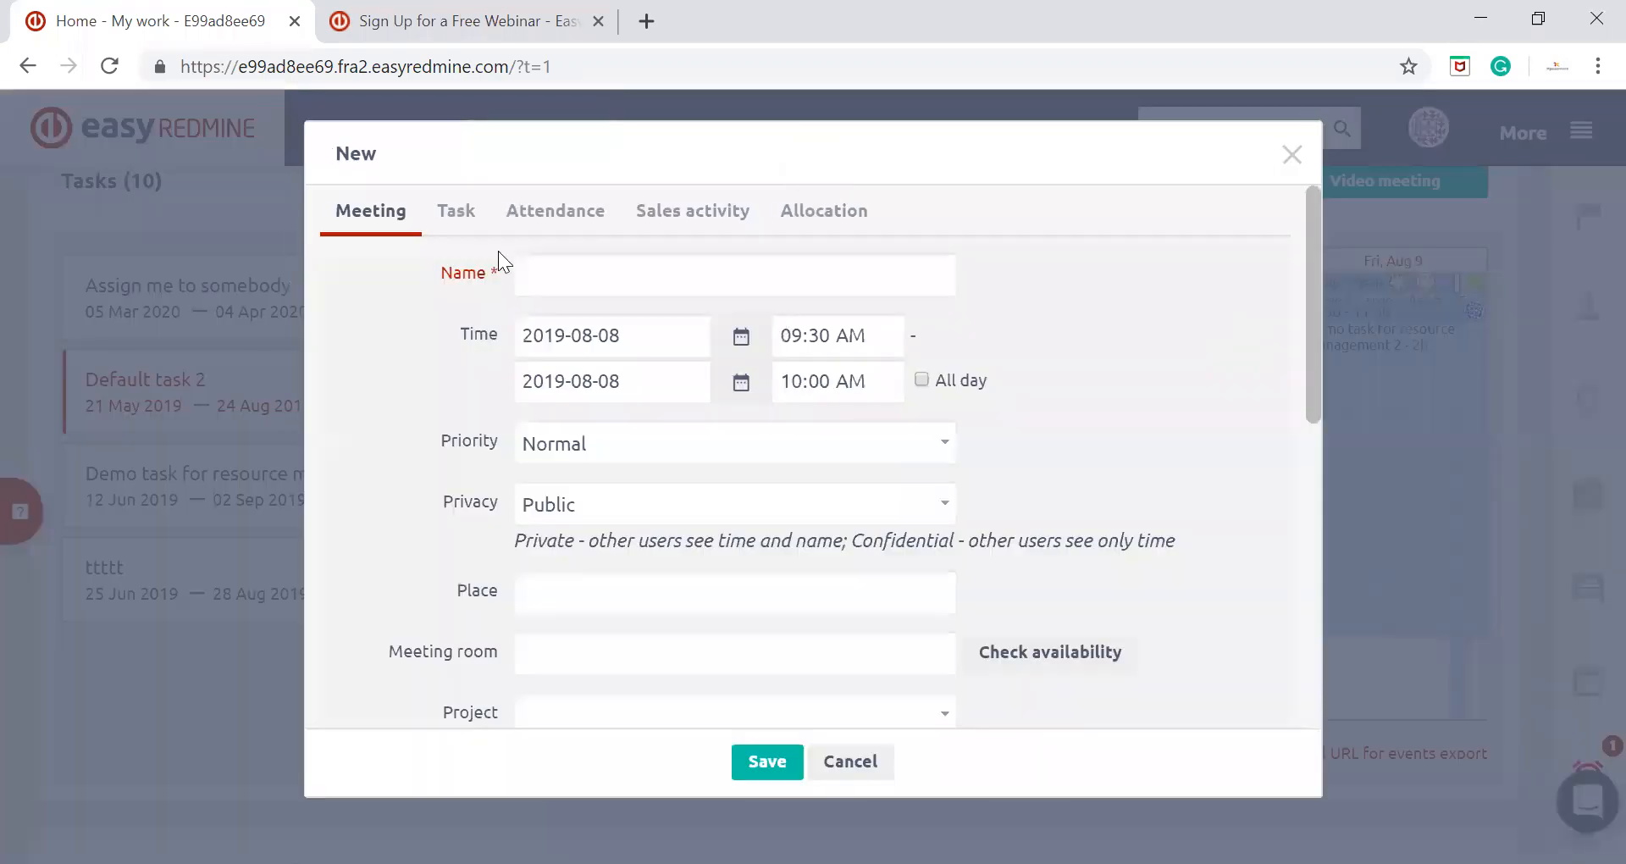
{"action": "left_click", "coordinate": [463, 207]}
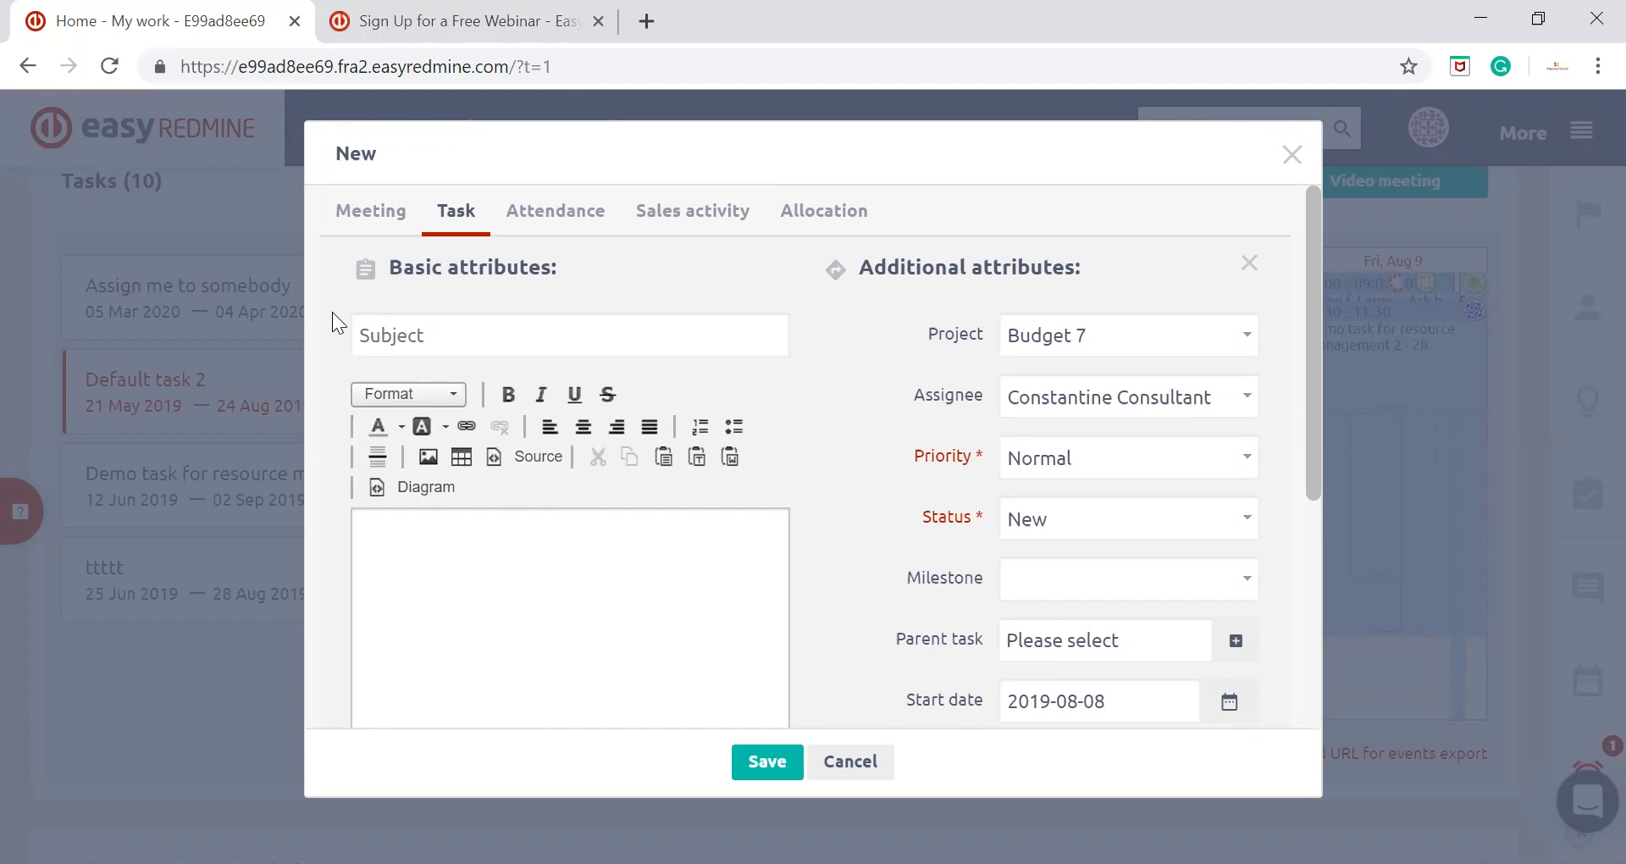
{"action": "left_click", "coordinate": [487, 342]}
{"action": "type", "text": "t"}
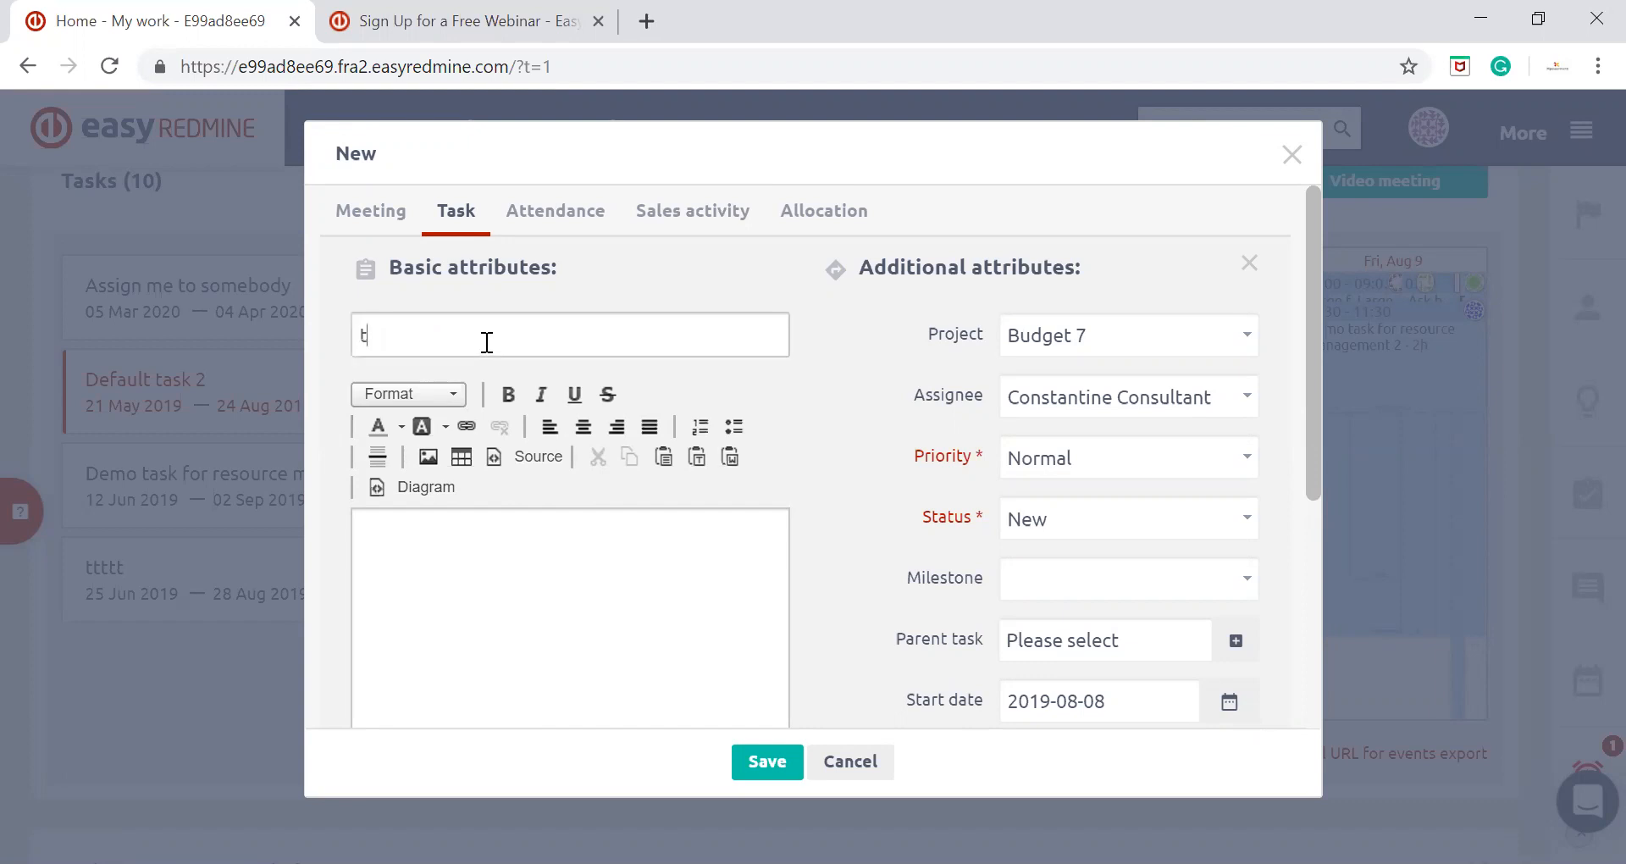
{"action": "type", "text": "ask in a scheduler"}
Check the new task's project, assignee, dates and estimated time, and save the task
{"action": "scroll", "coordinate": [918, 407], "scroll_direction": "down", "scroll_amount": 2}
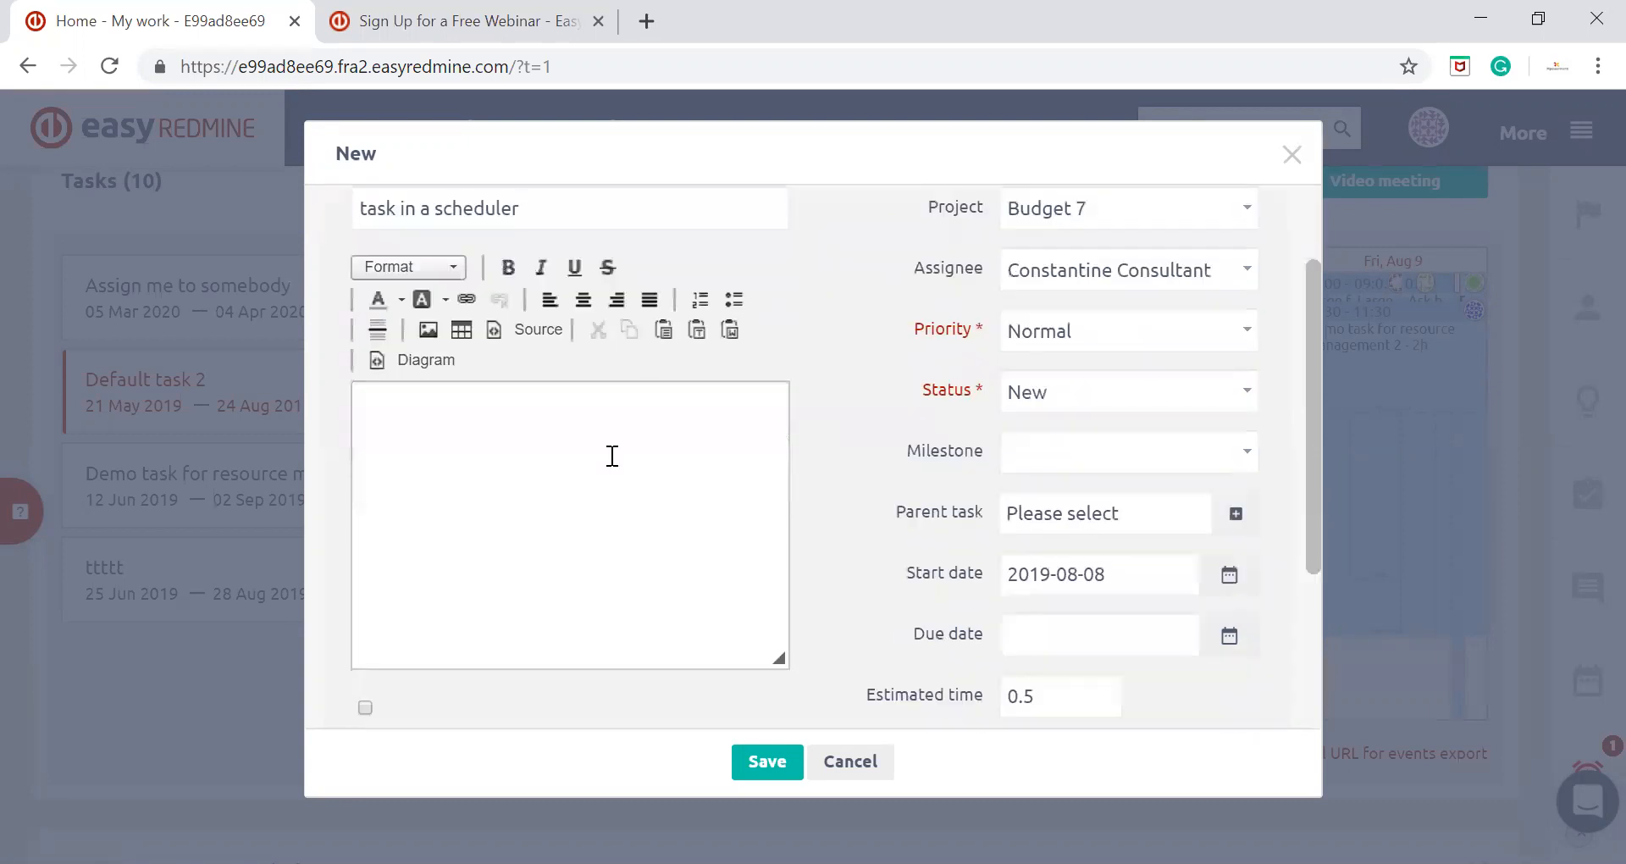
{"action": "scroll", "coordinate": [612, 456], "scroll_direction": "up", "scroll_amount": 2}
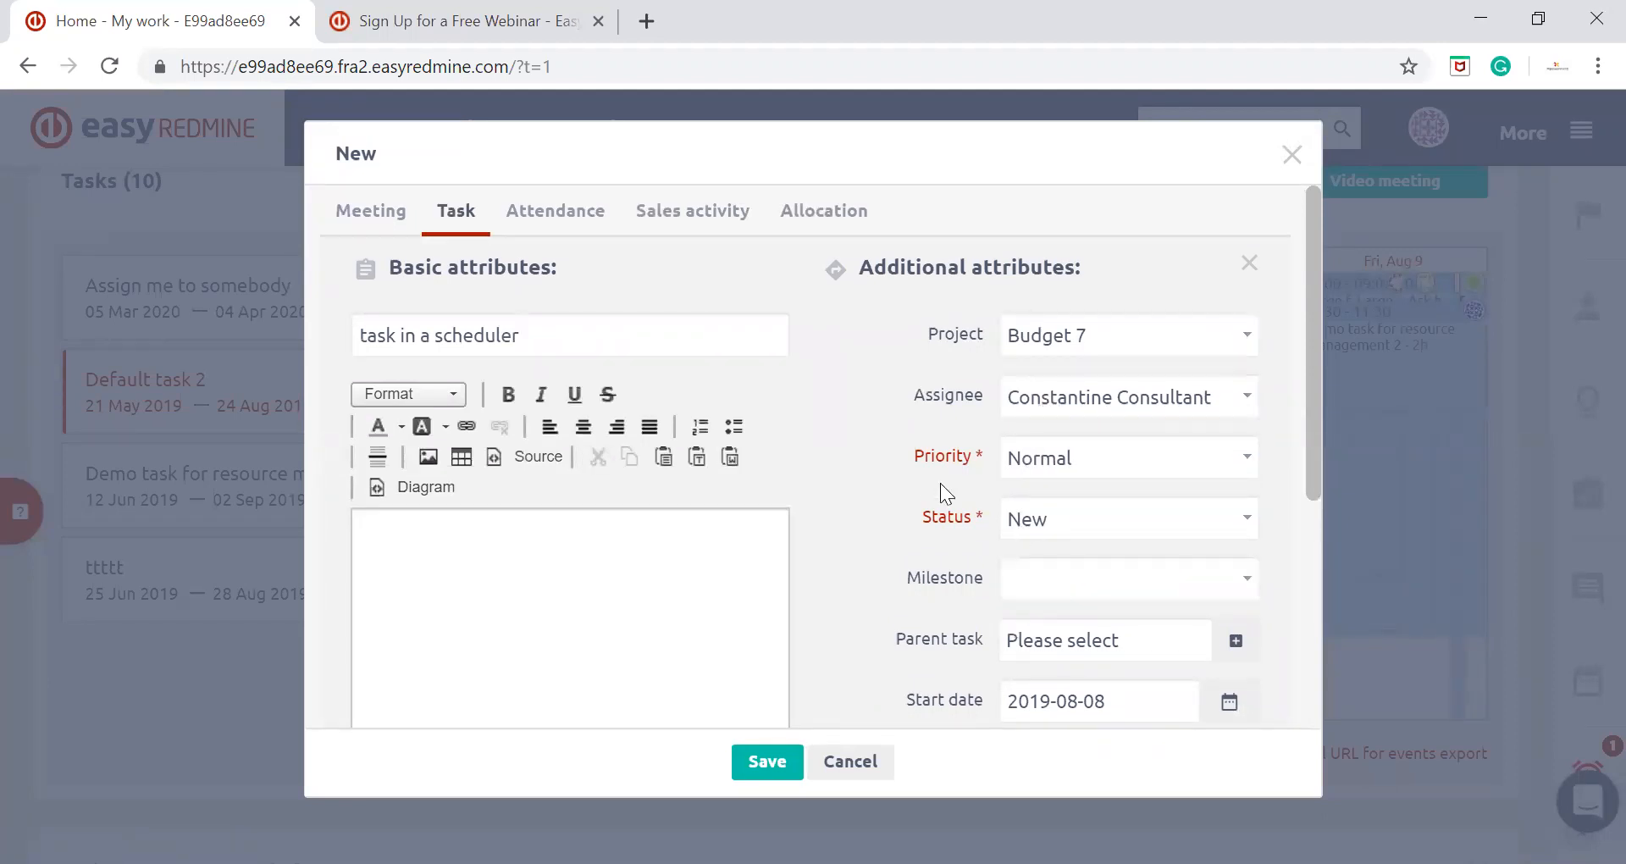
{"action": "scroll", "coordinate": [945, 473], "scroll_direction": "down", "scroll_amount": 2}
{"action": "scroll", "coordinate": [932, 394], "scroll_direction": "down", "scroll_amount": 3}
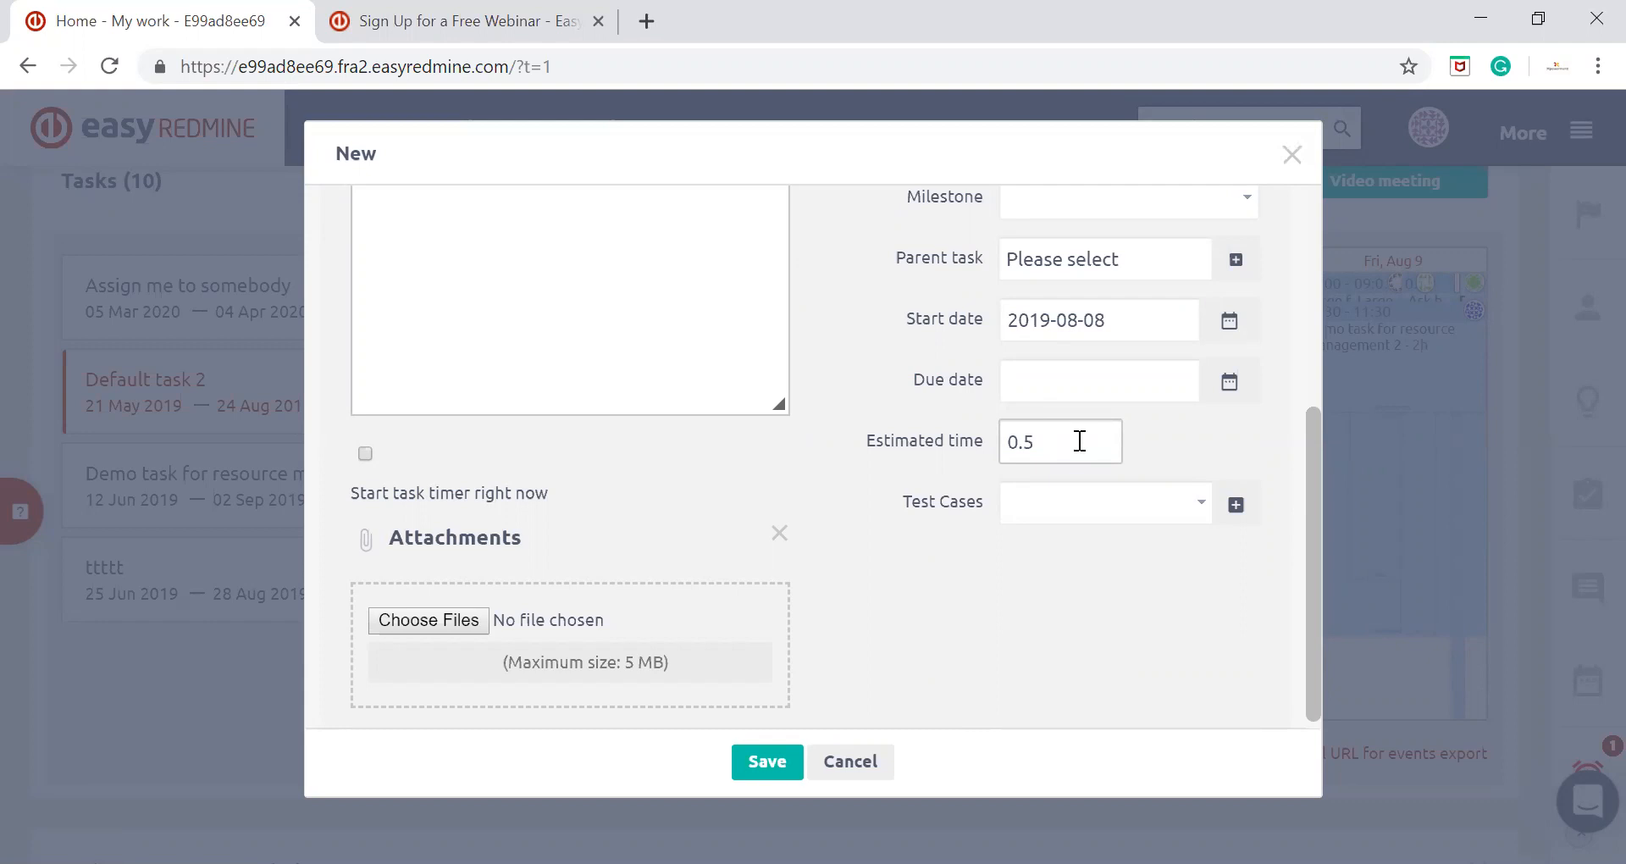
{"action": "left_click", "coordinate": [758, 768]}
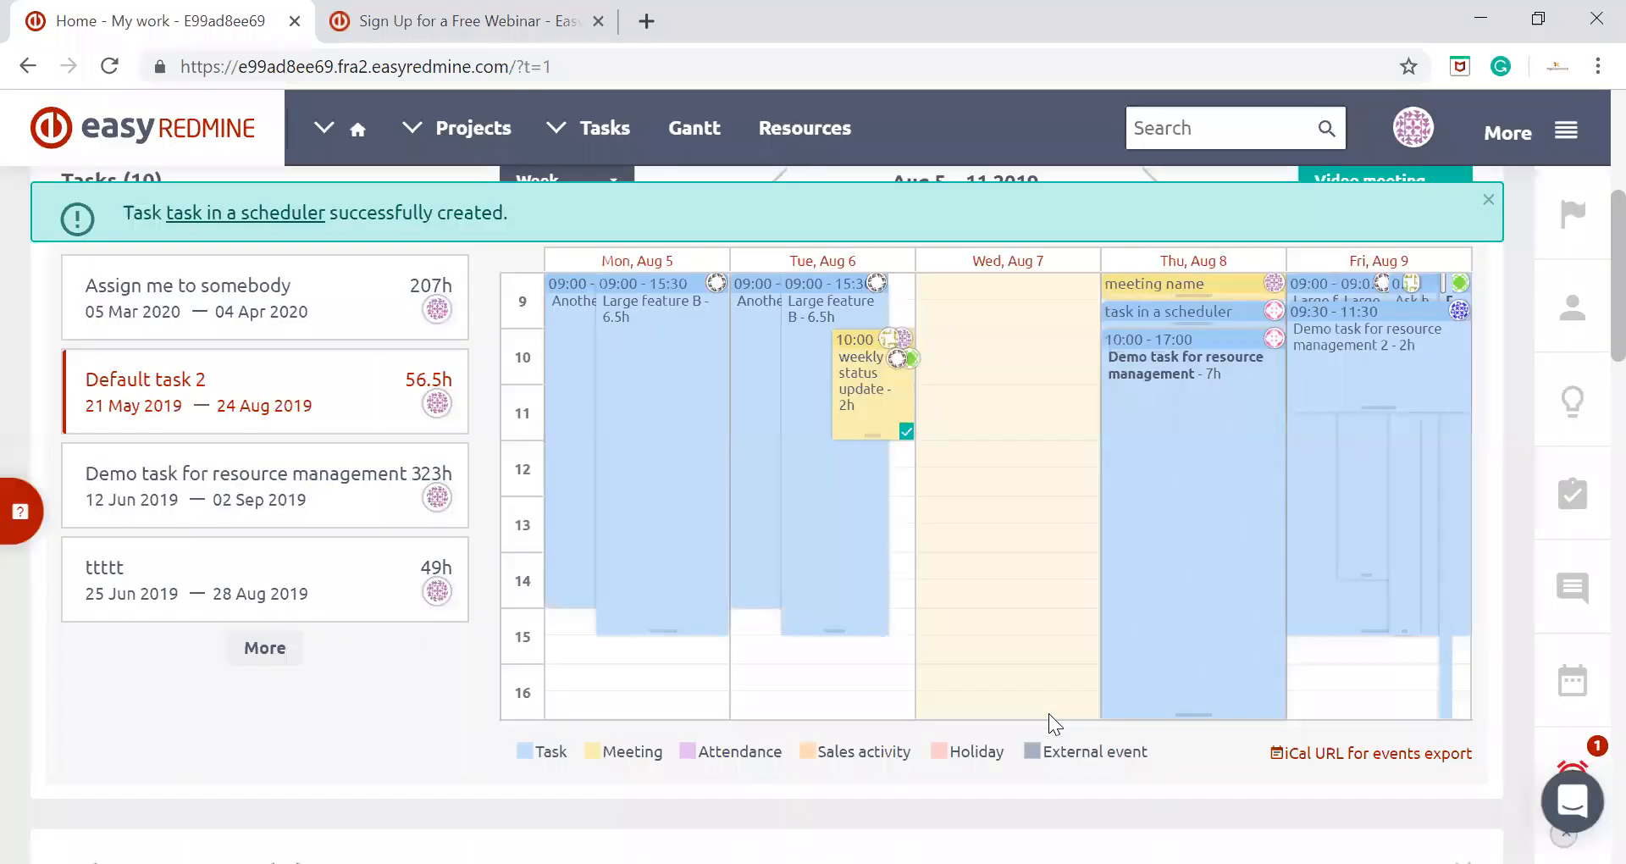
Review the details of the "task in a scheduler" entry on Thursday, August 8, and close them
{"action": "left_click", "coordinate": [1235, 308]}
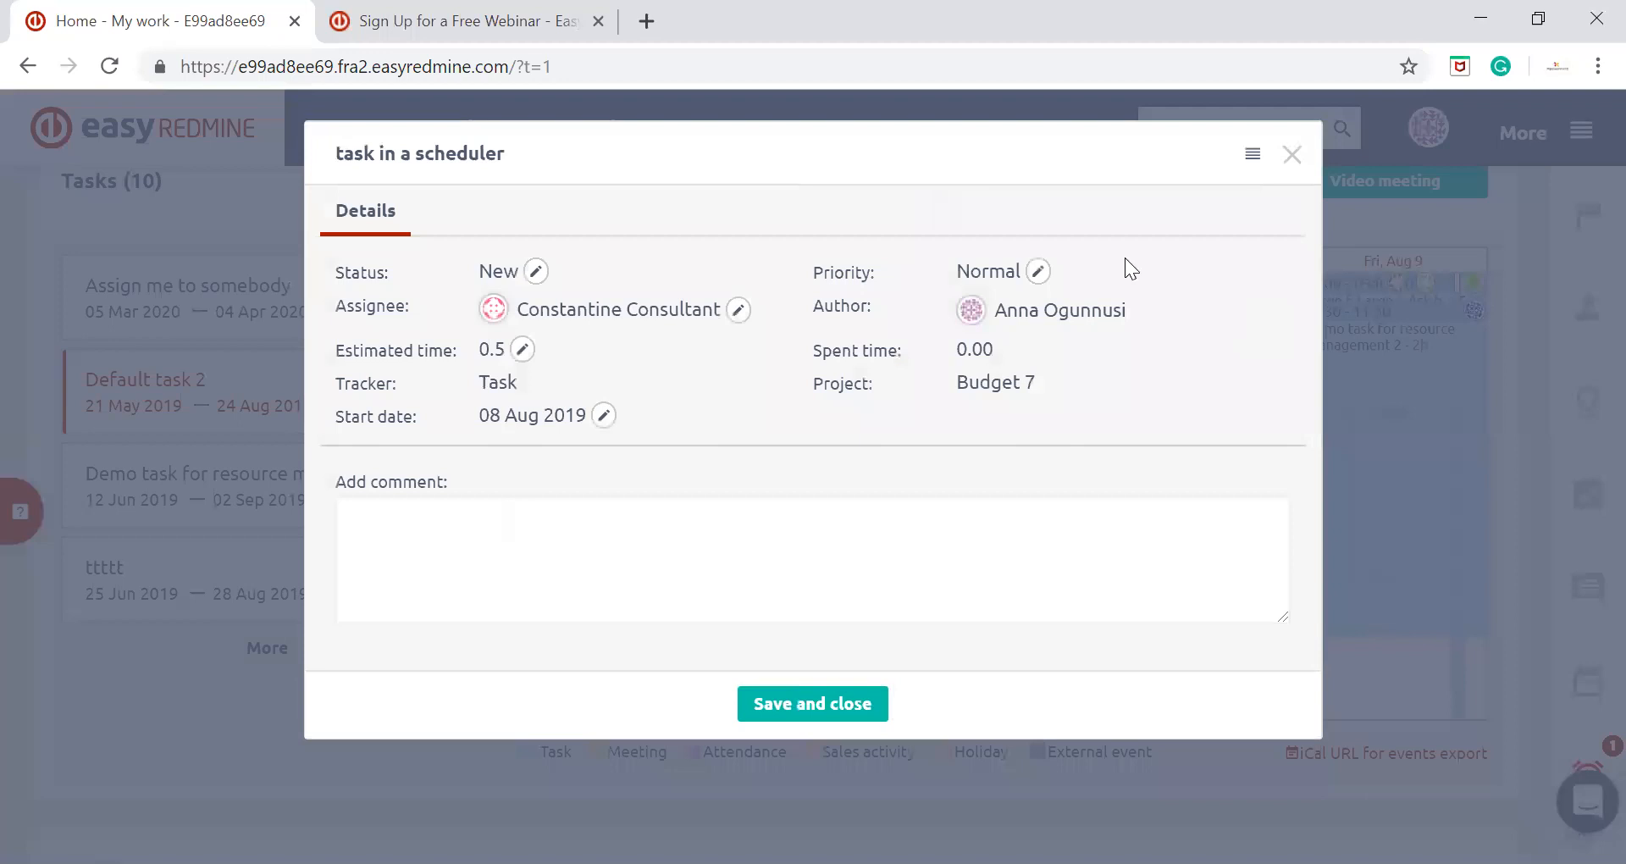
{"action": "left_click", "coordinate": [1291, 154]}
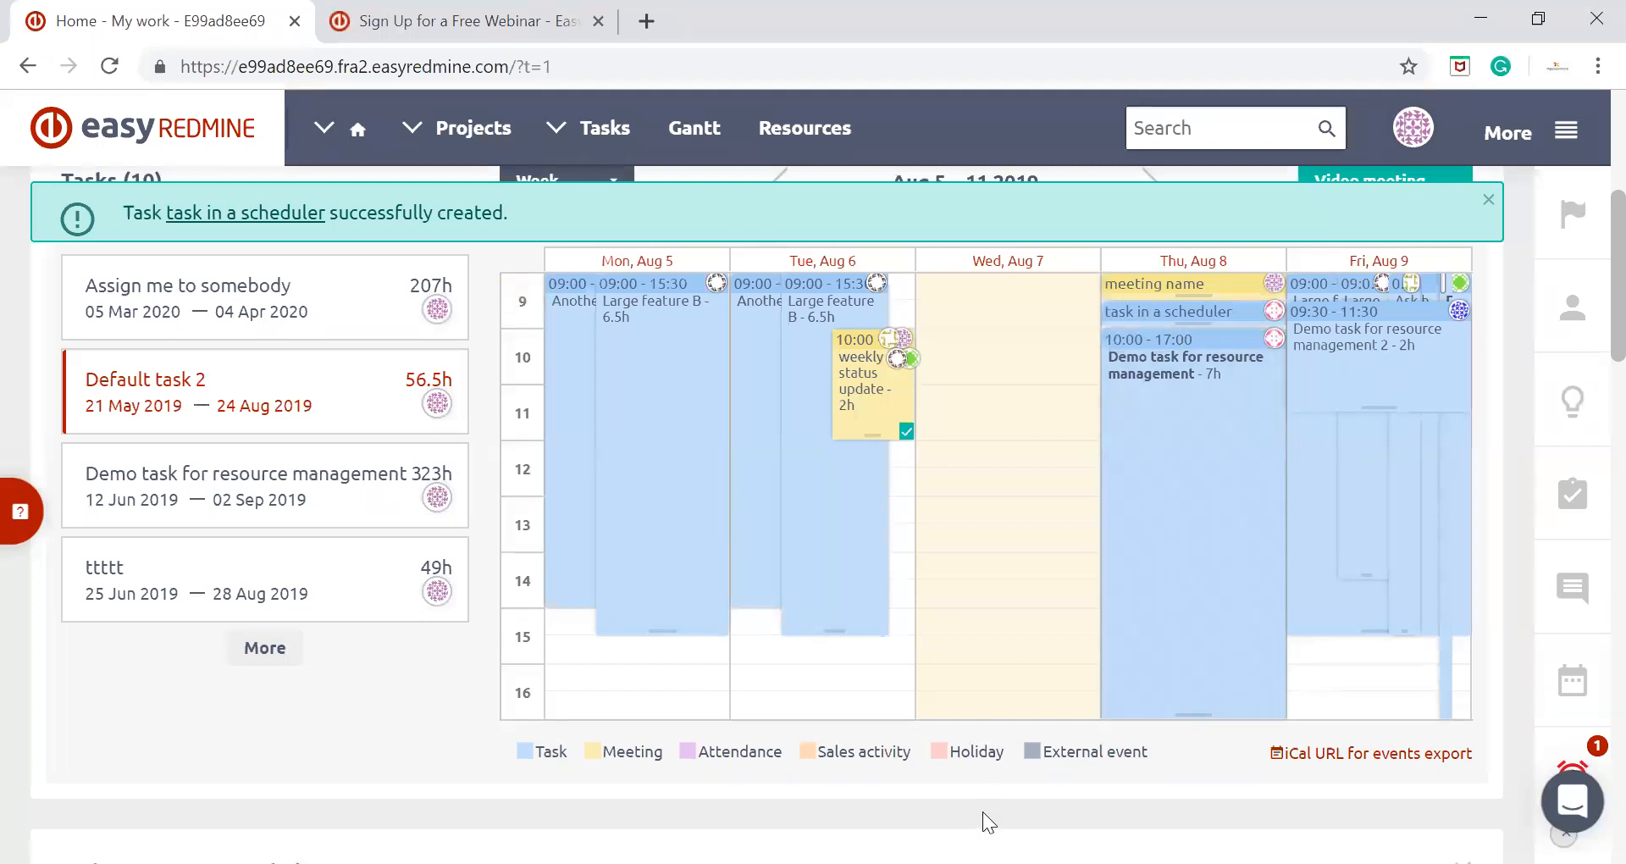
Create and save an all-day attendance with the Office activity for Friday, August 9
{"action": "left_click", "coordinate": [1337, 650]}
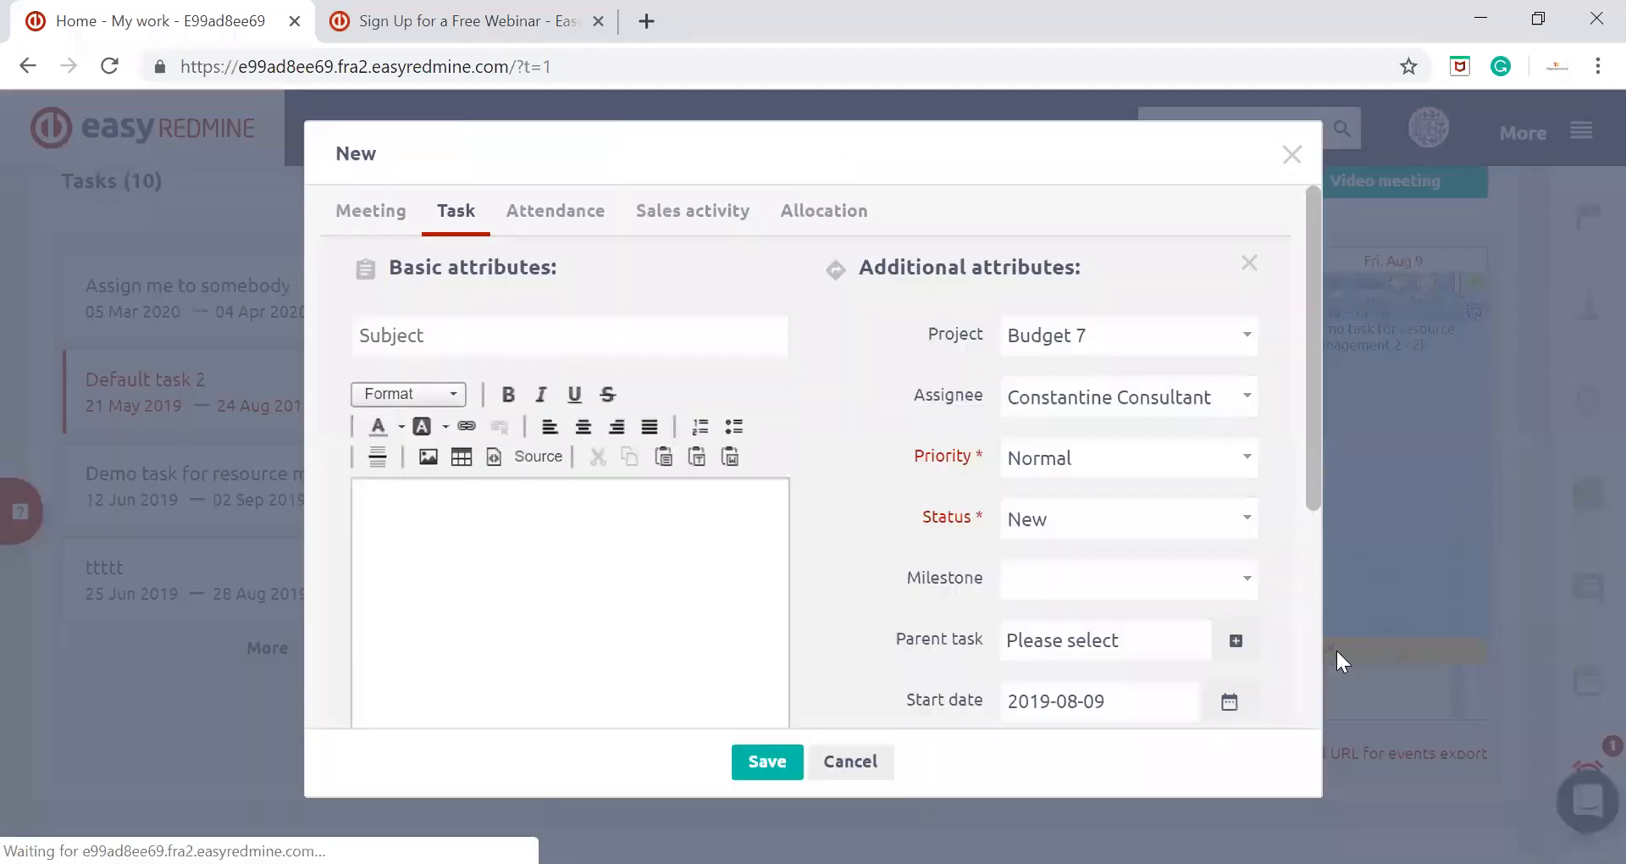
{"action": "left_click", "coordinate": [573, 213]}
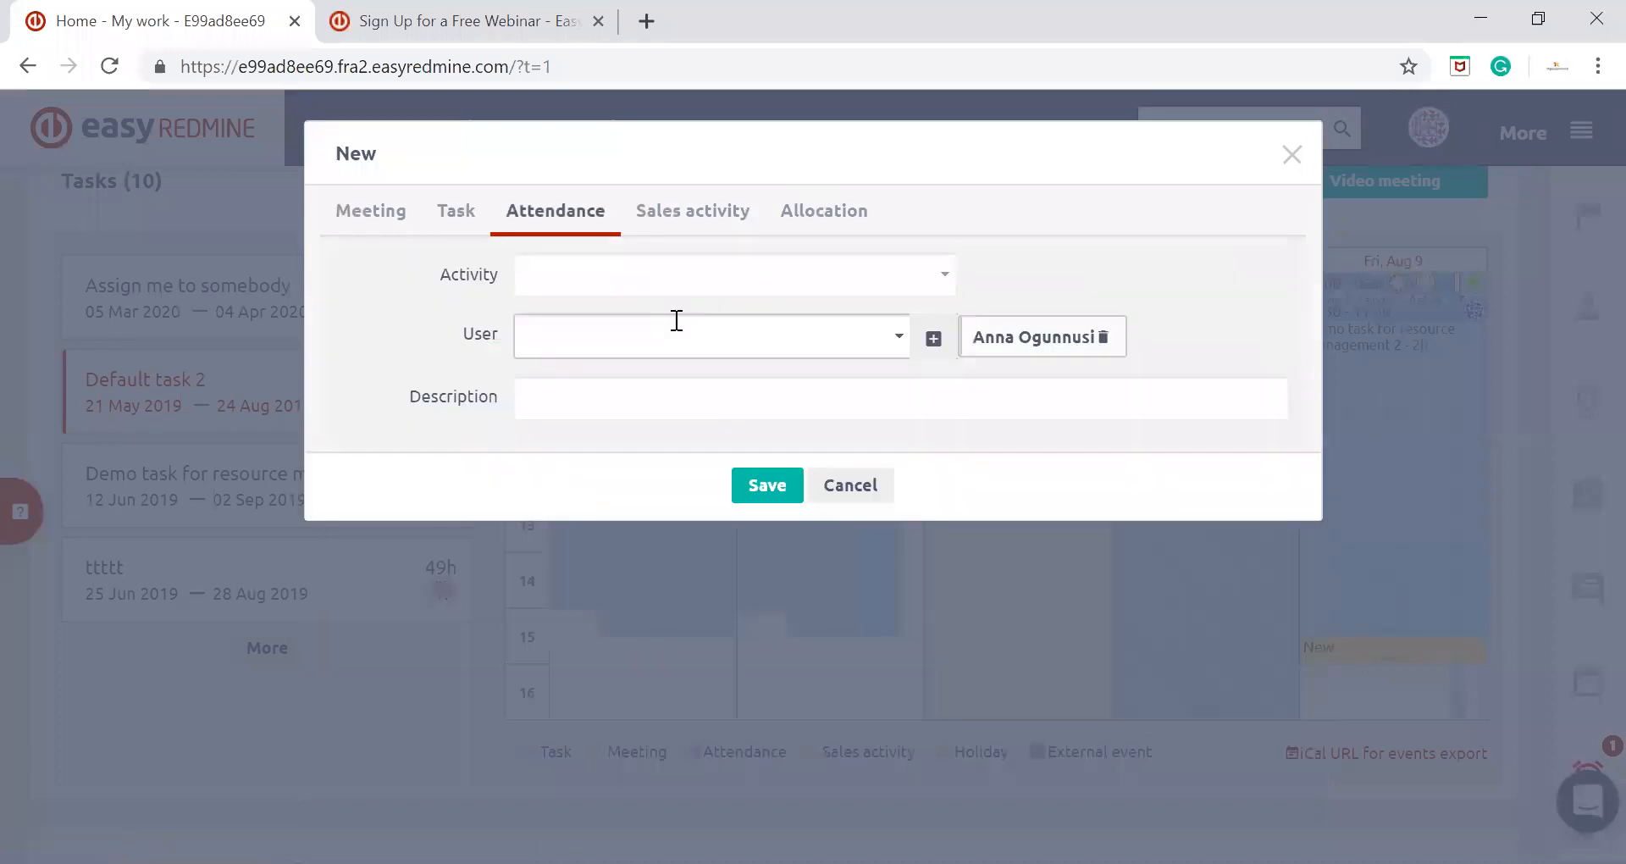
{"action": "left_click", "coordinate": [736, 286]}
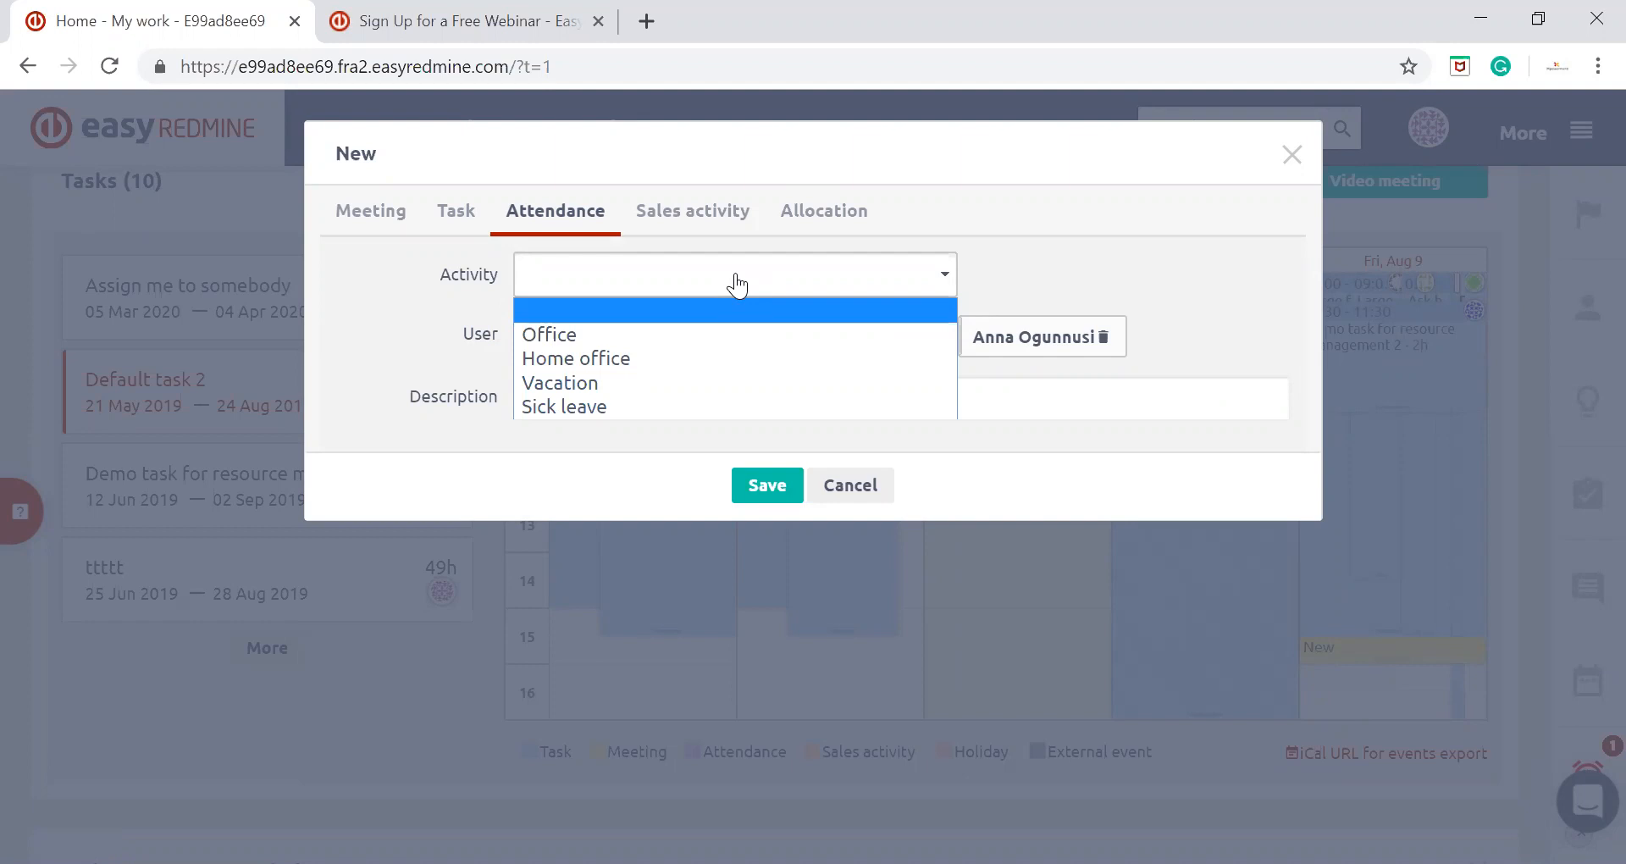
{"action": "left_click", "coordinate": [574, 332]}
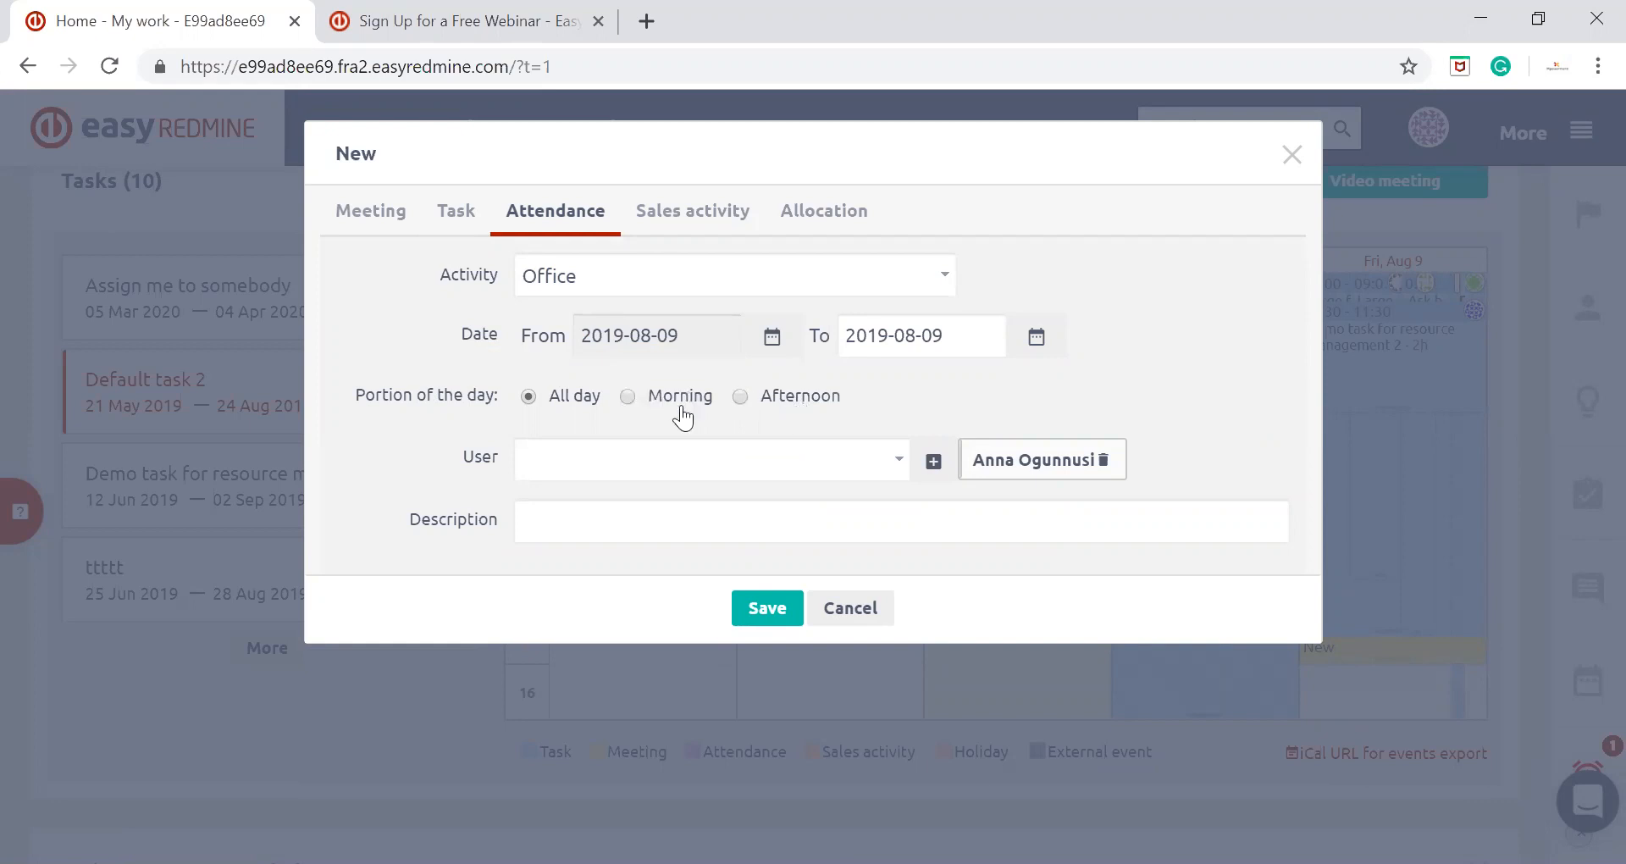
{"action": "left_click", "coordinate": [621, 523]}
{"action": "left_click", "coordinate": [760, 609]}
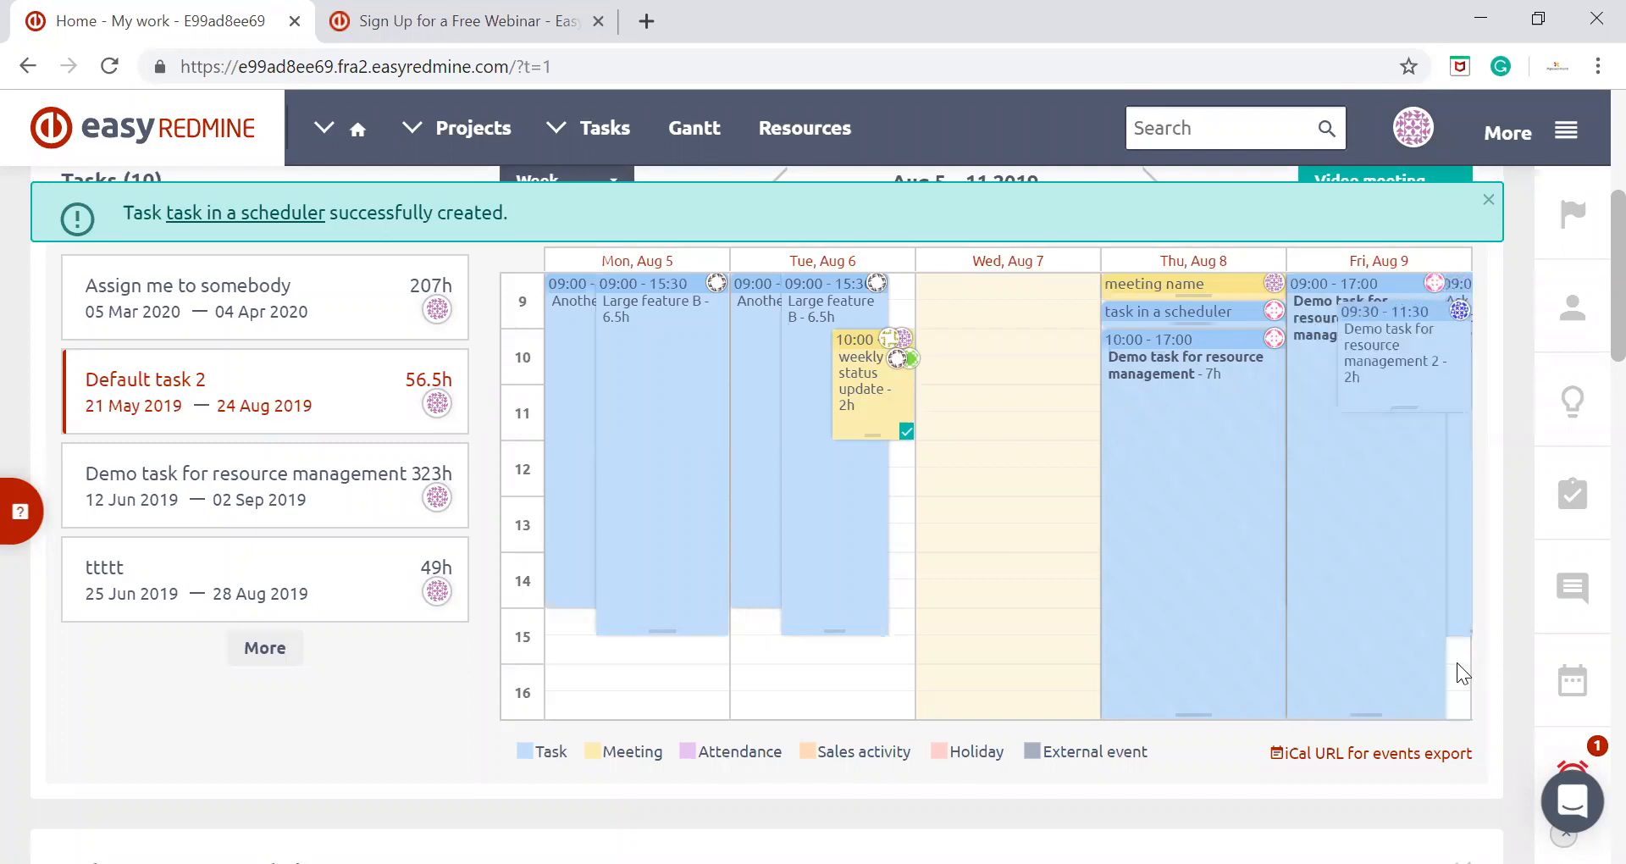
Open a new sales activity for Friday, August 9, at 04:00 PM and compare its CRM case and Contact types
{"action": "left_click", "coordinate": [1458, 686]}
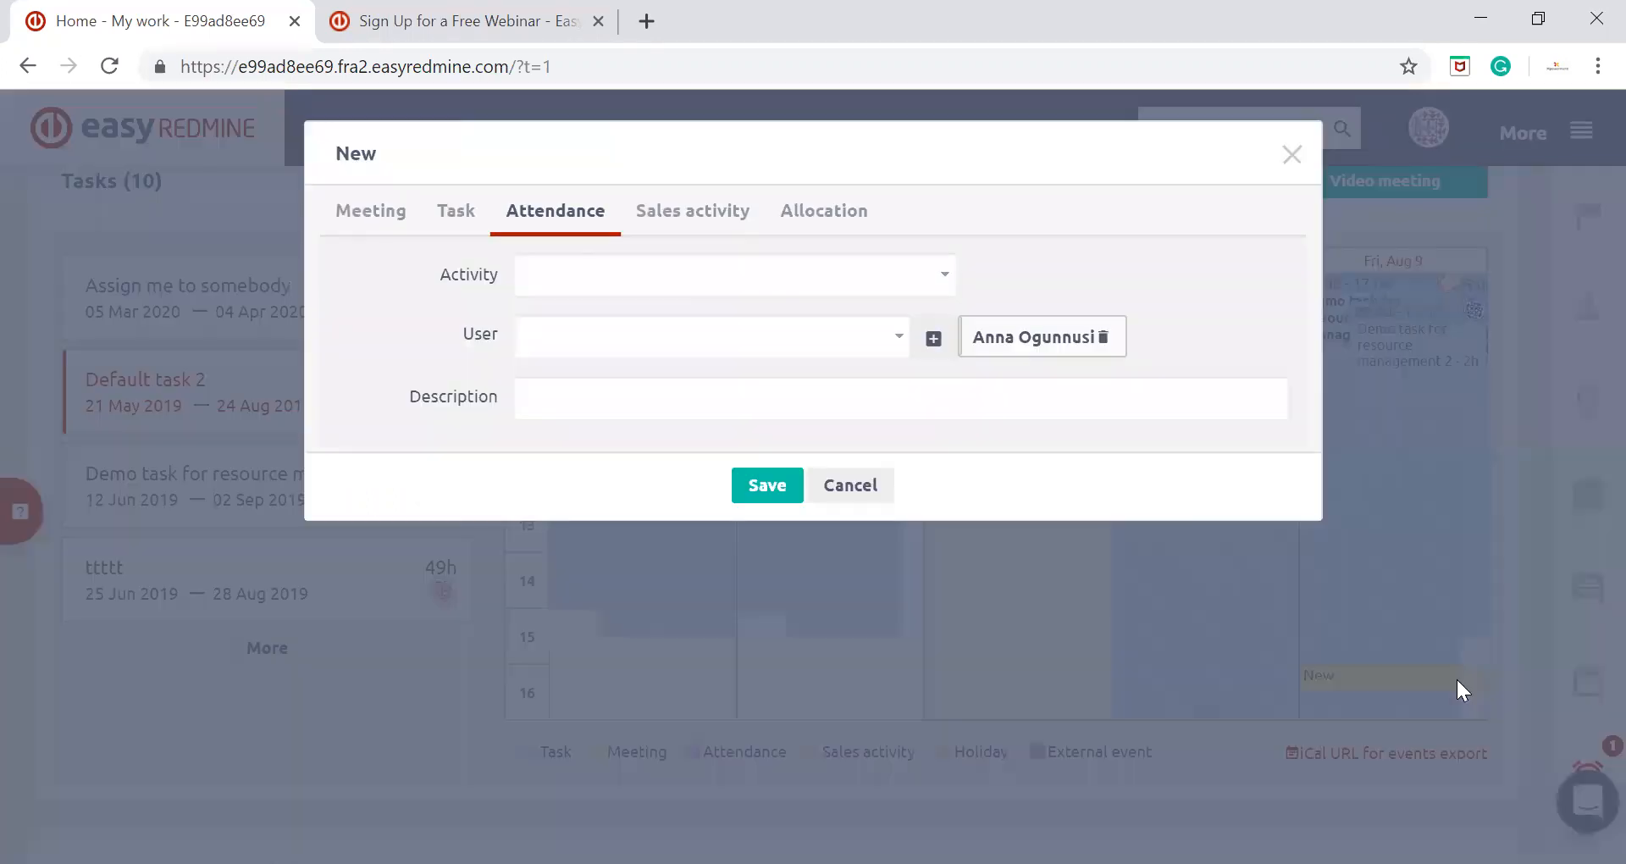
{"action": "left_click", "coordinate": [701, 213]}
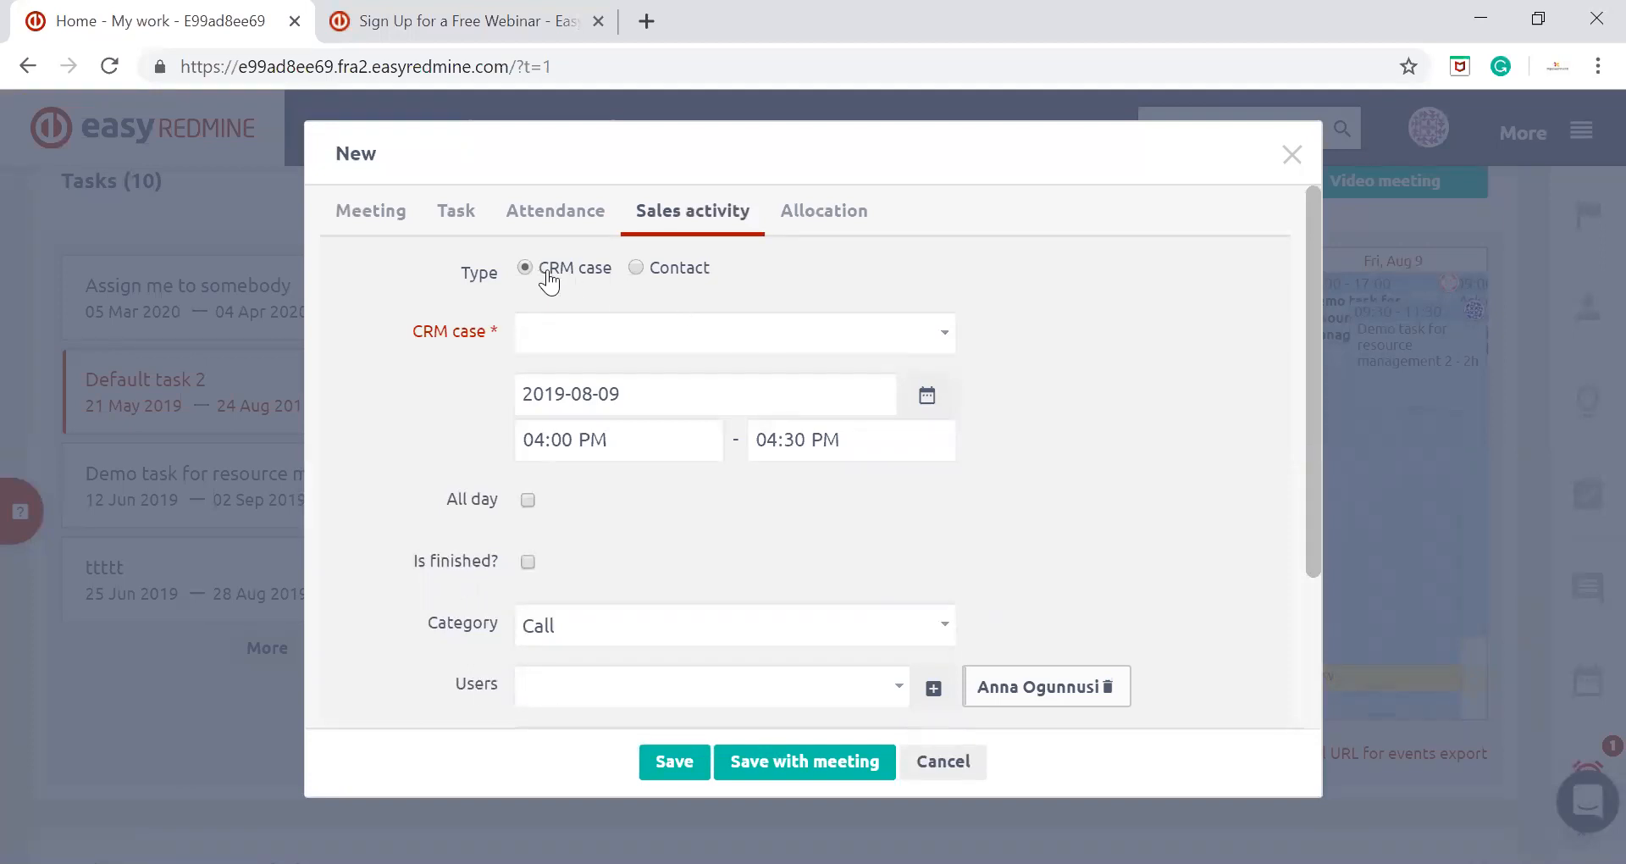
{"action": "left_click", "coordinate": [654, 271]}
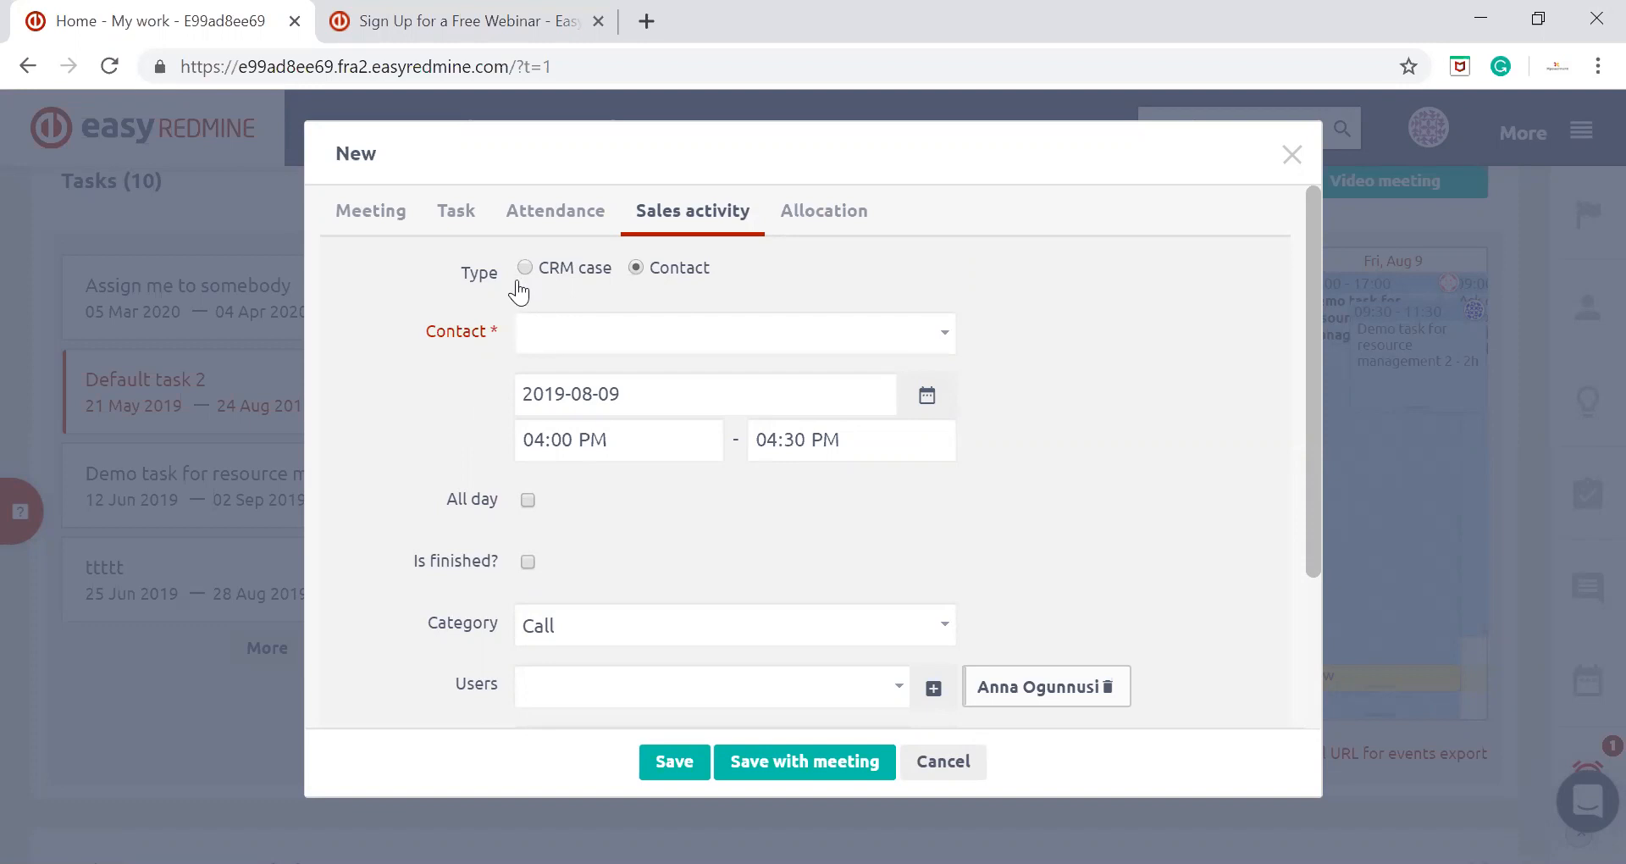
{"action": "left_click", "coordinate": [525, 269]}
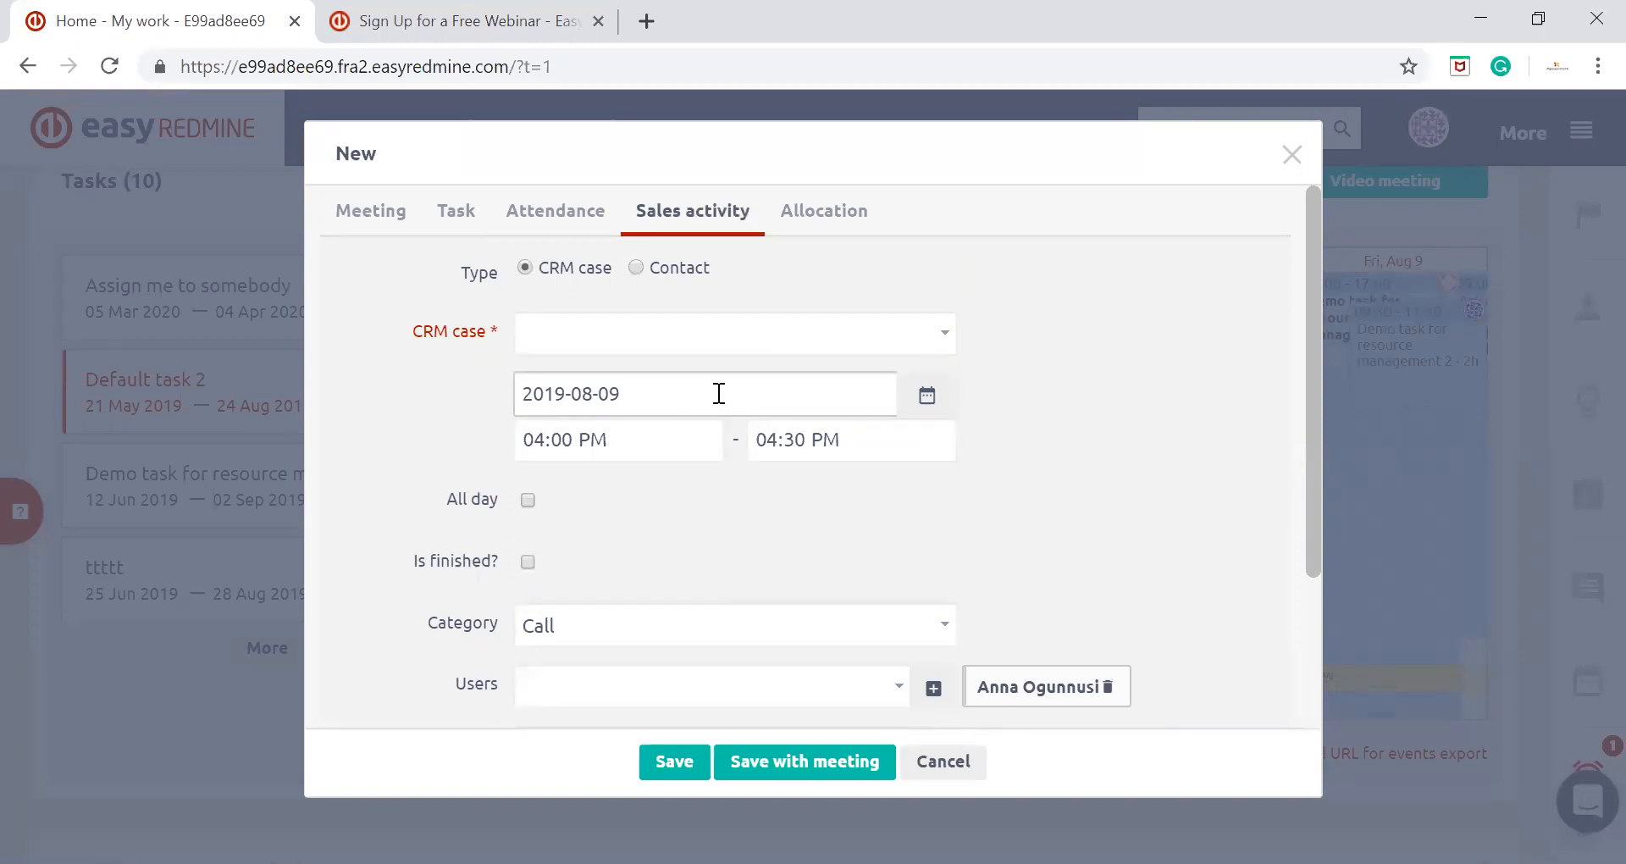
Review the sales activity's category choices and its users, contacts and description fields
{"action": "scroll", "coordinate": [469, 393], "scroll_direction": "down", "scroll_amount": 3}
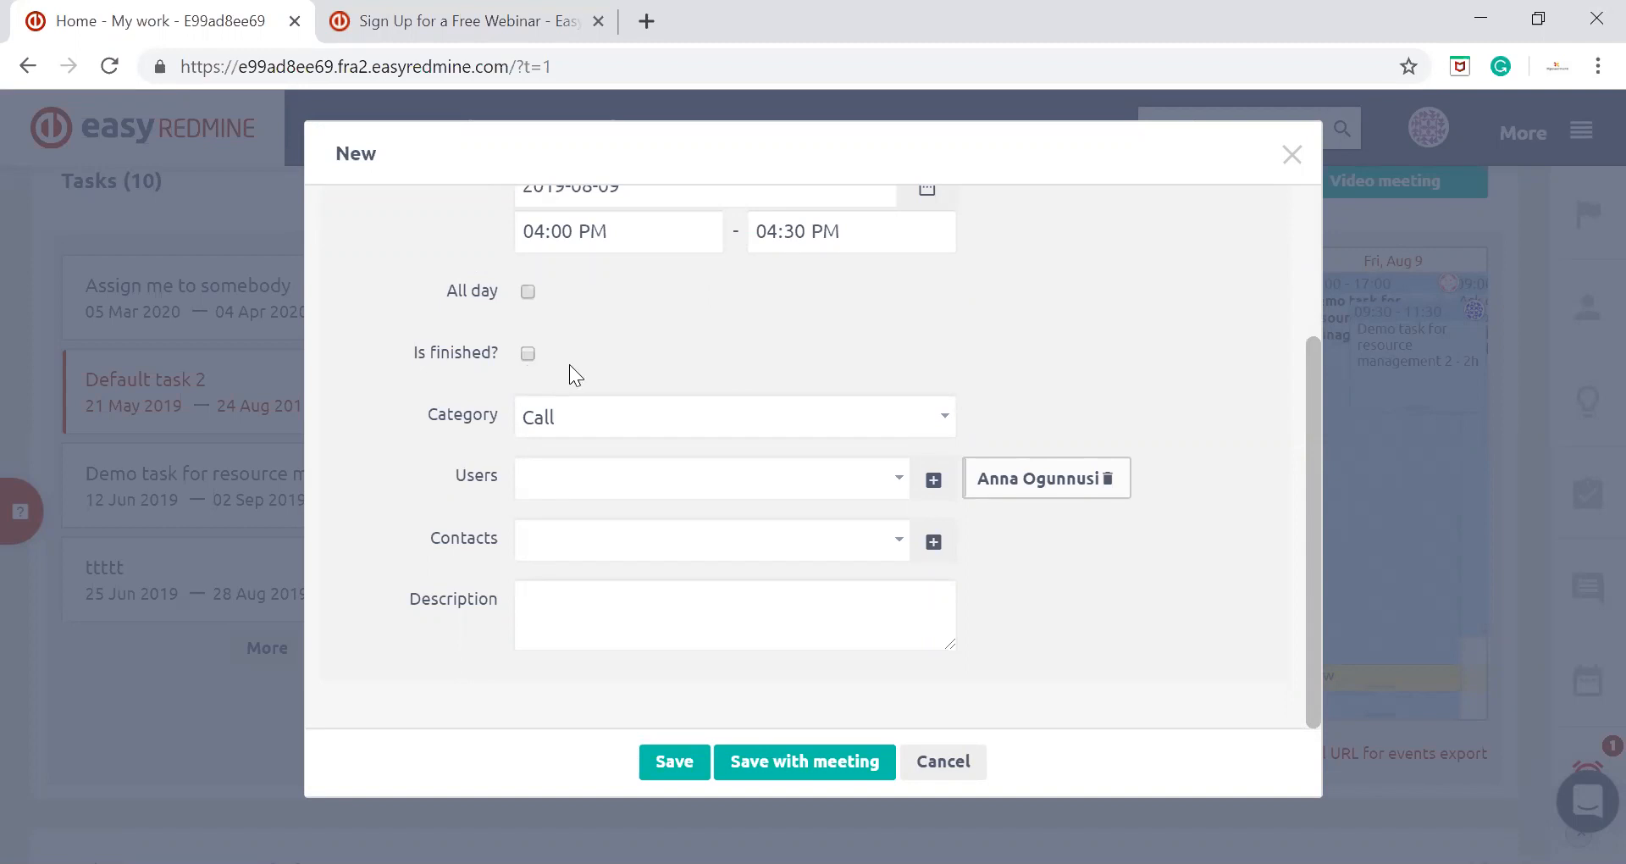
{"action": "left_click", "coordinate": [609, 421]}
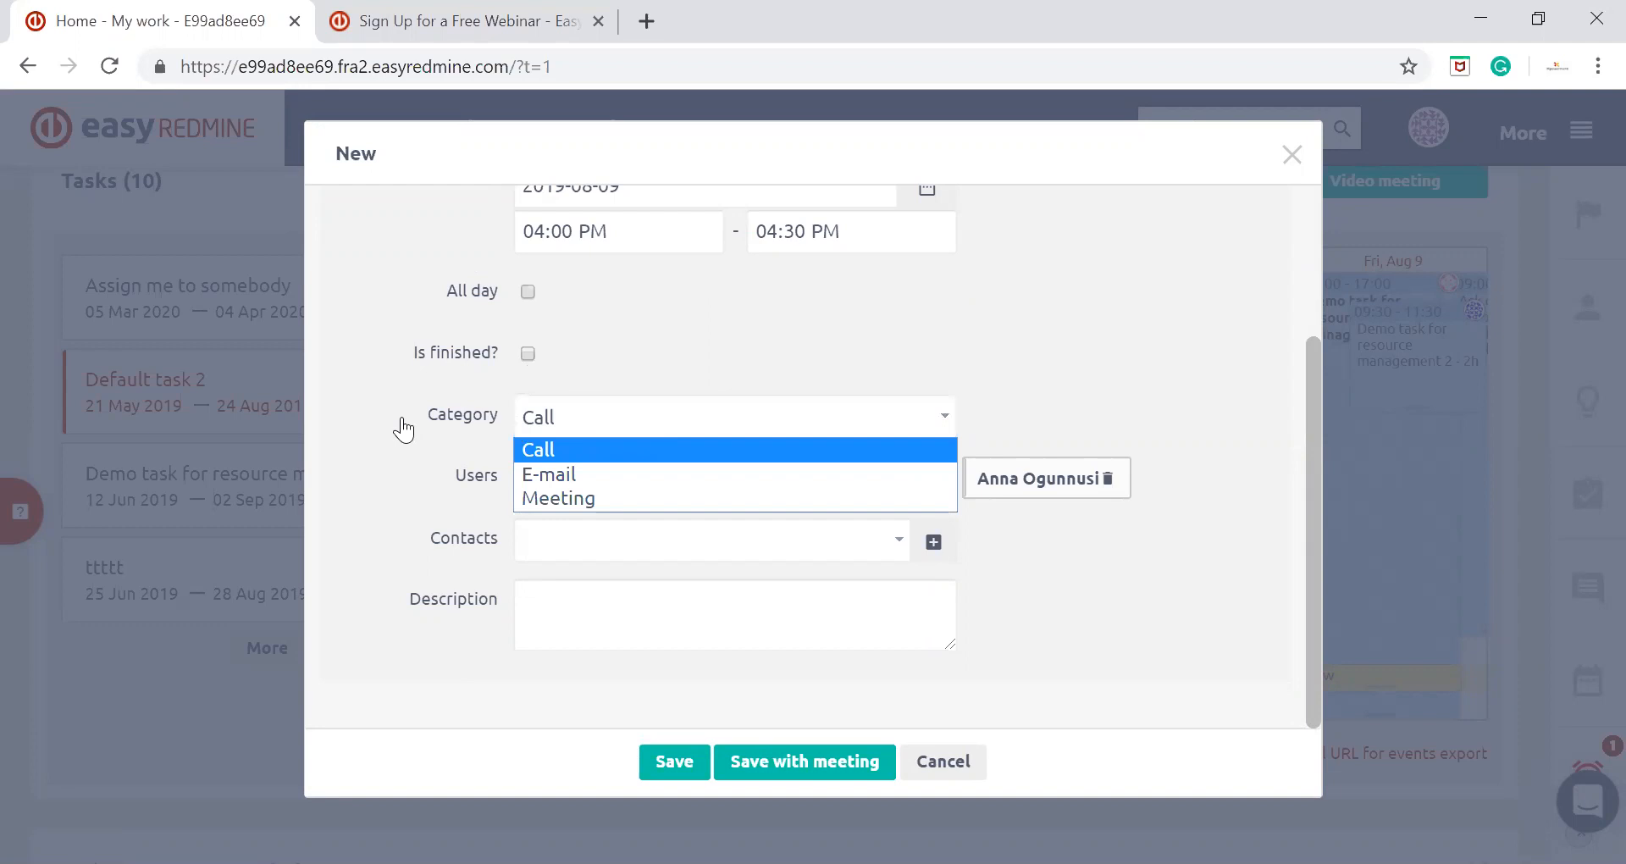
{"action": "left_click", "coordinate": [356, 443]}
{"action": "left_click", "coordinate": [526, 472]}
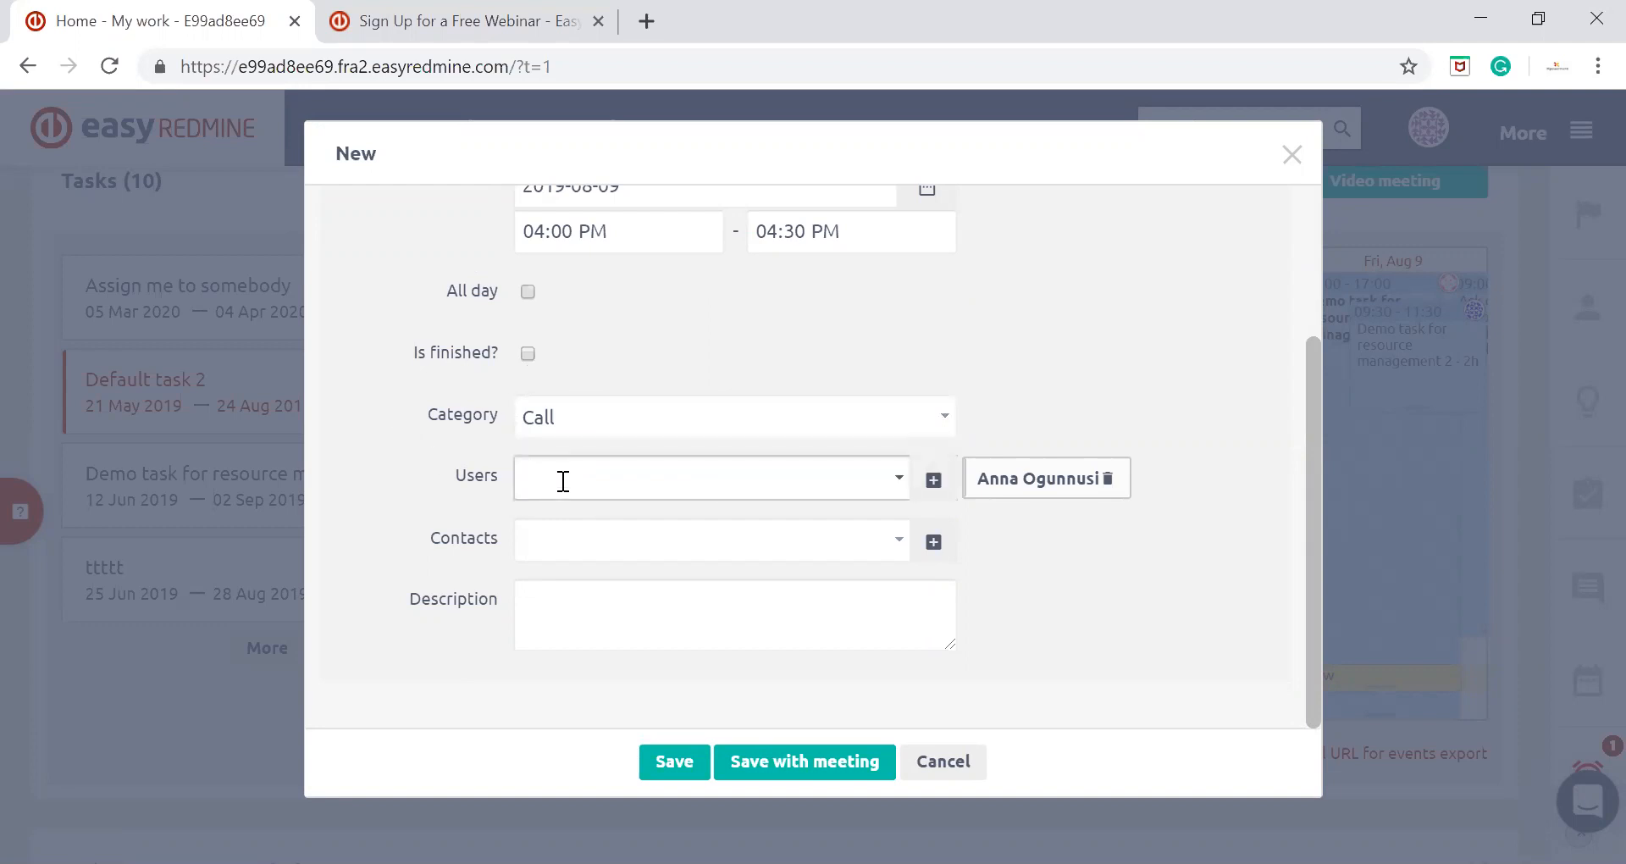
{"action": "left_click", "coordinate": [555, 538]}
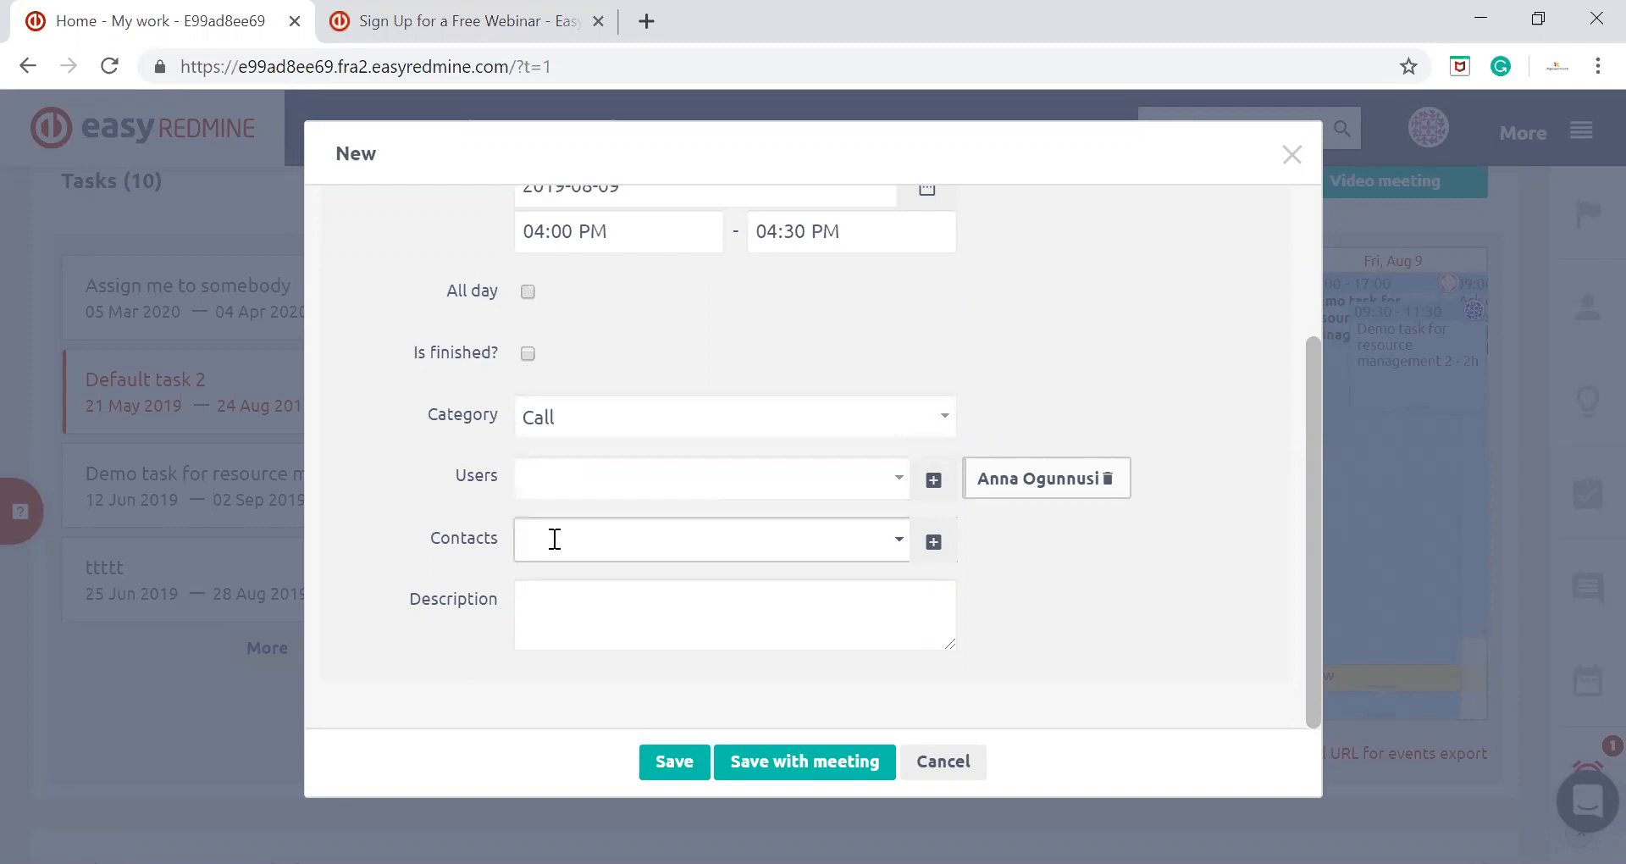
{"action": "left_click", "coordinate": [348, 467]}
{"action": "scroll", "coordinate": [358, 487], "scroll_direction": "up", "scroll_amount": 3}
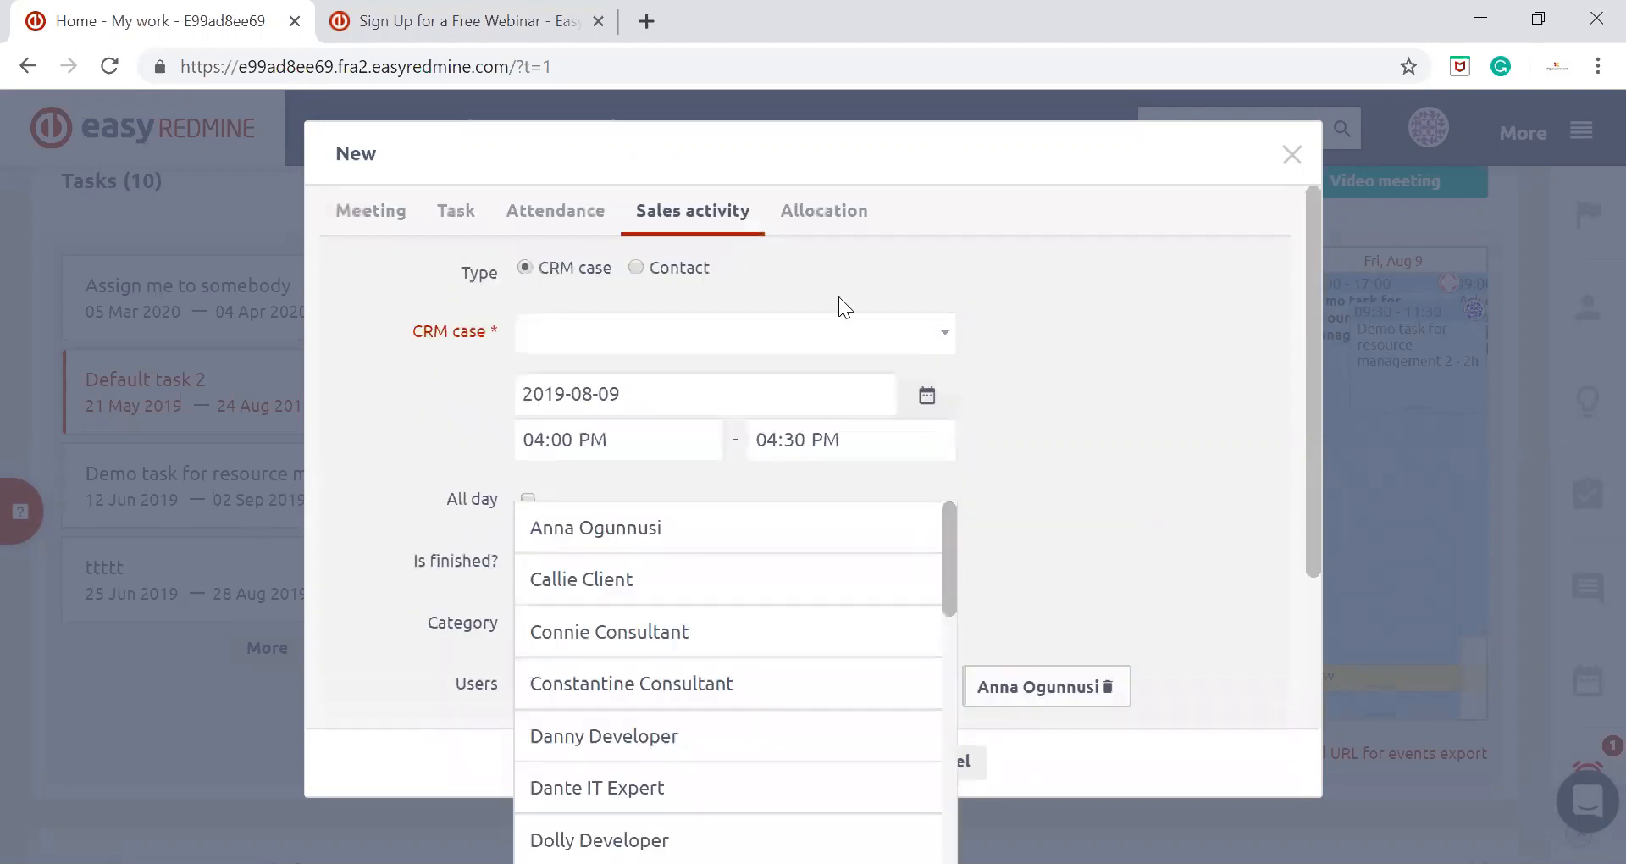
{"action": "scroll", "coordinate": [347, 410], "scroll_direction": "down", "scroll_amount": 3}
{"action": "left_click", "coordinate": [381, 430]}
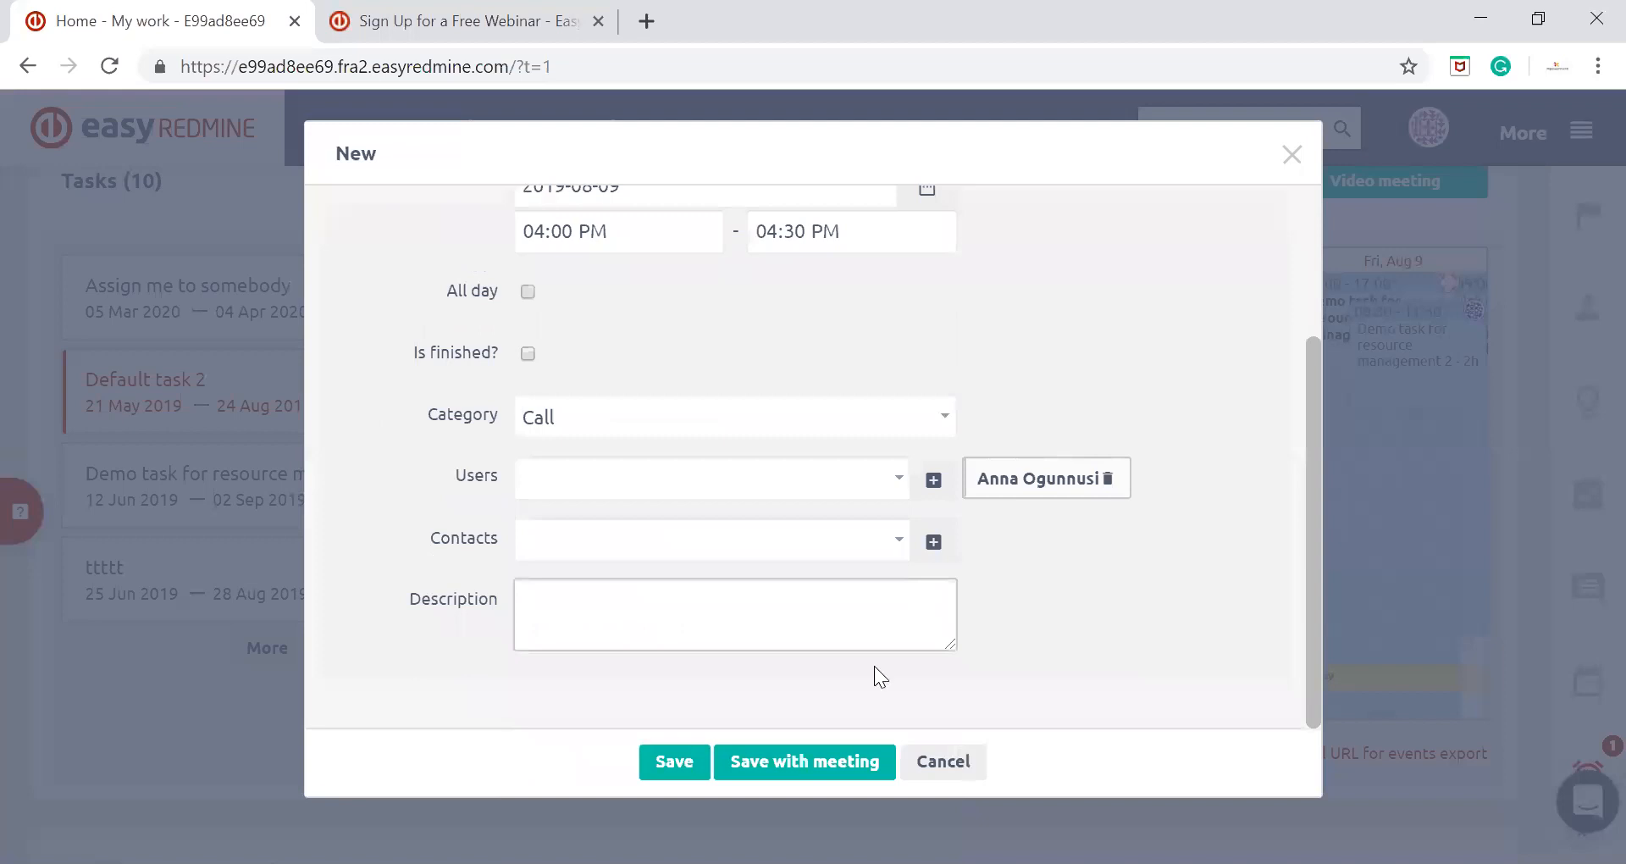
Try to save the sales activity, and set its category to Meeting
{"action": "left_click", "coordinate": [675, 760]}
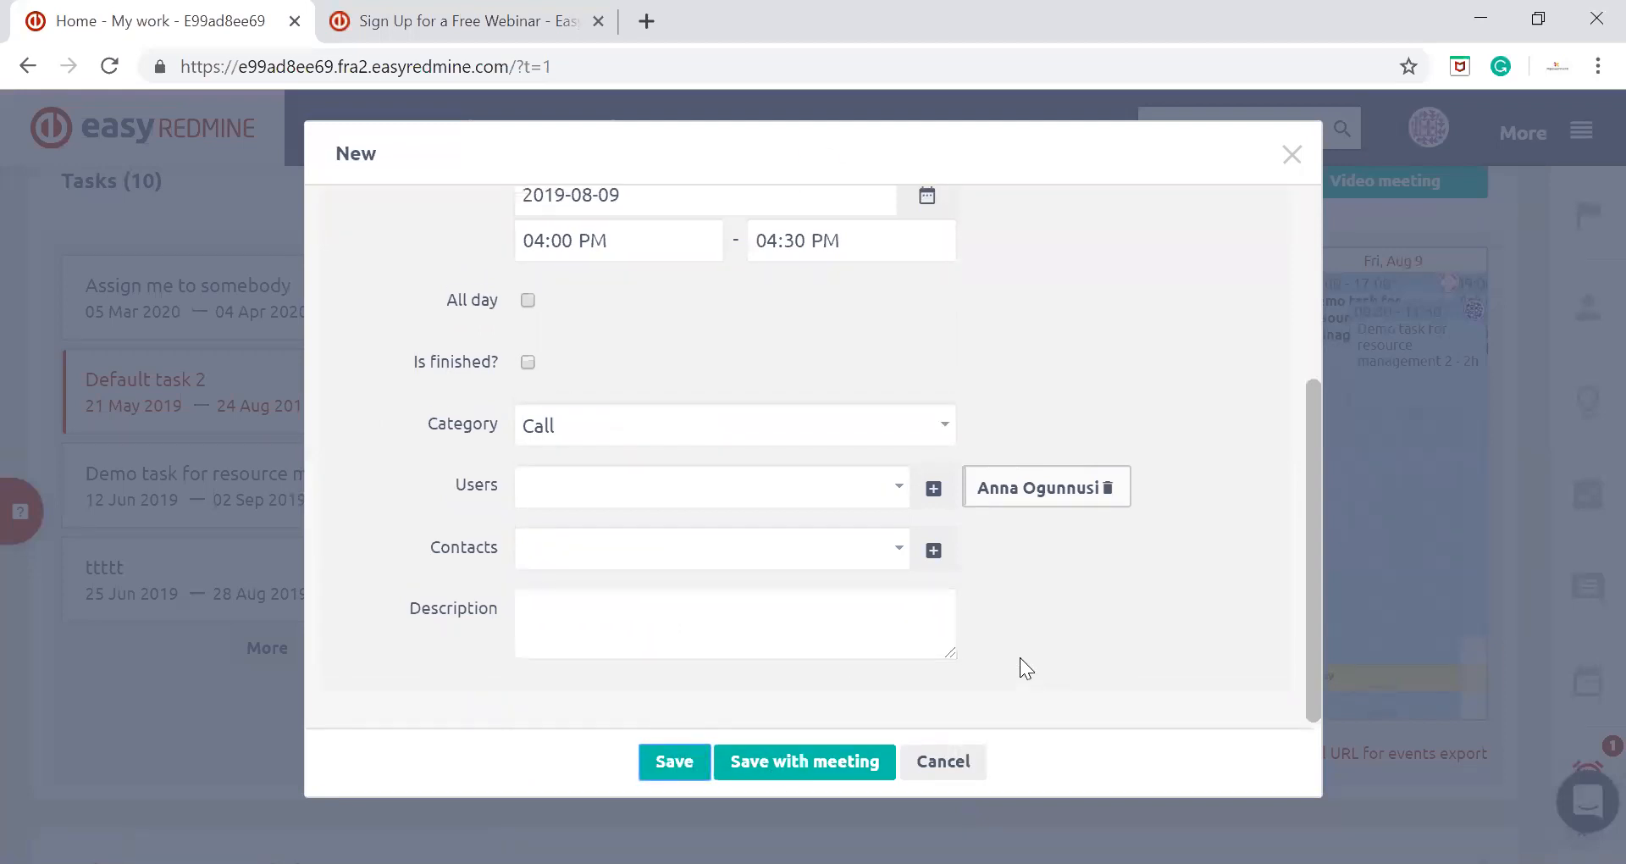
{"action": "scroll", "coordinate": [1019, 657], "scroll_direction": "down", "scroll_amount": 3}
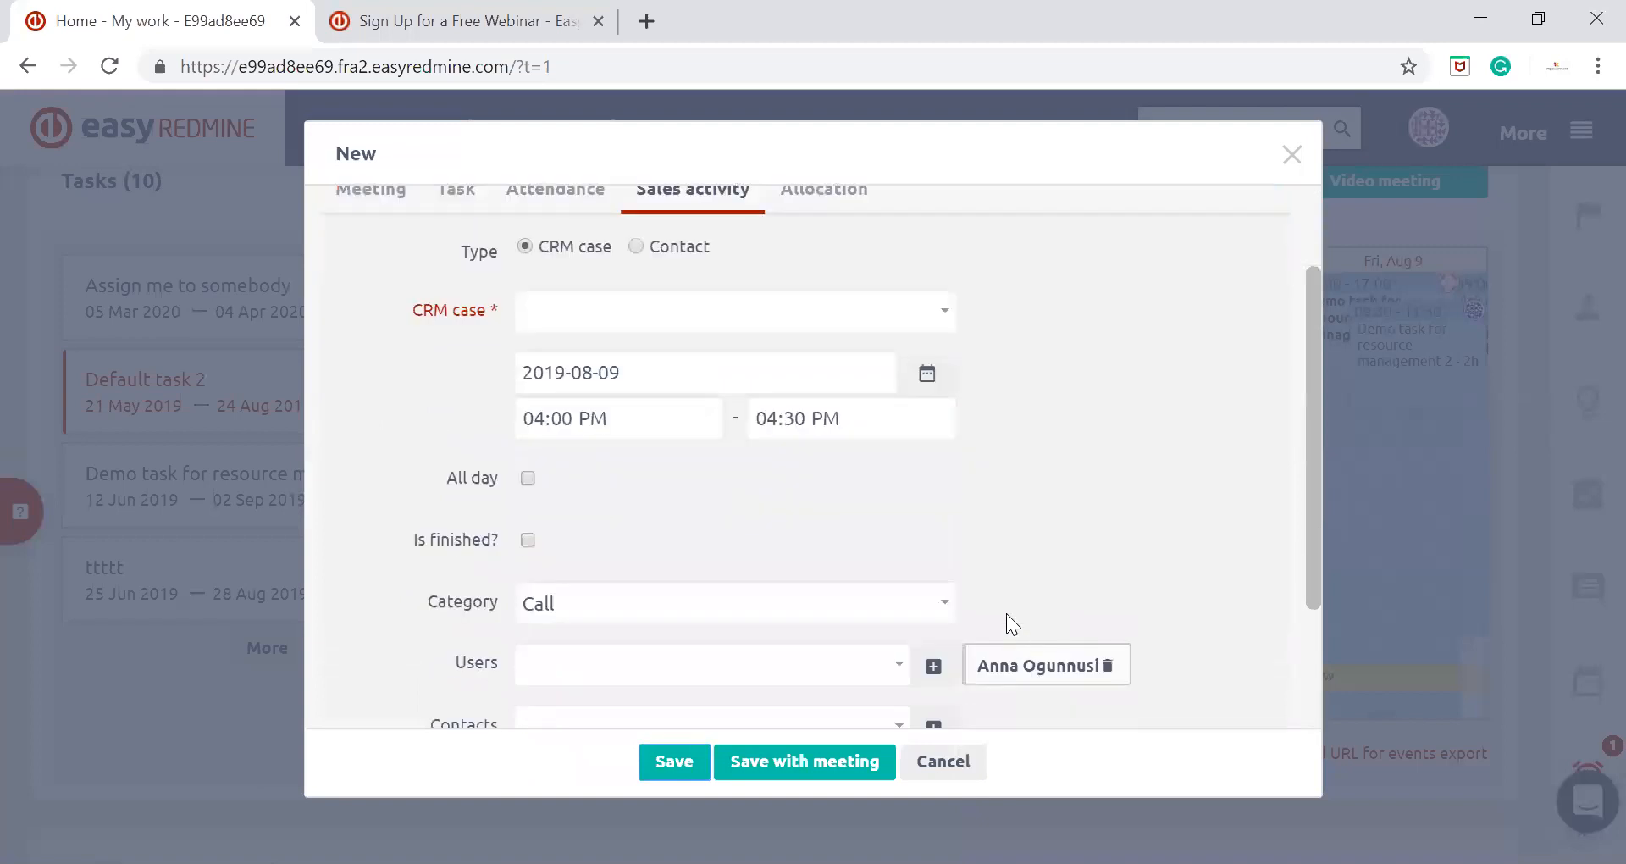
{"action": "scroll", "coordinate": [939, 427], "scroll_direction": "down", "scroll_amount": 3}
{"action": "left_click", "coordinate": [907, 417]}
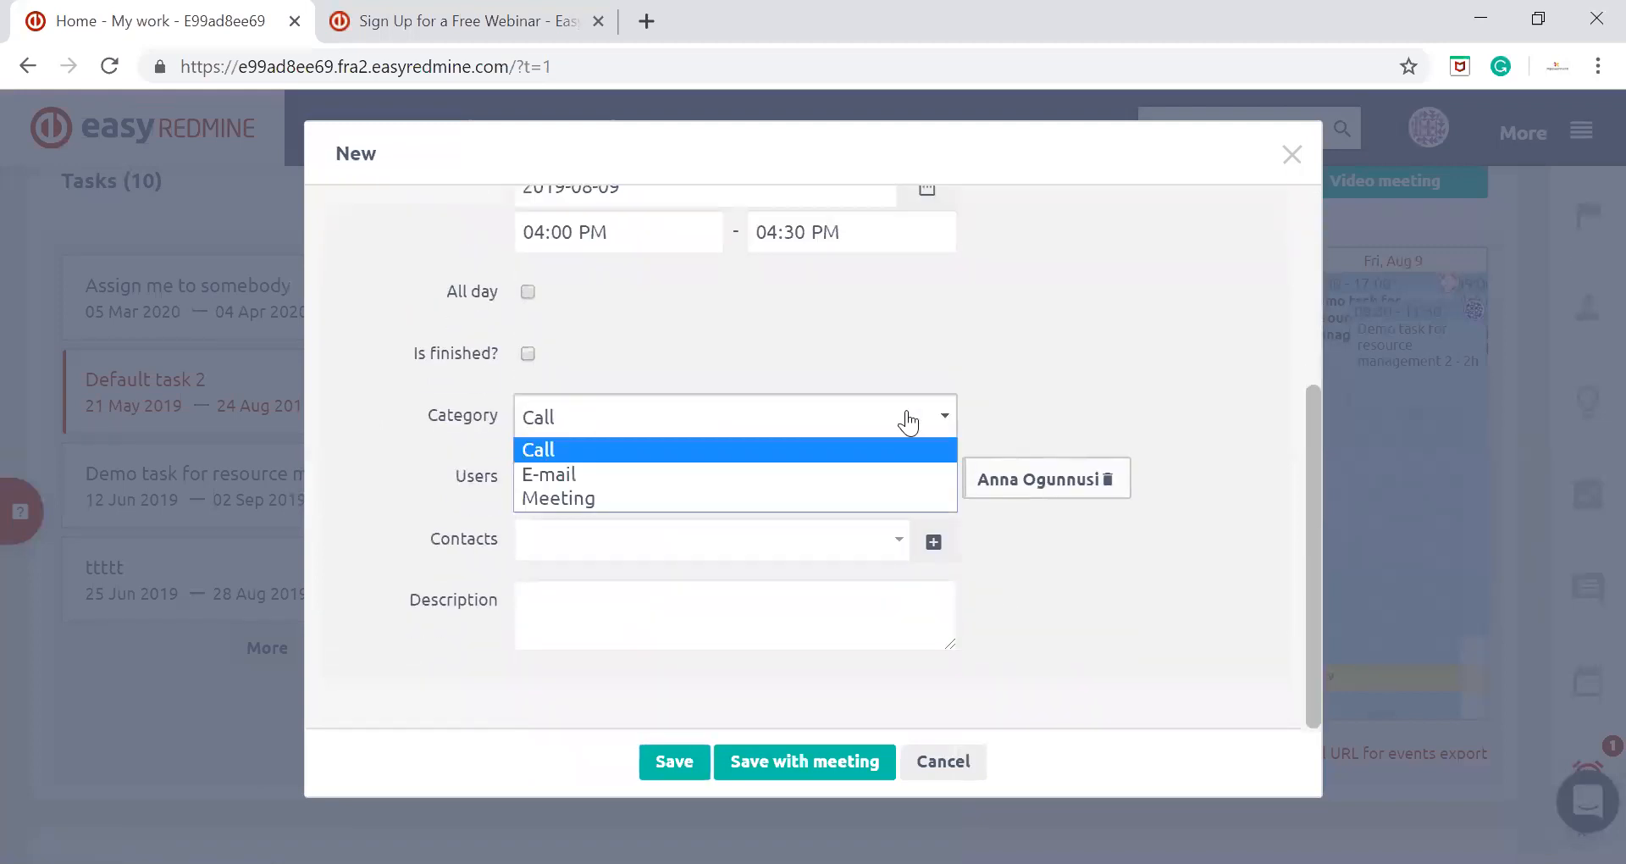
{"action": "left_click", "coordinate": [547, 500]}
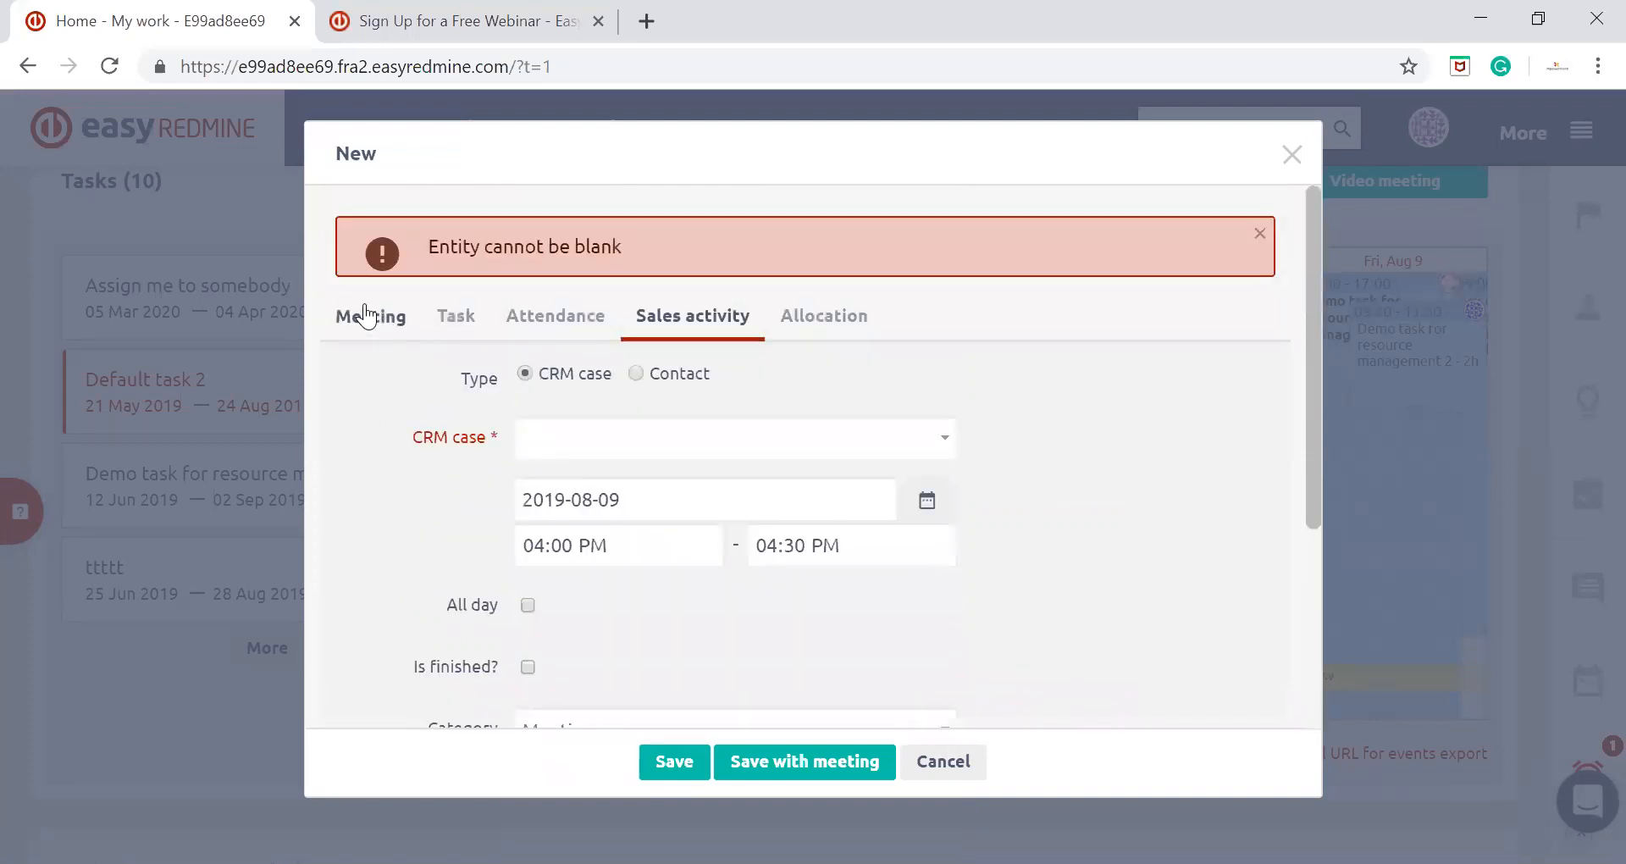
Try to save the sales activity together with a meeting, and close the form without keeping it
{"action": "scroll", "coordinate": [1006, 517], "scroll_direction": "down", "scroll_amount": 3}
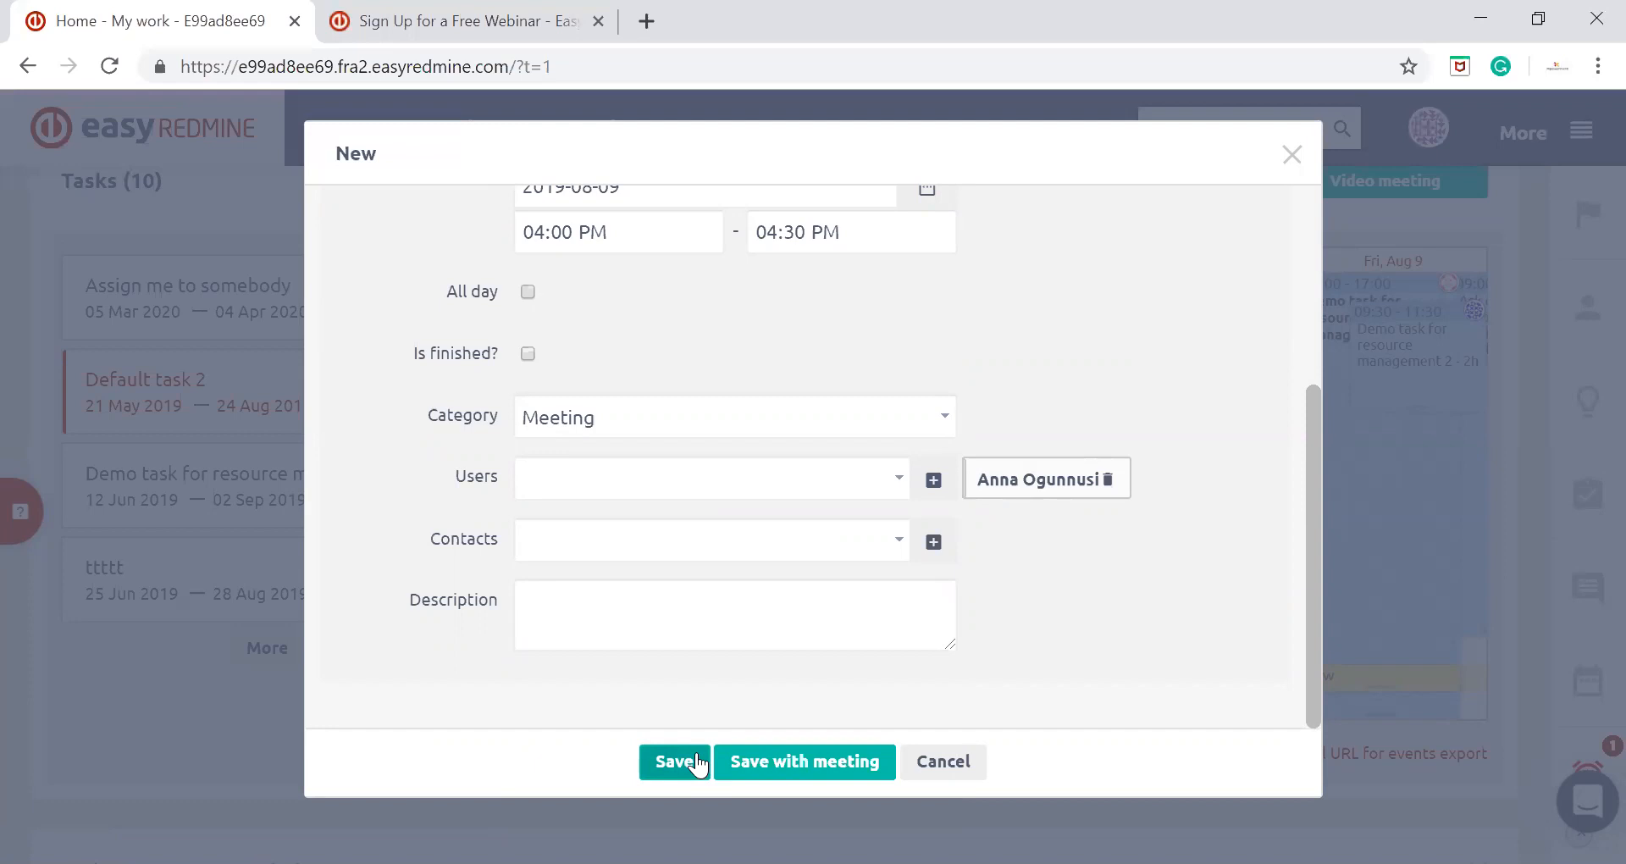
{"action": "left_click", "coordinate": [865, 760]}
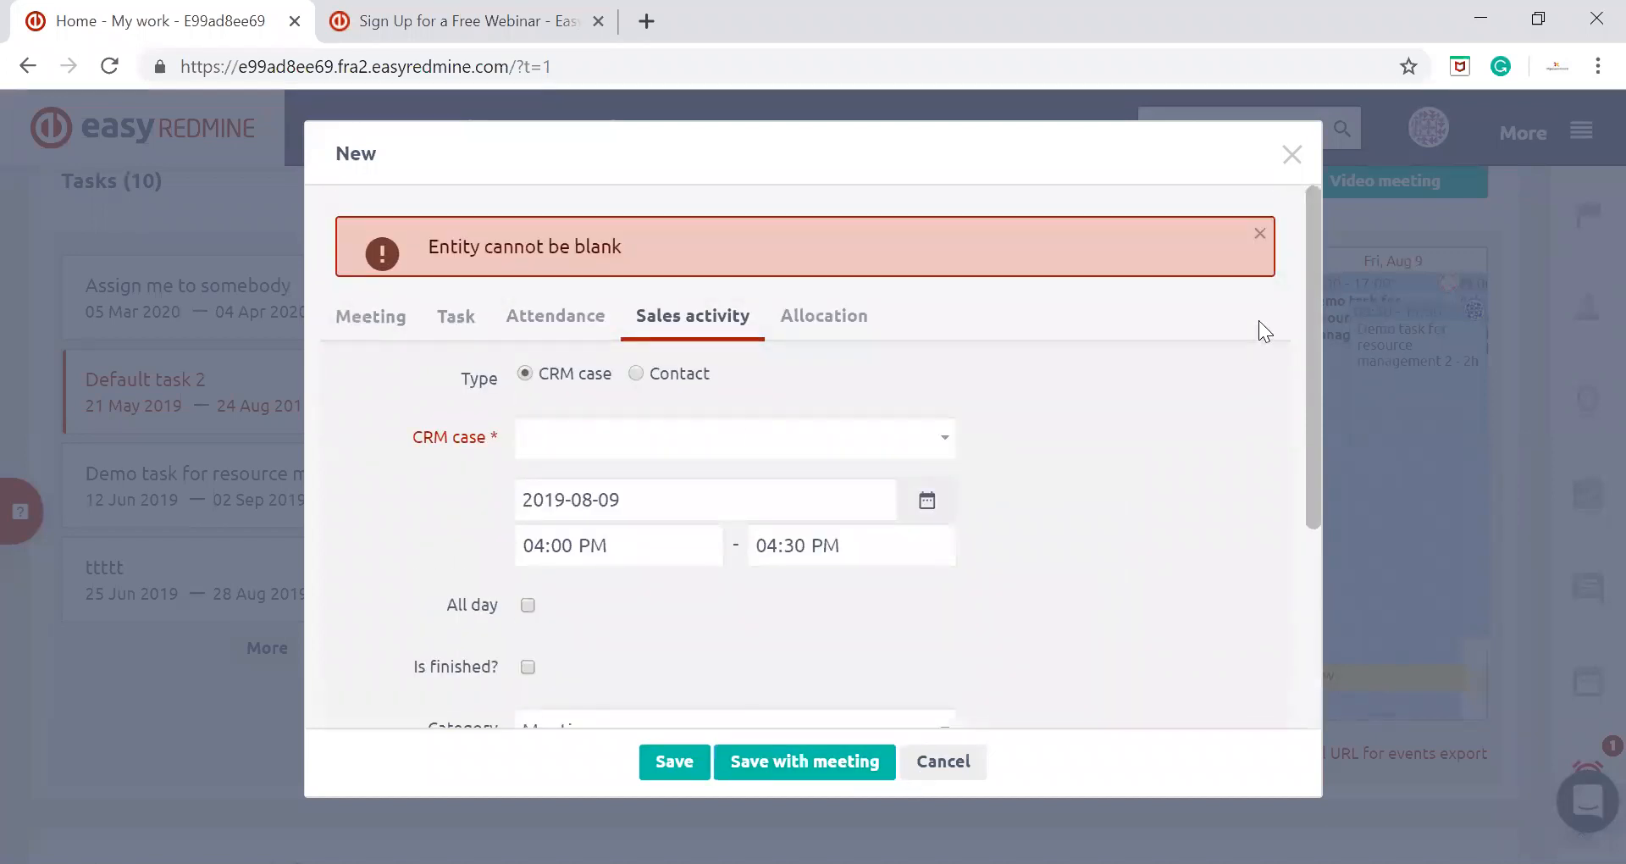
{"action": "scroll", "coordinate": [1266, 342], "scroll_direction": "down", "scroll_amount": 3}
{"action": "left_click", "coordinate": [1291, 155]}
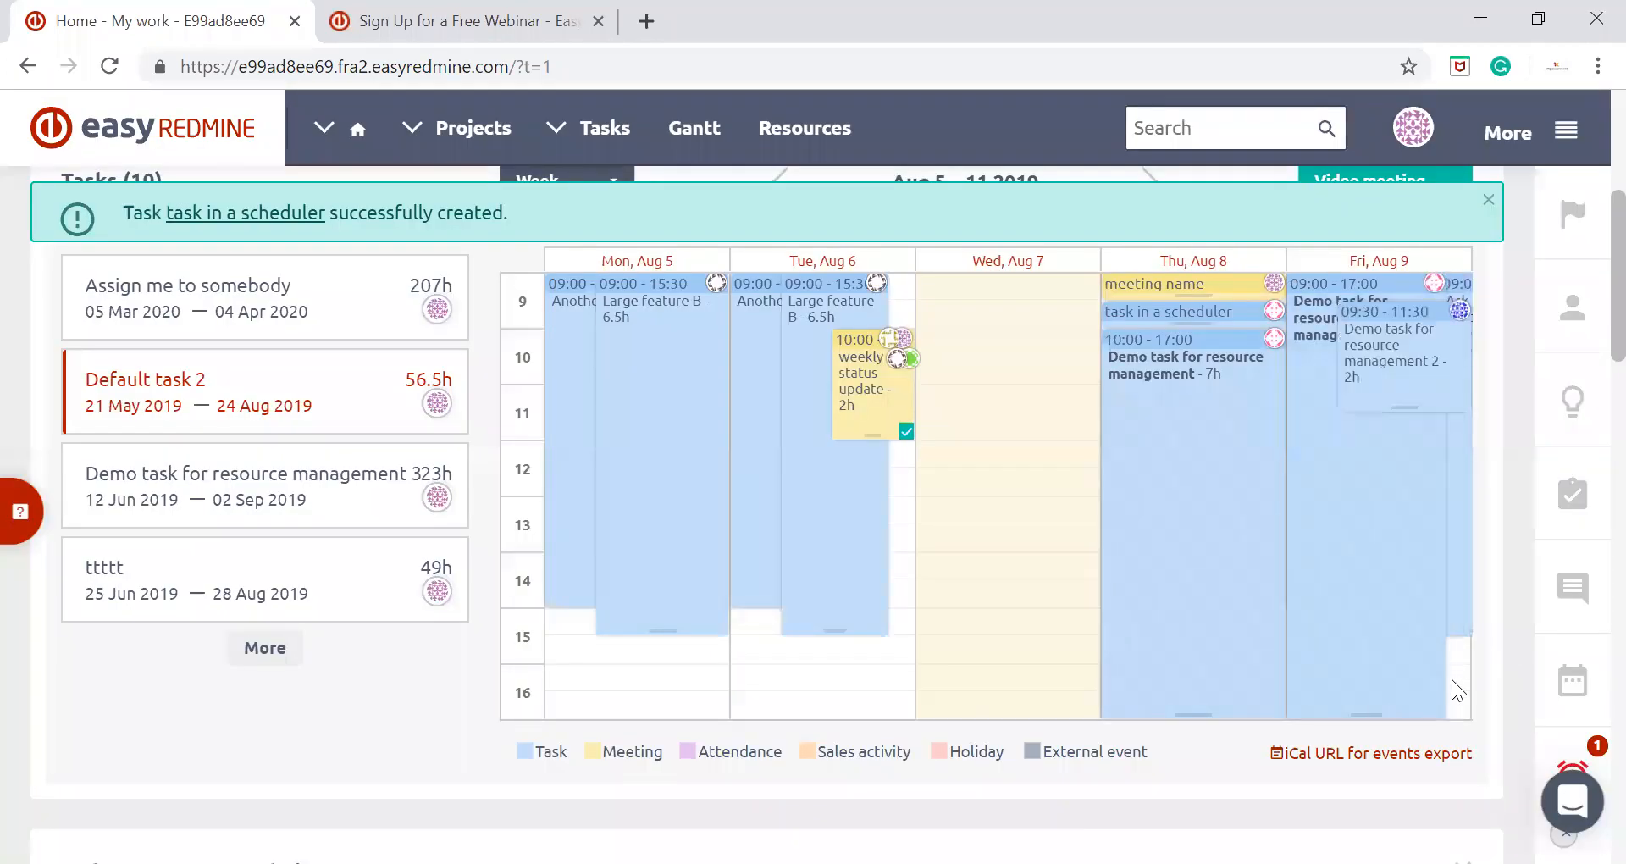
Fill in an allocation of "Demo task for resource management" for August 9, 04:00 PM to 04:30 PM, and discard it
{"action": "left_click", "coordinate": [1451, 679]}
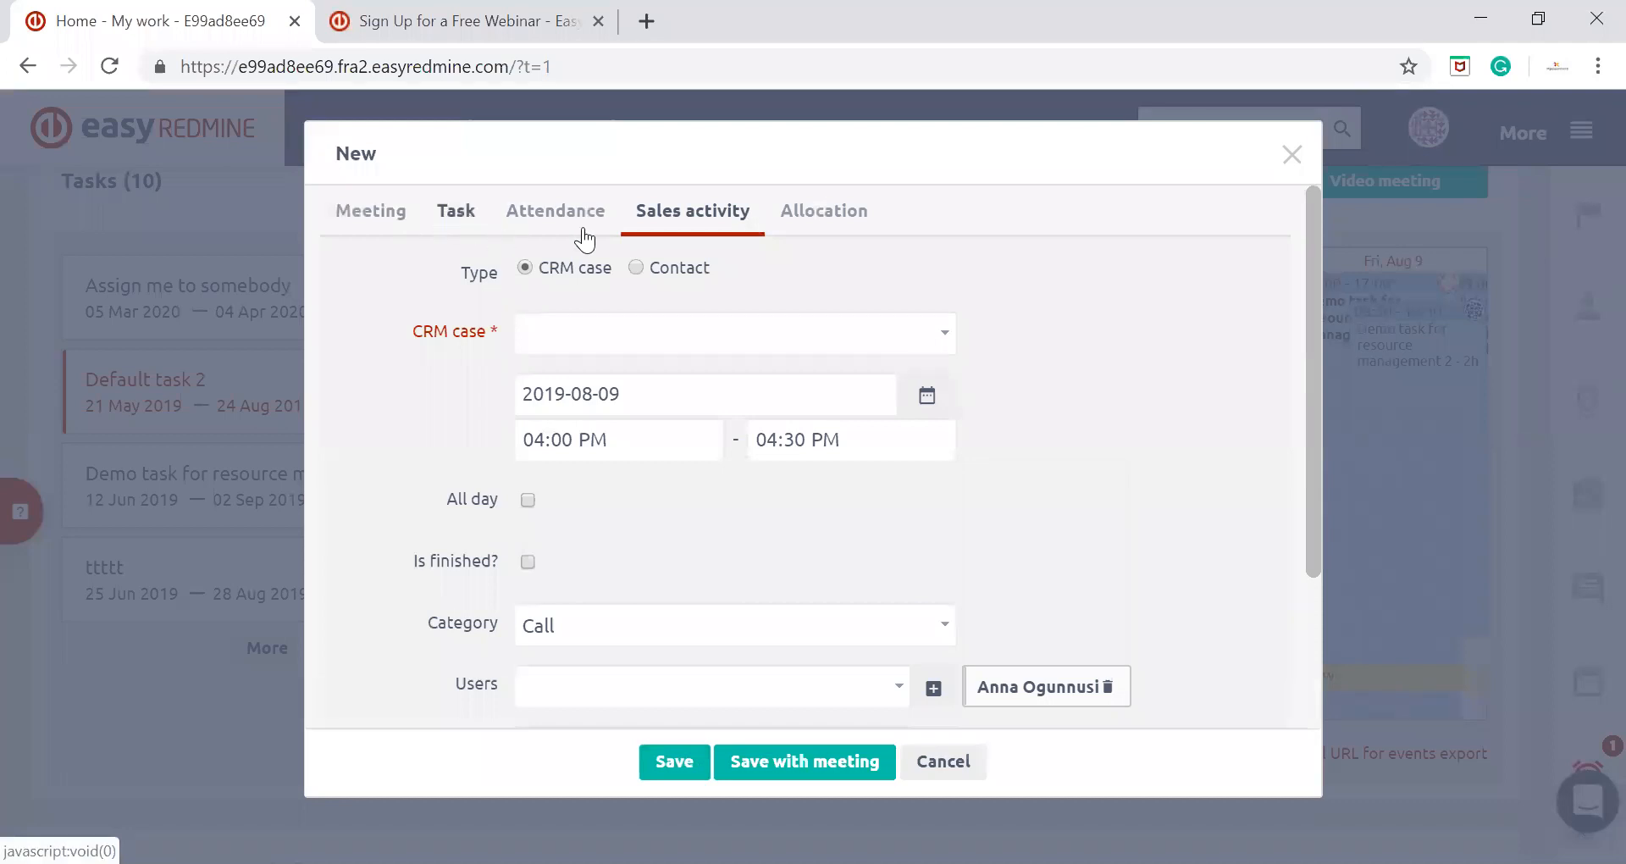
{"action": "left_click", "coordinate": [851, 226]}
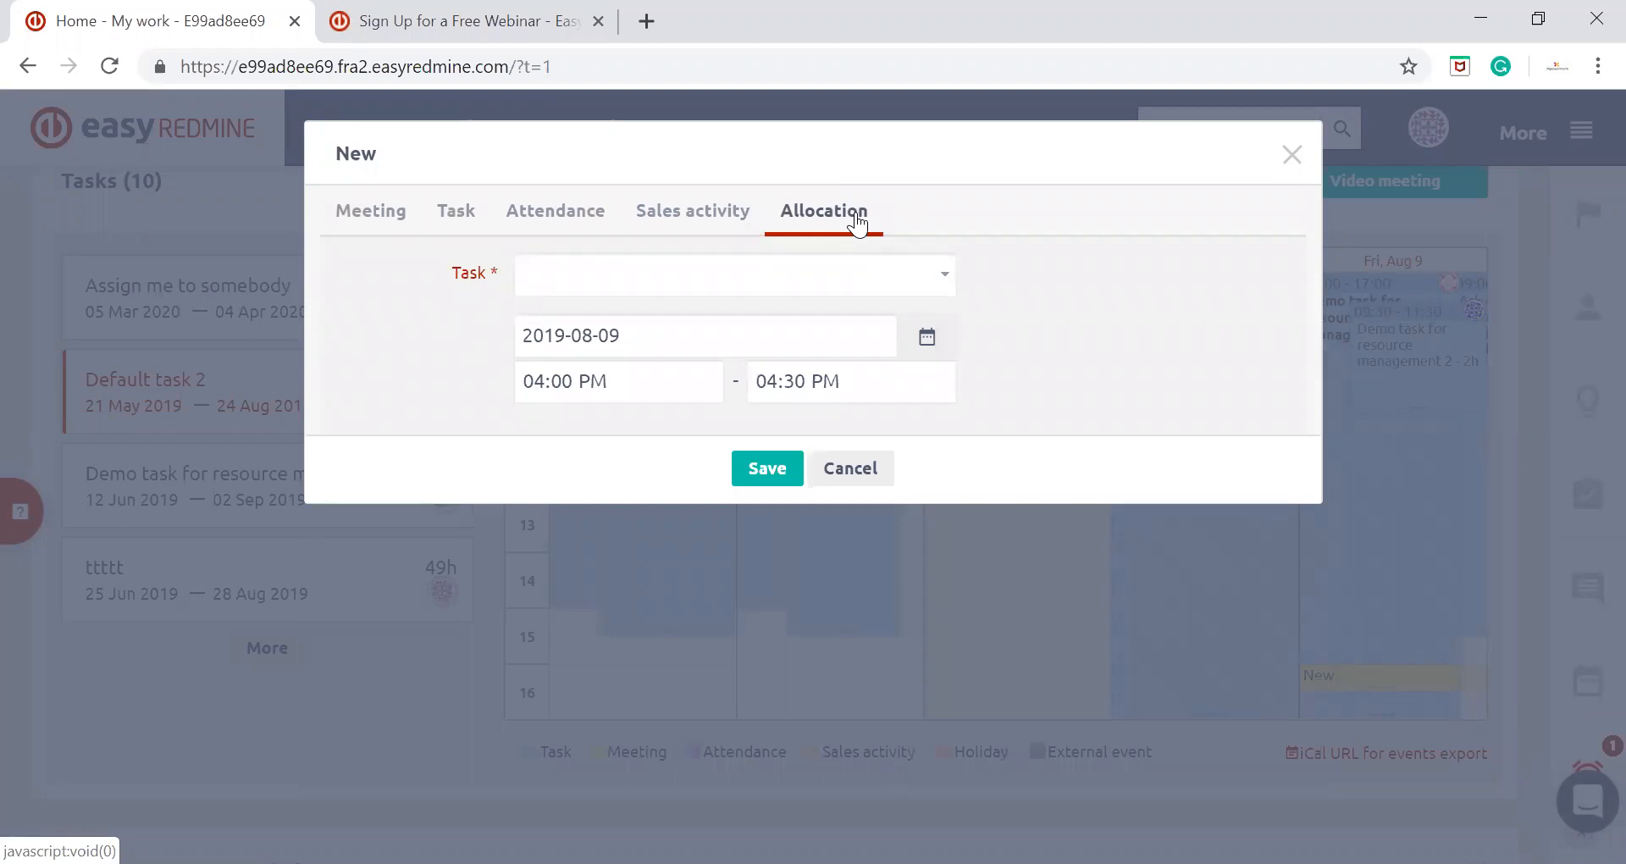
{"action": "left_click", "coordinate": [835, 279]}
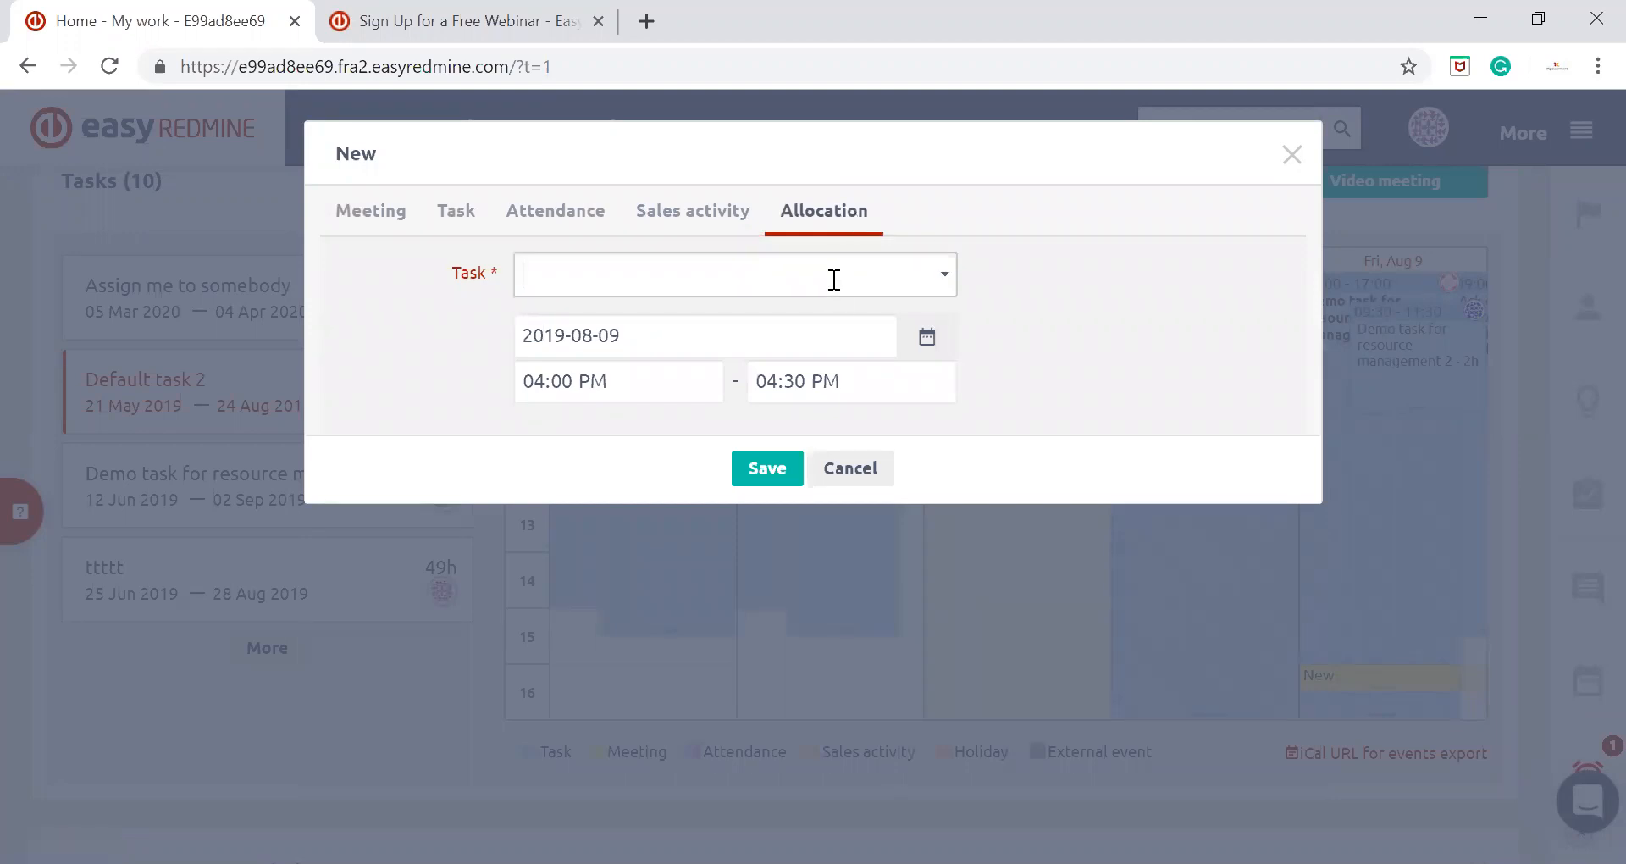
{"action": "type", "text": "demo"}
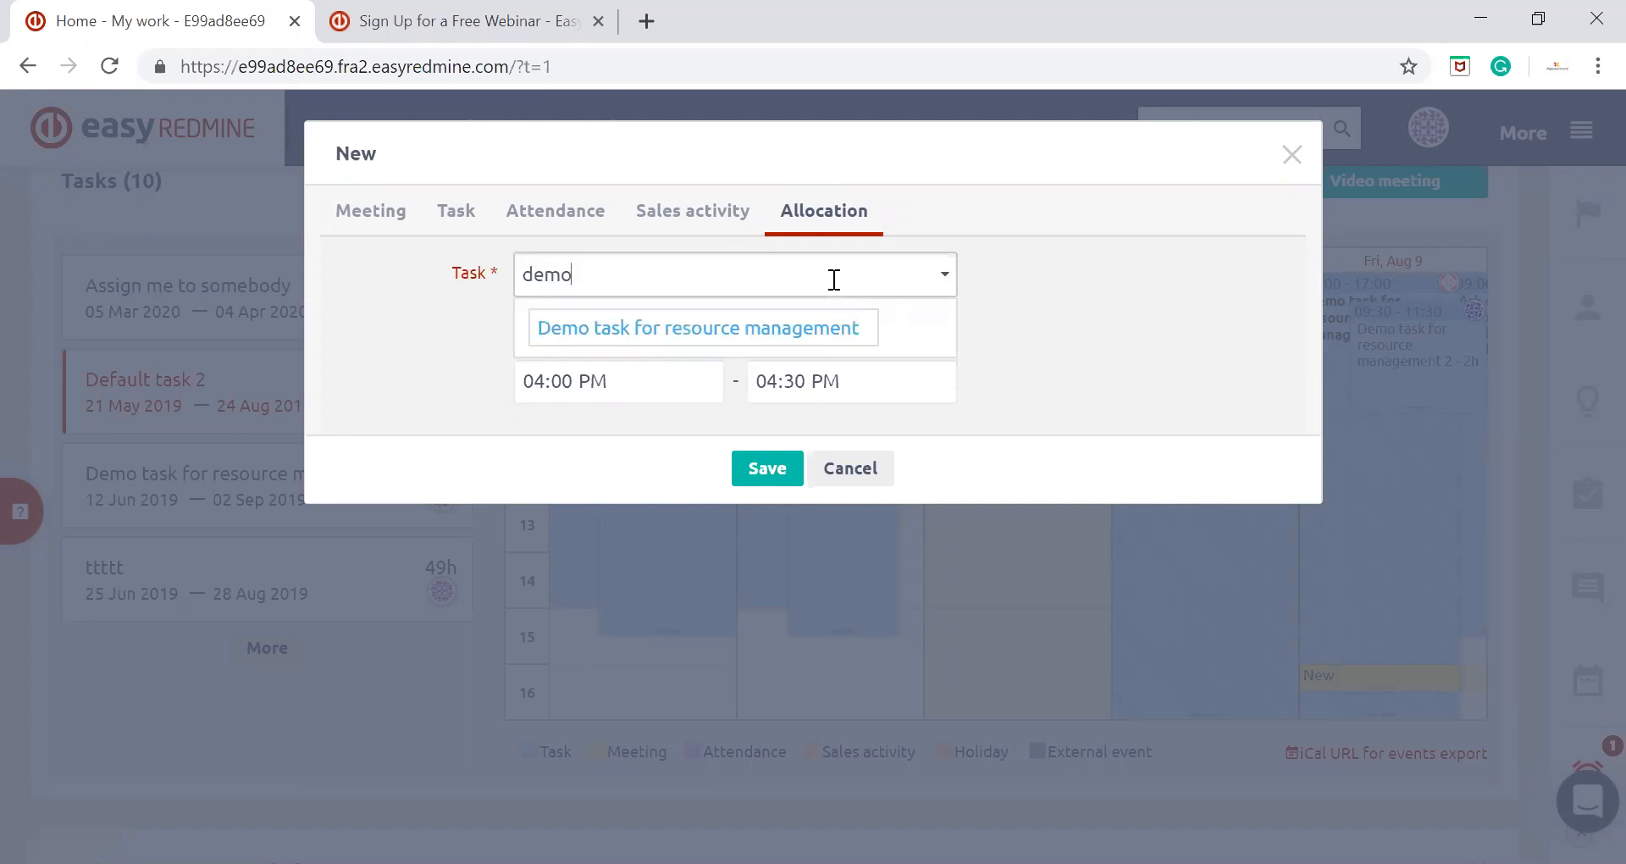
{"action": "left_click", "coordinate": [860, 336]}
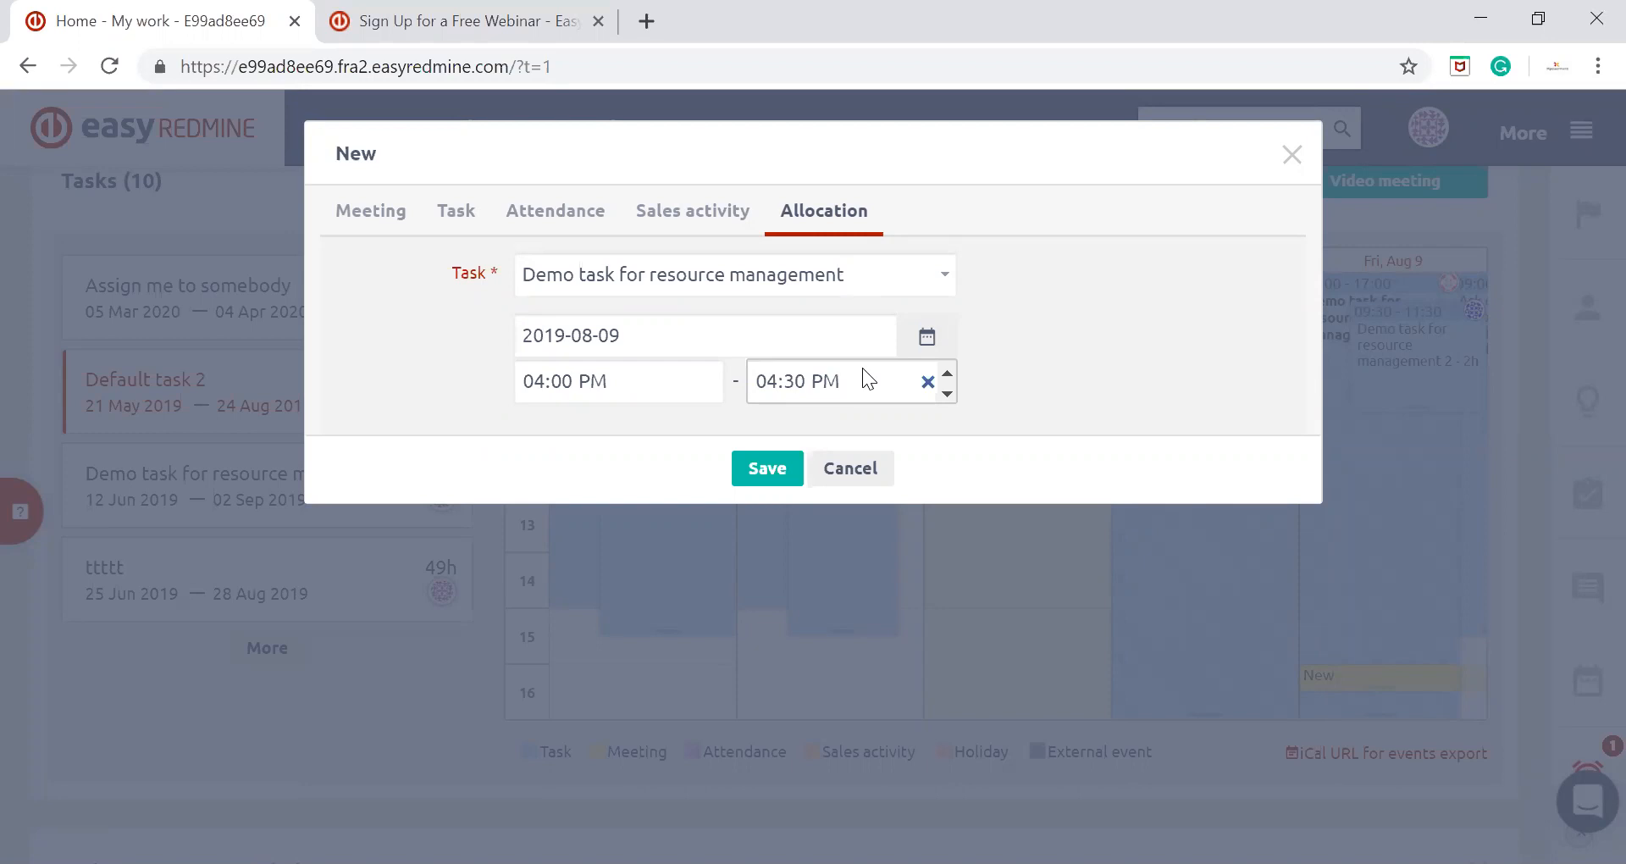
{"action": "left_click", "coordinate": [1291, 155]}
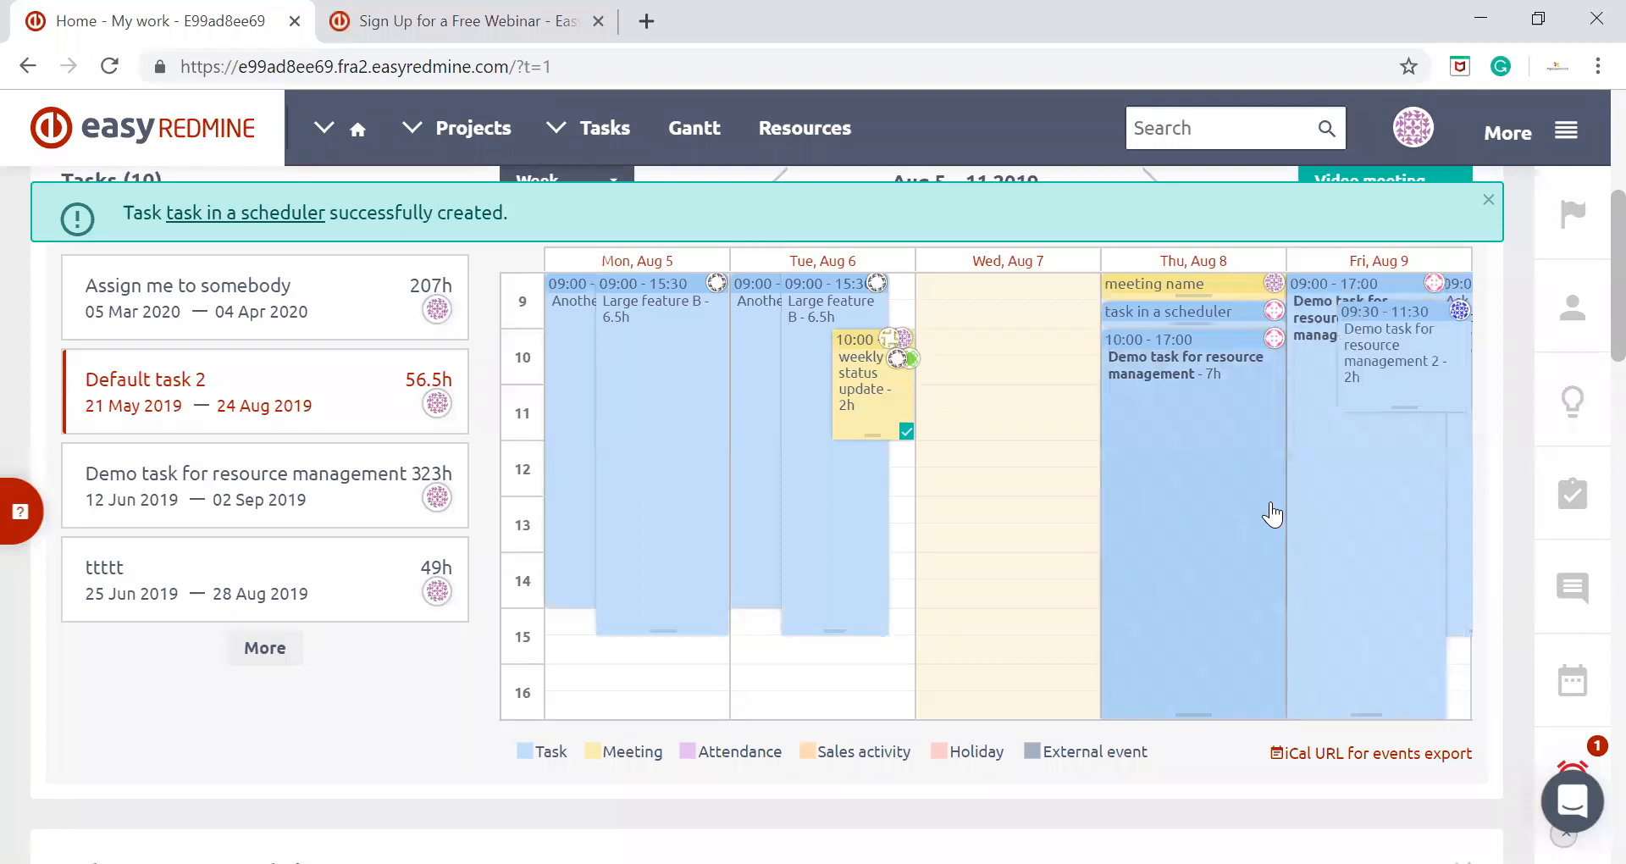
Dismiss the task notification and examine the video meeting options and the iCal link for events export
{"action": "left_click", "coordinate": [1488, 199]}
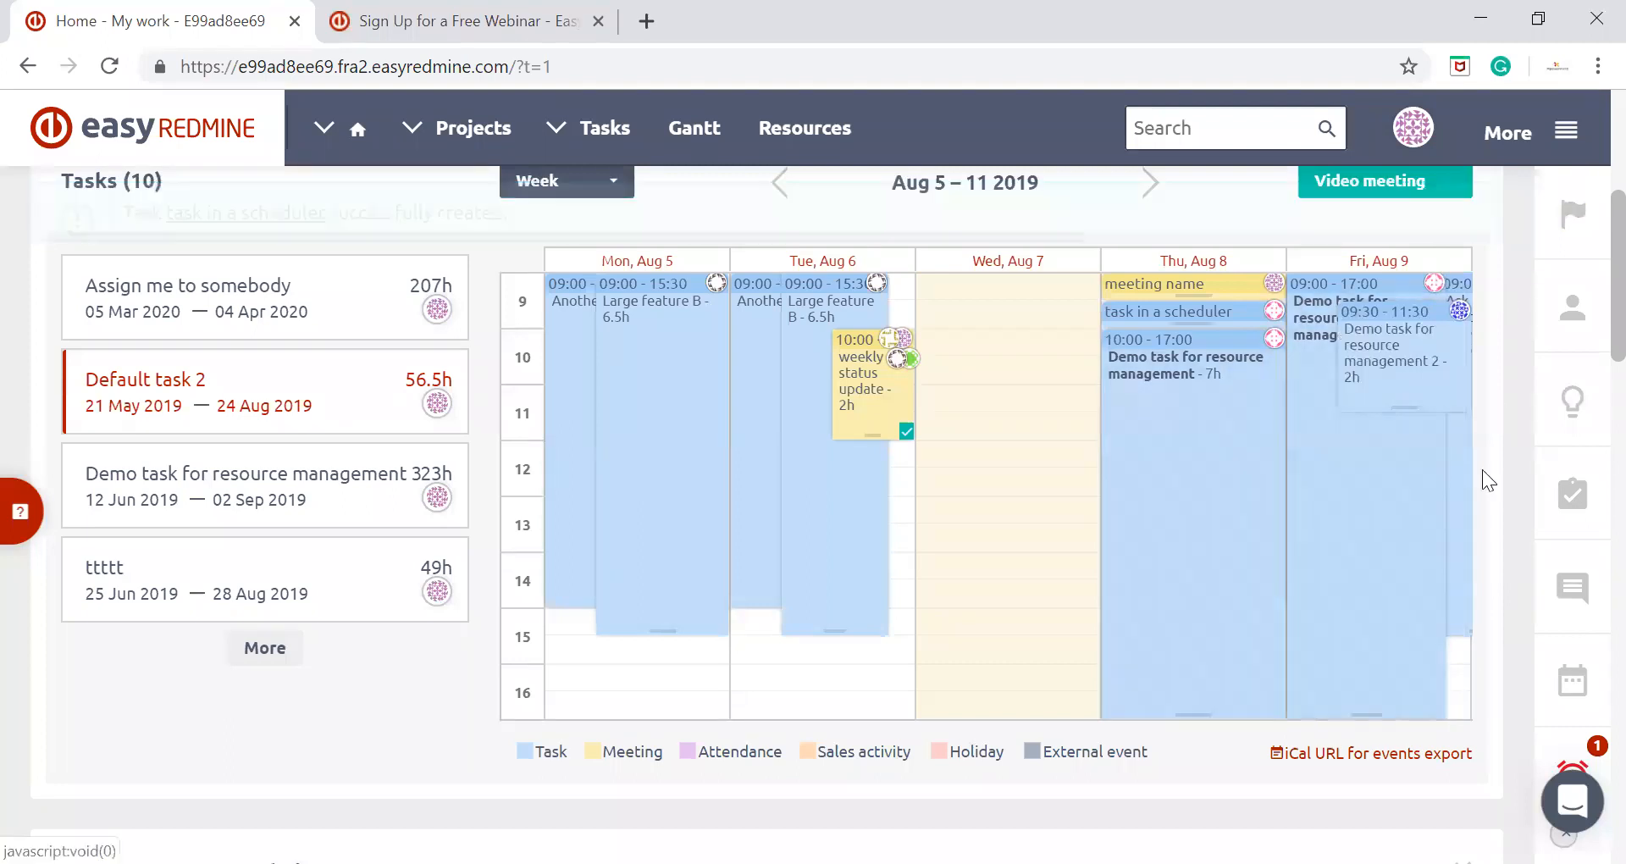
{"action": "scroll", "coordinate": [1479, 491], "scroll_direction": "up", "scroll_amount": 2}
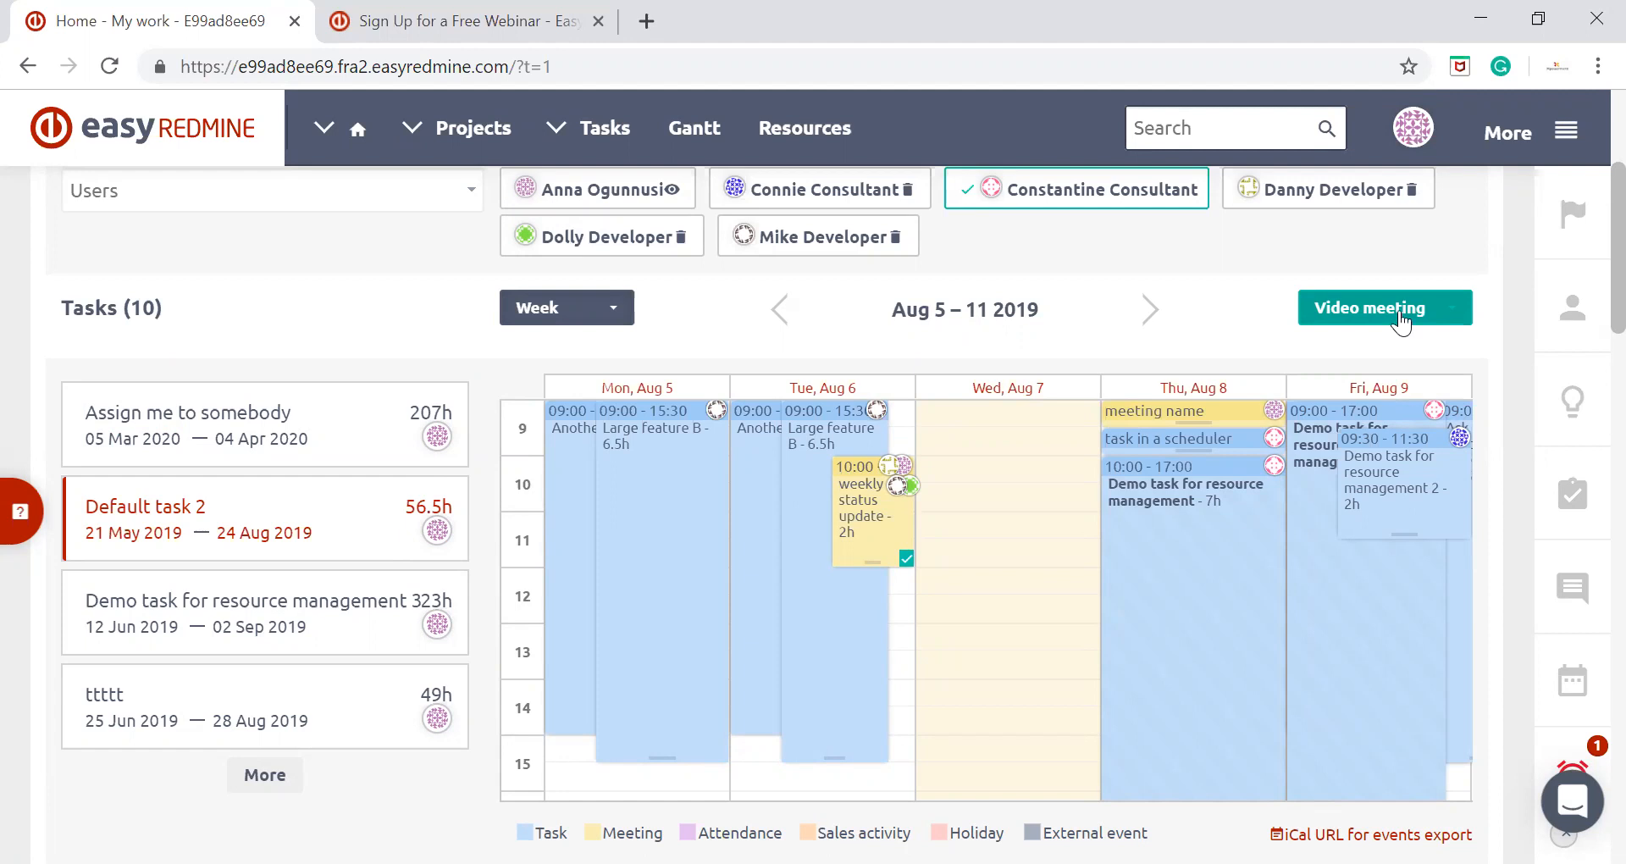
{"action": "left_click", "coordinate": [1401, 314]}
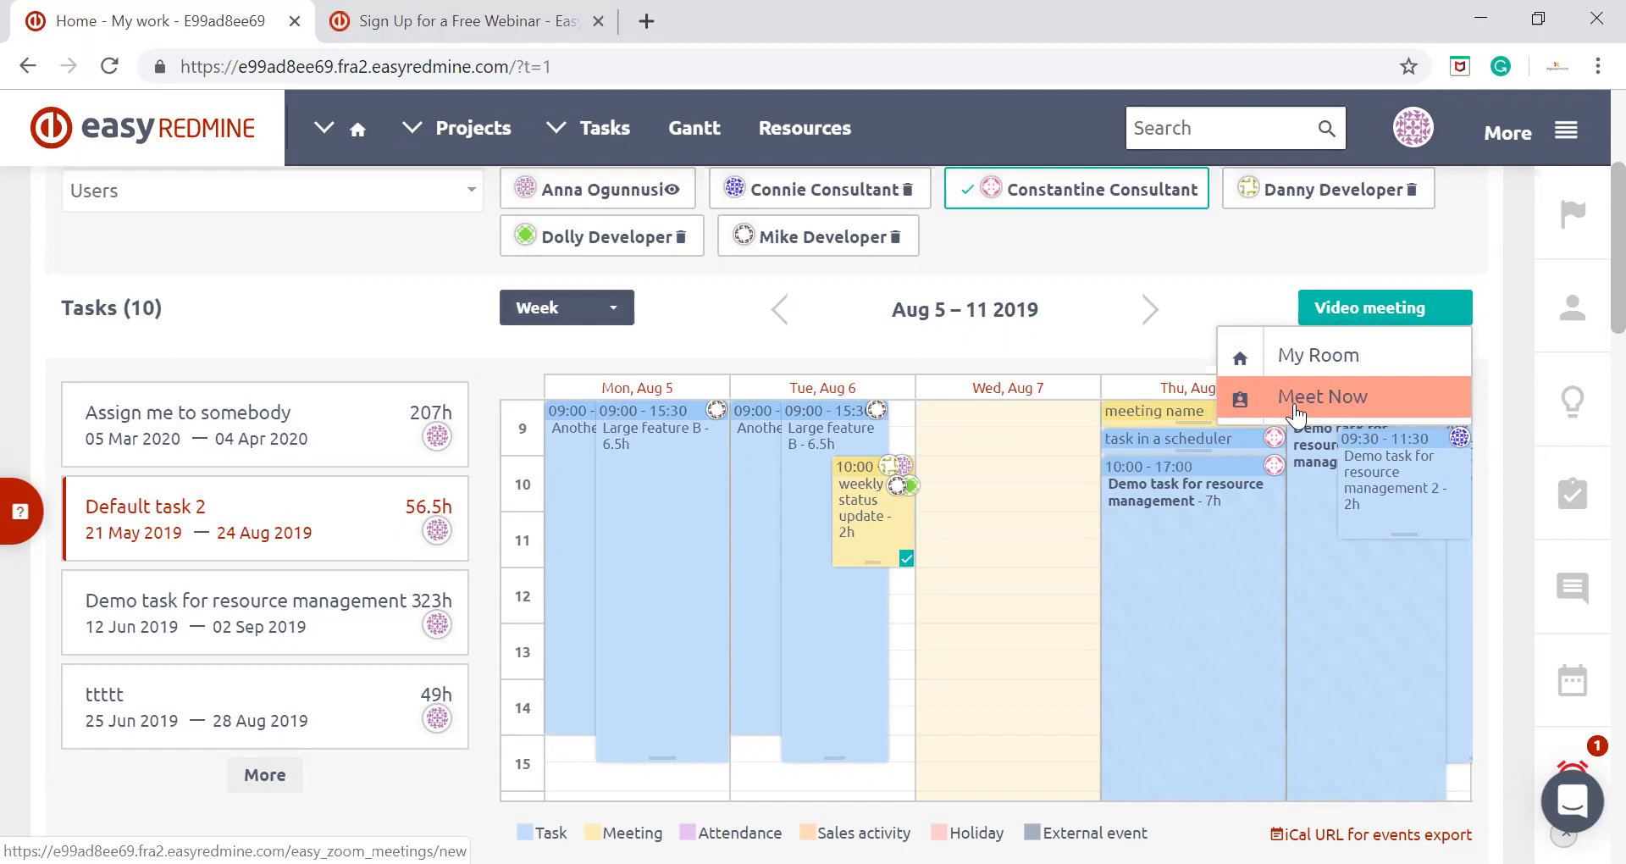
{"action": "left_click", "coordinate": [1204, 288]}
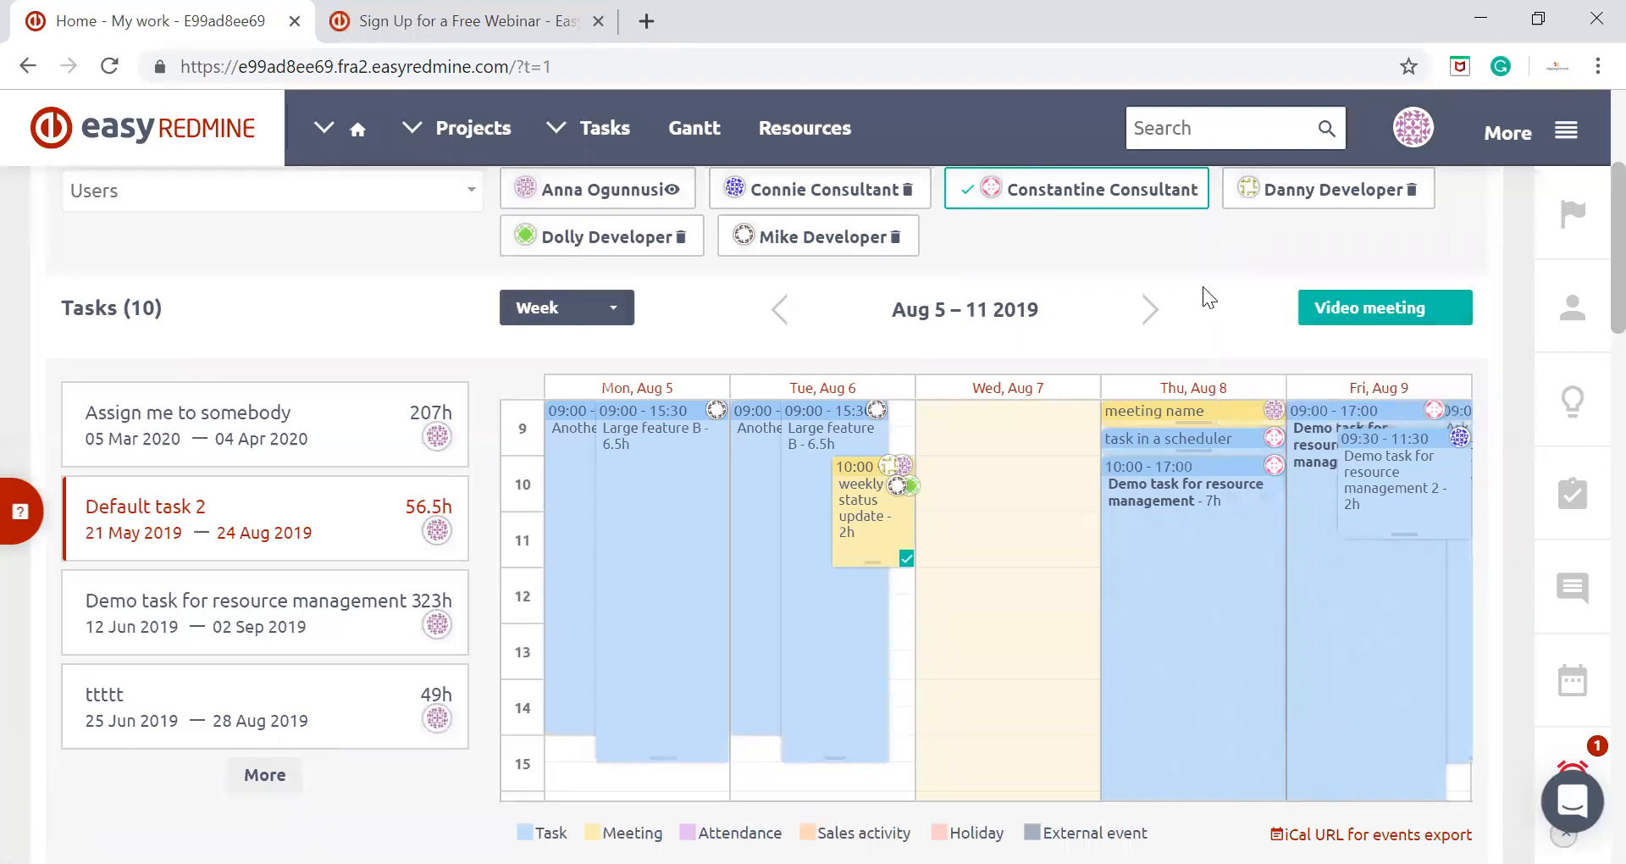
{"action": "scroll", "coordinate": [1210, 296], "scroll_direction": "down", "scroll_amount": 3}
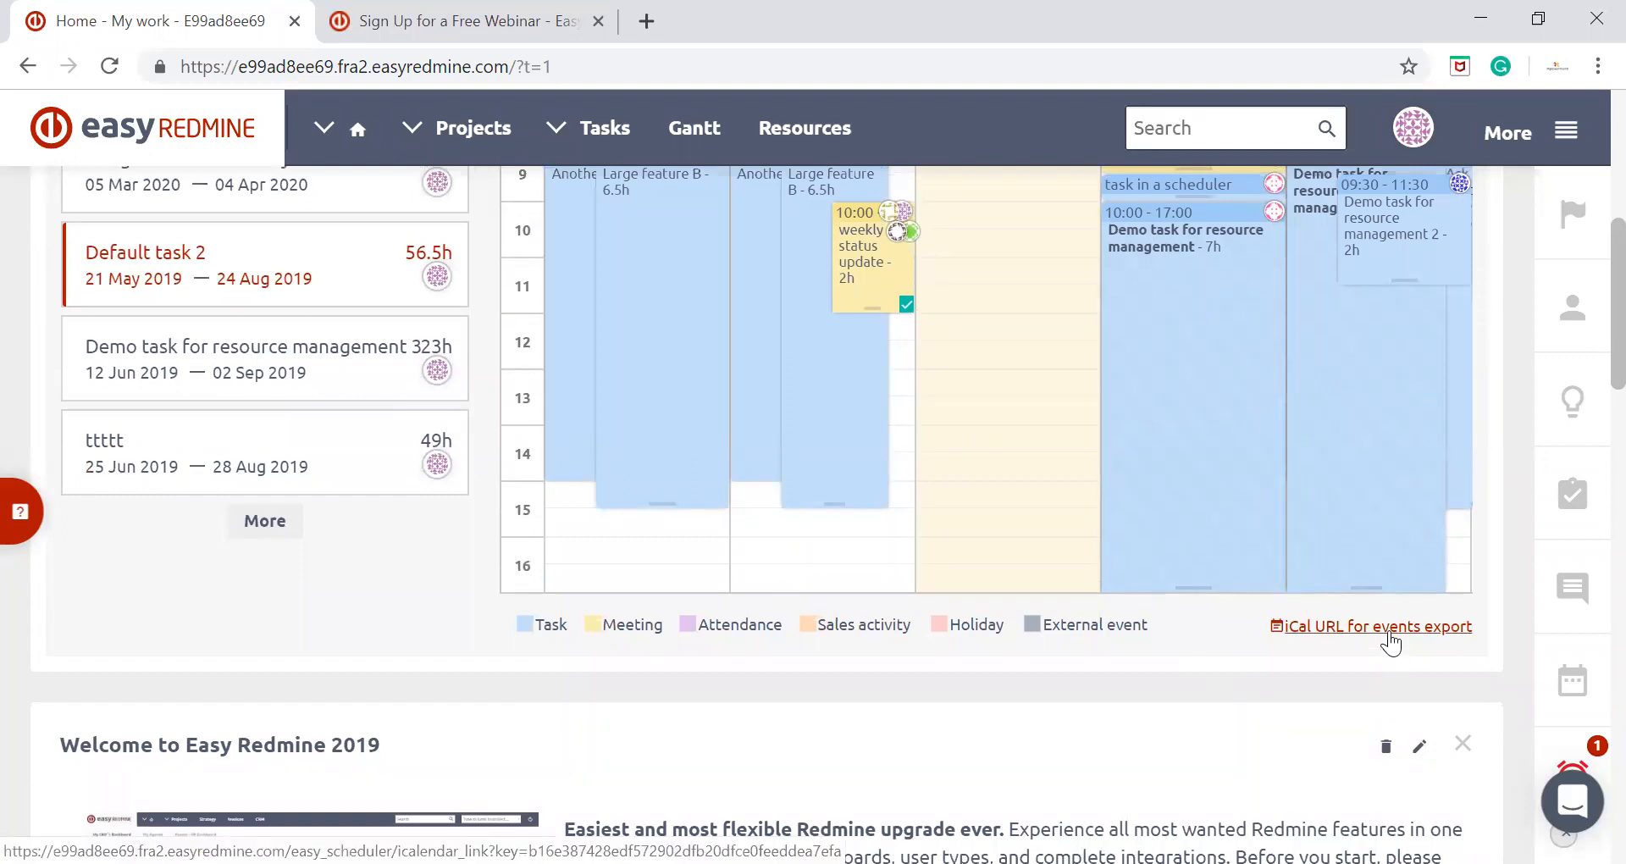
Open the iCal URL for events export and examine its QR code, event type options and calendar link
{"action": "left_click", "coordinate": [1389, 634]}
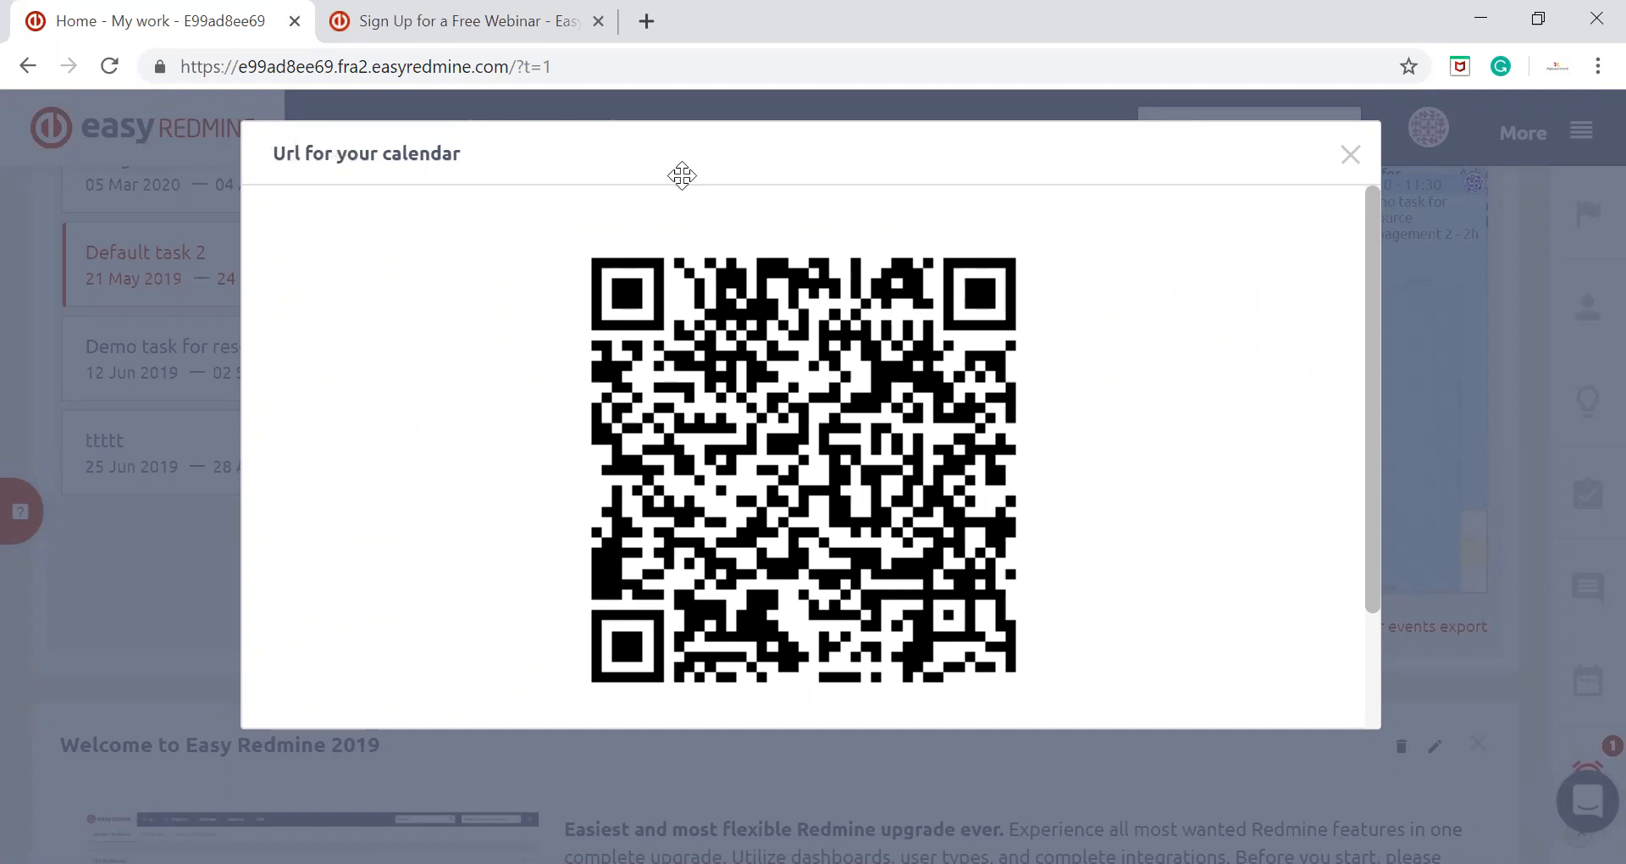
{"action": "scroll", "coordinate": [1127, 406], "scroll_direction": "down", "scroll_amount": 2}
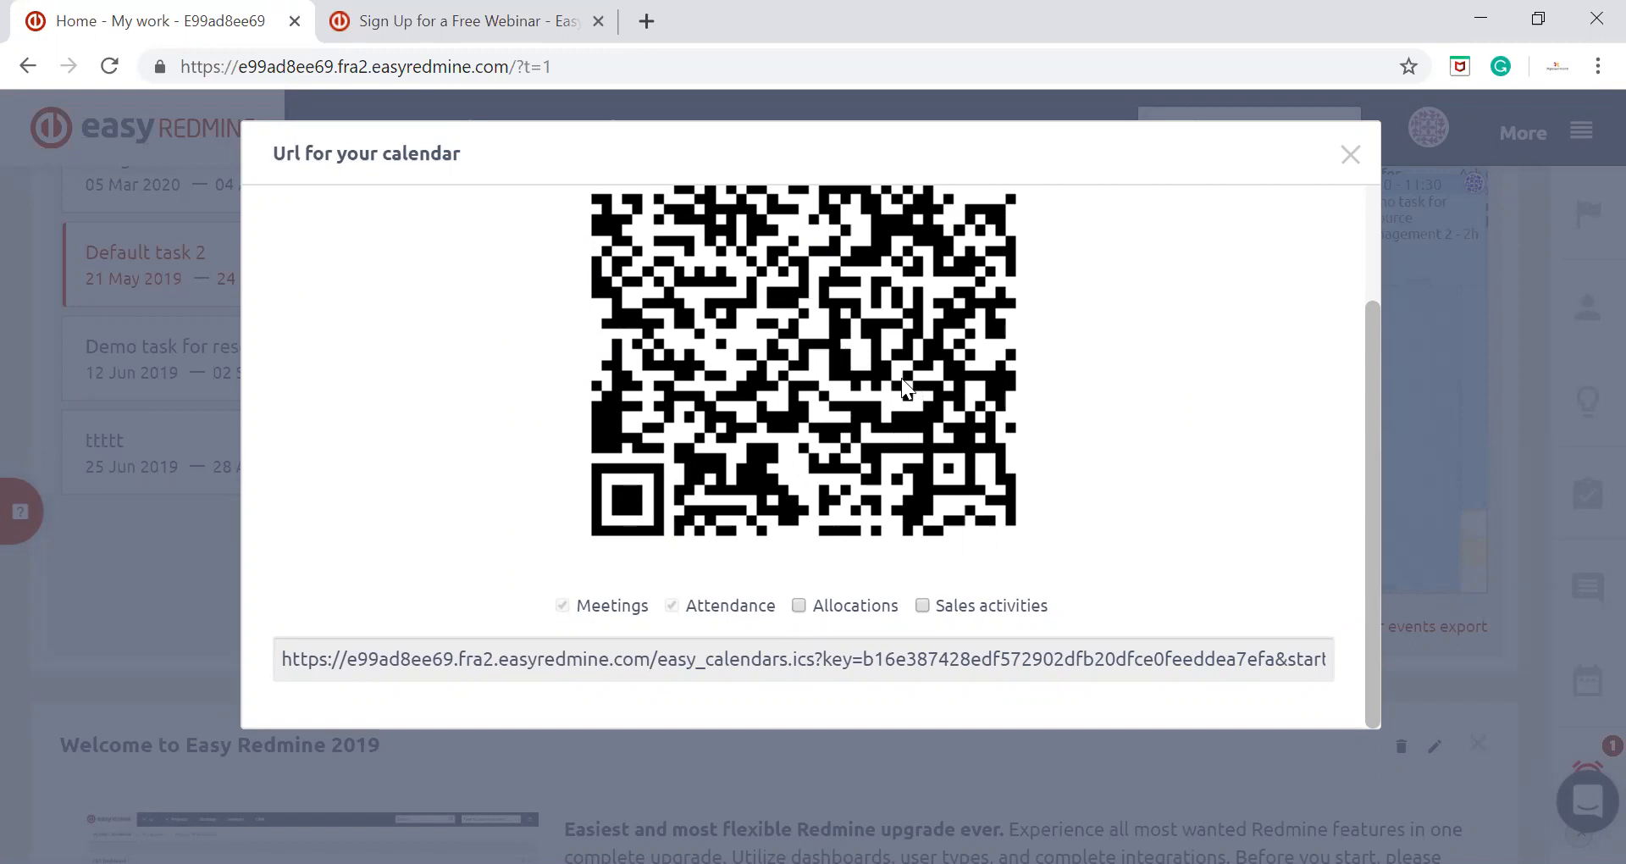
{"action": "scroll", "coordinate": [957, 451], "scroll_direction": "up", "scroll_amount": 2}
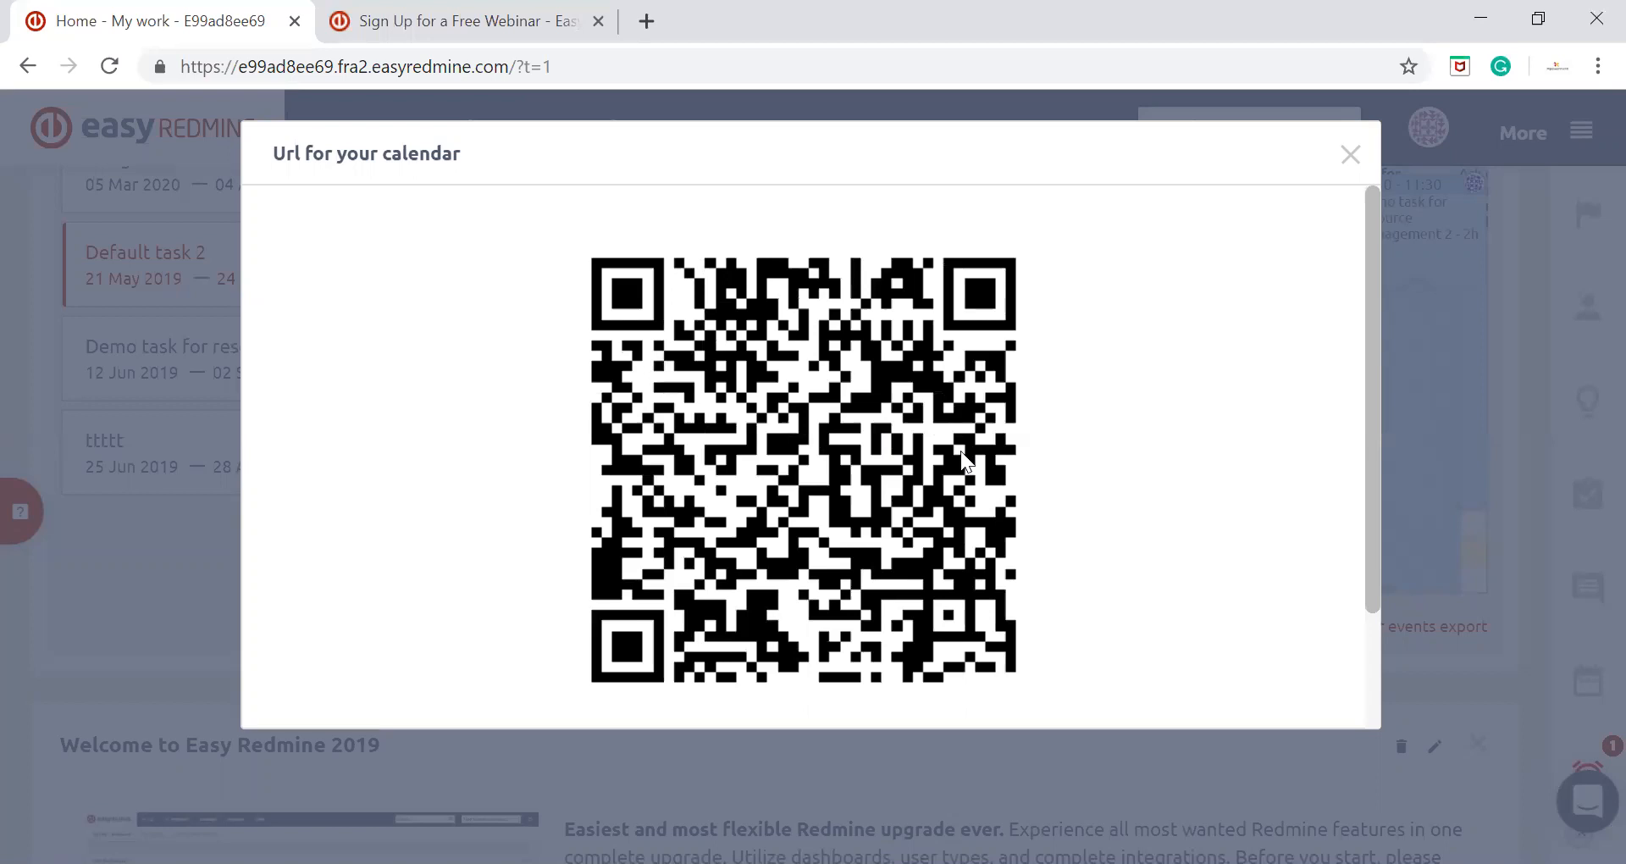
{"action": "scroll", "coordinate": [960, 457], "scroll_direction": "down", "scroll_amount": 2}
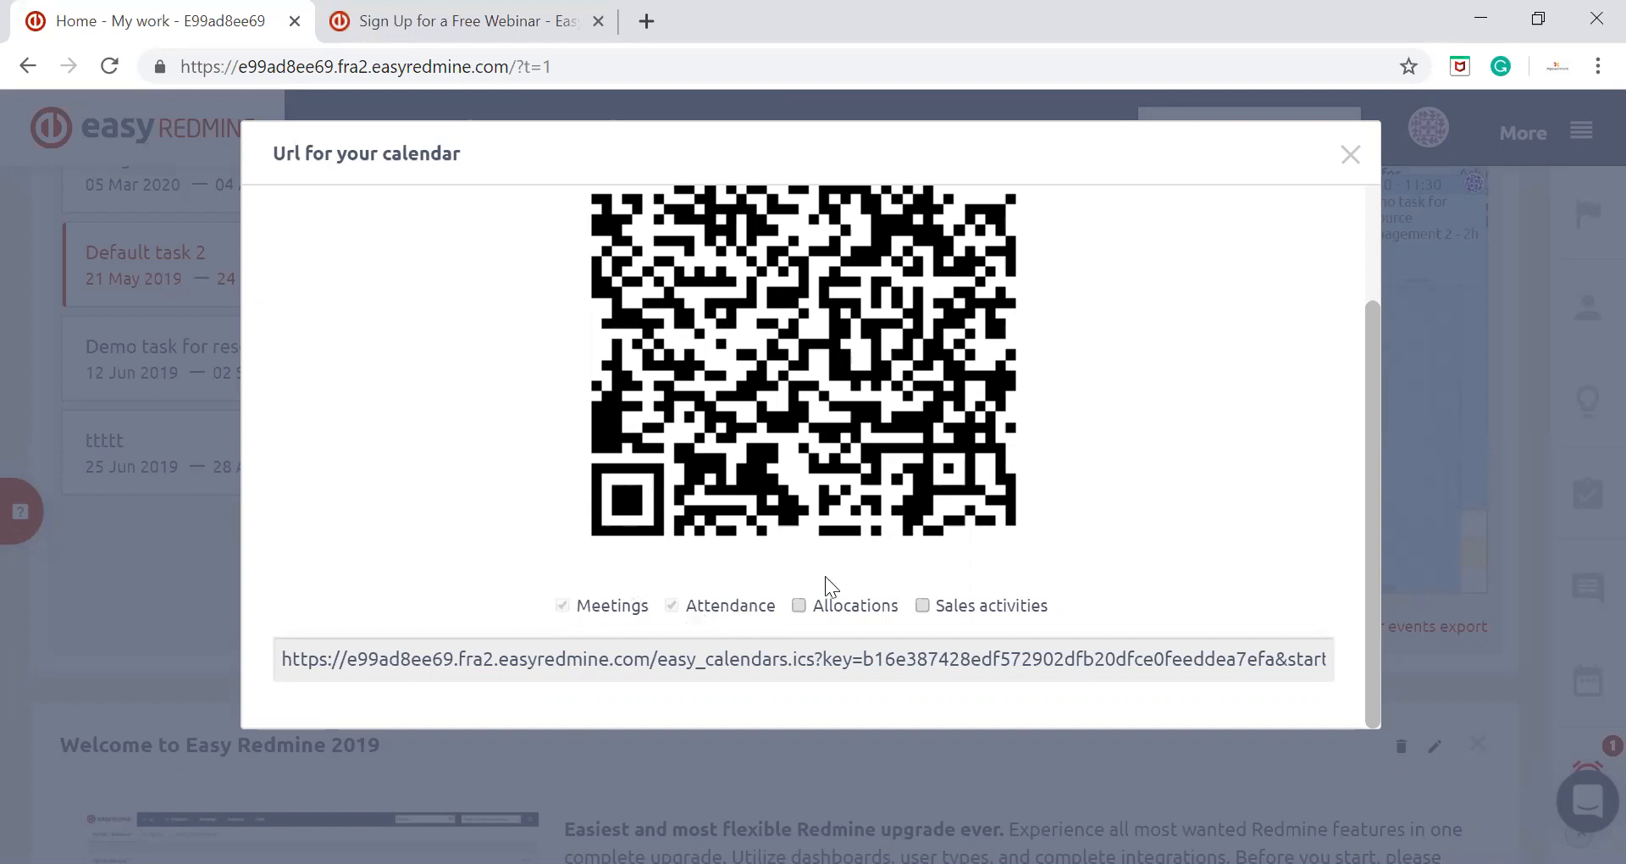
Include Allocations and Sales activities in the calendar export link, and exclude both again
{"action": "left_click", "coordinate": [797, 606]}
{"action": "left_click", "coordinate": [925, 606]}
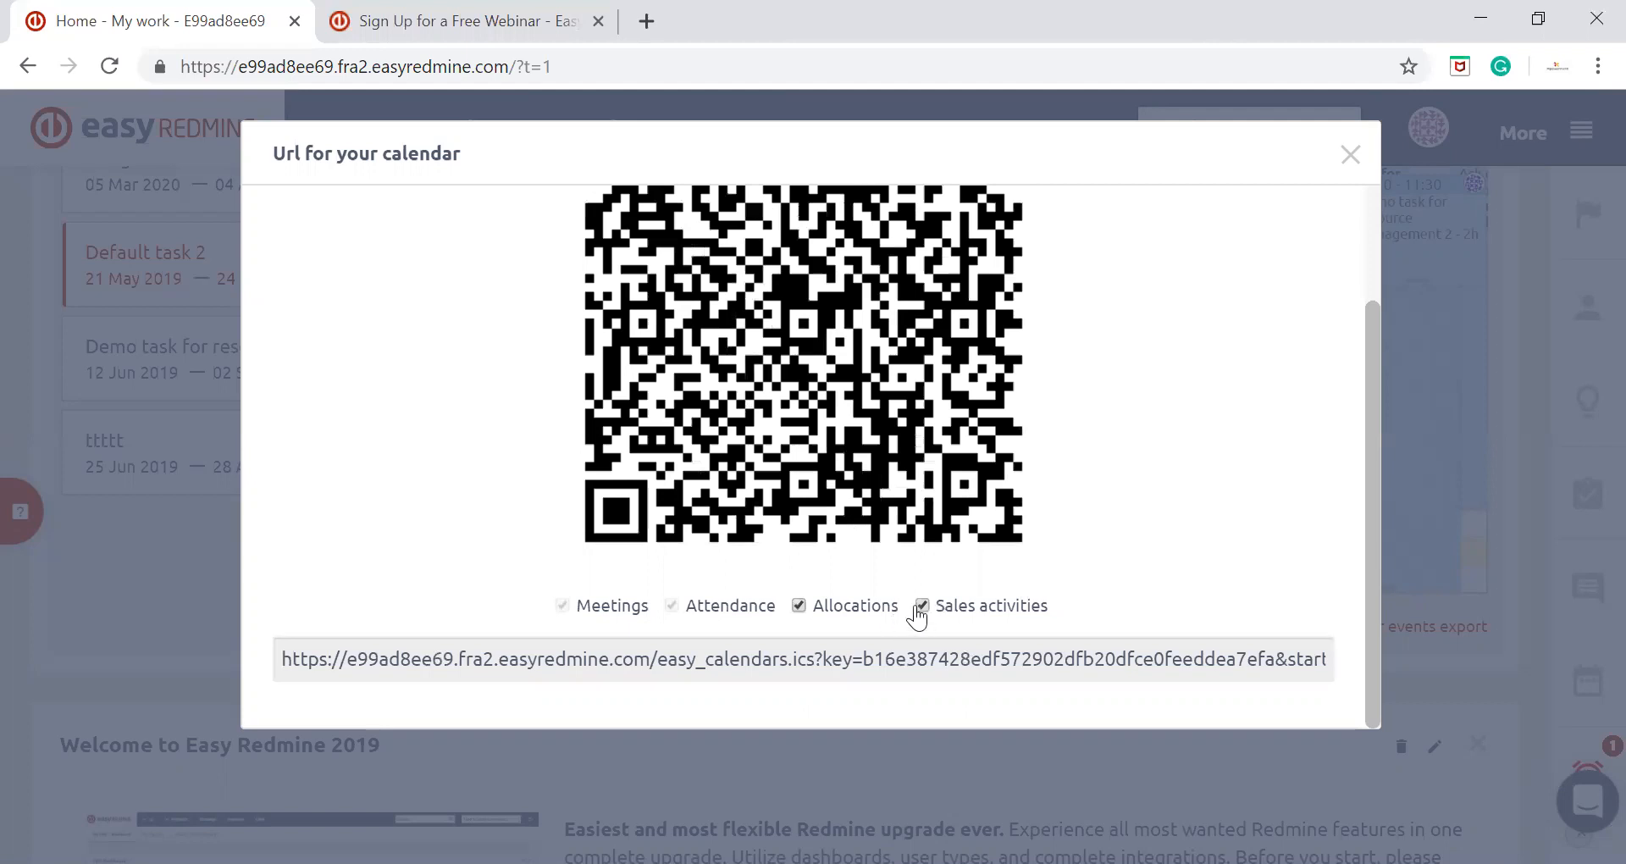
{"action": "left_click", "coordinate": [798, 606]}
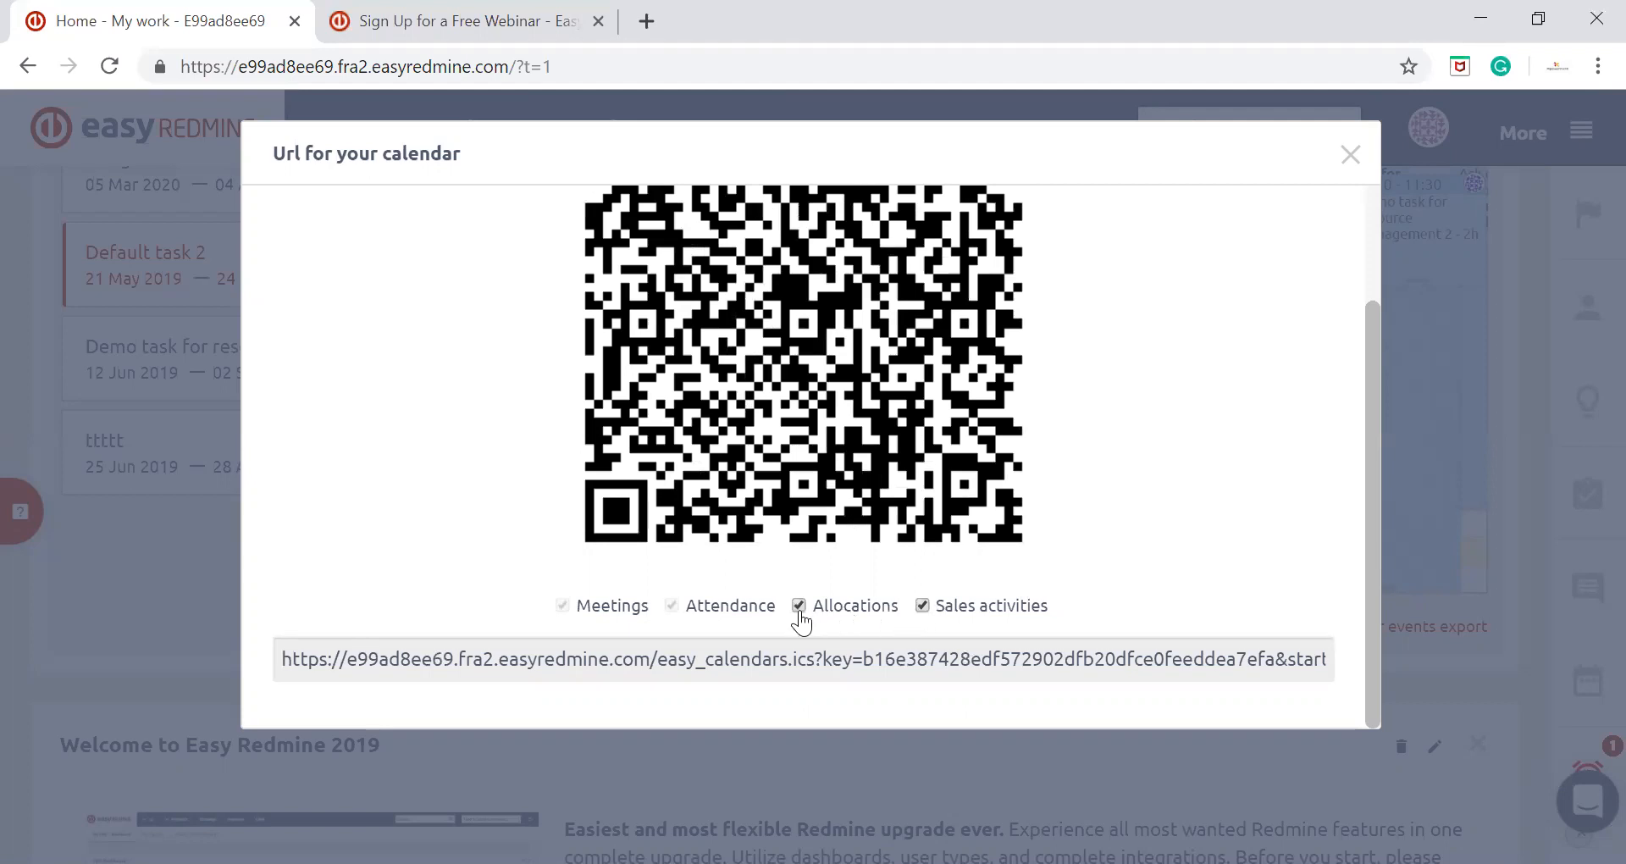
{"action": "left_click", "coordinate": [922, 607]}
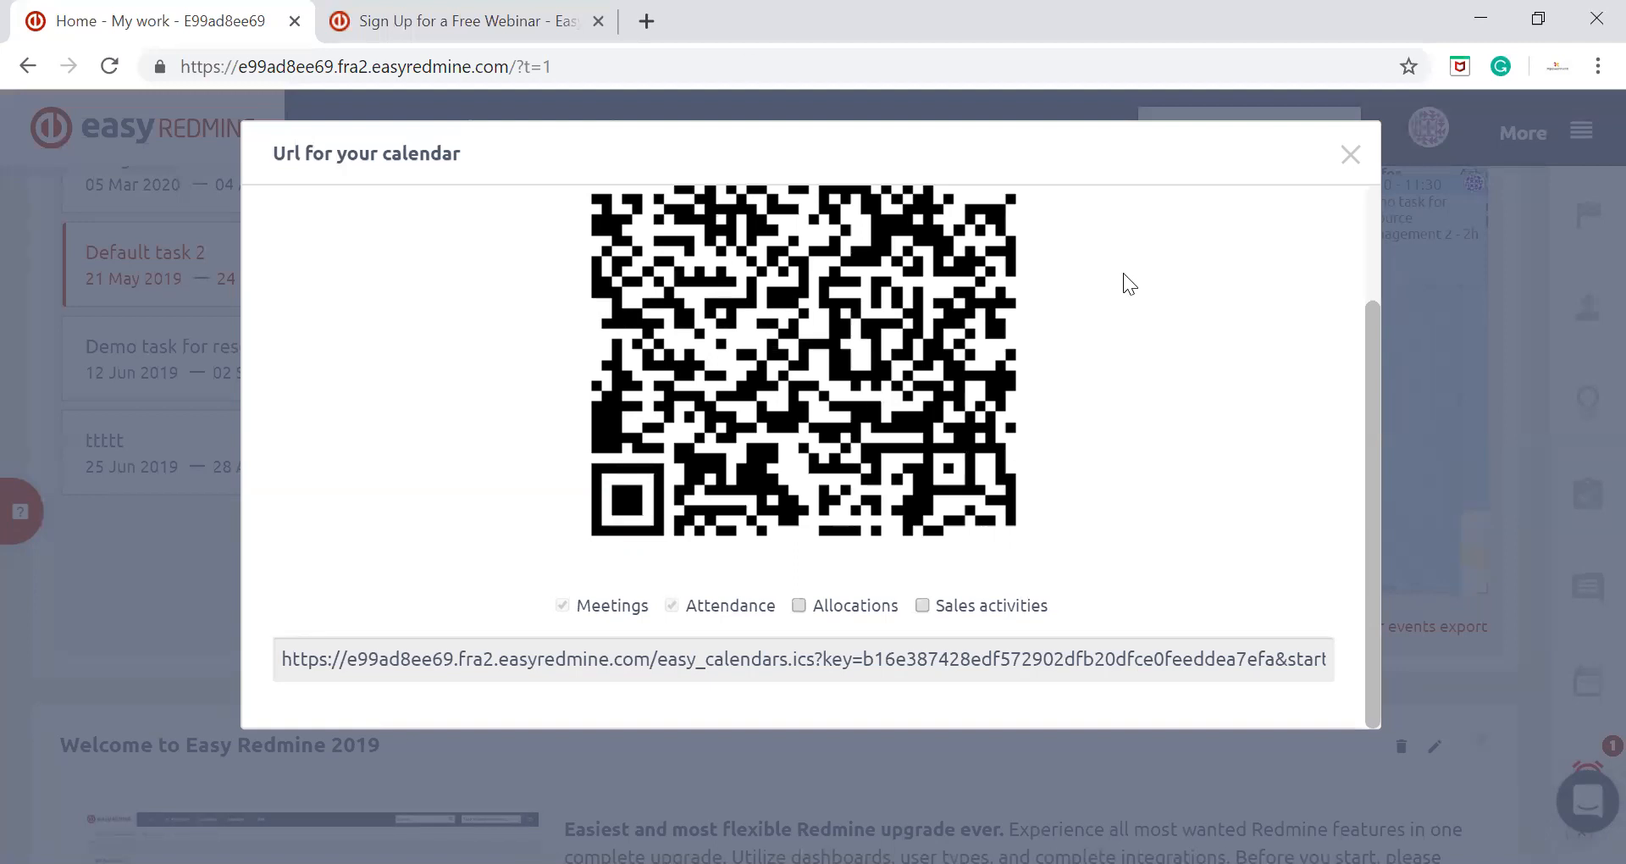
Close the calendar URL window and add the Consulting group to the scheduler's users
{"action": "left_click", "coordinate": [1348, 158]}
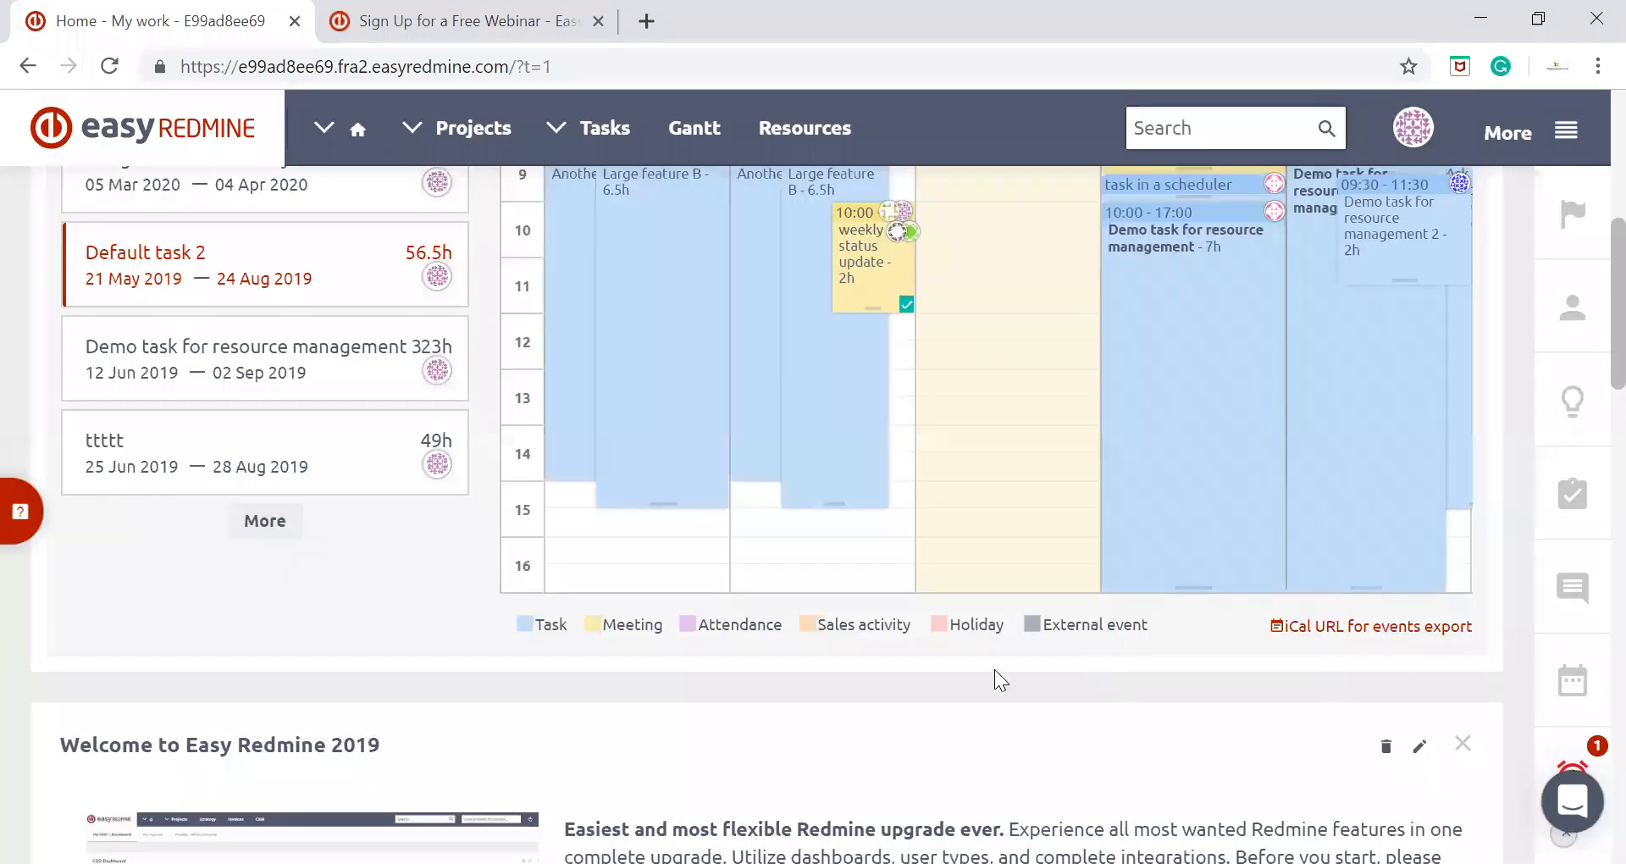
{"action": "scroll", "coordinate": [996, 669], "scroll_direction": "up", "scroll_amount": 5}
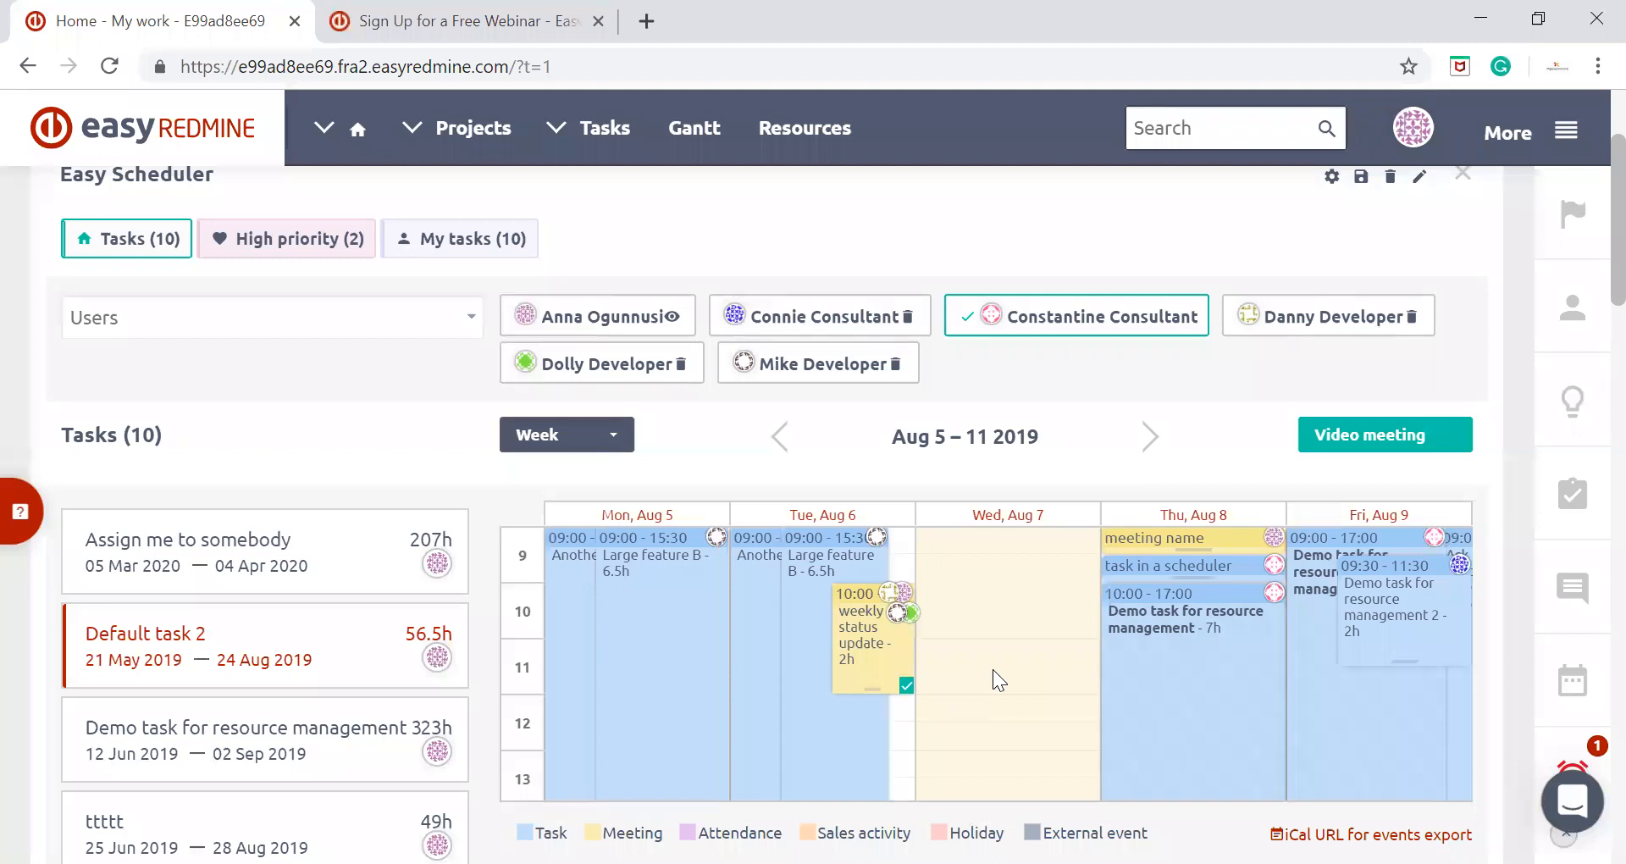
{"action": "scroll", "coordinate": [206, 432], "scroll_direction": "up", "scroll_amount": 3}
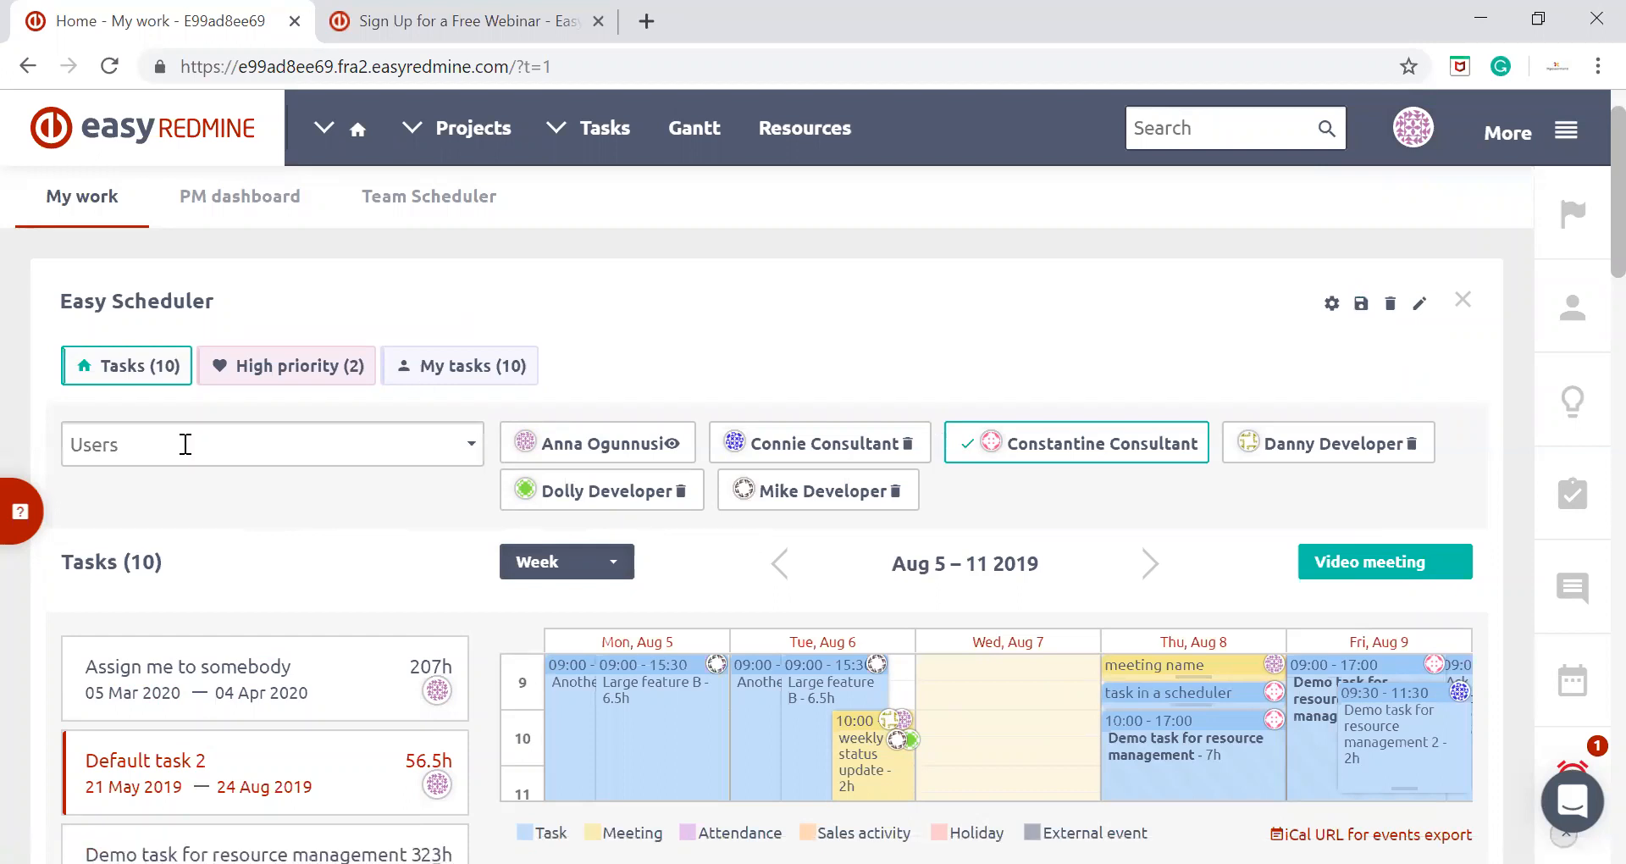
{"action": "left_click", "coordinate": [350, 442]}
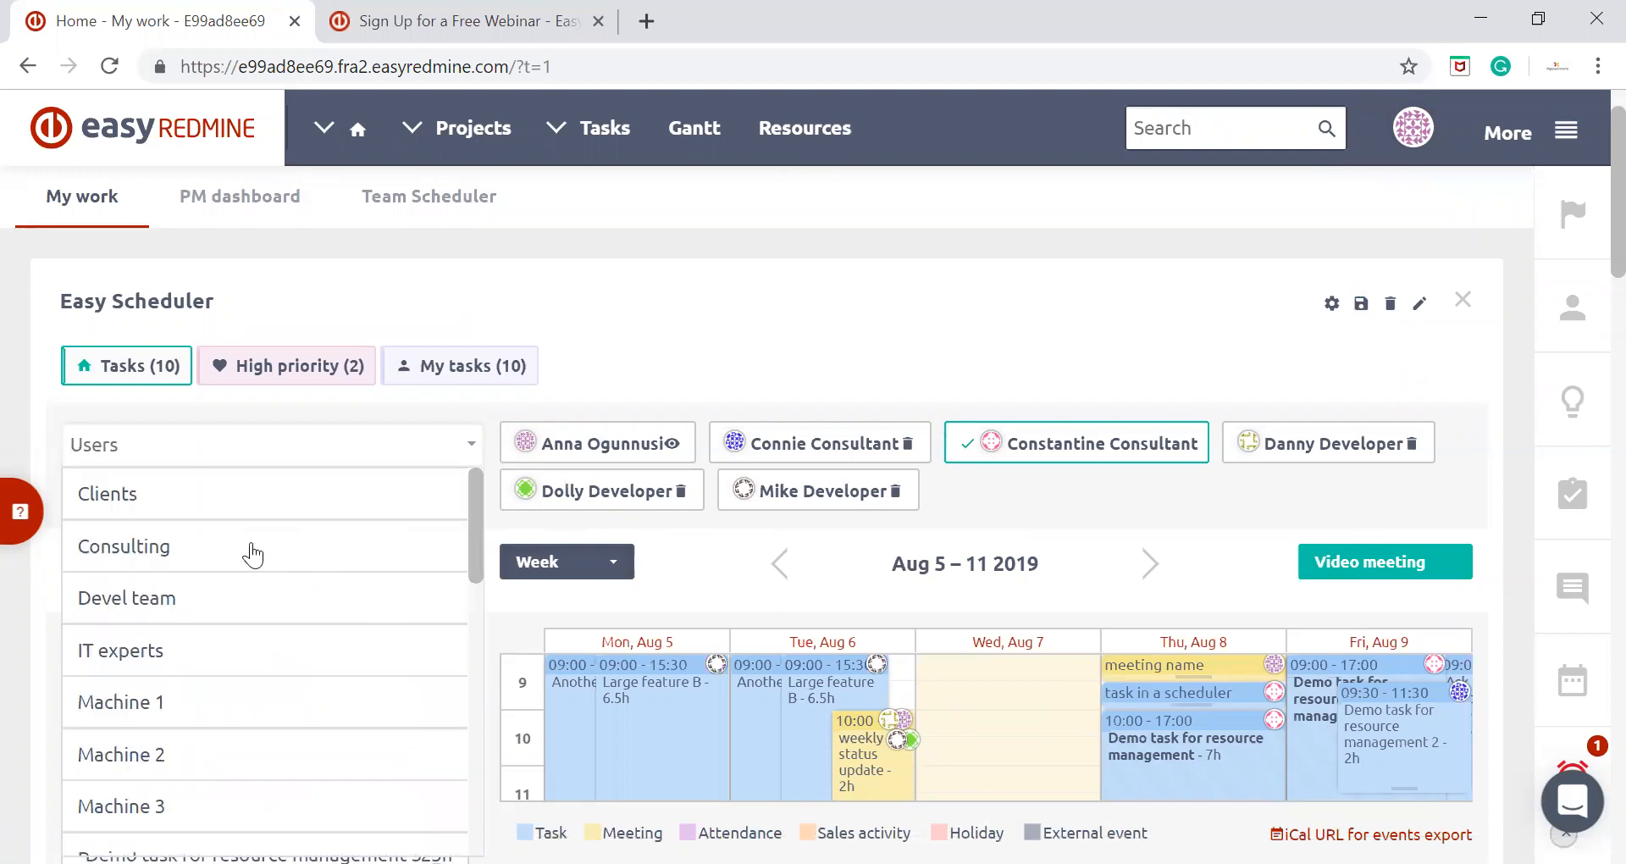
{"action": "left_click", "coordinate": [251, 548]}
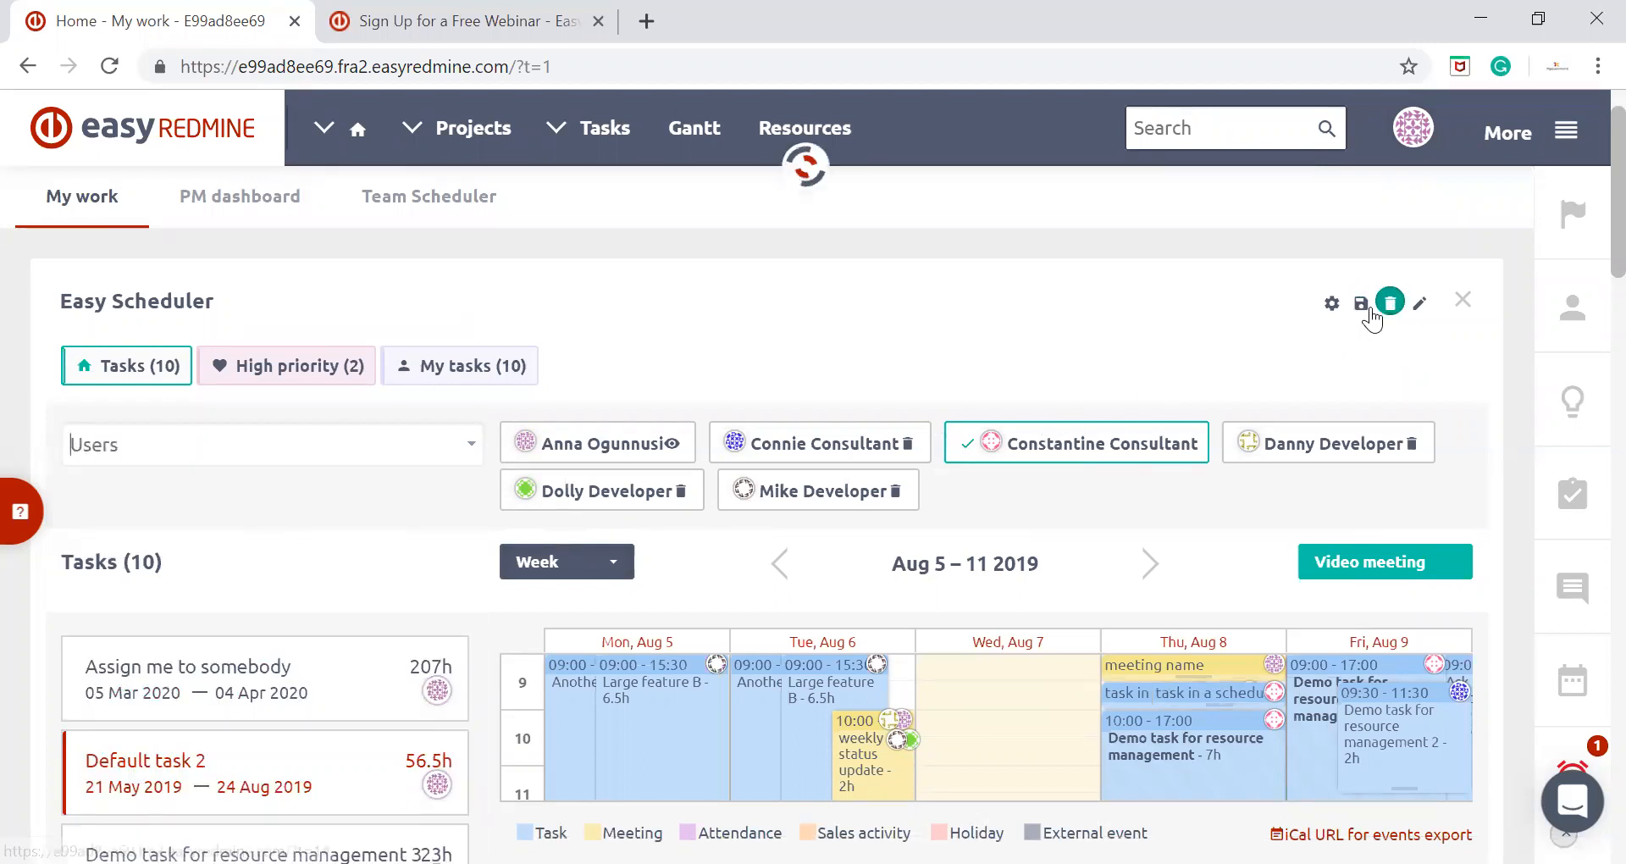
Start saving the scheduler view as a new filter and name it "Consulting team"
{"action": "left_click", "coordinate": [1361, 305]}
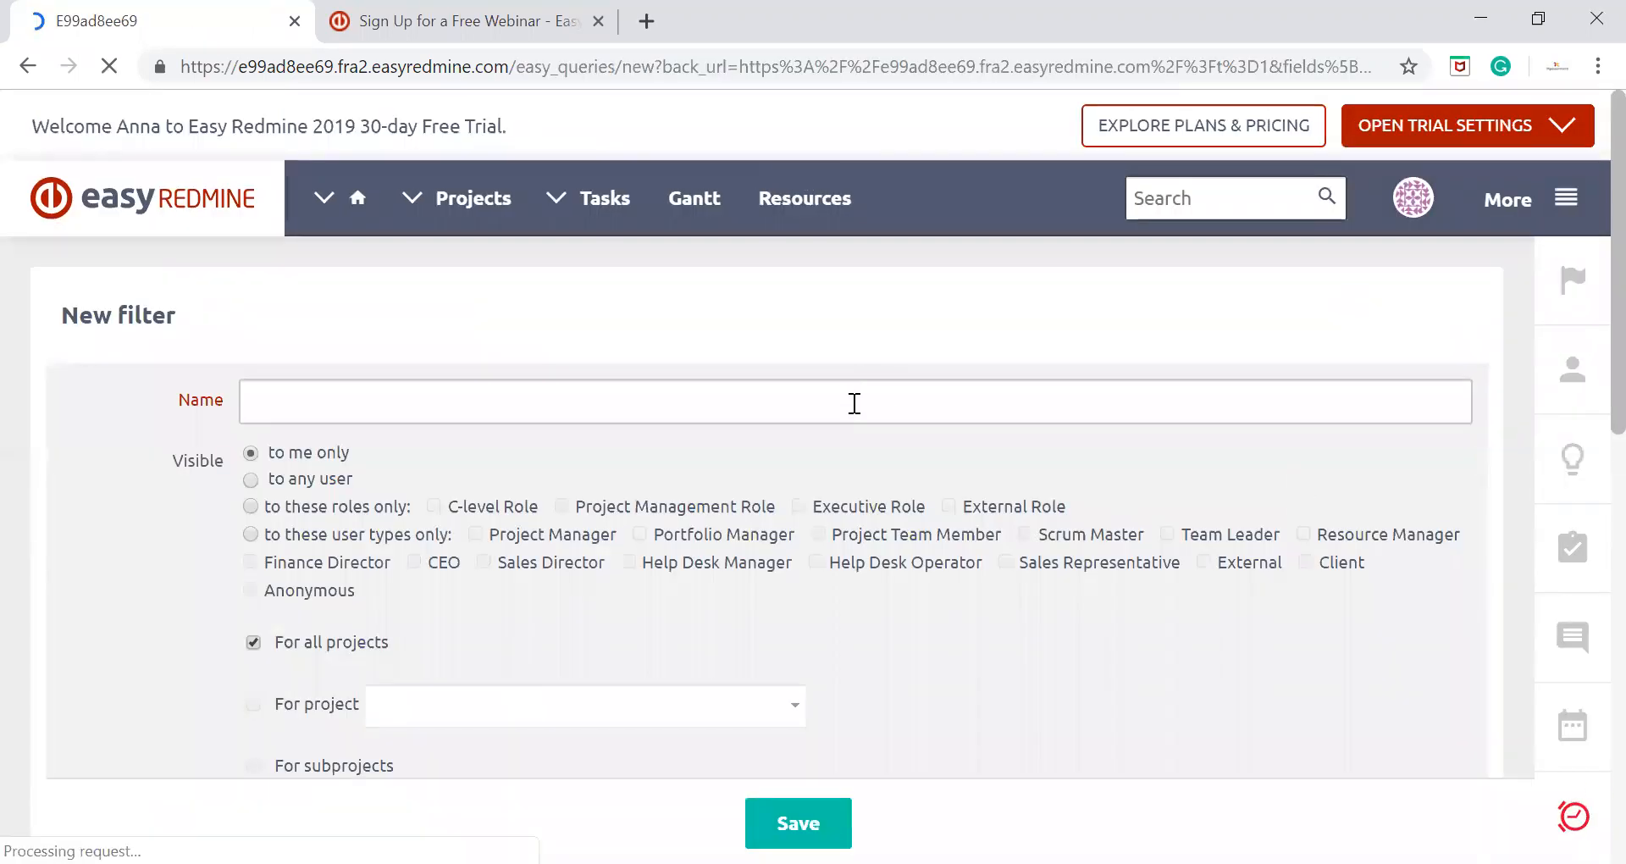
{"action": "left_click", "coordinate": [855, 403]}
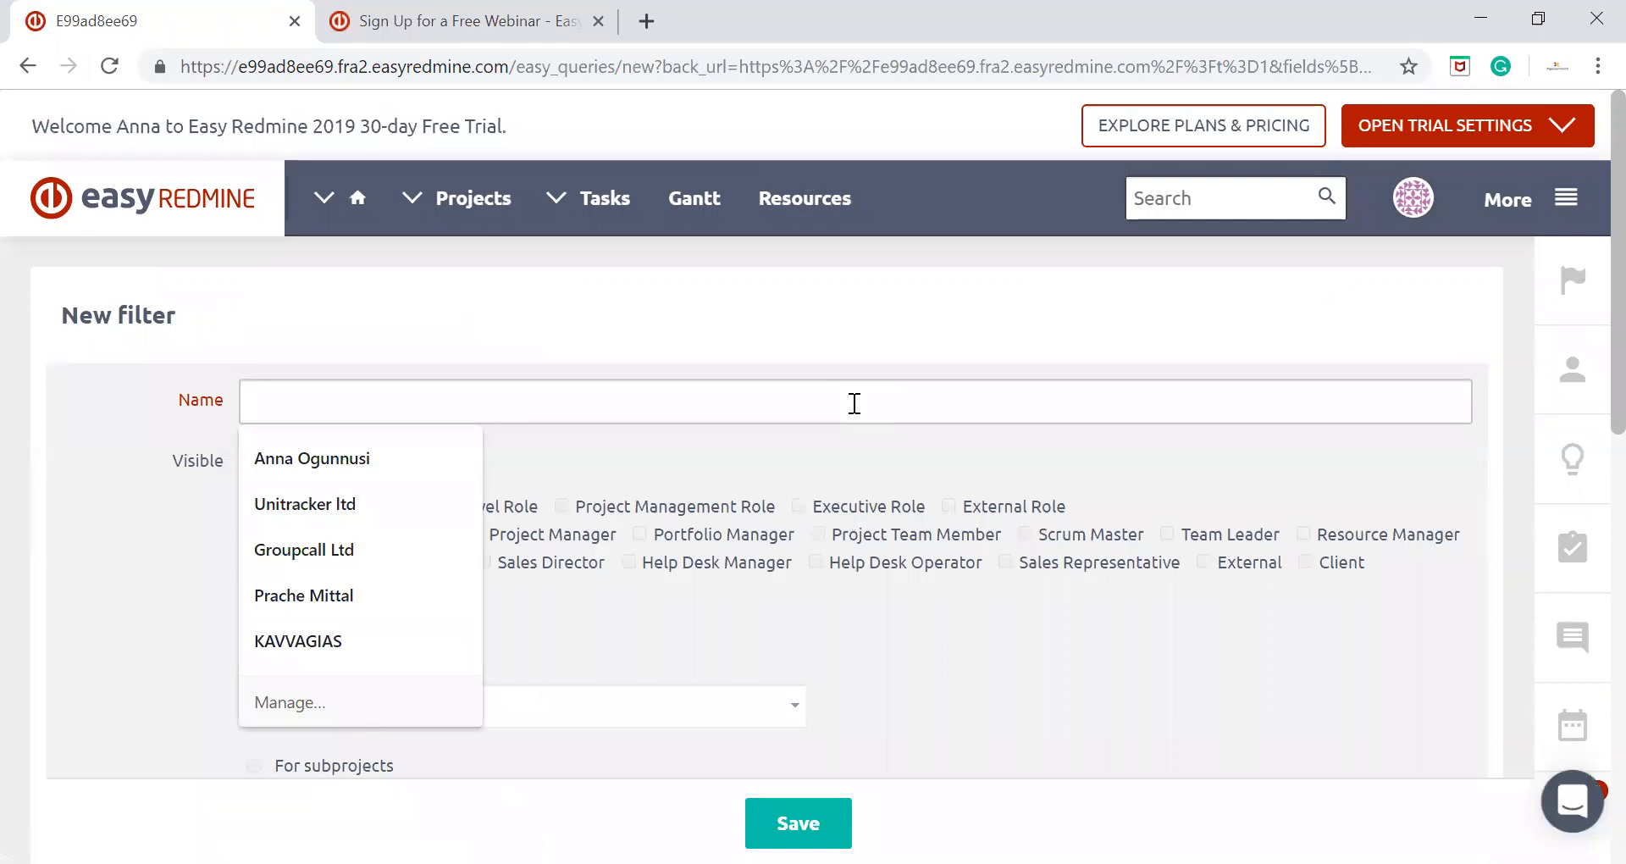
{"action": "type", "text": "Consulting team"}
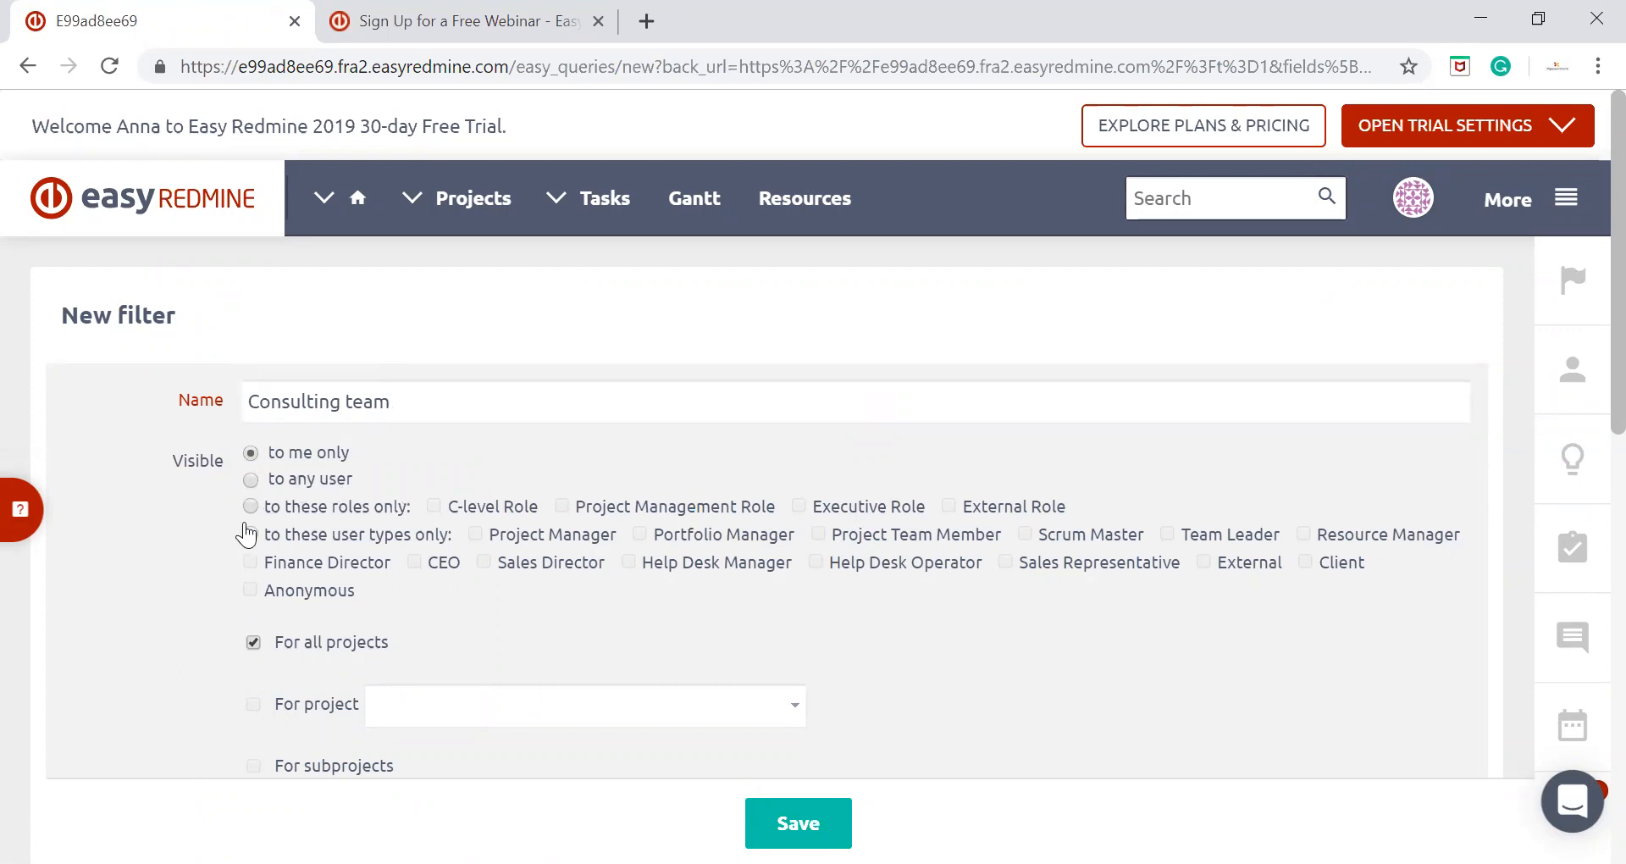
Review the filter's visibility and project options, and set its heading tag colour to palette-5
{"action": "scroll", "coordinate": [248, 521], "scroll_direction": "down", "scroll_amount": 3}
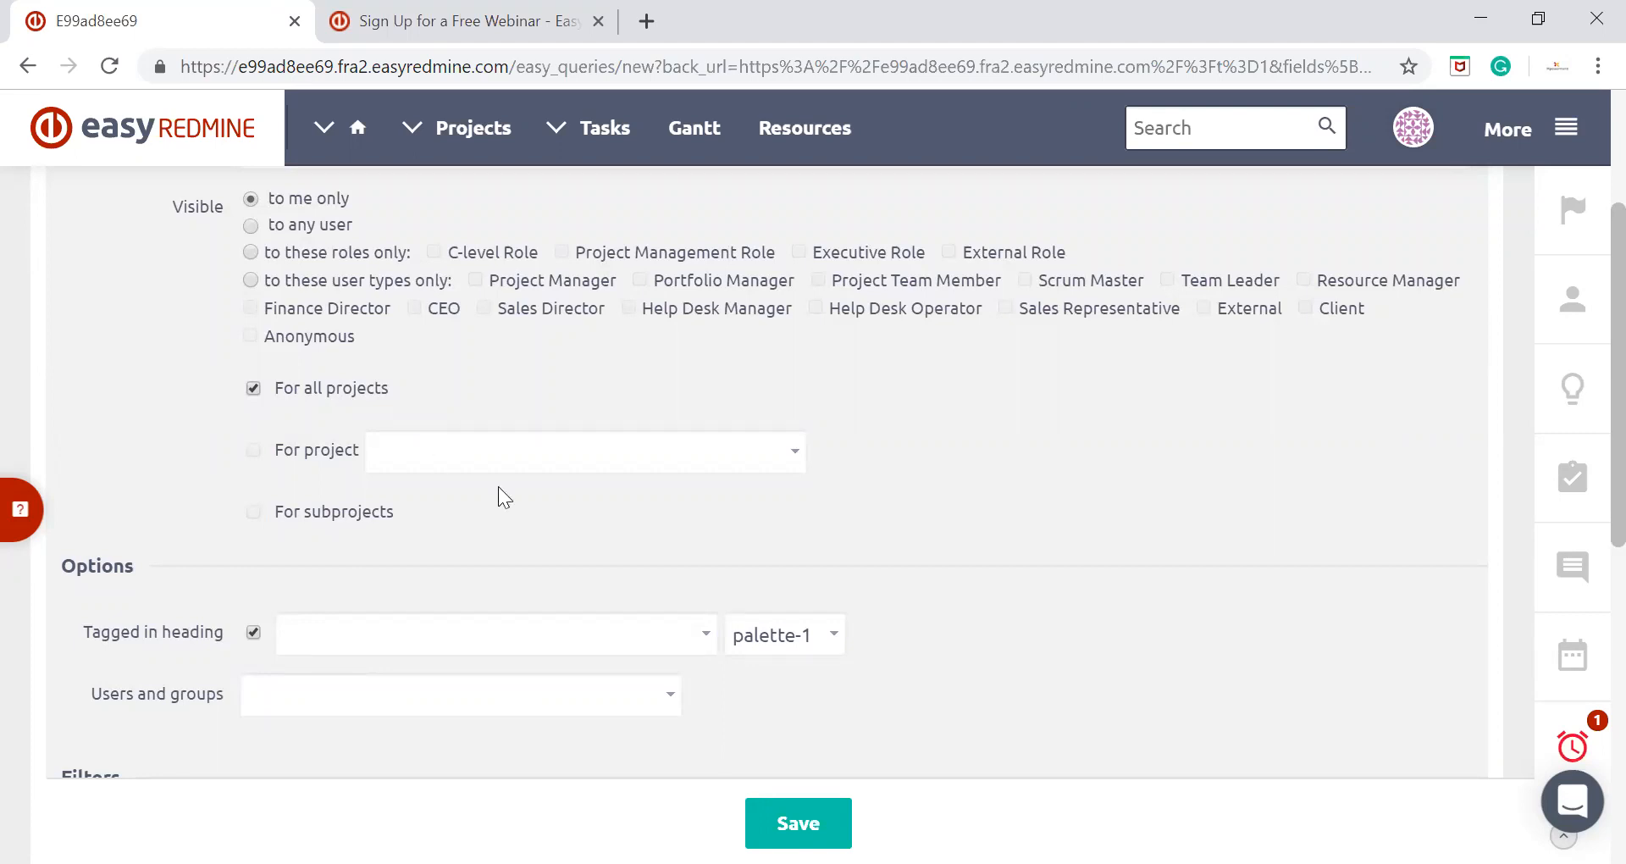
{"action": "left_click", "coordinate": [796, 458]}
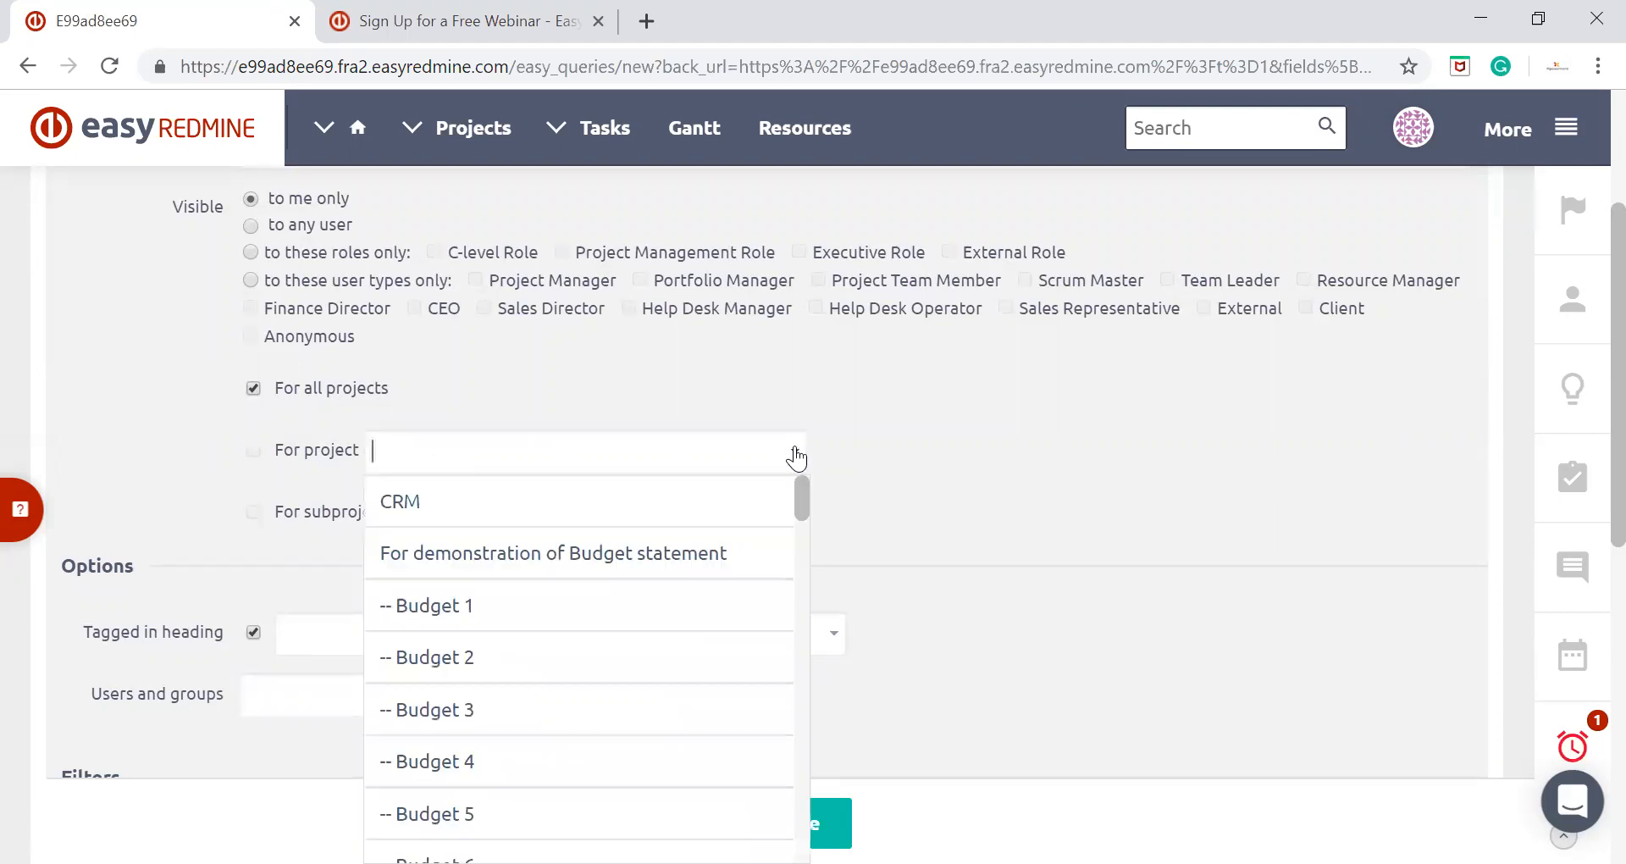
{"action": "left_click", "coordinate": [173, 449]}
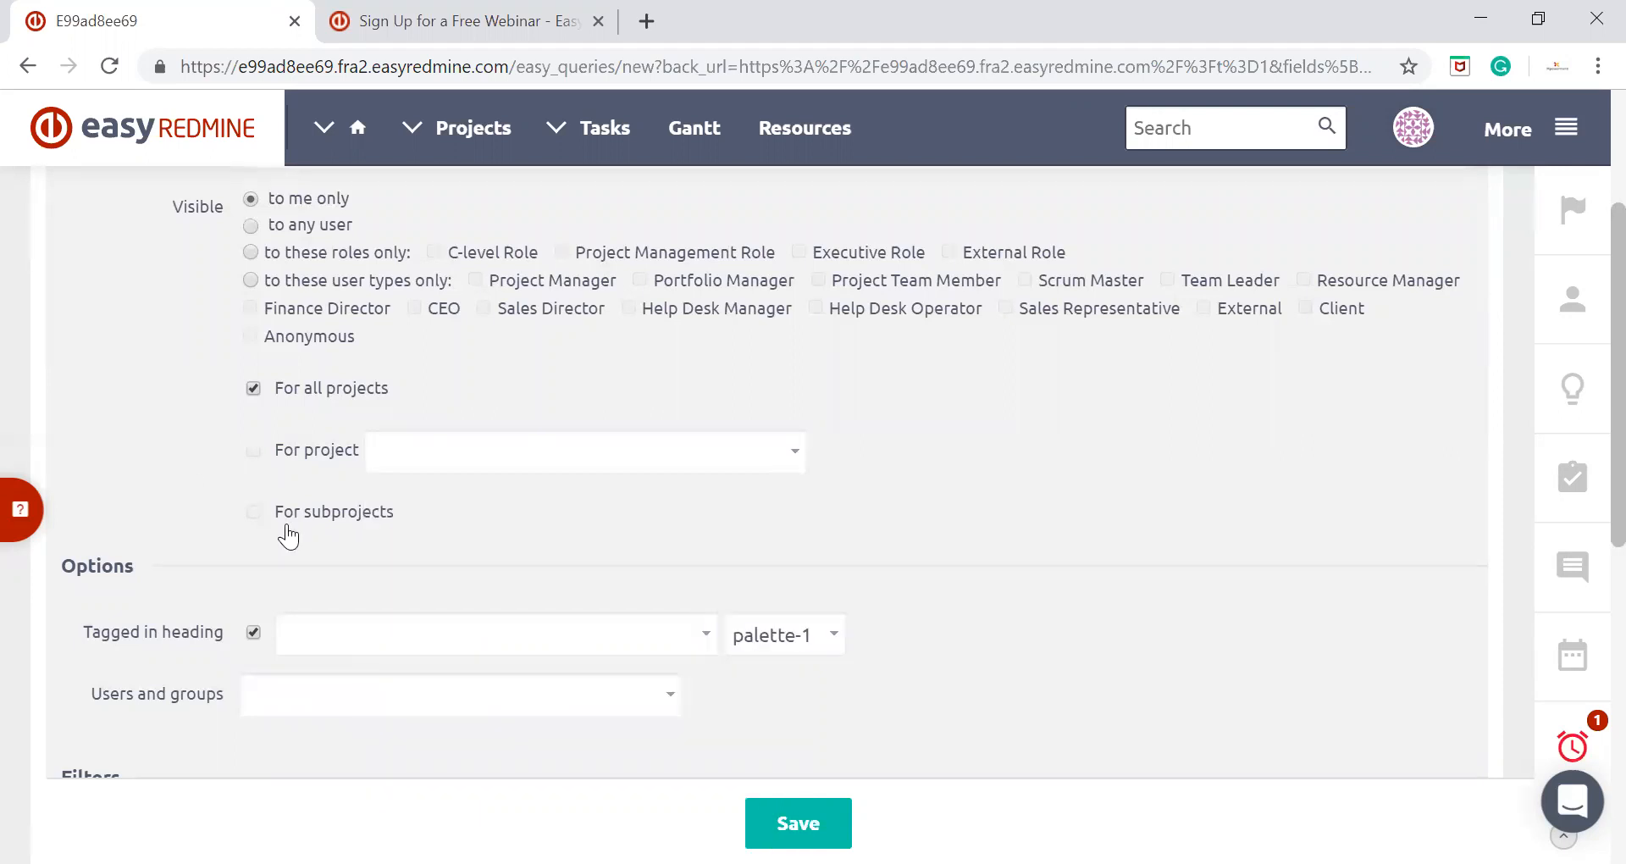
{"action": "scroll", "coordinate": [164, 458], "scroll_direction": "down", "scroll_amount": 3}
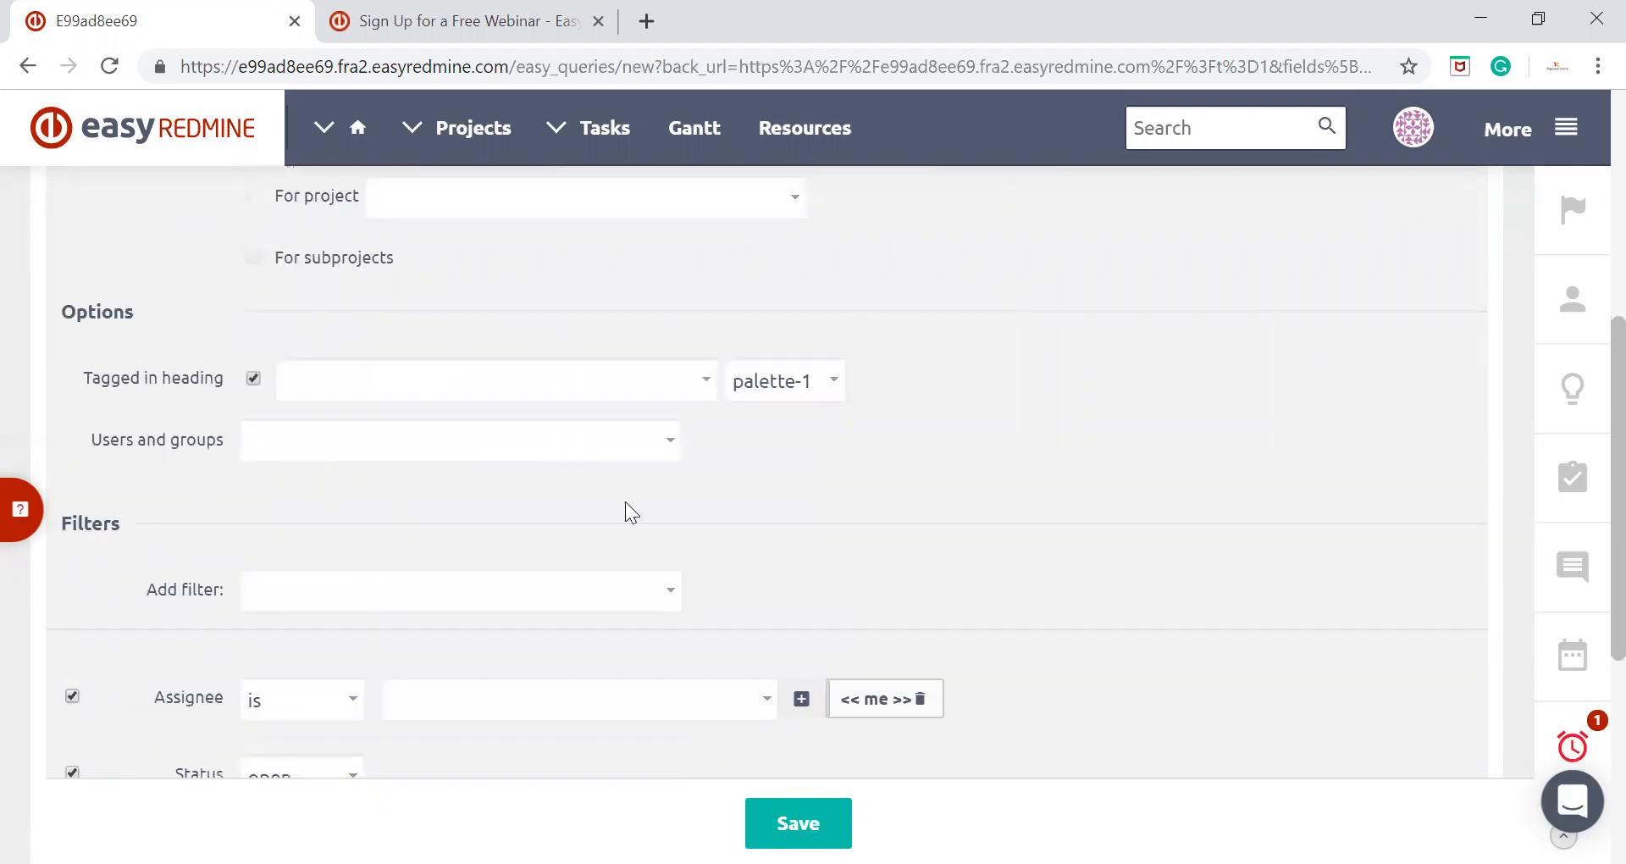
{"action": "left_click", "coordinate": [833, 382]}
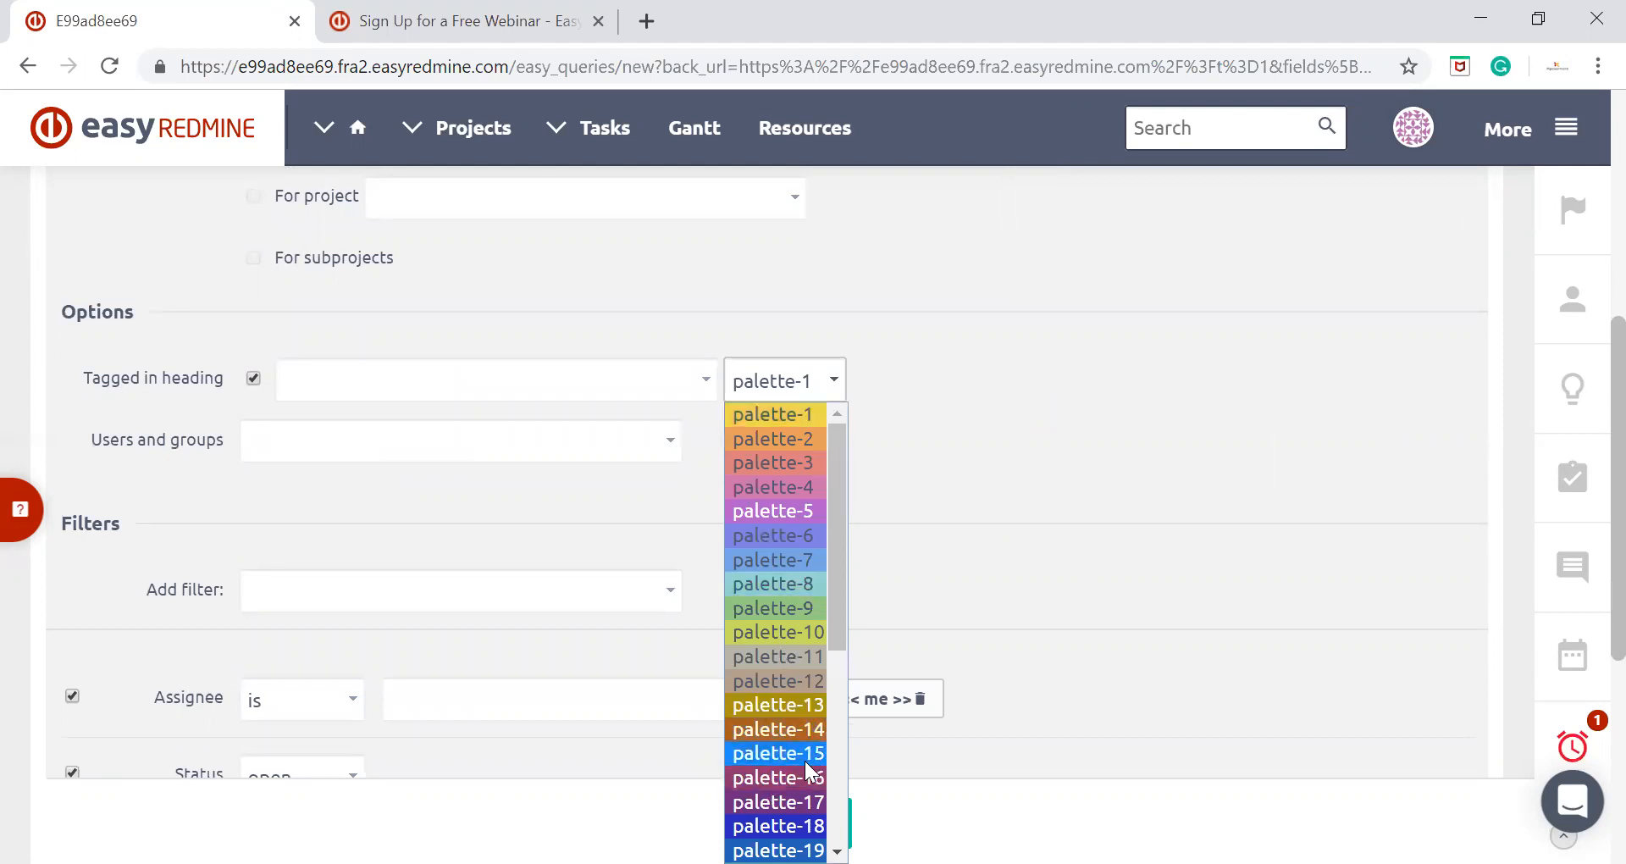
{"action": "left_click", "coordinate": [758, 516]}
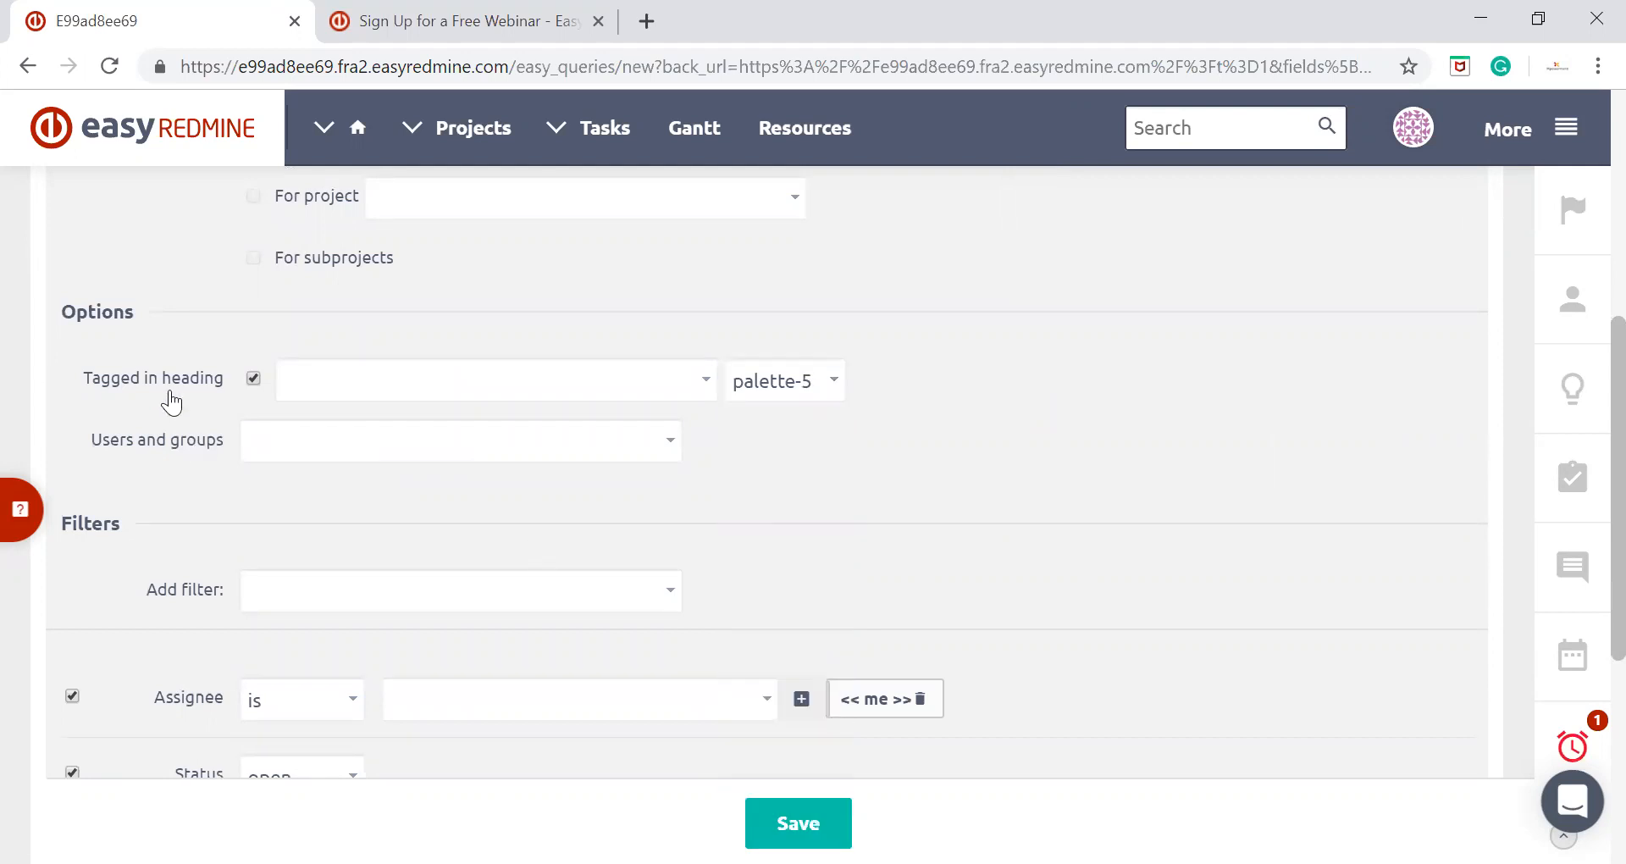
Replace << me >> with the Consulting group in the Assignee filter and save the filter
{"action": "scroll", "coordinate": [172, 403], "scroll_direction": "down", "scroll_amount": 1}
{"action": "scroll", "coordinate": [172, 402], "scroll_direction": "down", "scroll_amount": 4}
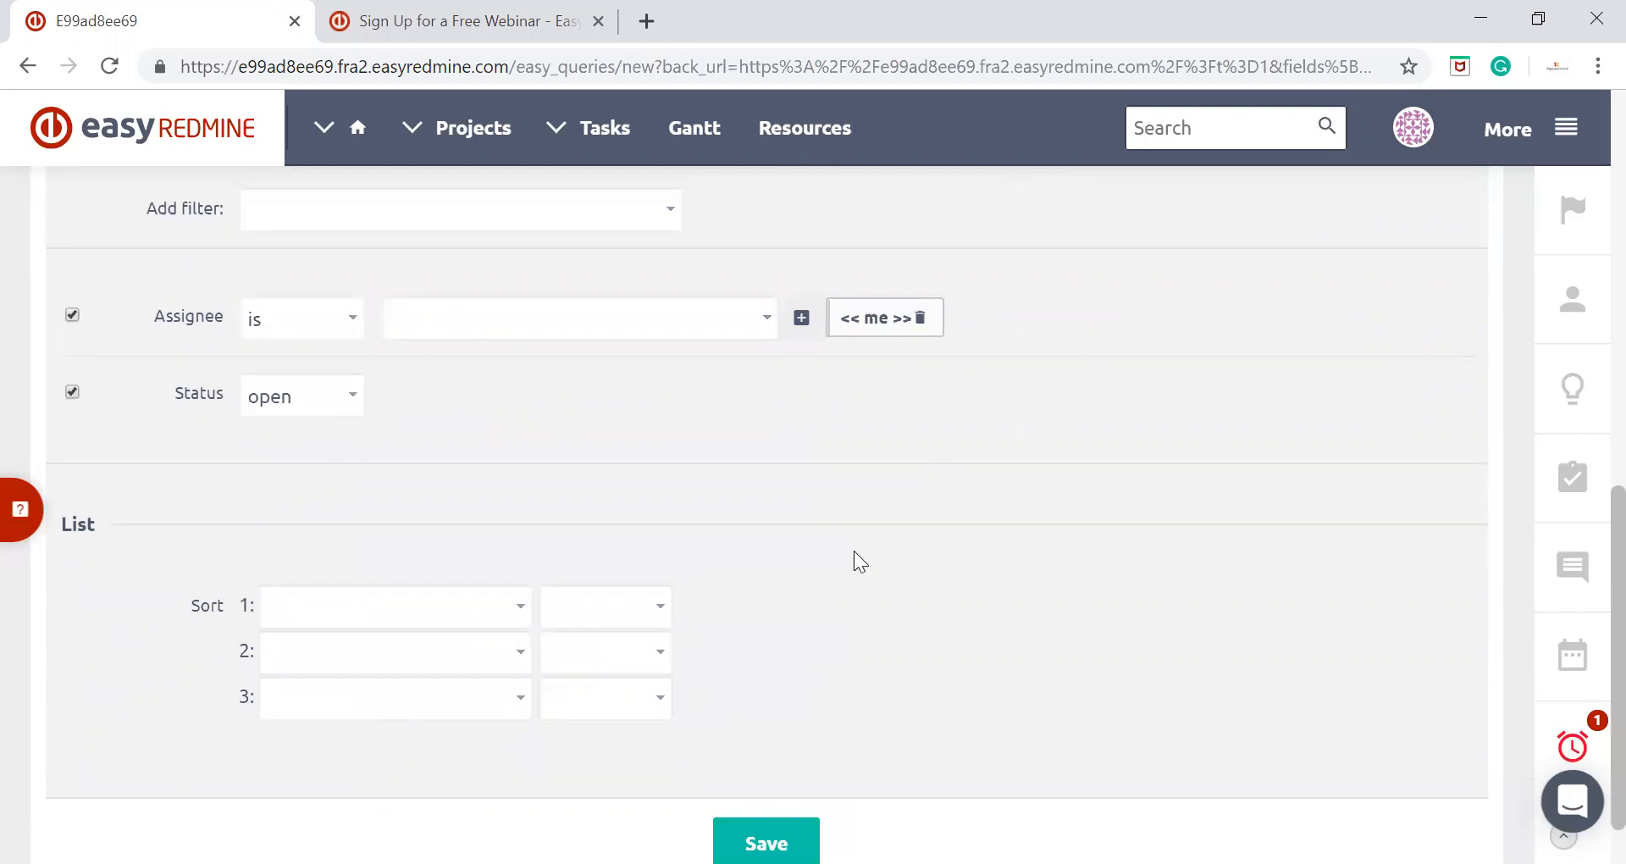
{"action": "scroll", "coordinate": [857, 559], "scroll_direction": "up", "scroll_amount": 3}
{"action": "scroll", "coordinate": [857, 559], "scroll_direction": "down", "scroll_amount": 4}
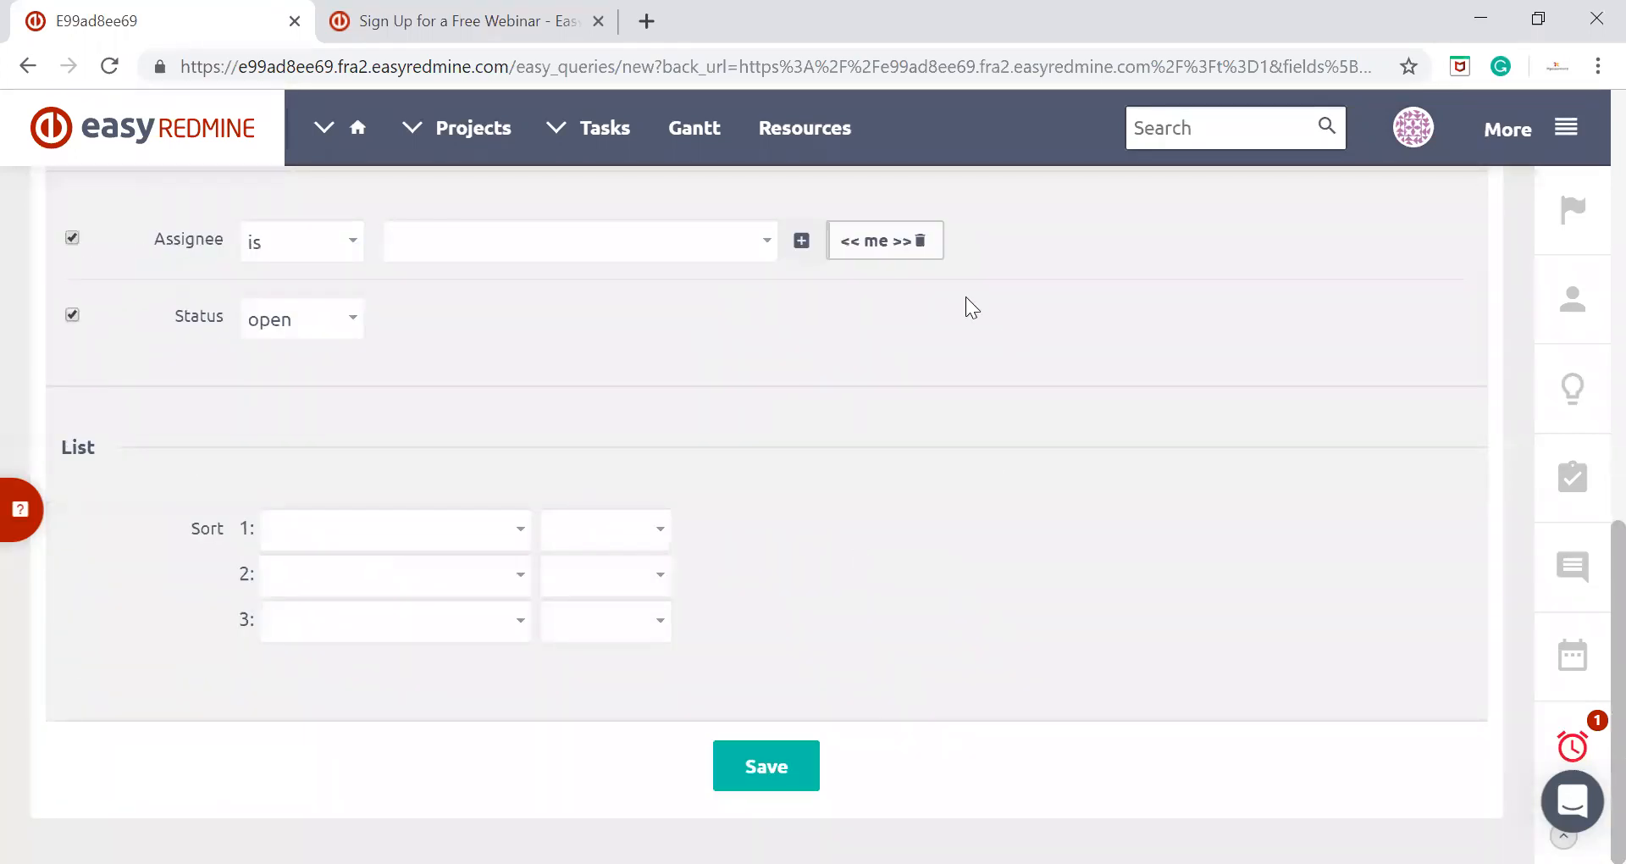
{"action": "left_click", "coordinate": [920, 242]}
{"action": "left_click", "coordinate": [624, 239]}
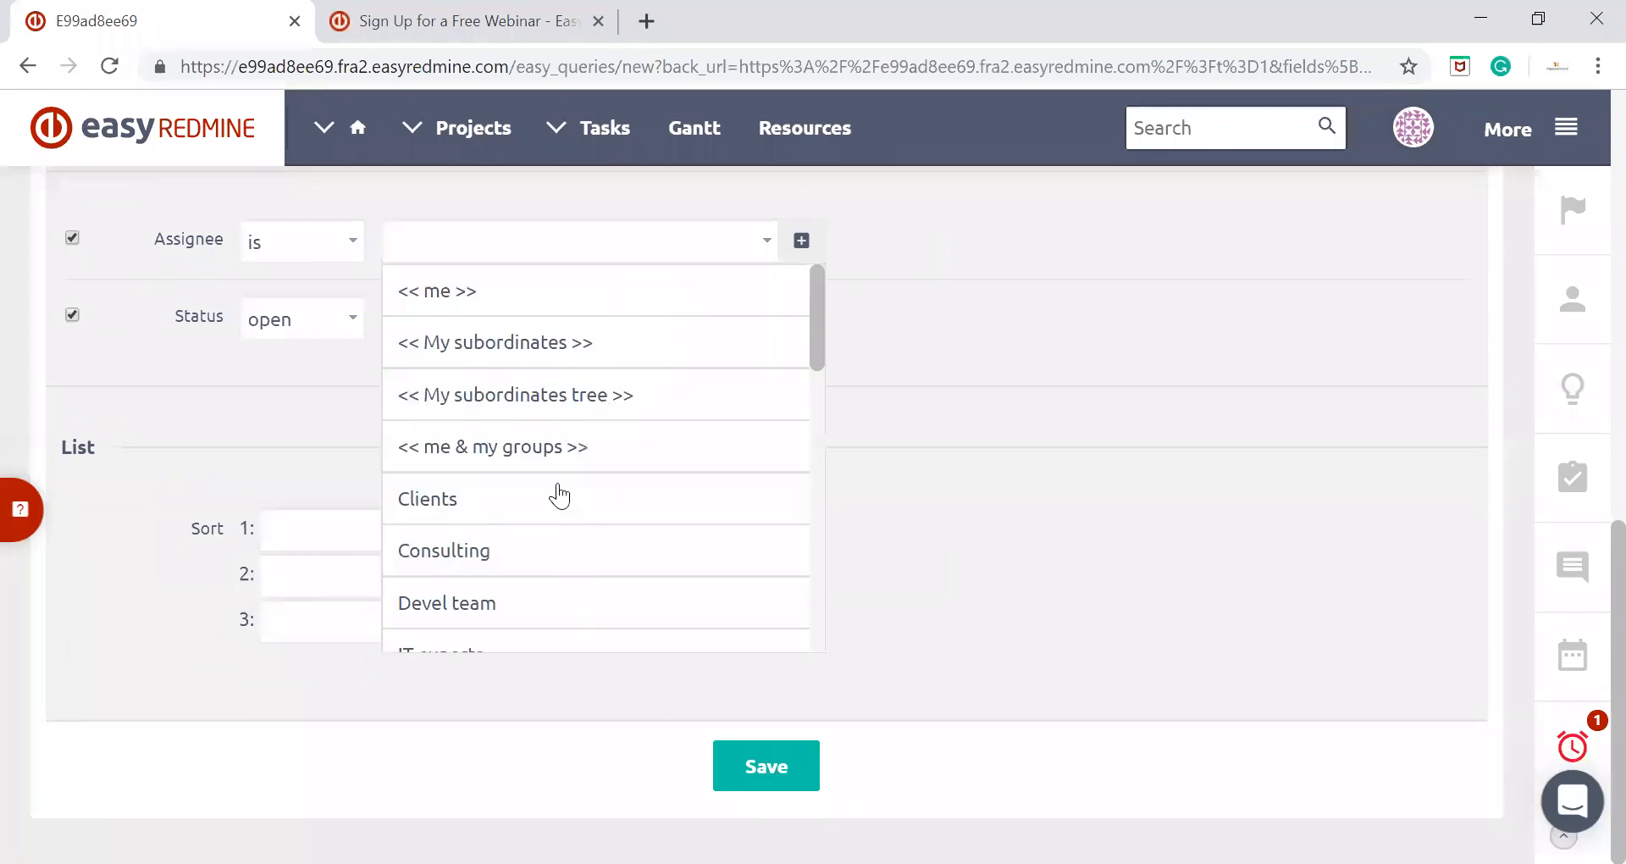
{"action": "left_click", "coordinate": [444, 551]}
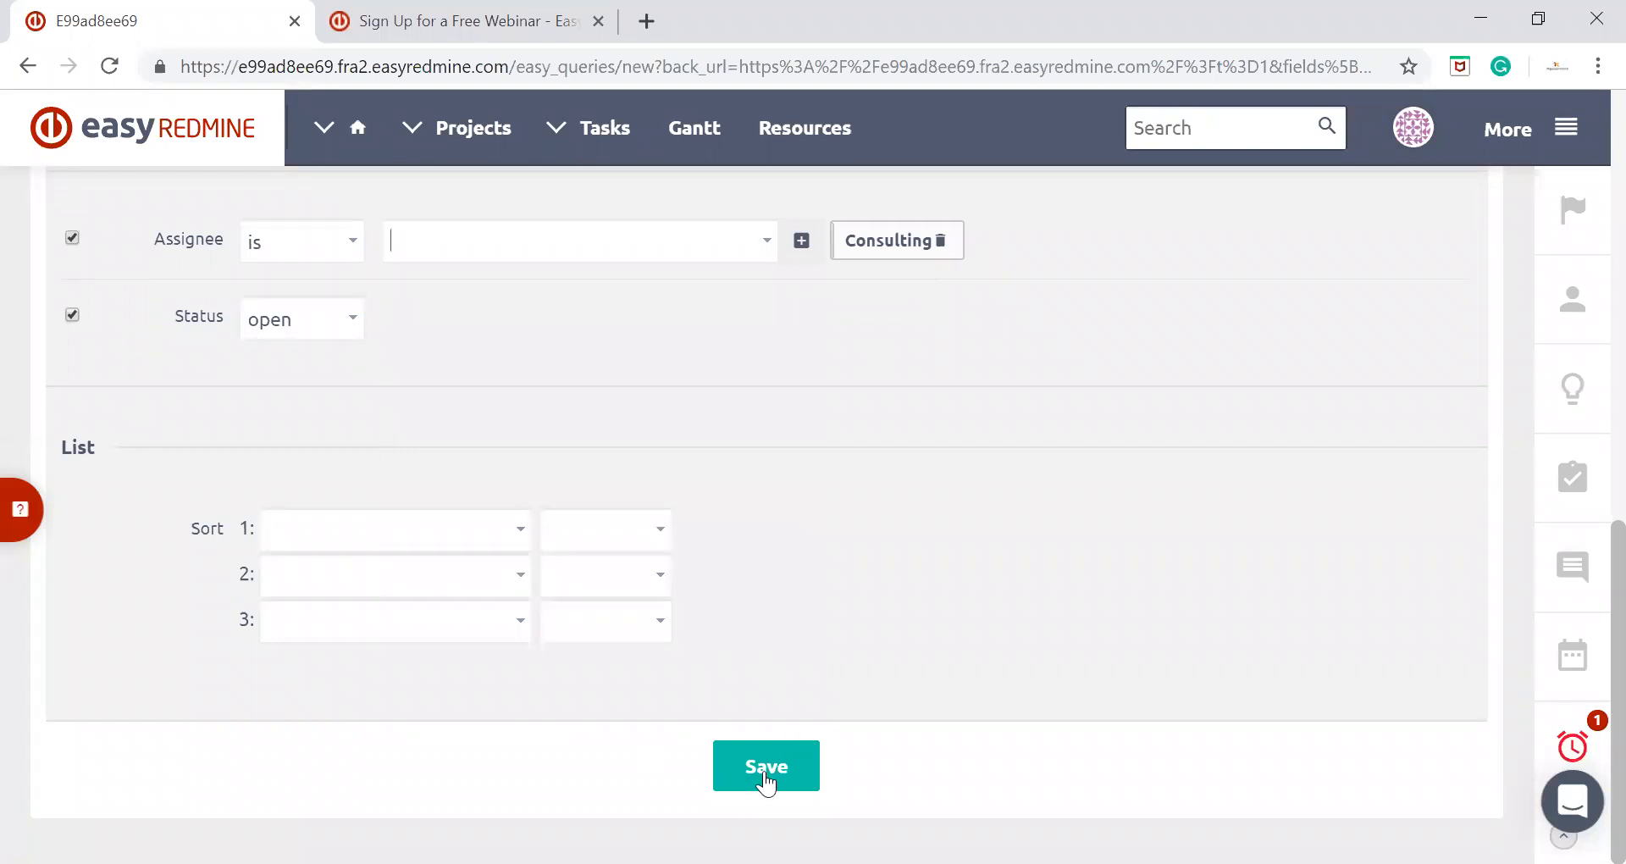
{"action": "left_click", "coordinate": [765, 767]}
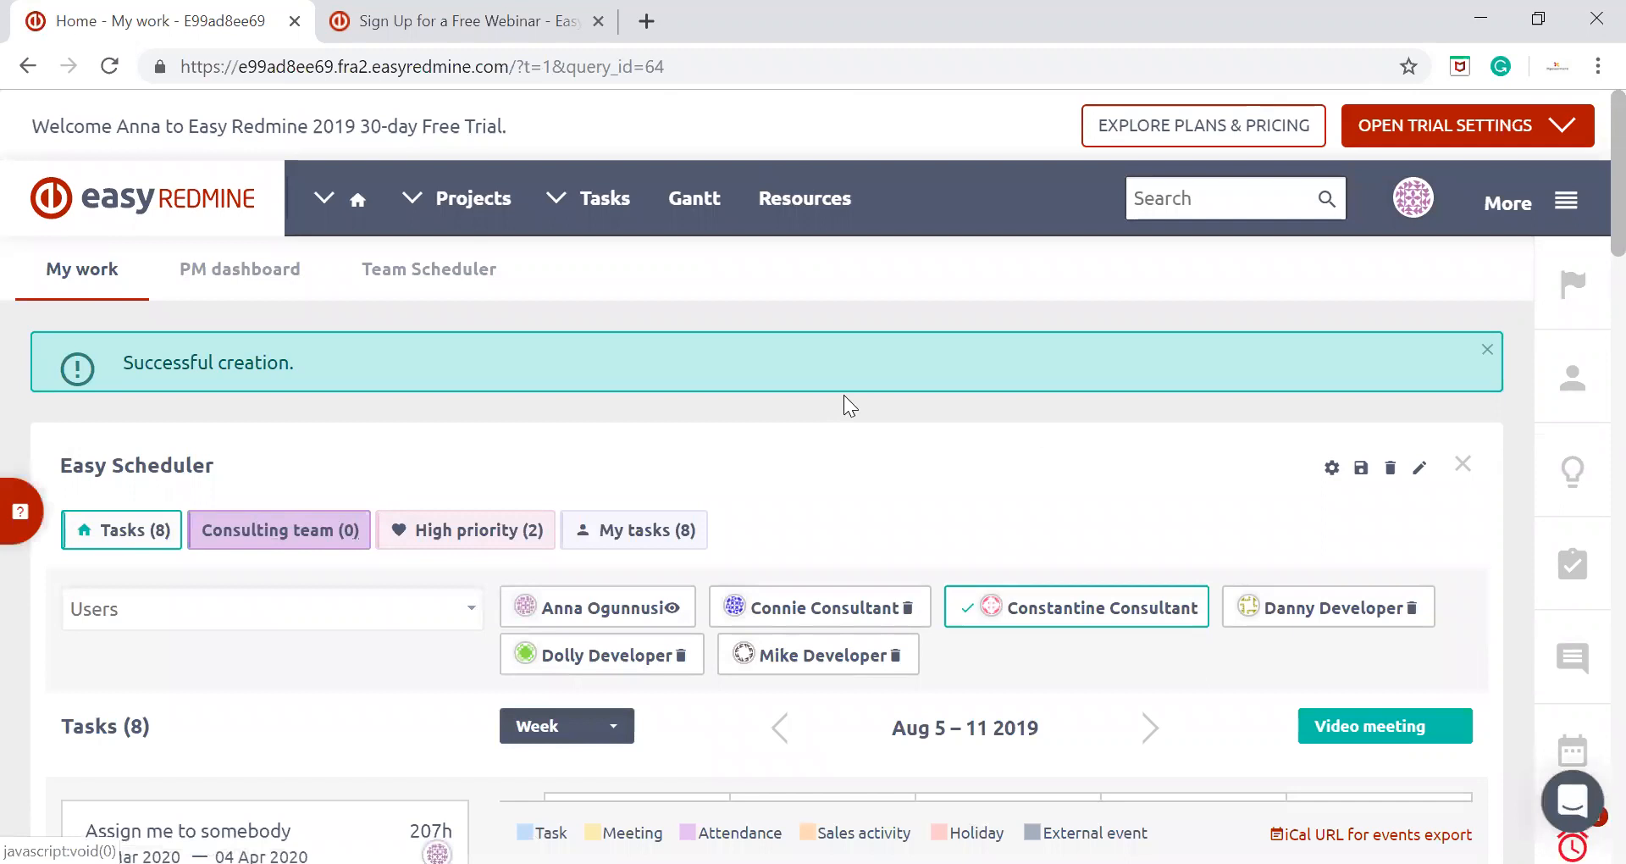
Examine the scheduler's filter tags, Tasks list and the calendar for the week of Aug 5 – 11 2019
{"action": "scroll", "coordinate": [844, 394], "scroll_direction": "down", "scroll_amount": 2}
{"action": "left_click", "coordinate": [115, 404]}
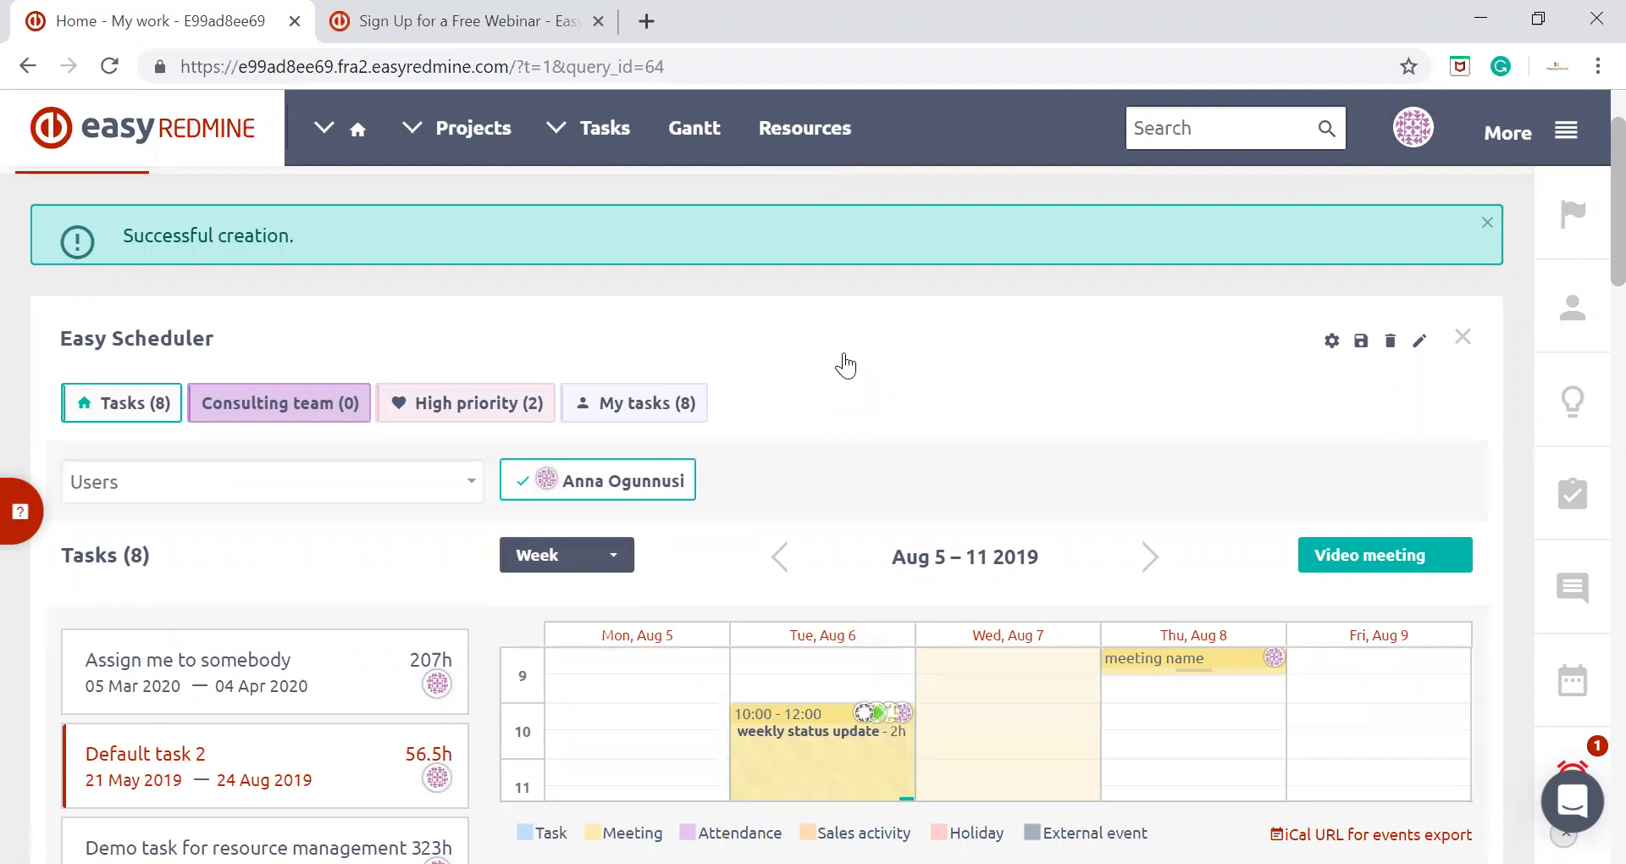
{"action": "scroll", "coordinate": [843, 362], "scroll_direction": "down", "scroll_amount": 2}
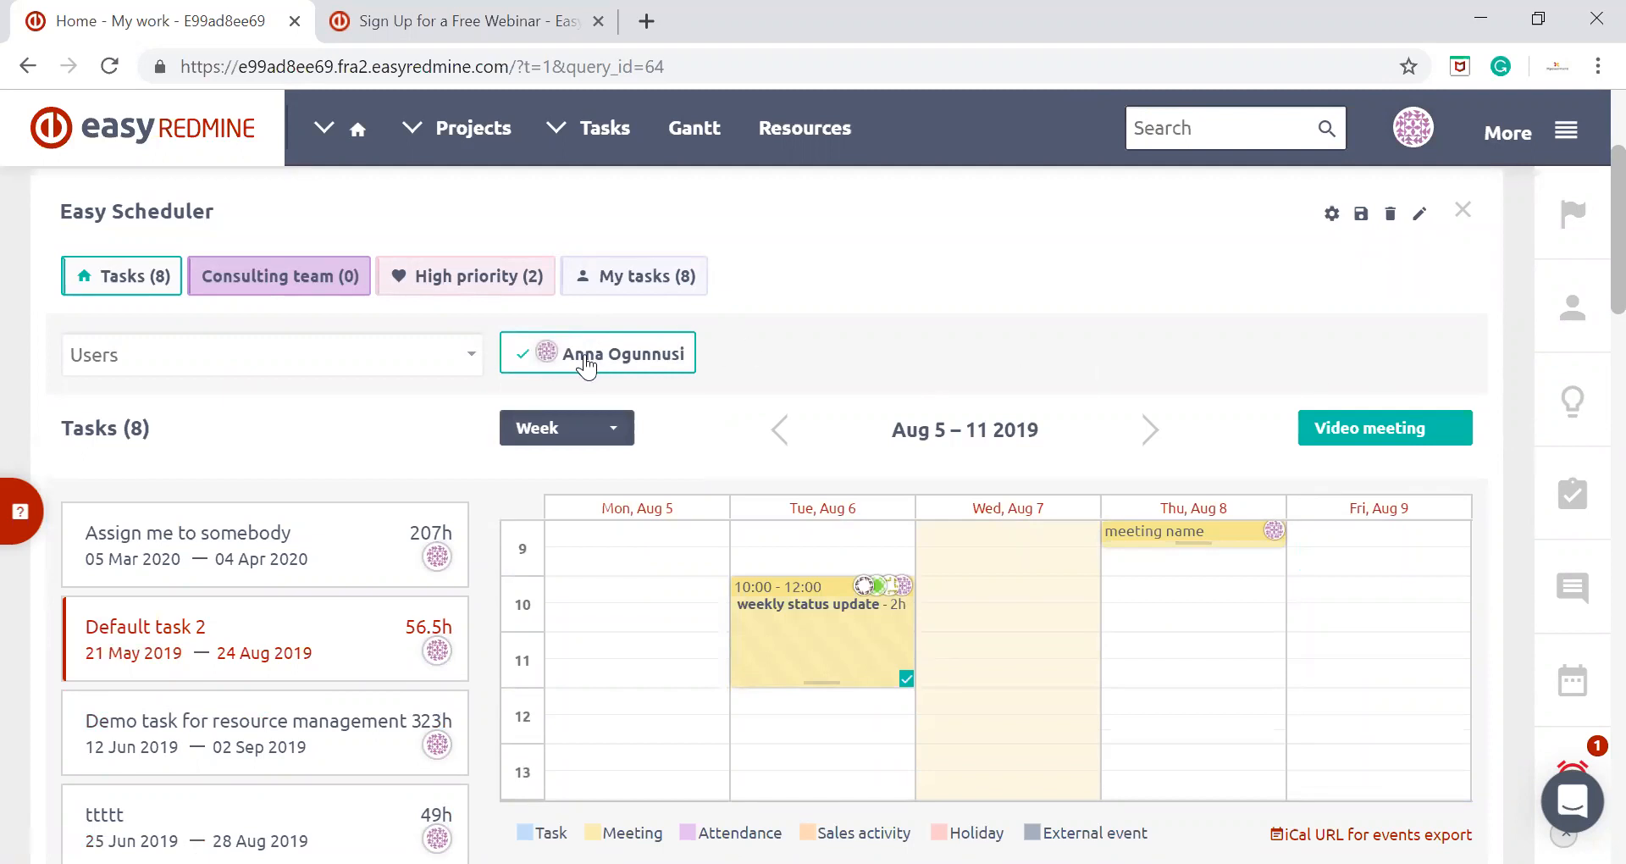
{"action": "scroll", "coordinate": [808, 361], "scroll_direction": "down", "scroll_amount": 1}
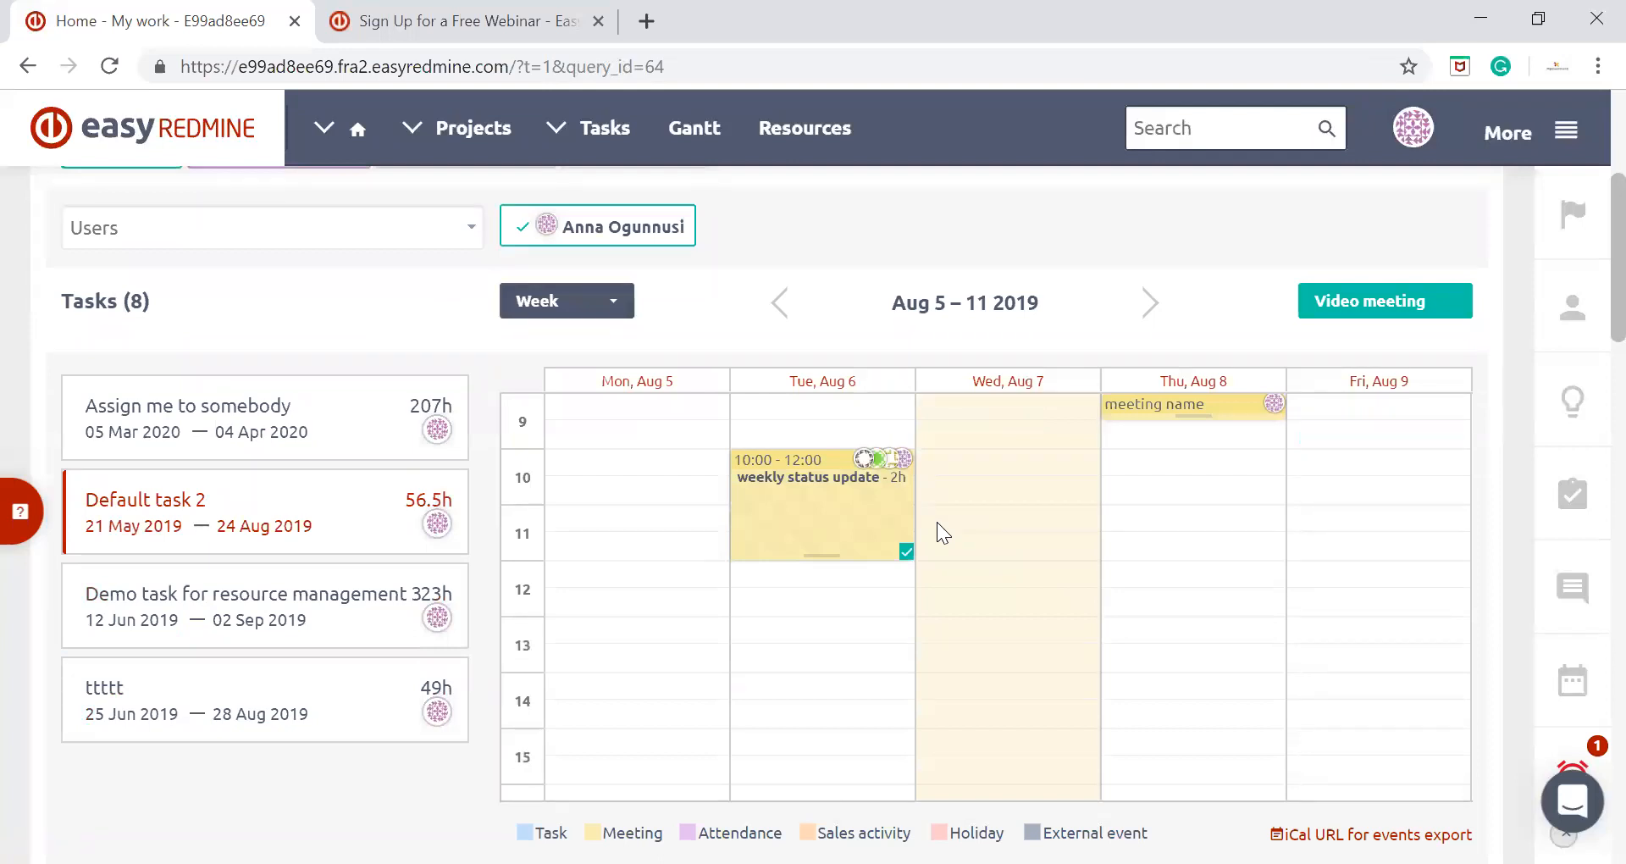
{"action": "scroll", "coordinate": [942, 533], "scroll_direction": "up", "scroll_amount": 1}
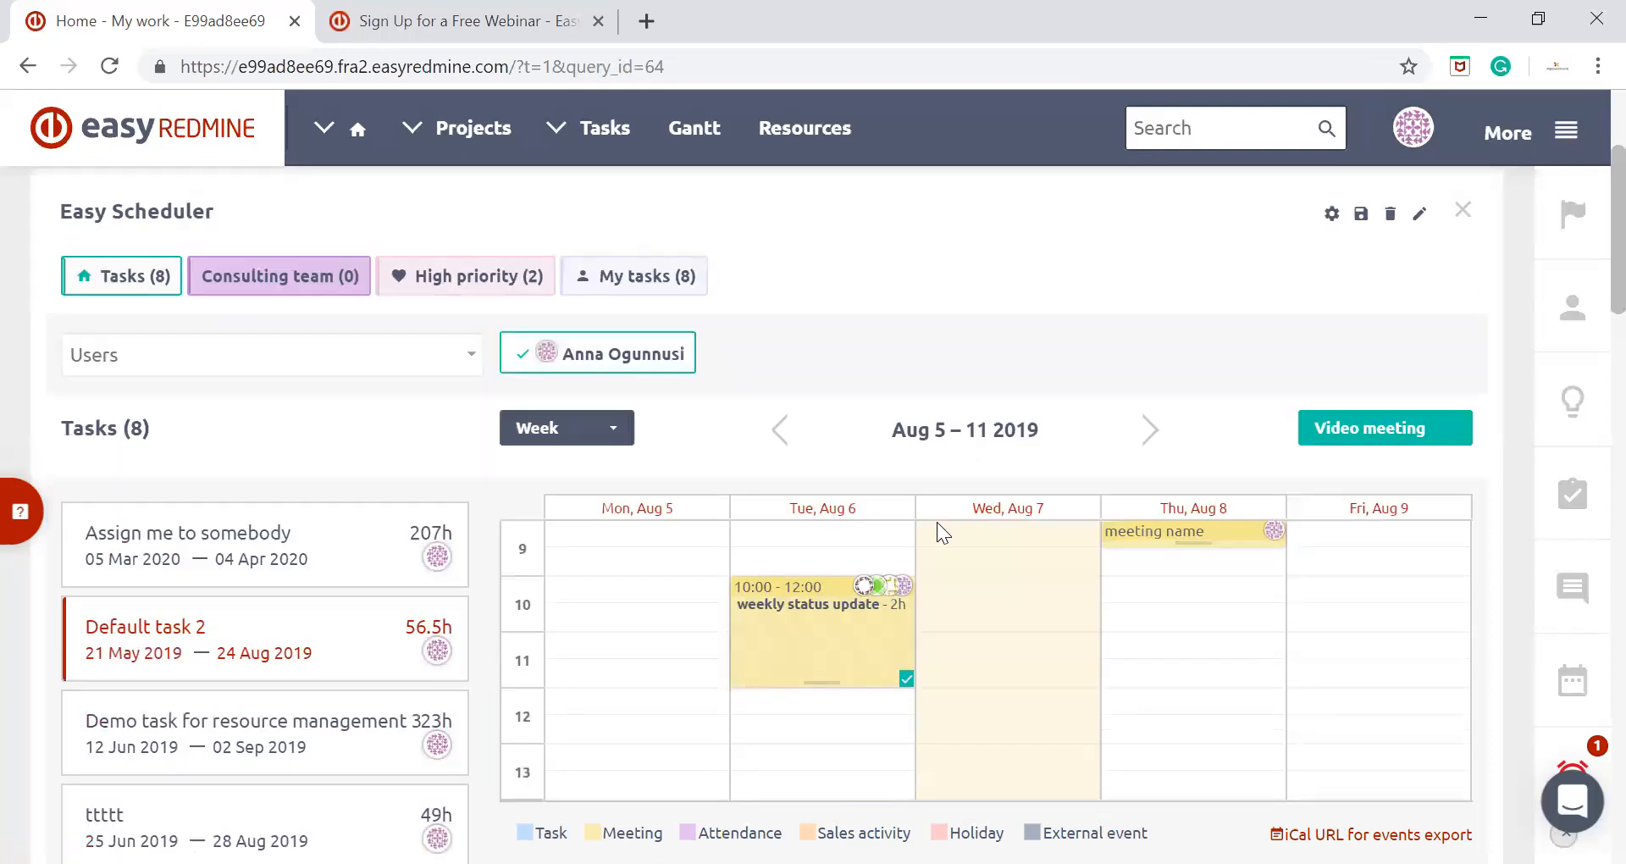
{"action": "scroll", "coordinate": [942, 533], "scroll_direction": "down", "scroll_amount": 1}
{"action": "scroll", "coordinate": [943, 532], "scroll_direction": "up", "scroll_amount": 1}
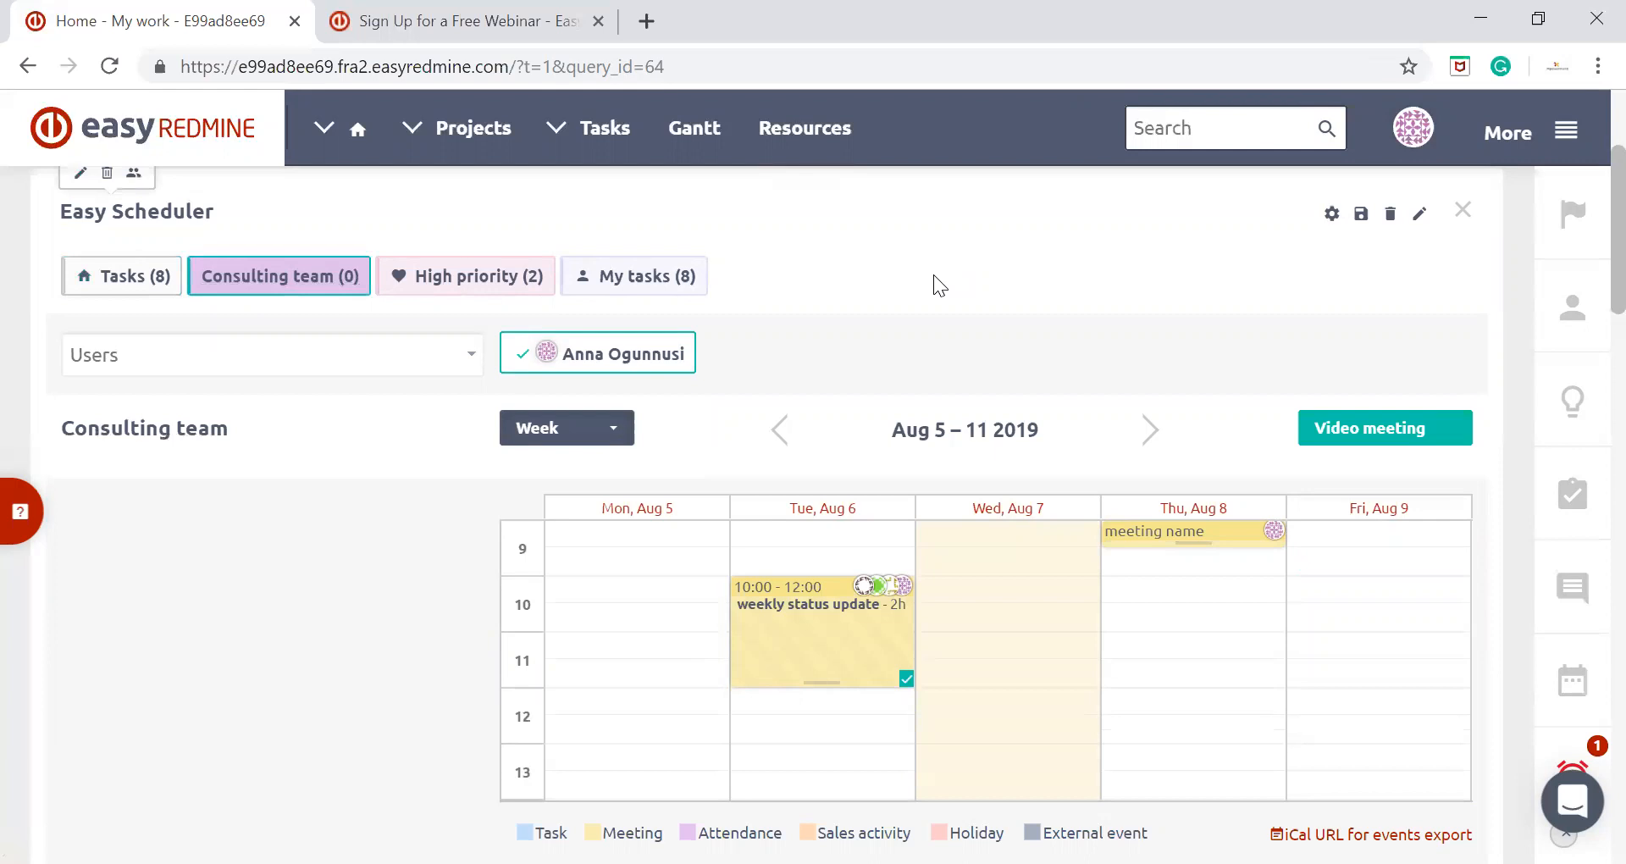
Show the Consulting team filter in the scheduler, and collapse and expand the scheduler's filter settings
{"action": "left_click", "coordinate": [351, 285]}
{"action": "left_click", "coordinate": [1332, 213]}
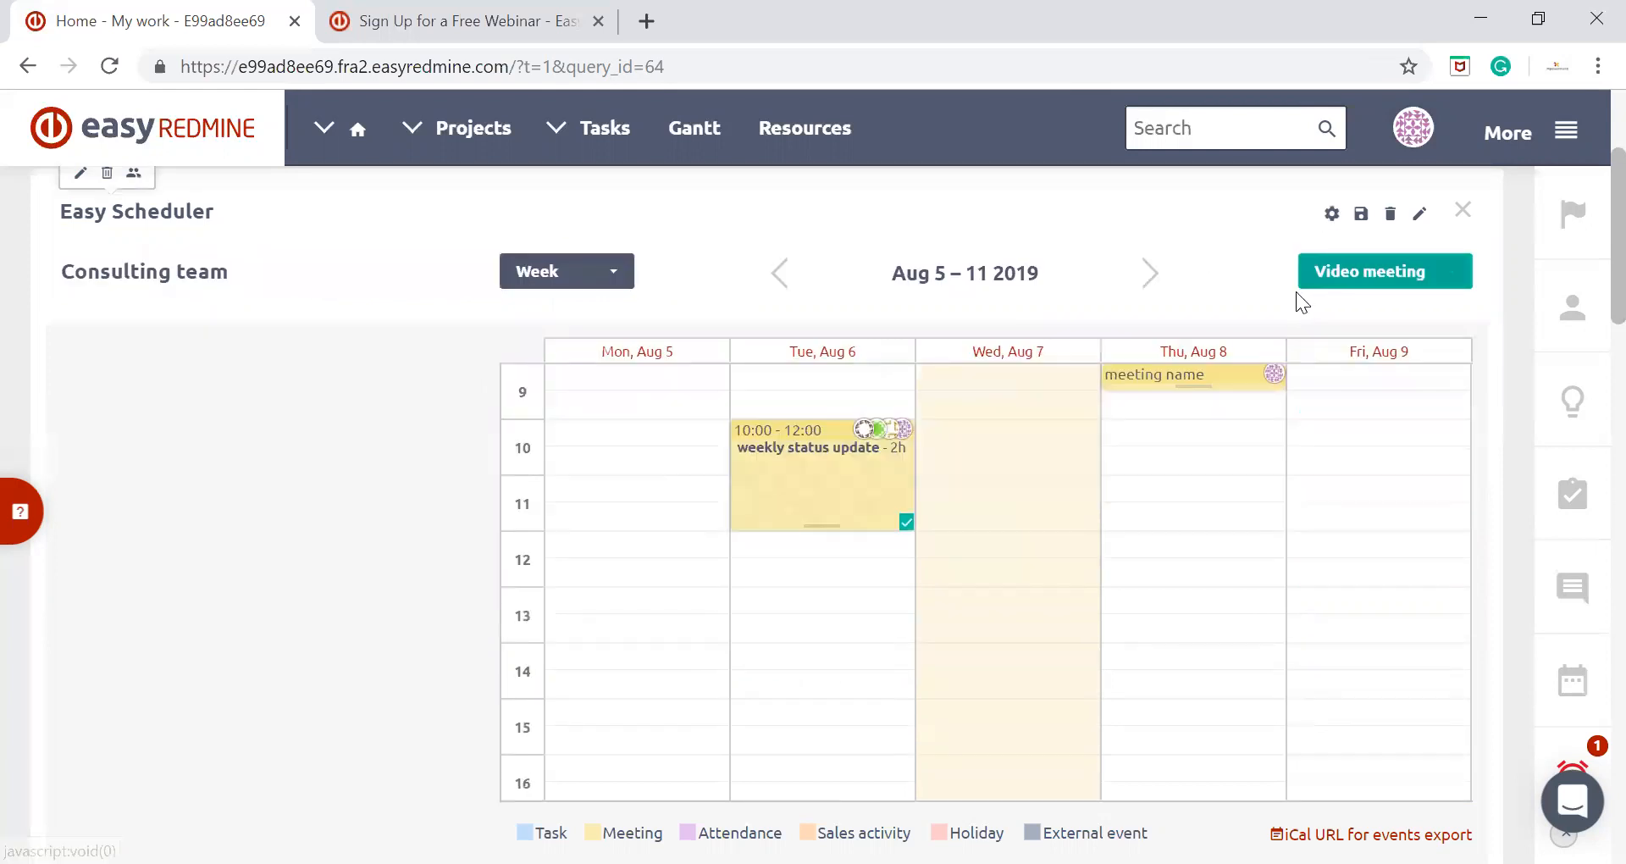
{"action": "left_click", "coordinate": [1330, 214]}
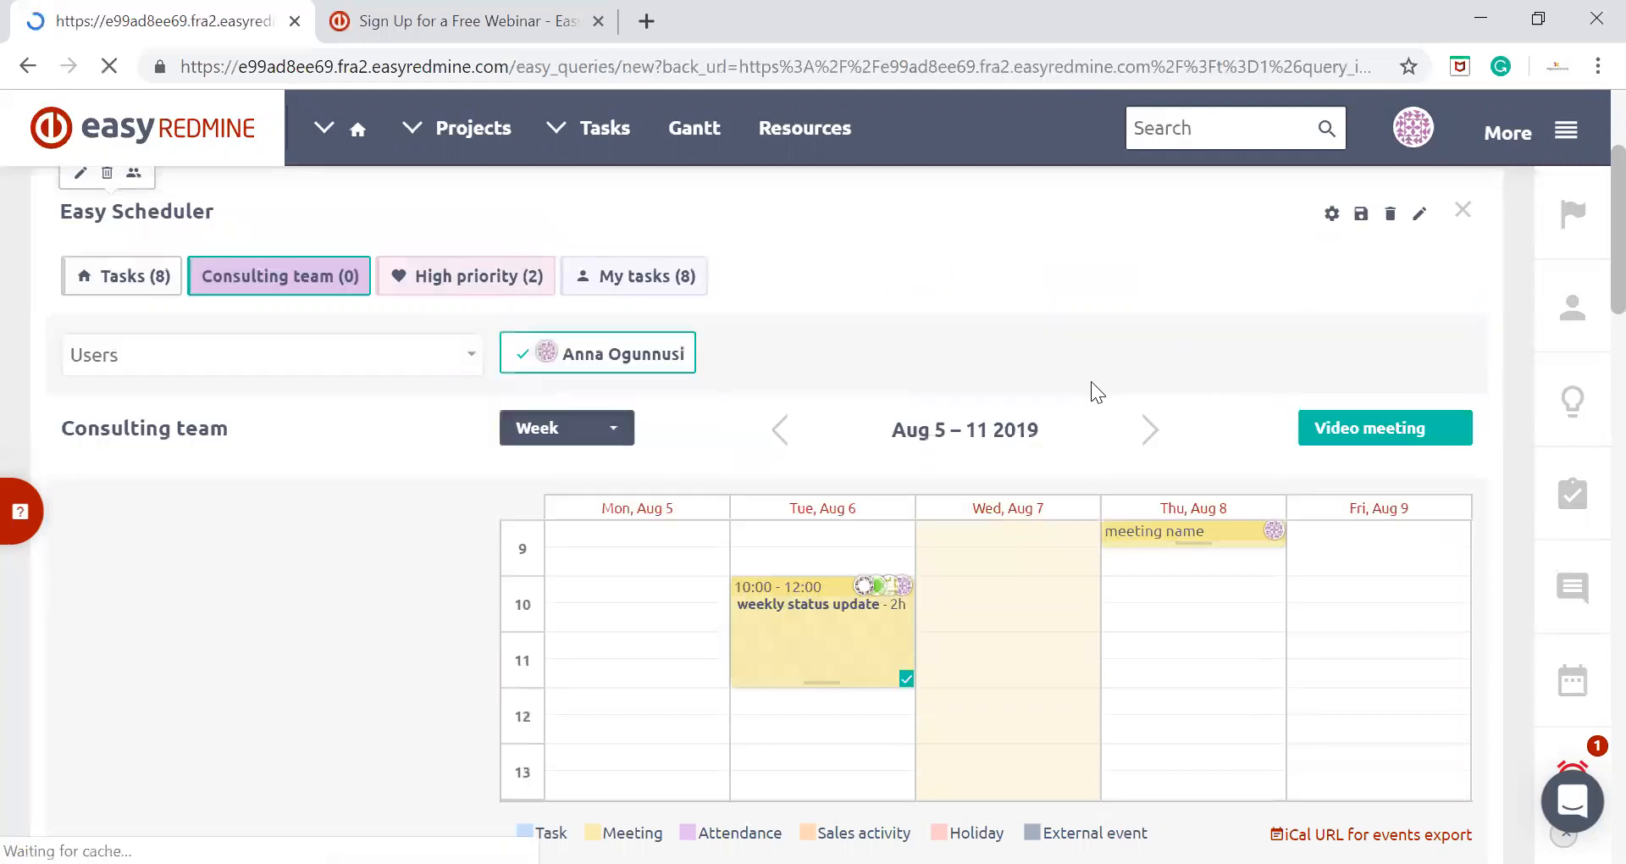
Start another new filter from the scheduler and add Consulting to its users and groups
{"action": "scroll", "coordinate": [703, 422], "scroll_direction": "down", "scroll_amount": 6}
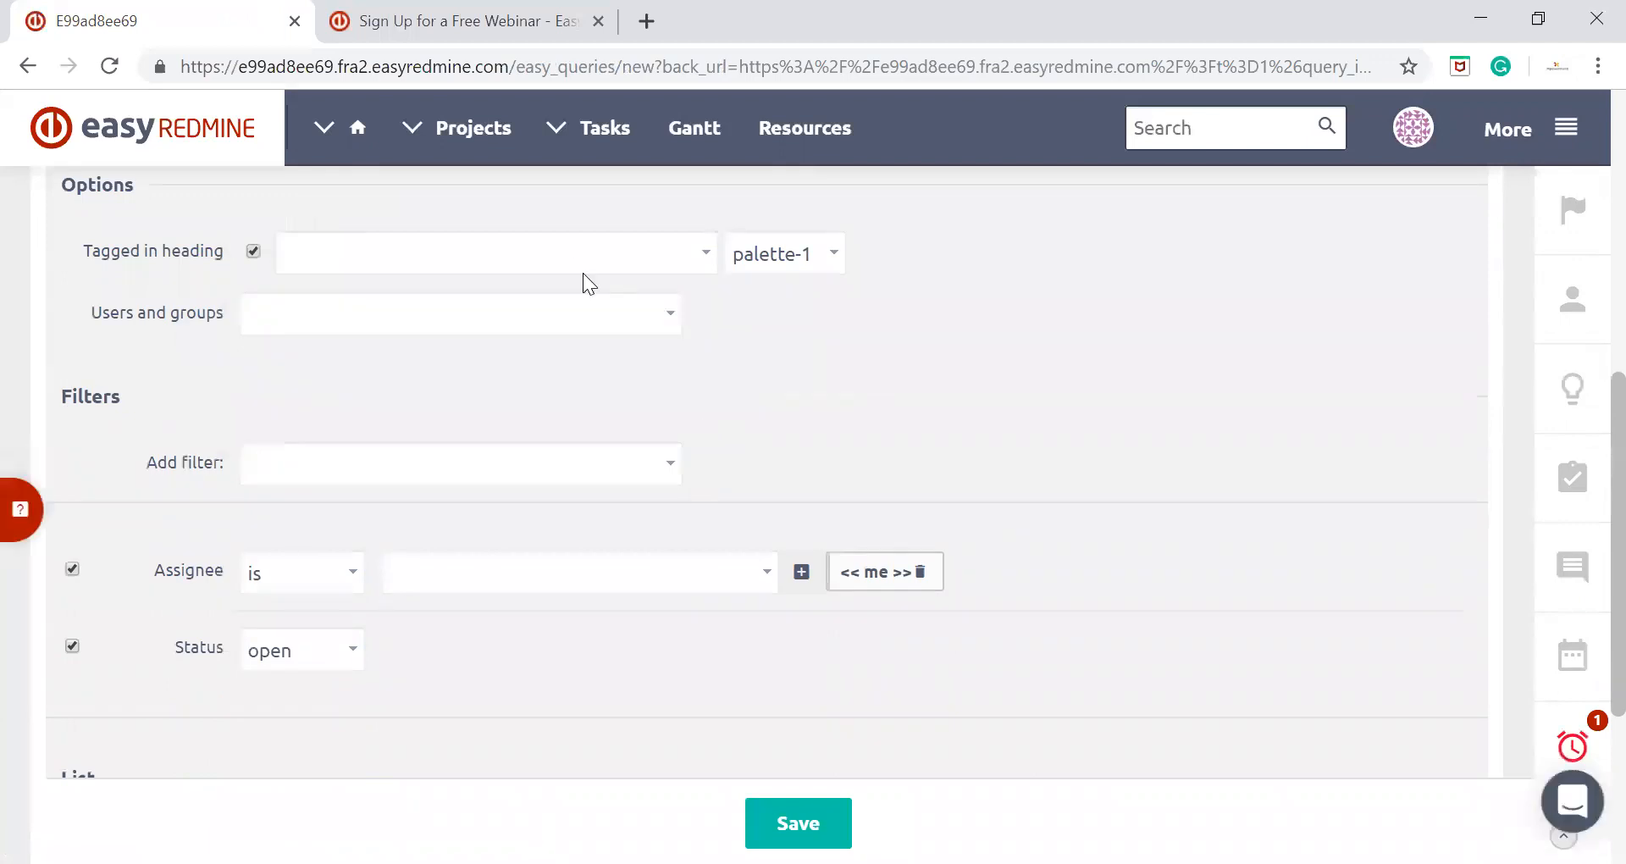
{"action": "left_click", "coordinate": [594, 320]}
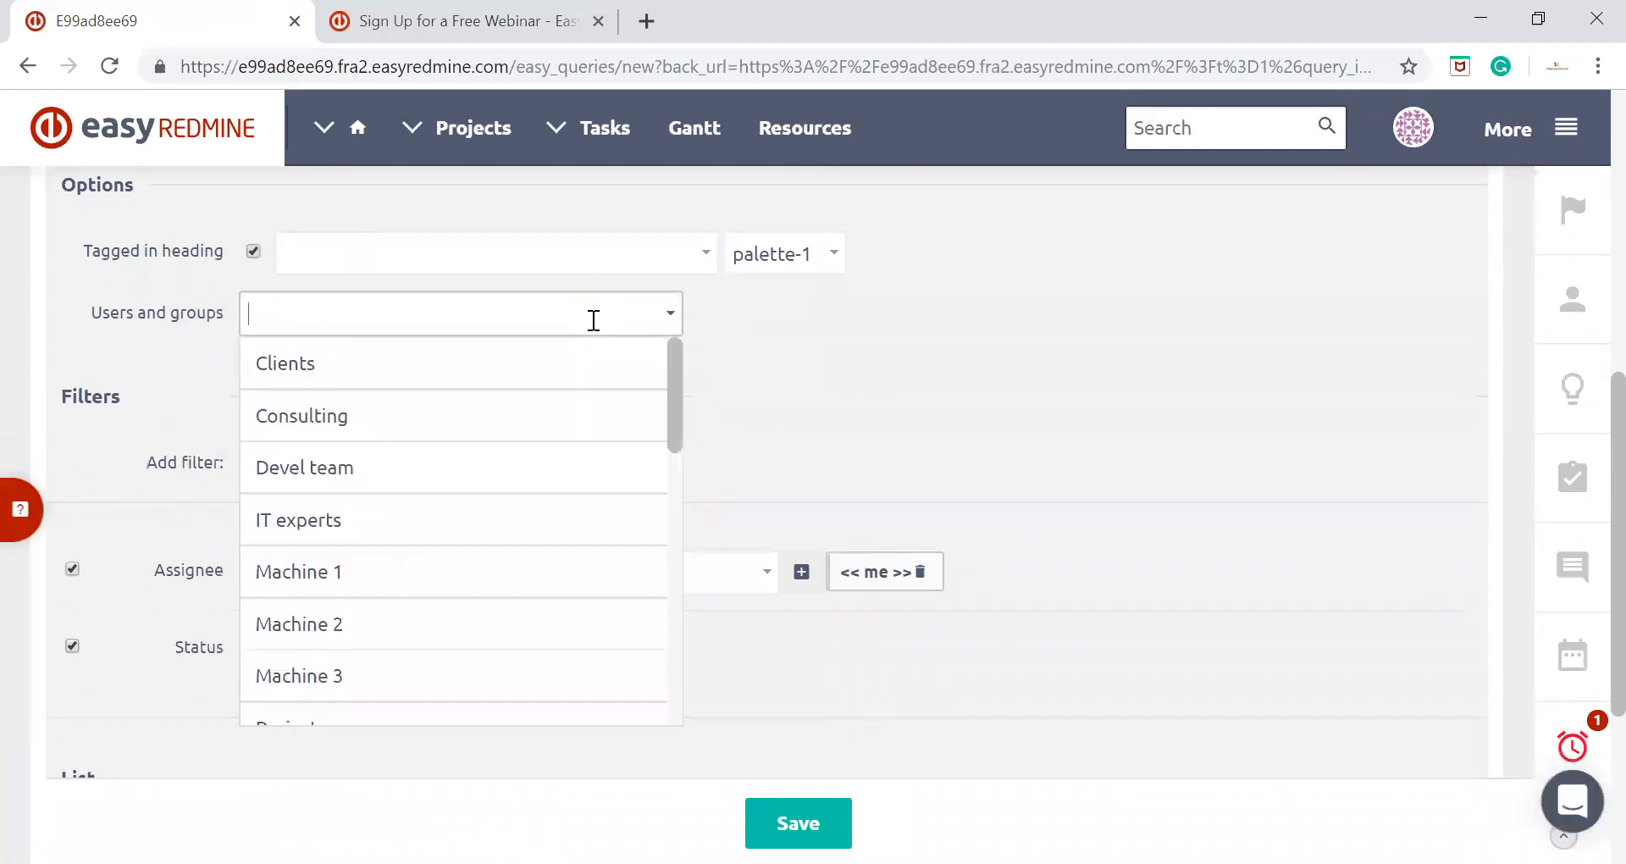
{"action": "left_click", "coordinate": [443, 427]}
Replace << me >> in the new filter's Assignee condition with the Consulting group and the consultant user Connie
{"action": "left_click", "coordinate": [920, 576]}
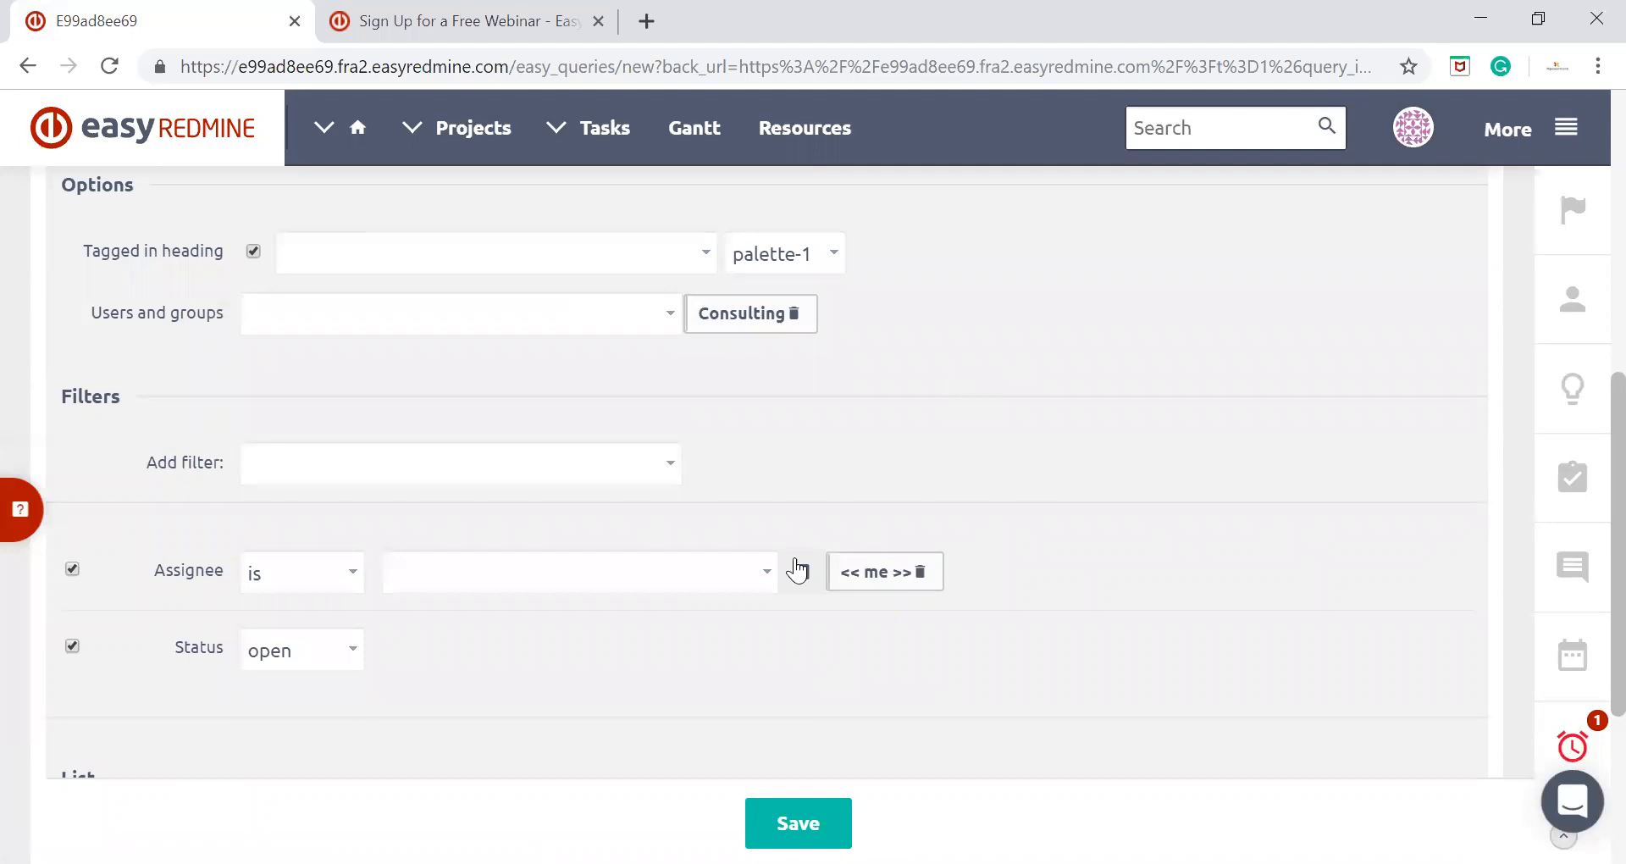
{"action": "left_click", "coordinate": [521, 581]}
{"action": "type", "text": "consu"}
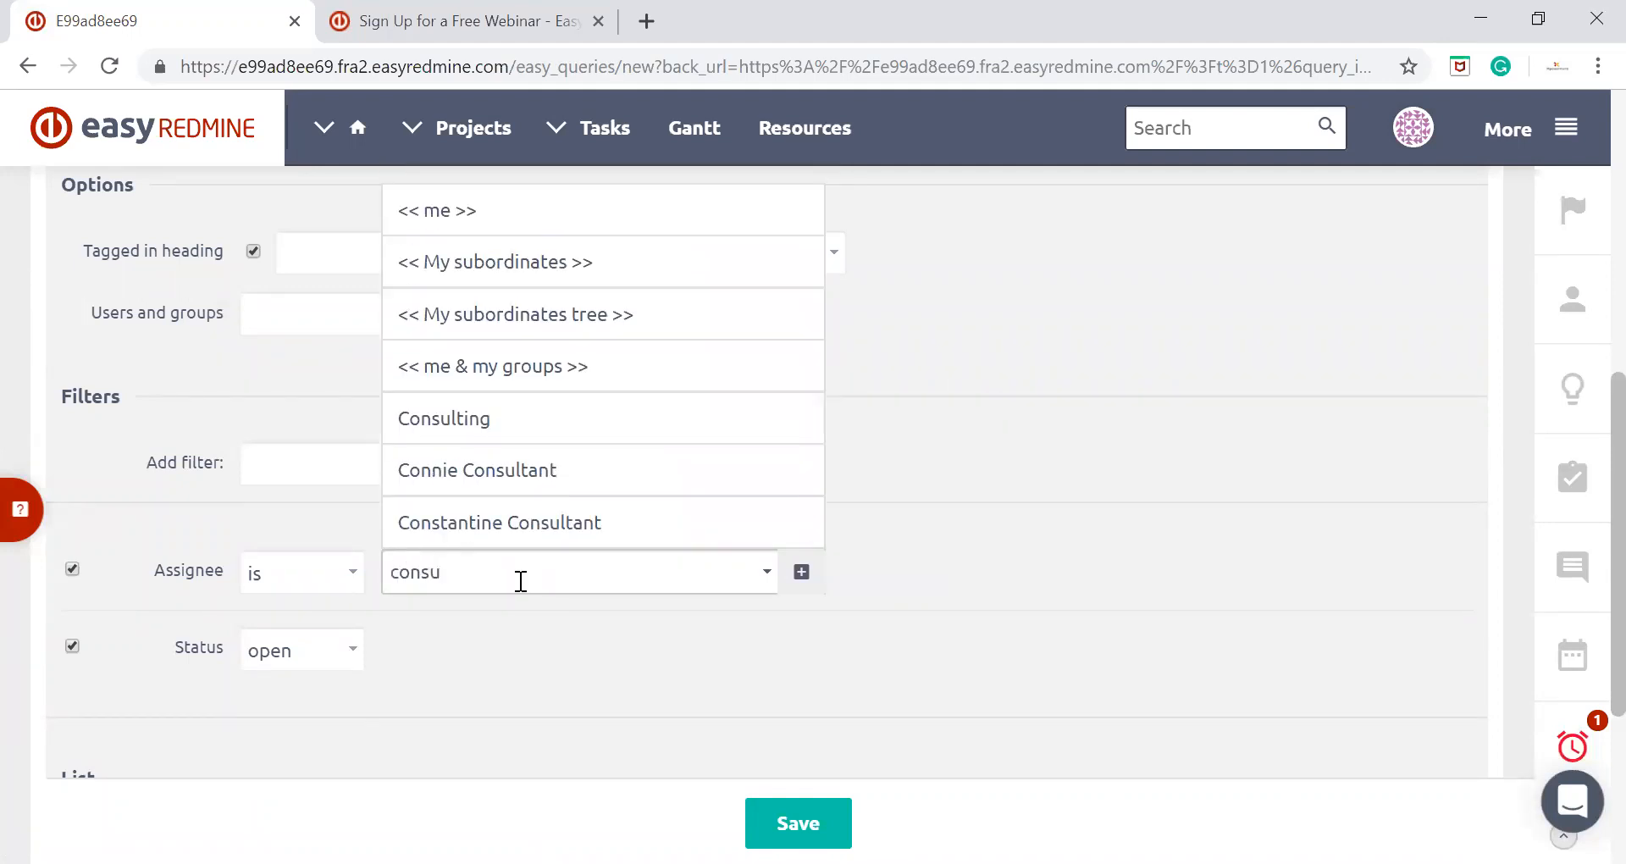
{"action": "left_click", "coordinate": [518, 425]}
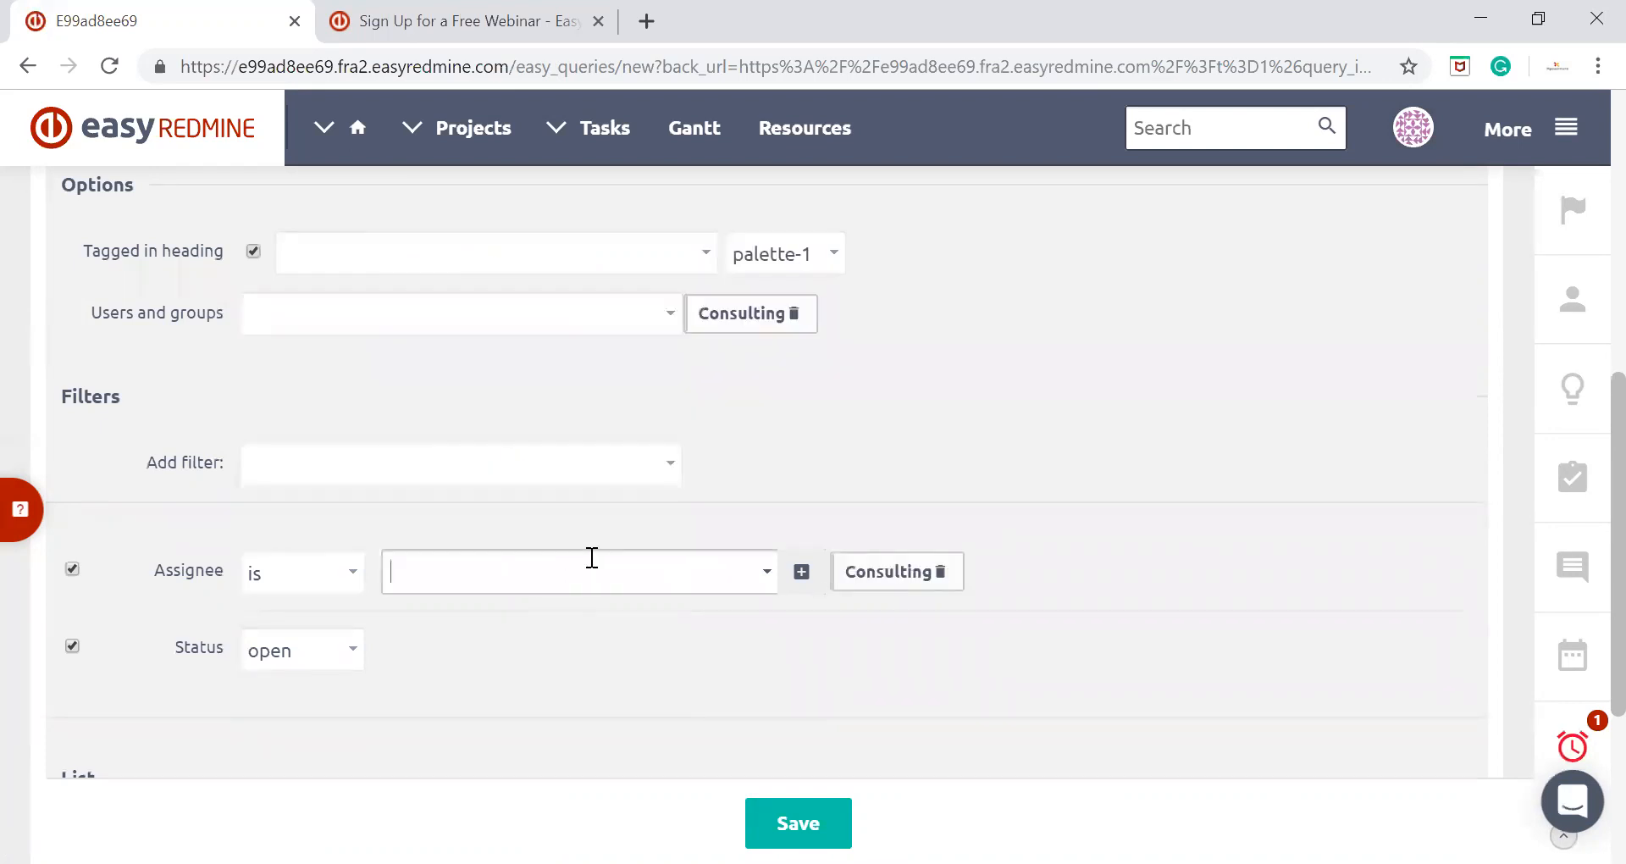
{"action": "type", "text": "connie"}
{"action": "scroll", "coordinate": [628, 573], "scroll_direction": "down", "scroll_amount": 1}
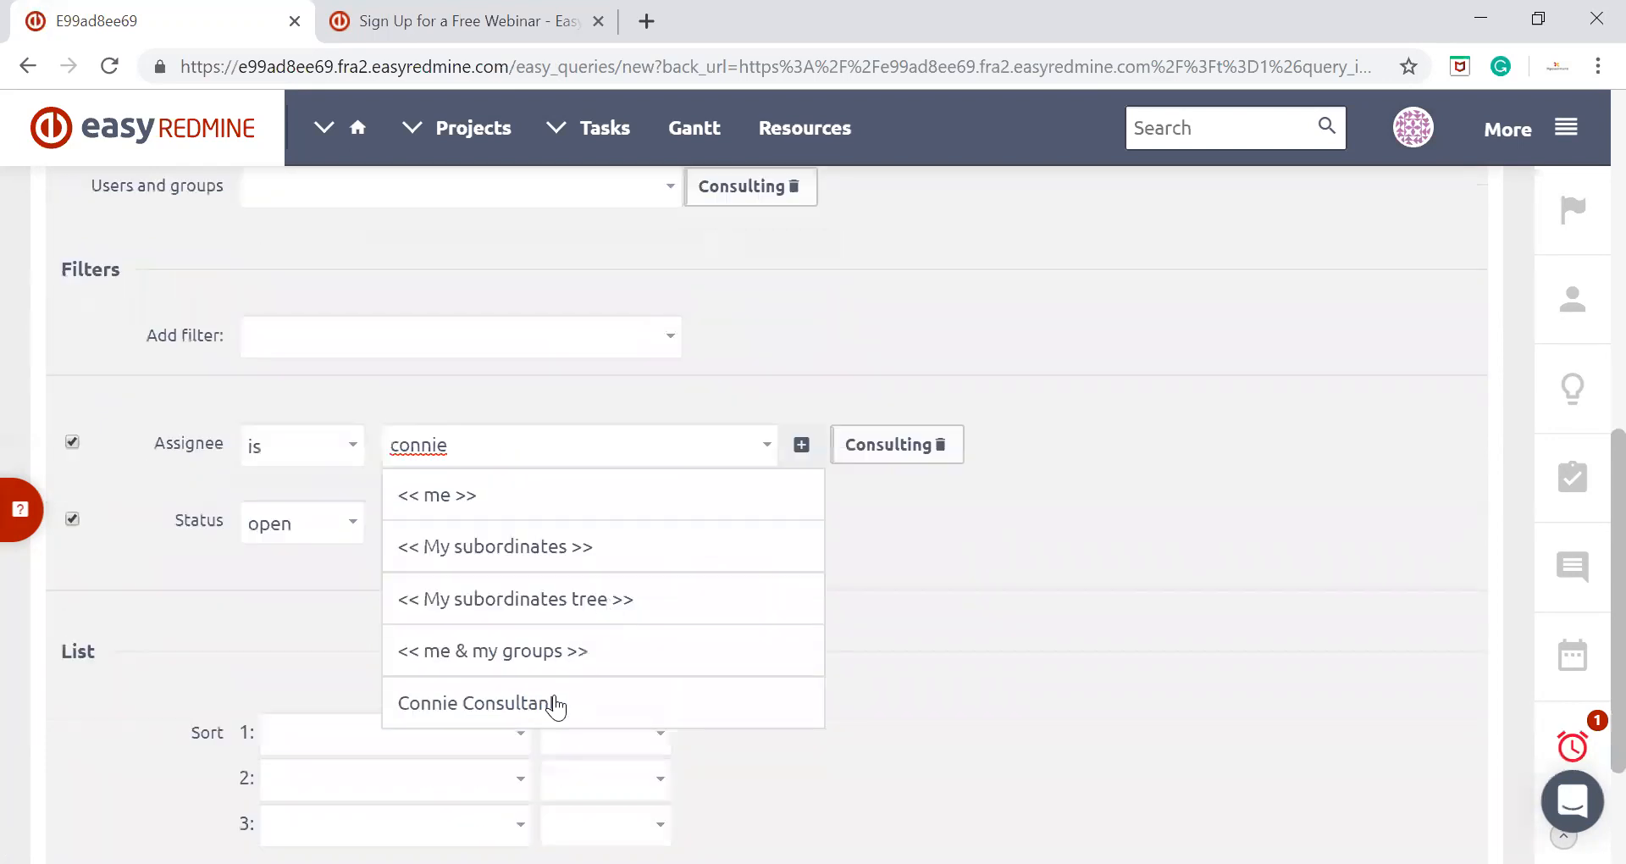
{"action": "left_click", "coordinate": [554, 701]}
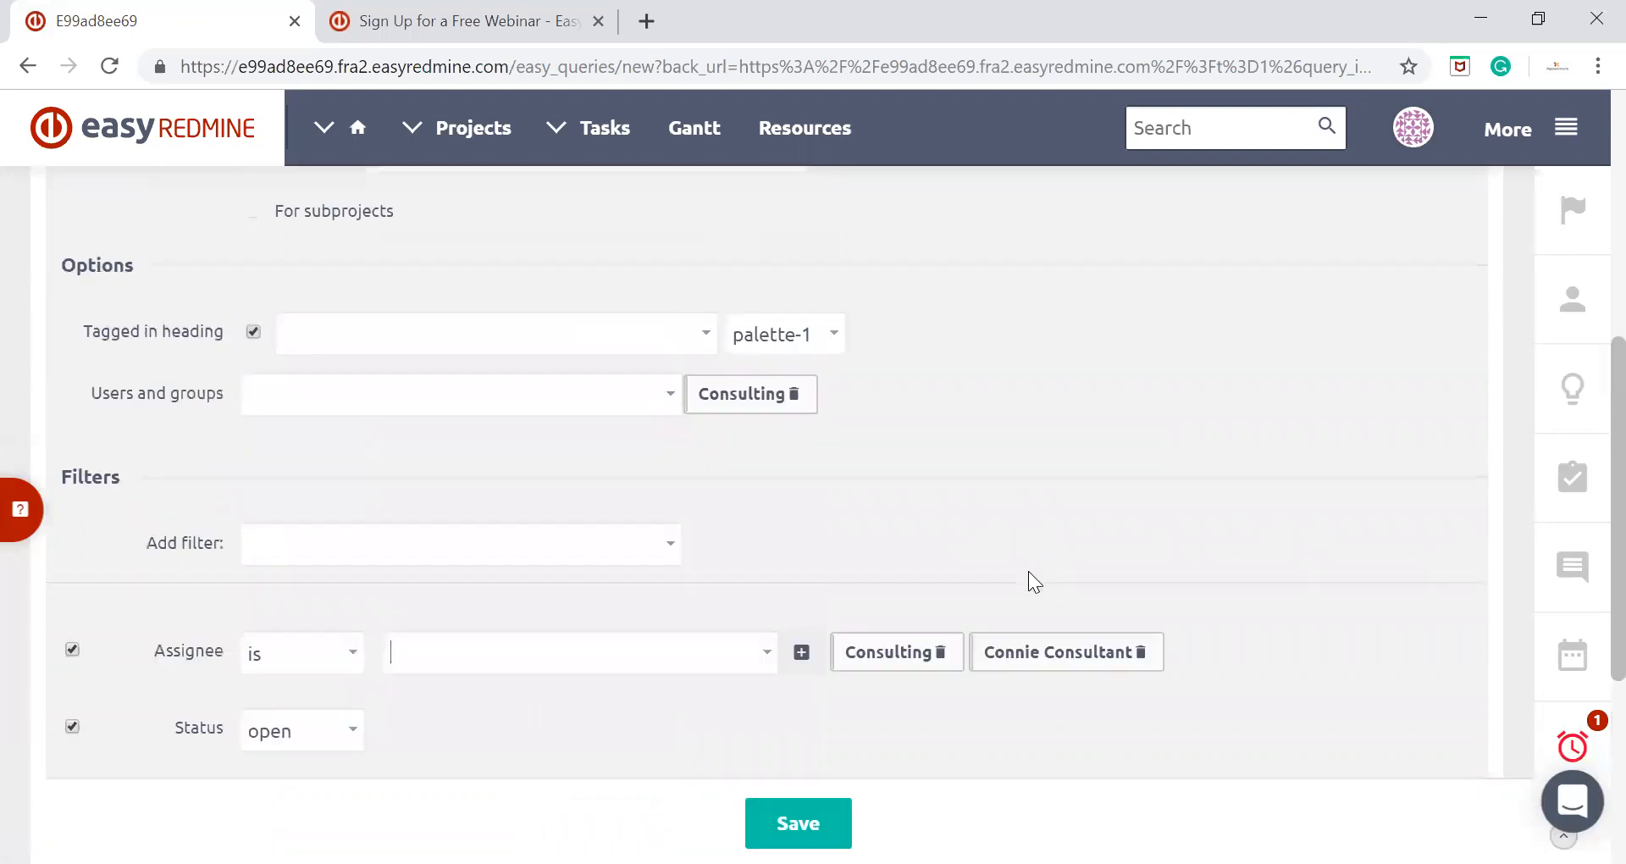
Name the new filter consulting 2 and save it
{"action": "scroll", "coordinate": [974, 661], "scroll_direction": "down", "scroll_amount": 4}
{"action": "left_click", "coordinate": [764, 771]}
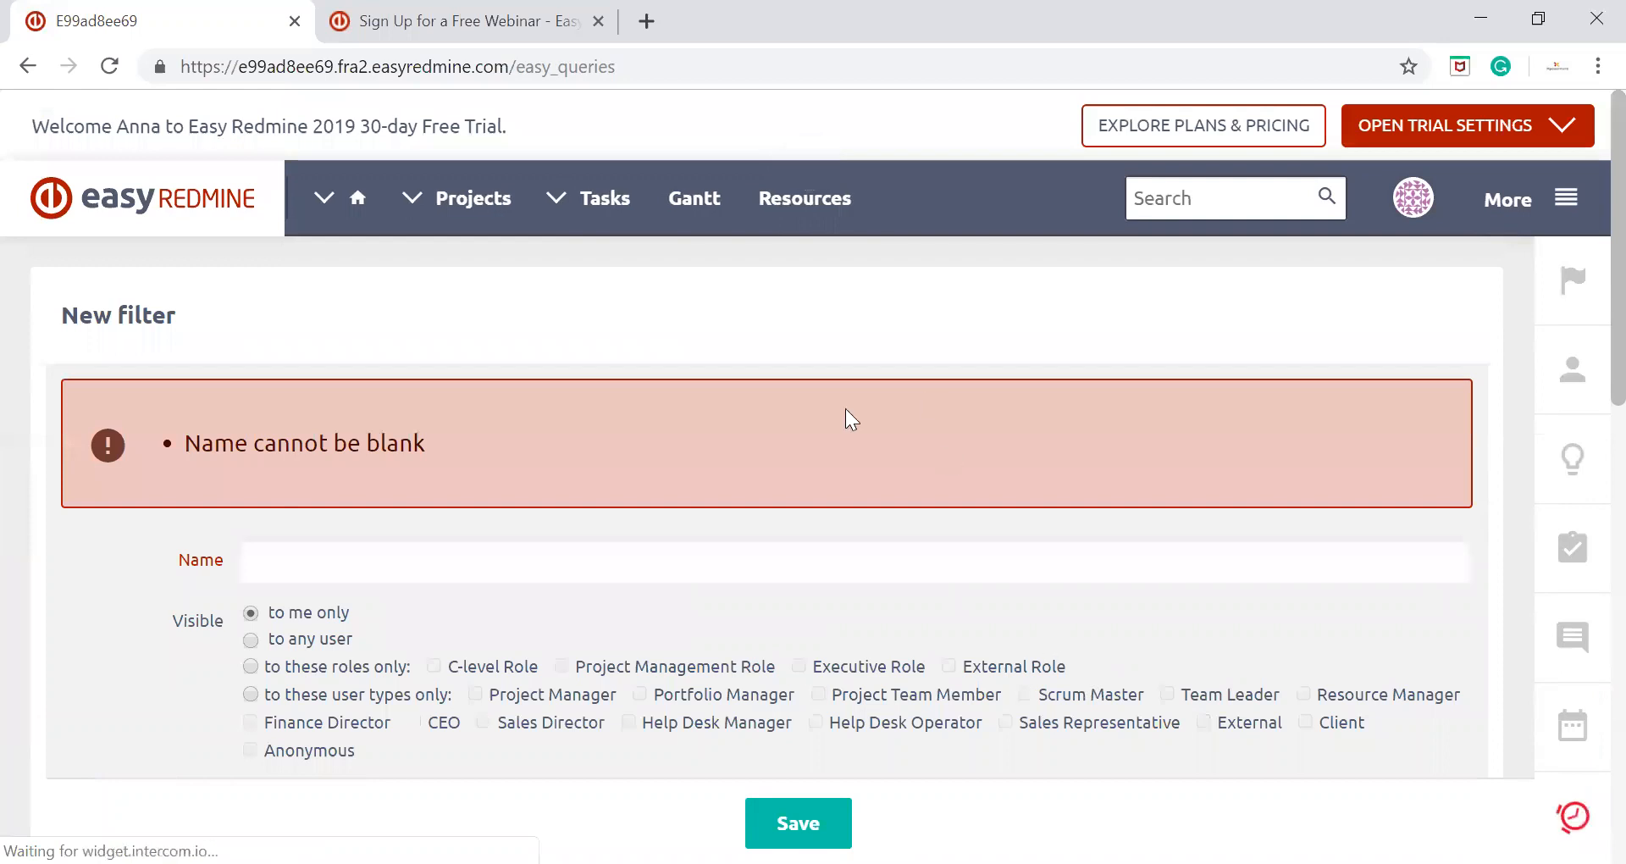
{"action": "scroll", "coordinate": [845, 415], "scroll_direction": "down", "scroll_amount": 1}
{"action": "left_click", "coordinate": [762, 432]}
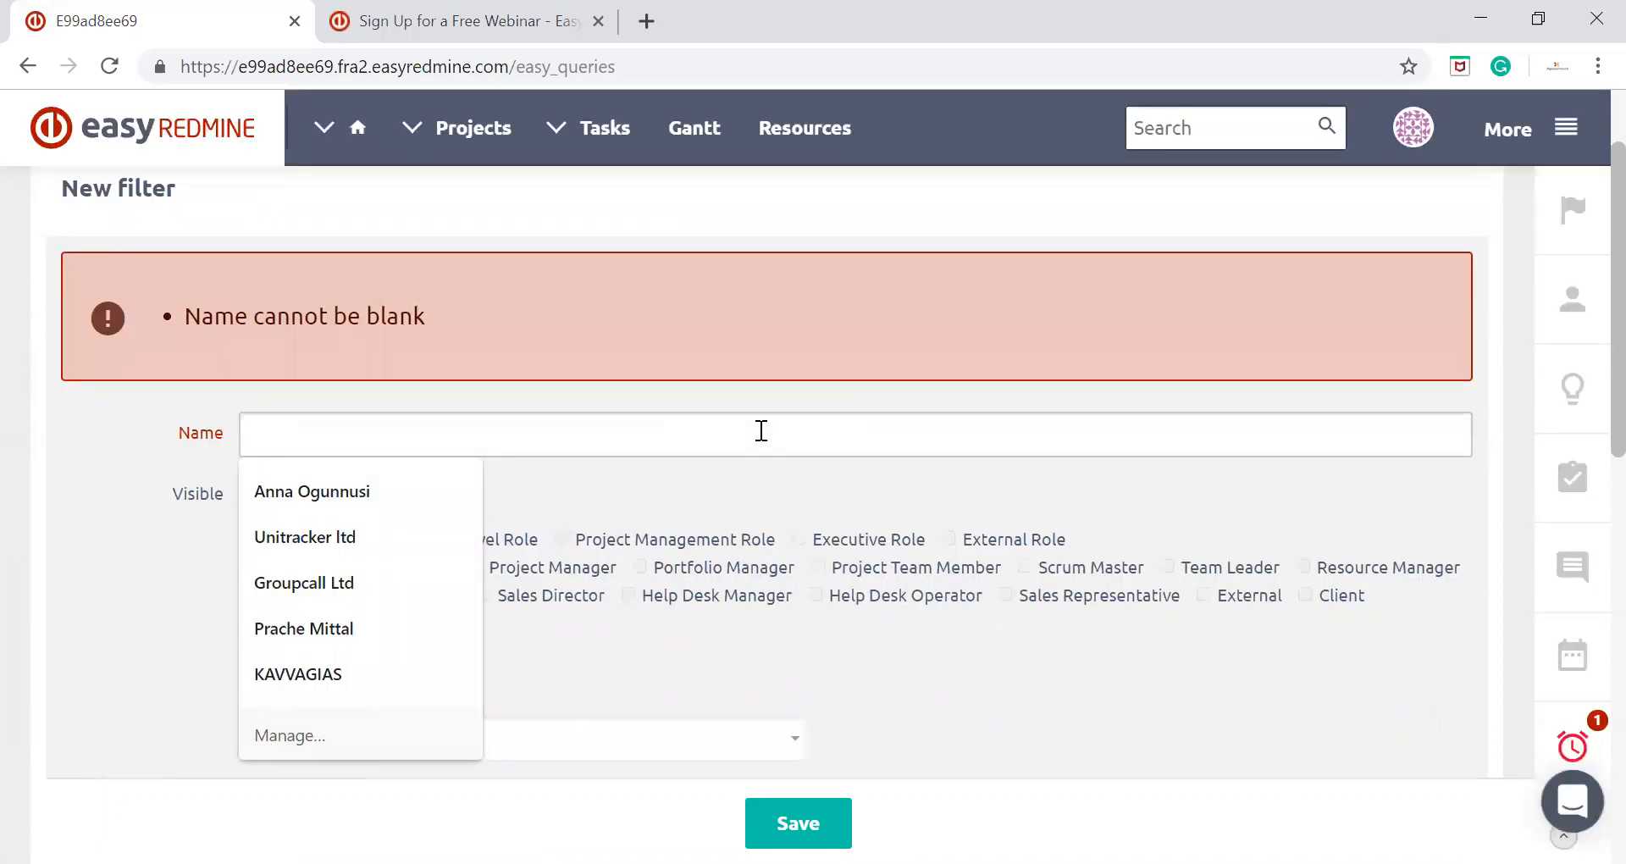
{"action": "type", "text": "consulting 2"}
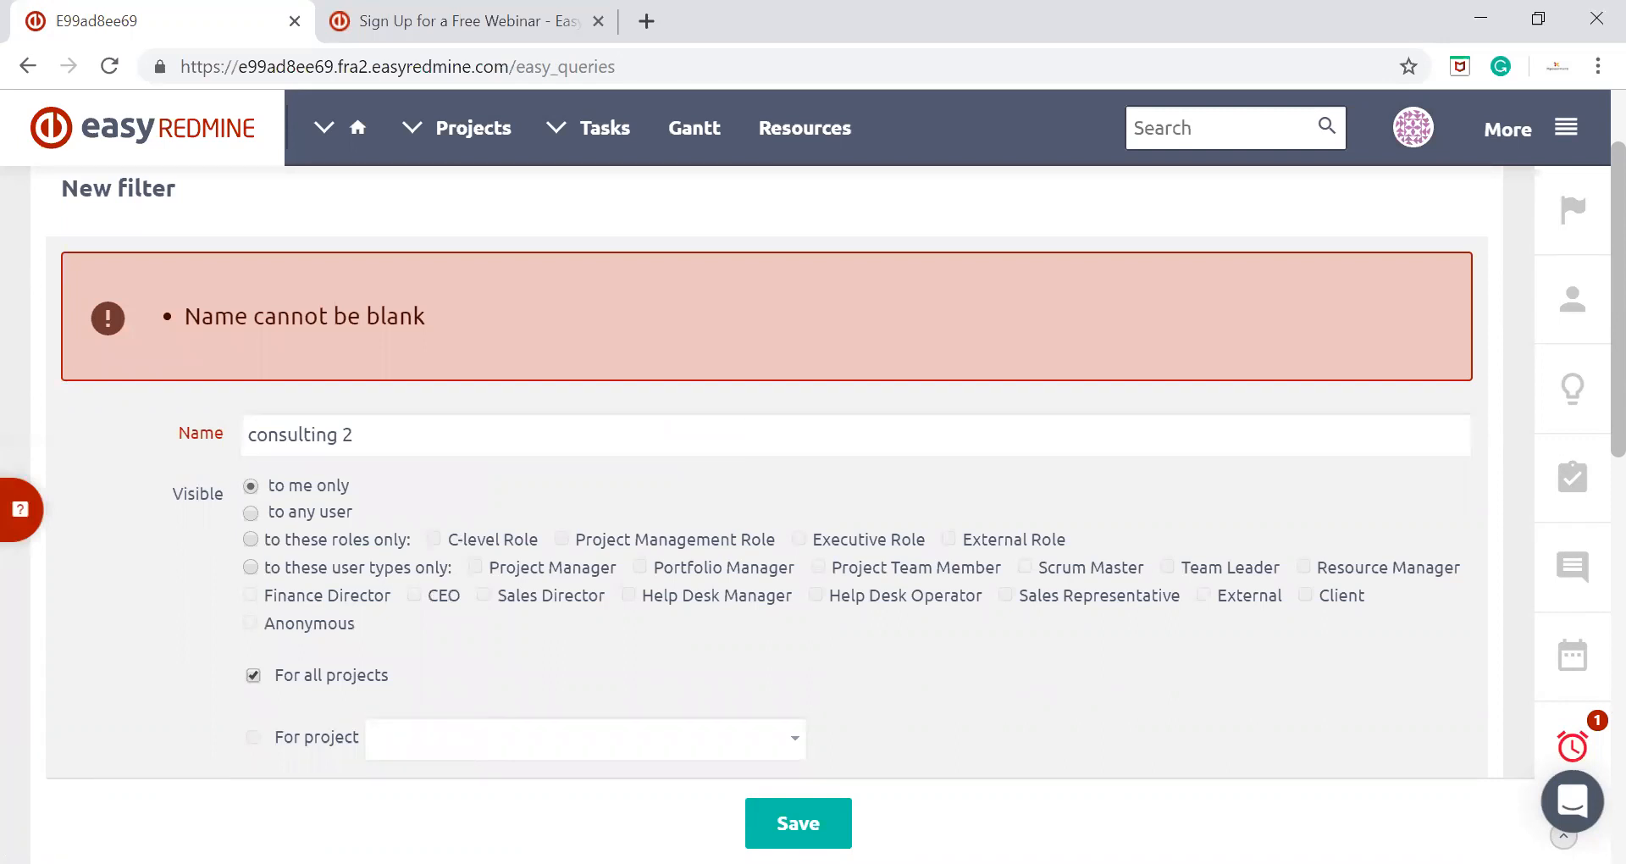
{"action": "left_click", "coordinate": [798, 823]}
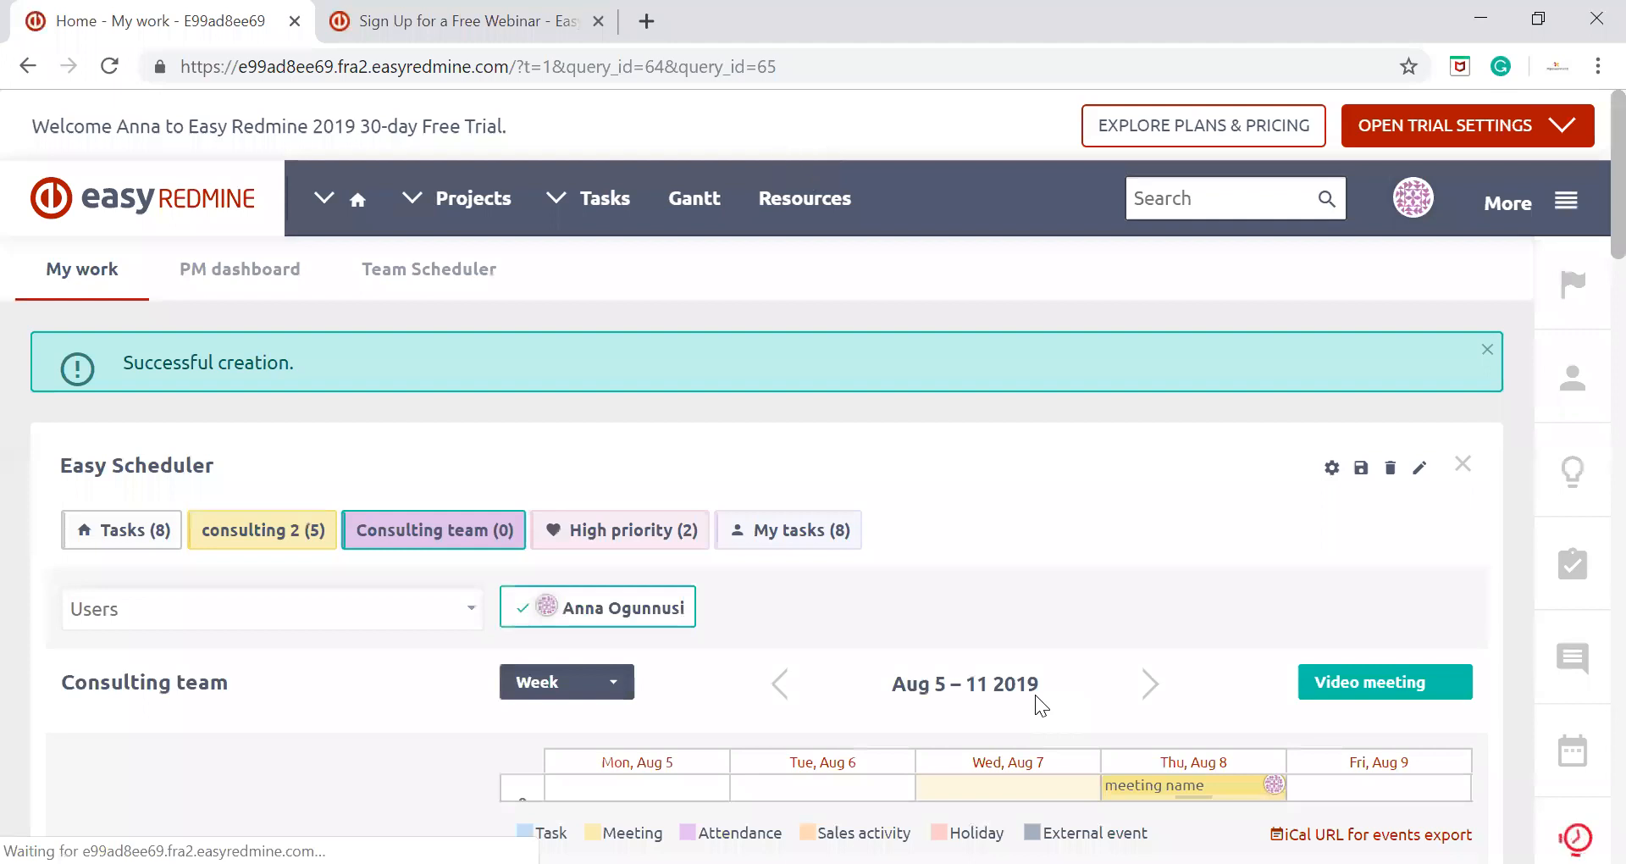
Show the scheduler's Tasks filter, then apply the consulting 2 filter and examine its task list and calendar
{"action": "scroll", "coordinate": [1024, 468], "scroll_direction": "down", "scroll_amount": 1}
{"action": "scroll", "coordinate": [1026, 471], "scroll_direction": "down", "scroll_amount": 2}
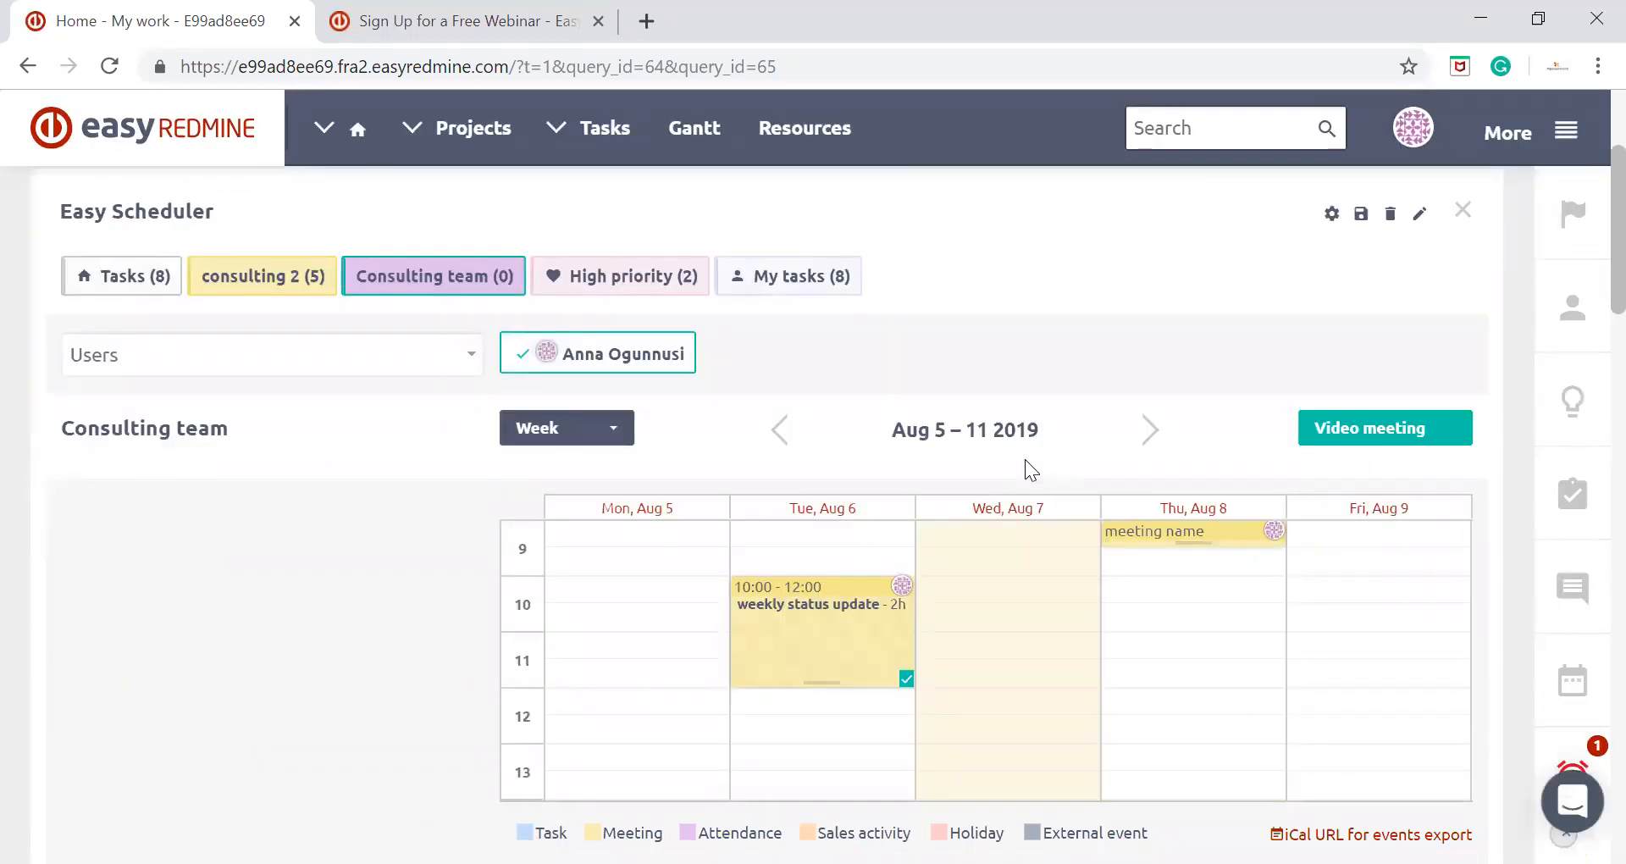
{"action": "left_click", "coordinate": [83, 276]}
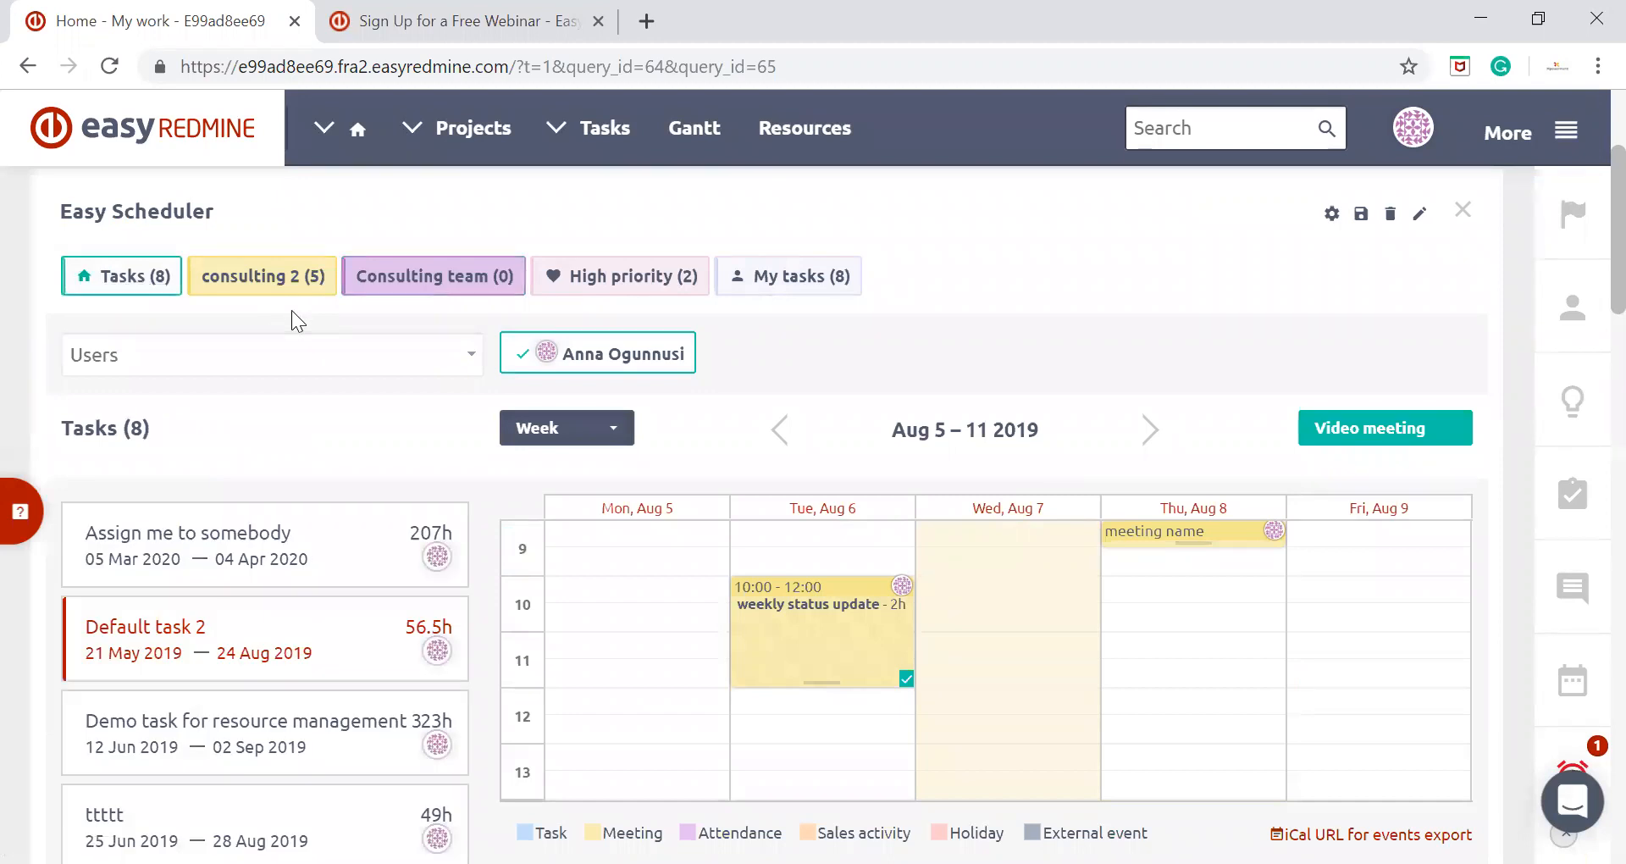
{"action": "left_click", "coordinate": [296, 291]}
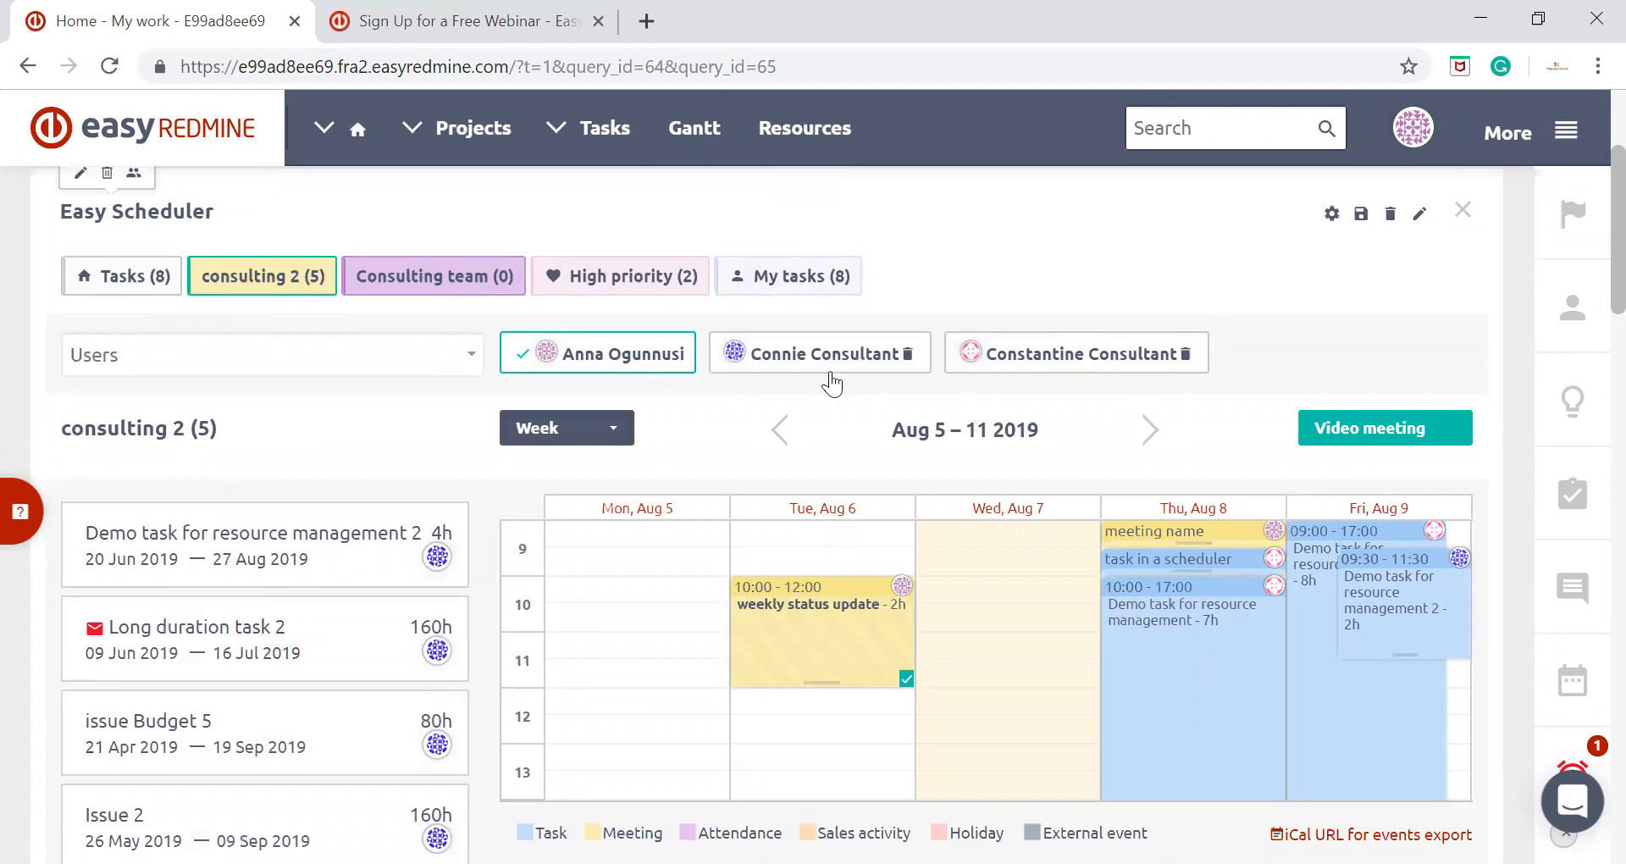
{"action": "scroll", "coordinate": [764, 359], "scroll_direction": "down", "scroll_amount": 2}
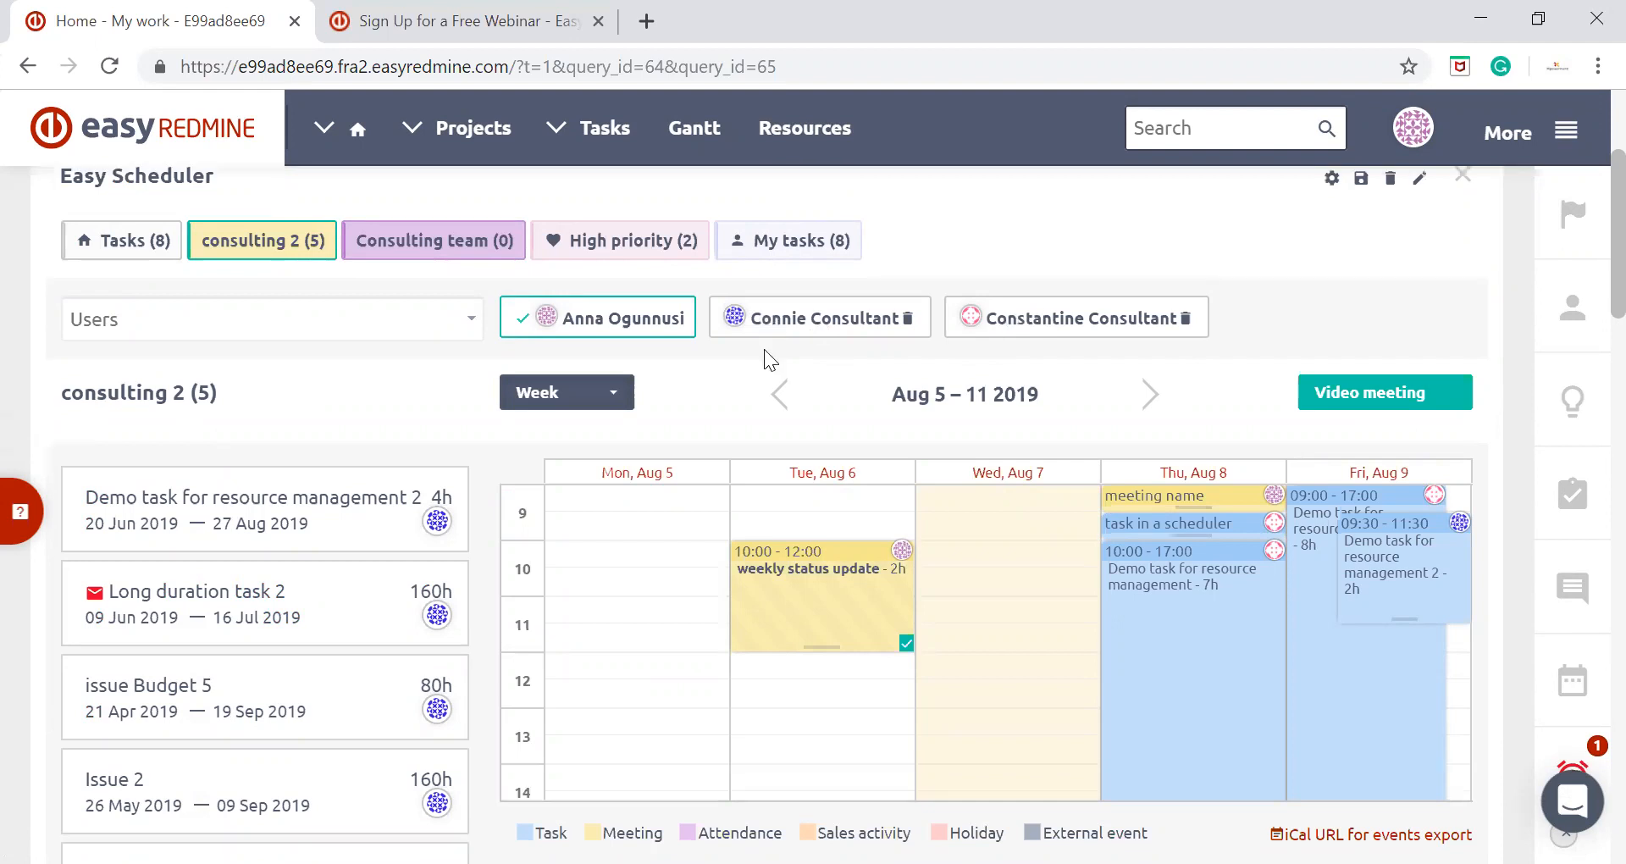
{"action": "scroll", "coordinate": [330, 525], "scroll_direction": "down", "scroll_amount": 2}
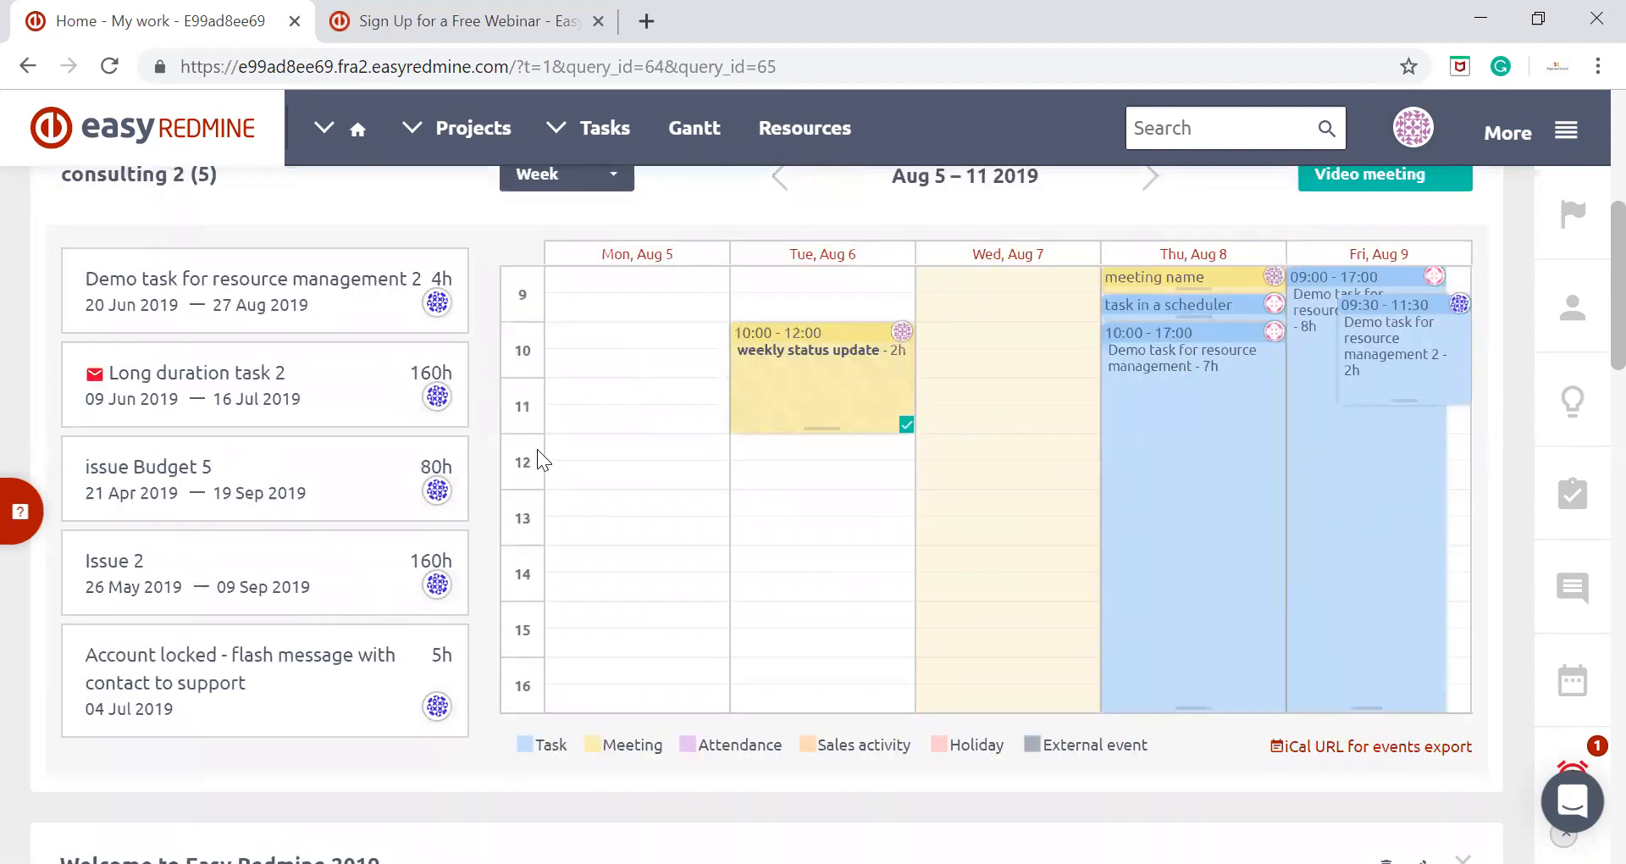
Schedule Demo task for resource management 2 from the task list on Friday, Aug 9, from 12:00 to 17:00
{"action": "scroll", "coordinate": [540, 455], "scroll_direction": "up", "scroll_amount": 2}
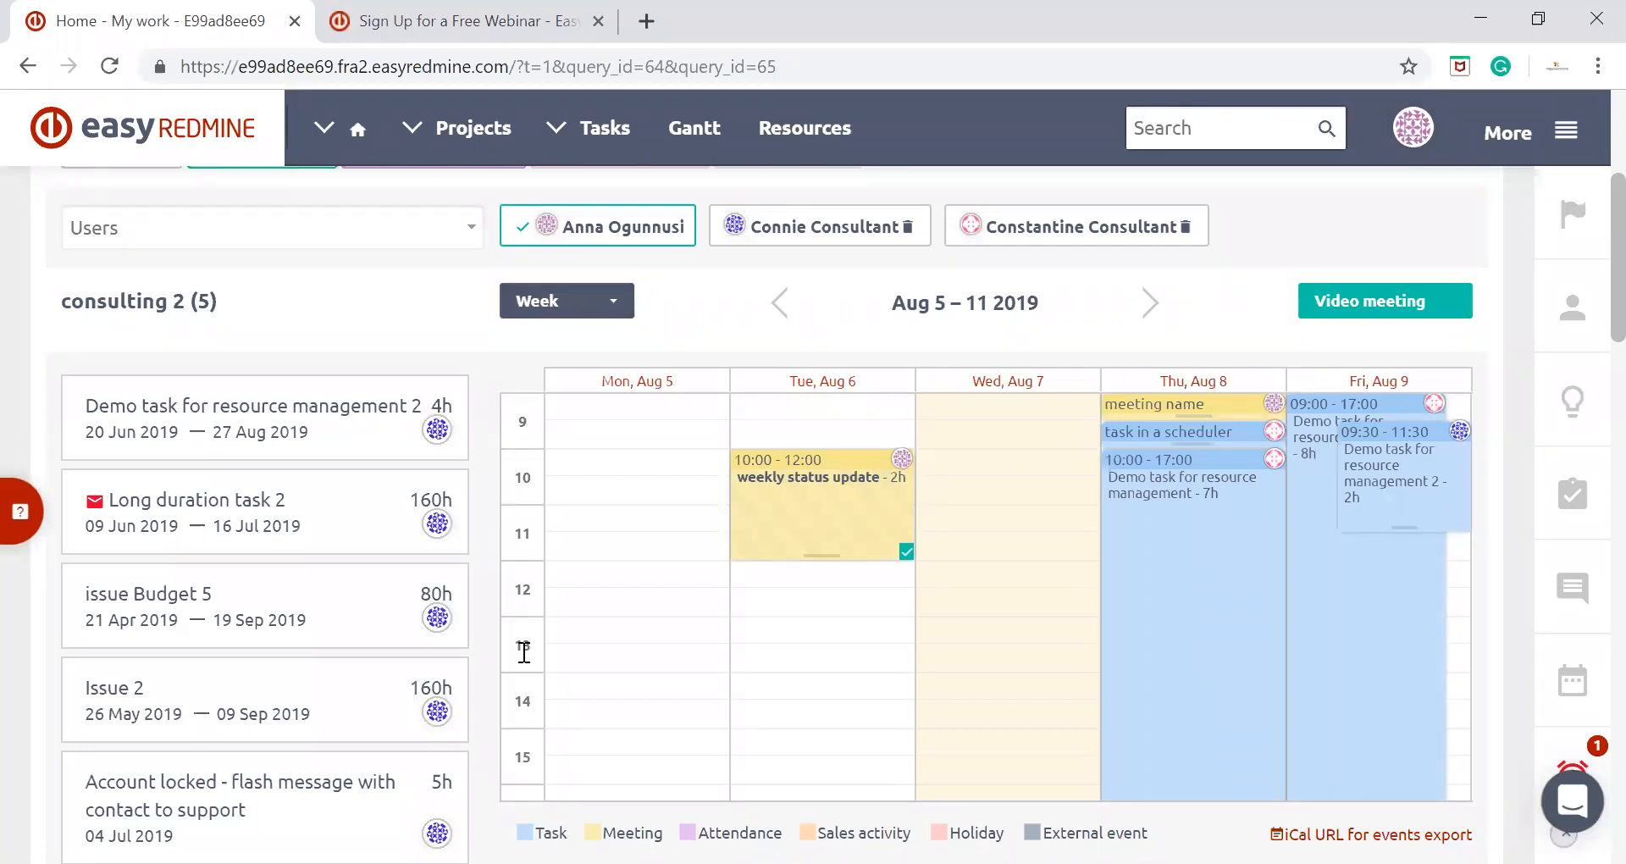
{"action": "mouse_move", "coordinate": [373, 391]}
{"action": "left_mouse_down"}
{"action": "mouse_move", "coordinate": [1299, 570]}
{"action": "mouse_move", "coordinate": [1336, 618]}
{"action": "mouse_move", "coordinate": [1296, 562]}
{"action": "mouse_move", "coordinate": [1308, 576]}
{"action": "left_mouse_up"}
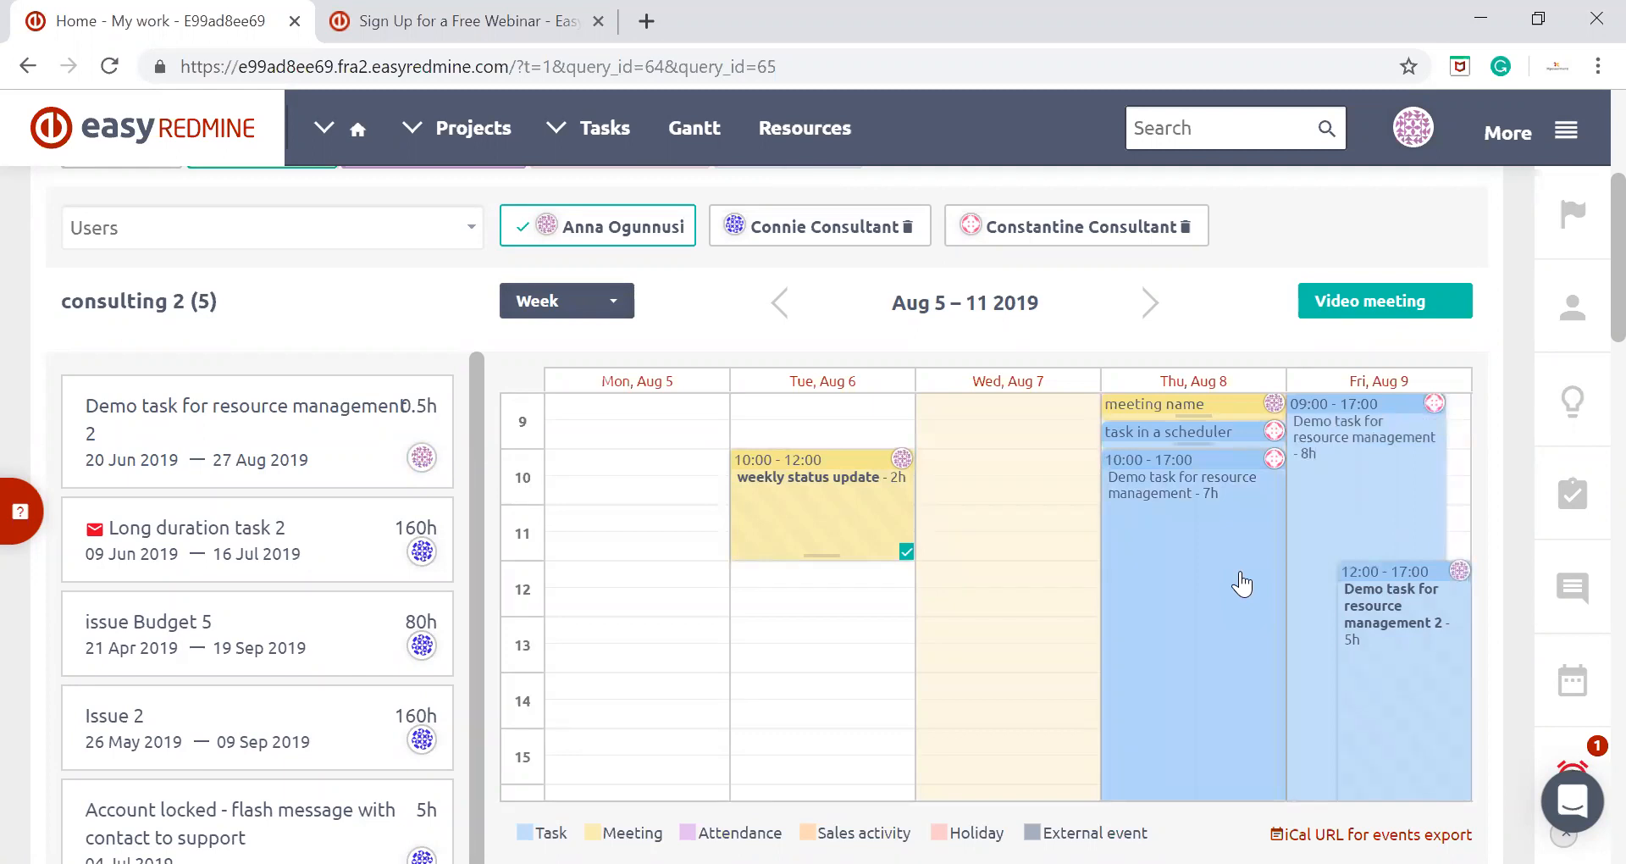
{"action": "scroll", "coordinate": [1243, 585], "scroll_direction": "up", "scroll_amount": 5}
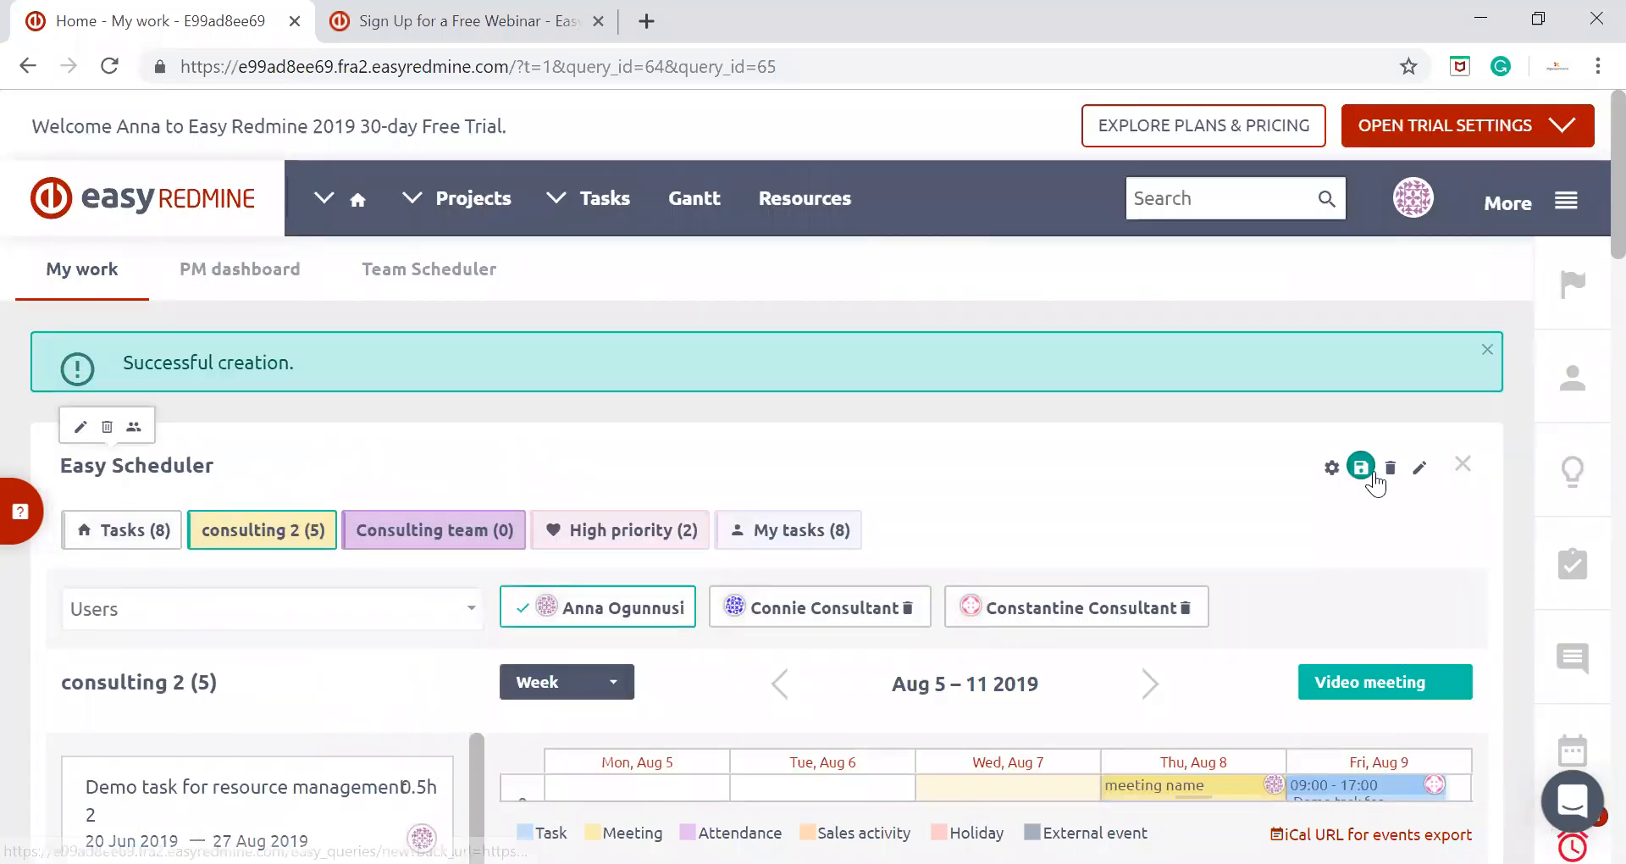
Examine the modules offered under More, close the overview and expand the Easy Scheduler module again
{"action": "scroll", "coordinate": [267, 455], "scroll_direction": "down", "scroll_amount": 1}
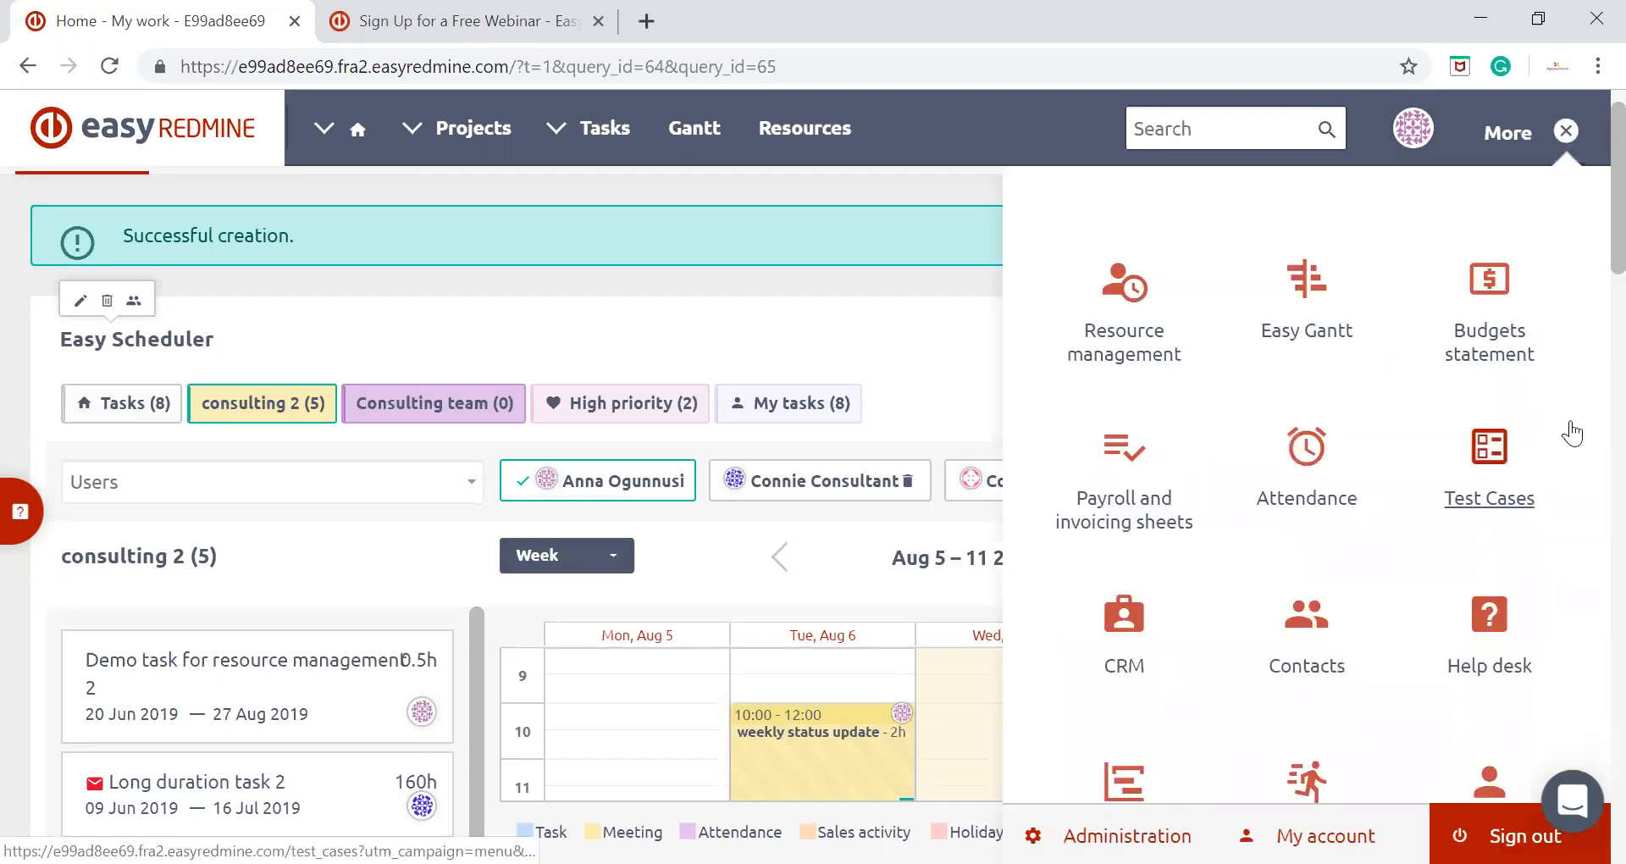
{"action": "scroll", "coordinate": [1568, 430], "scroll_direction": "down", "scroll_amount": 2}
{"action": "mouse_move", "coordinate": [1571, 432]}
{"action": "scroll", "coordinate": [1571, 432], "scroll_direction": "down", "scroll_amount": 5}
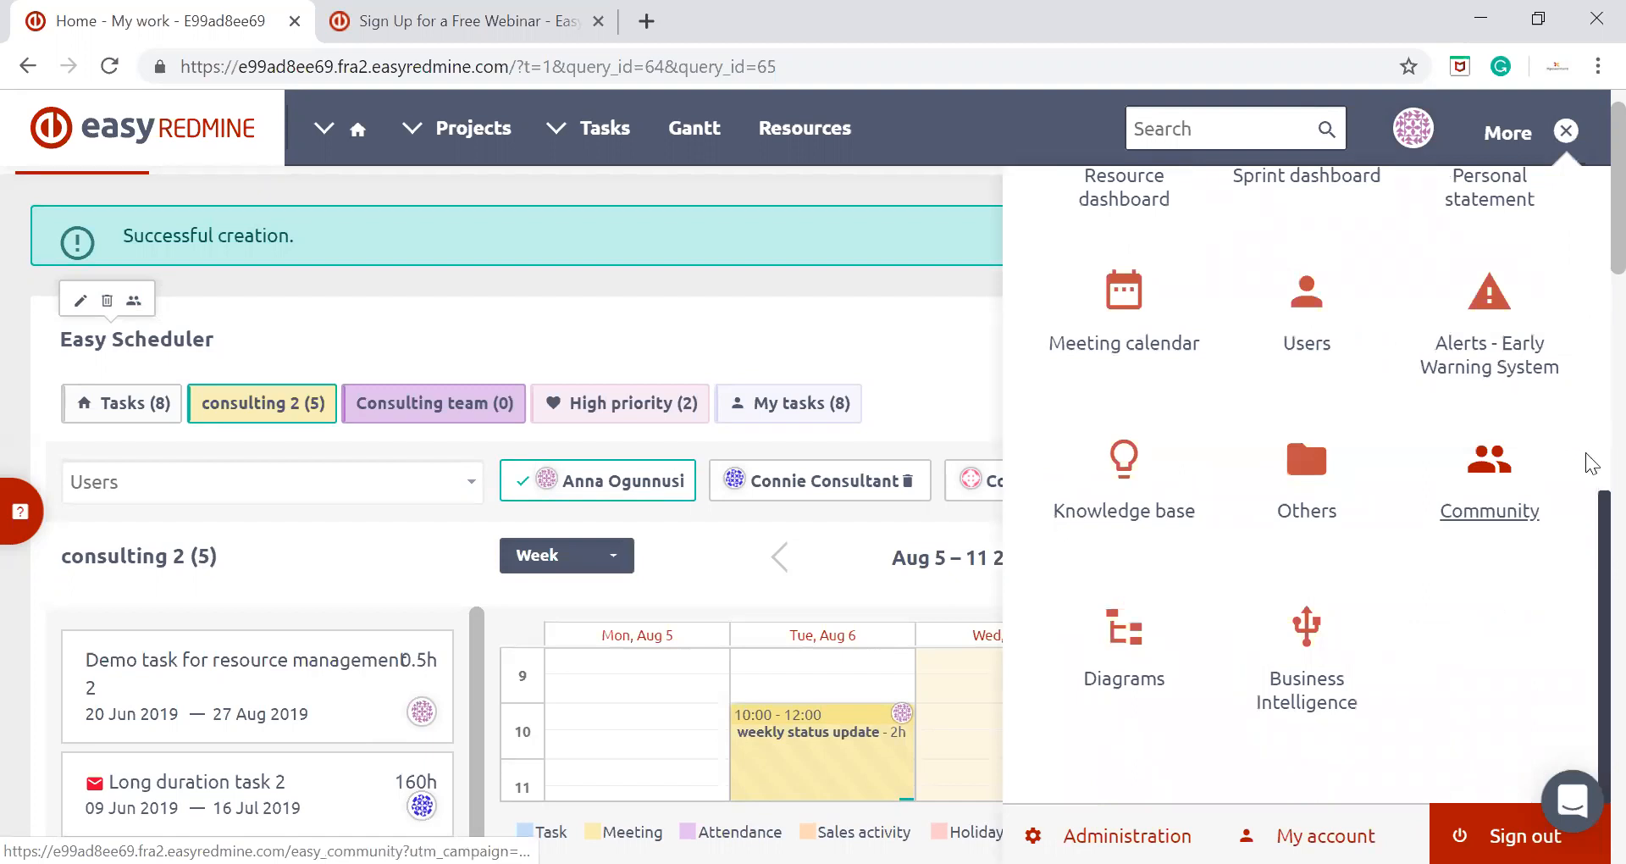
{"action": "scroll", "coordinate": [1510, 658], "scroll_direction": "up", "scroll_amount": 7}
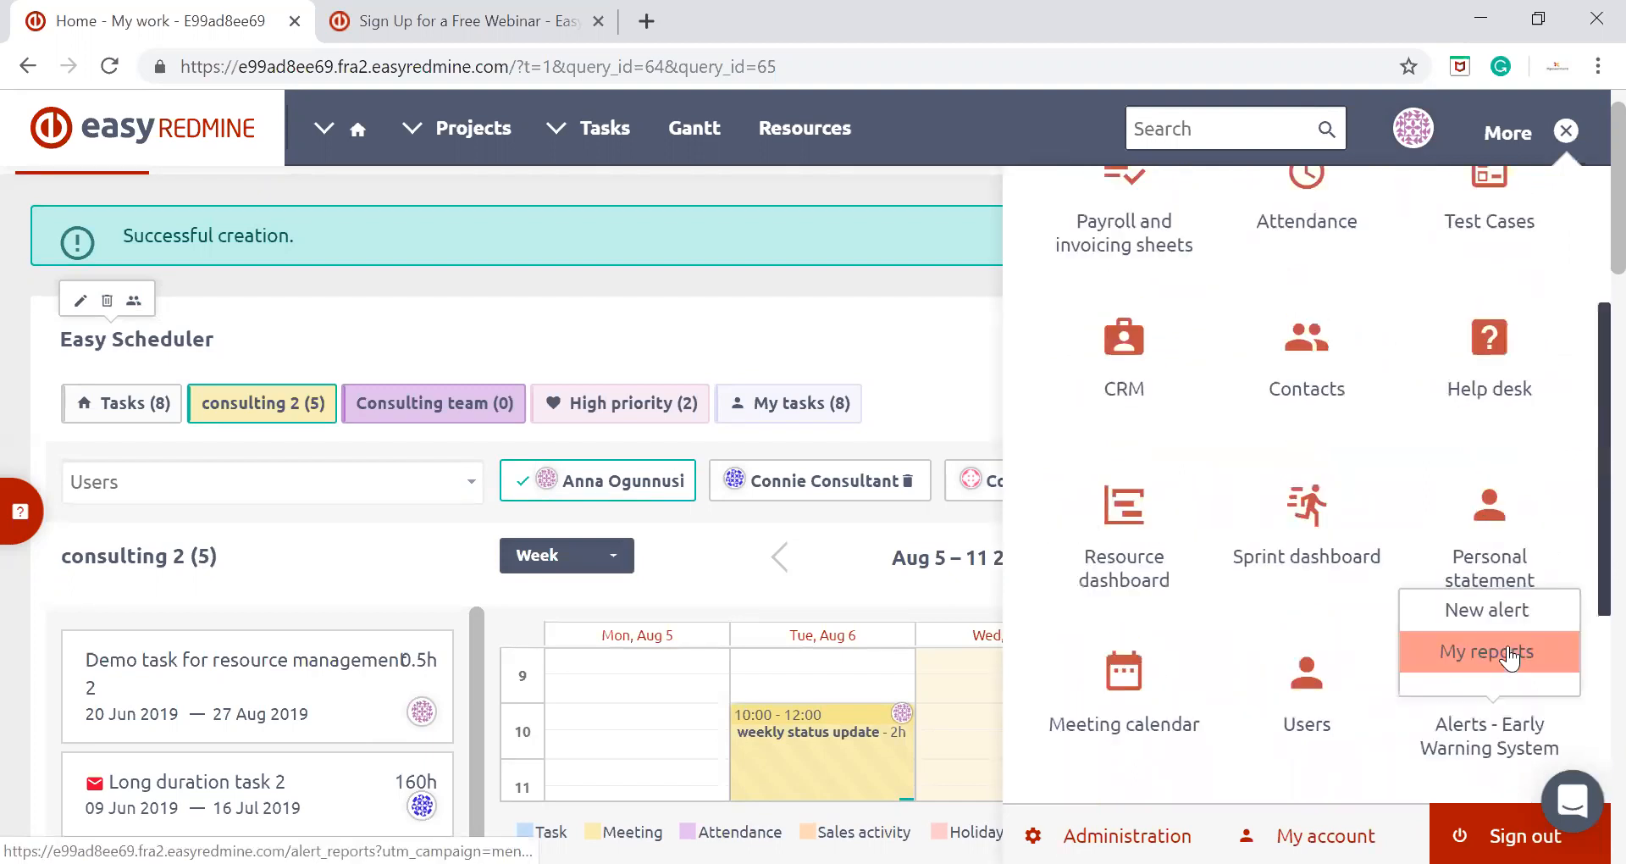
{"action": "mouse_move", "coordinate": [1510, 658]}
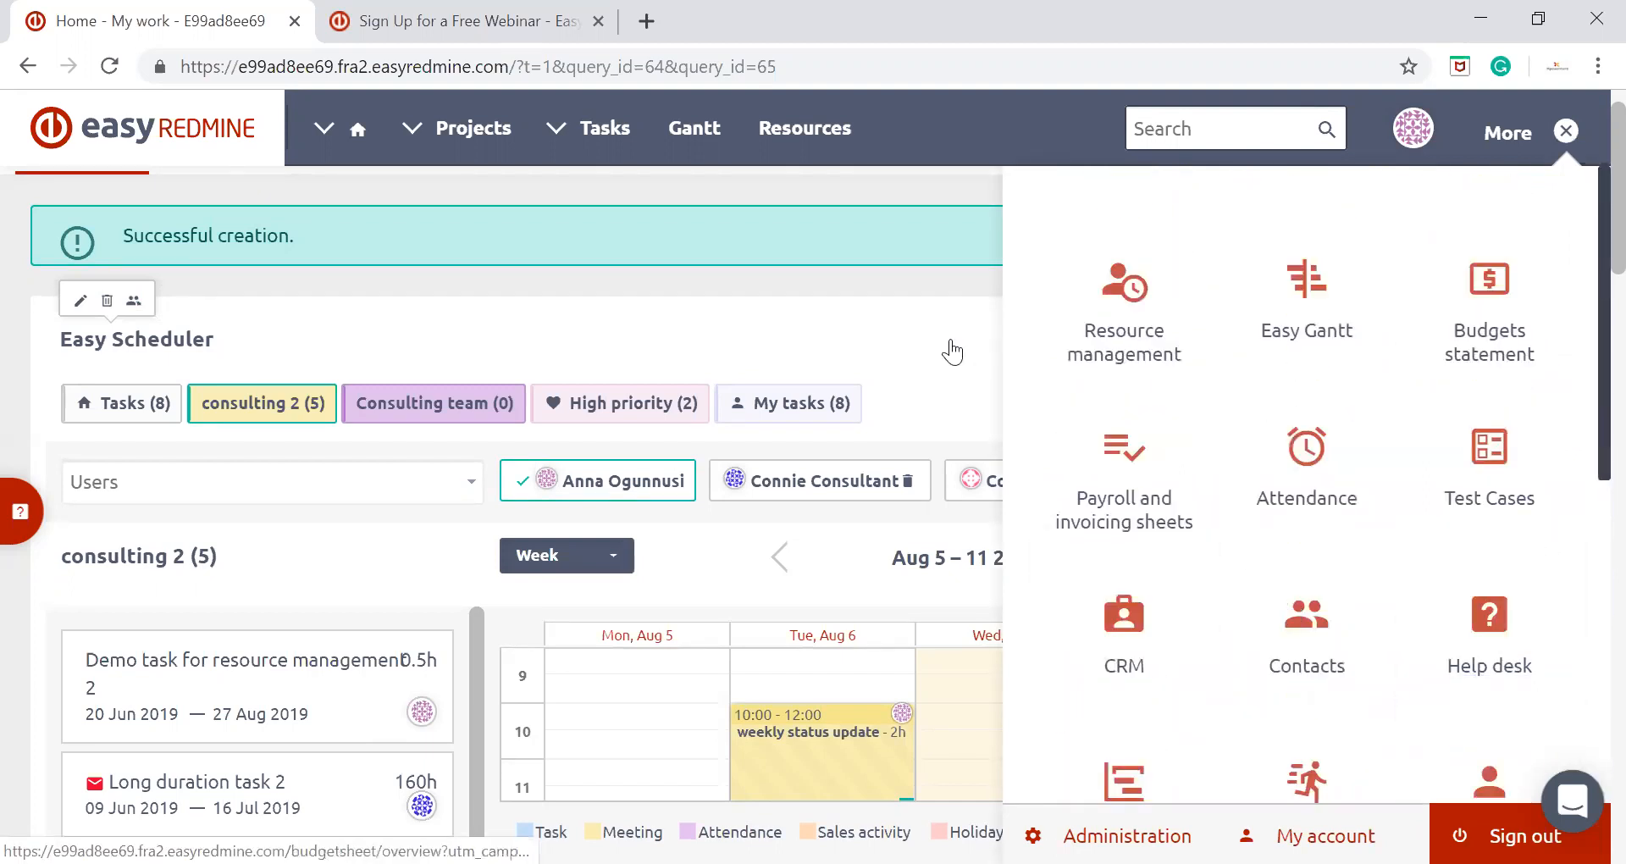
{"action": "scroll", "coordinate": [974, 373], "scroll_direction": "down", "scroll_amount": 2}
{"action": "scroll", "coordinate": [1059, 390], "scroll_direction": "down", "scroll_amount": 5}
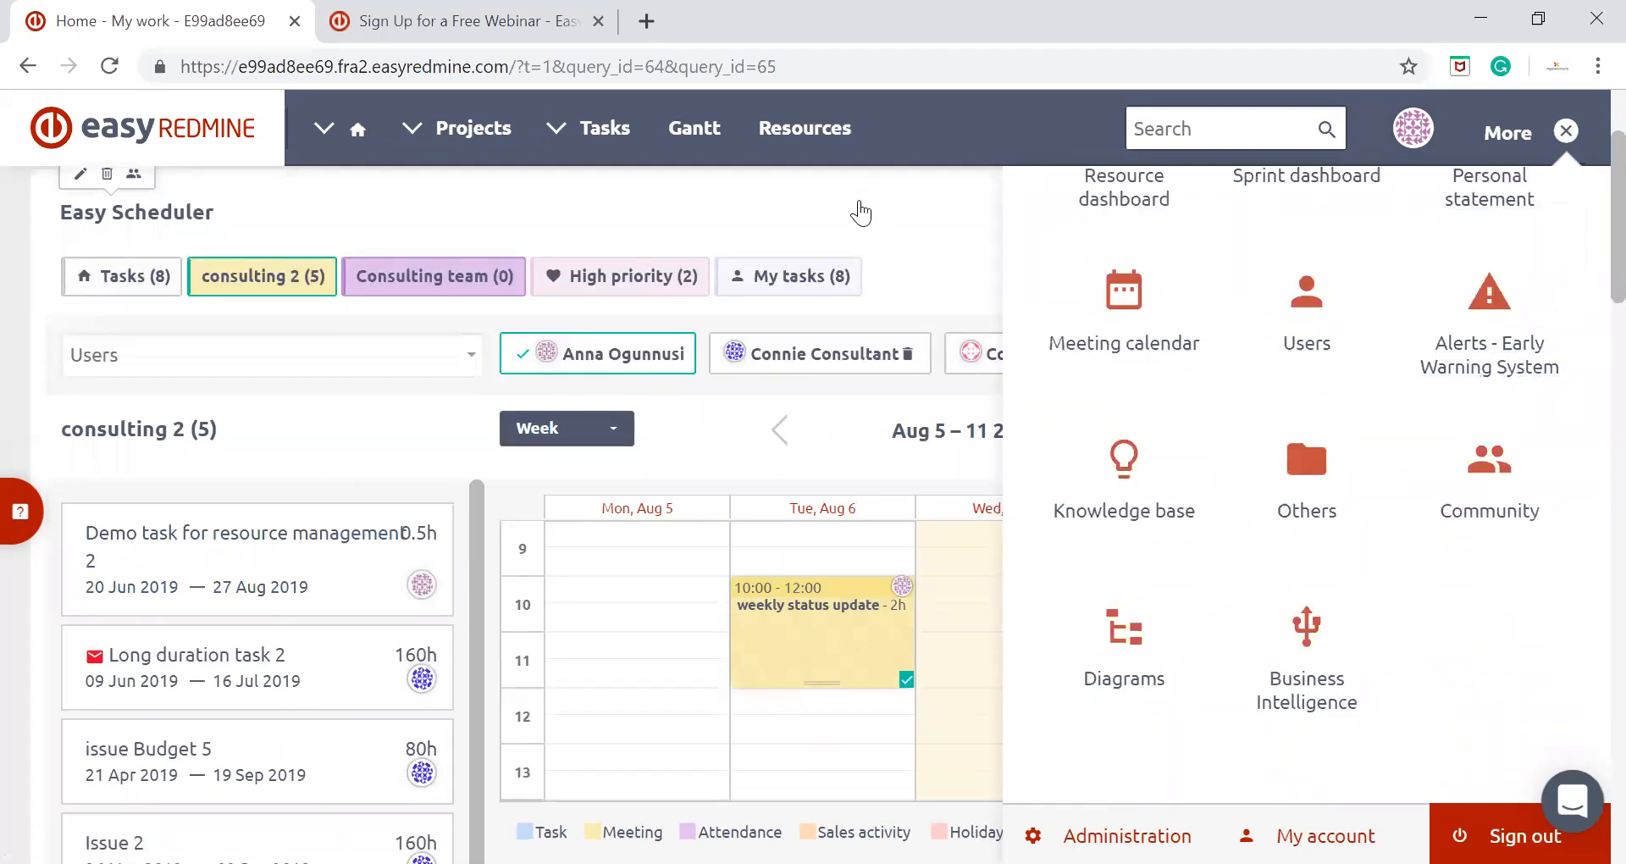
{"action": "left_click", "coordinate": [862, 211]}
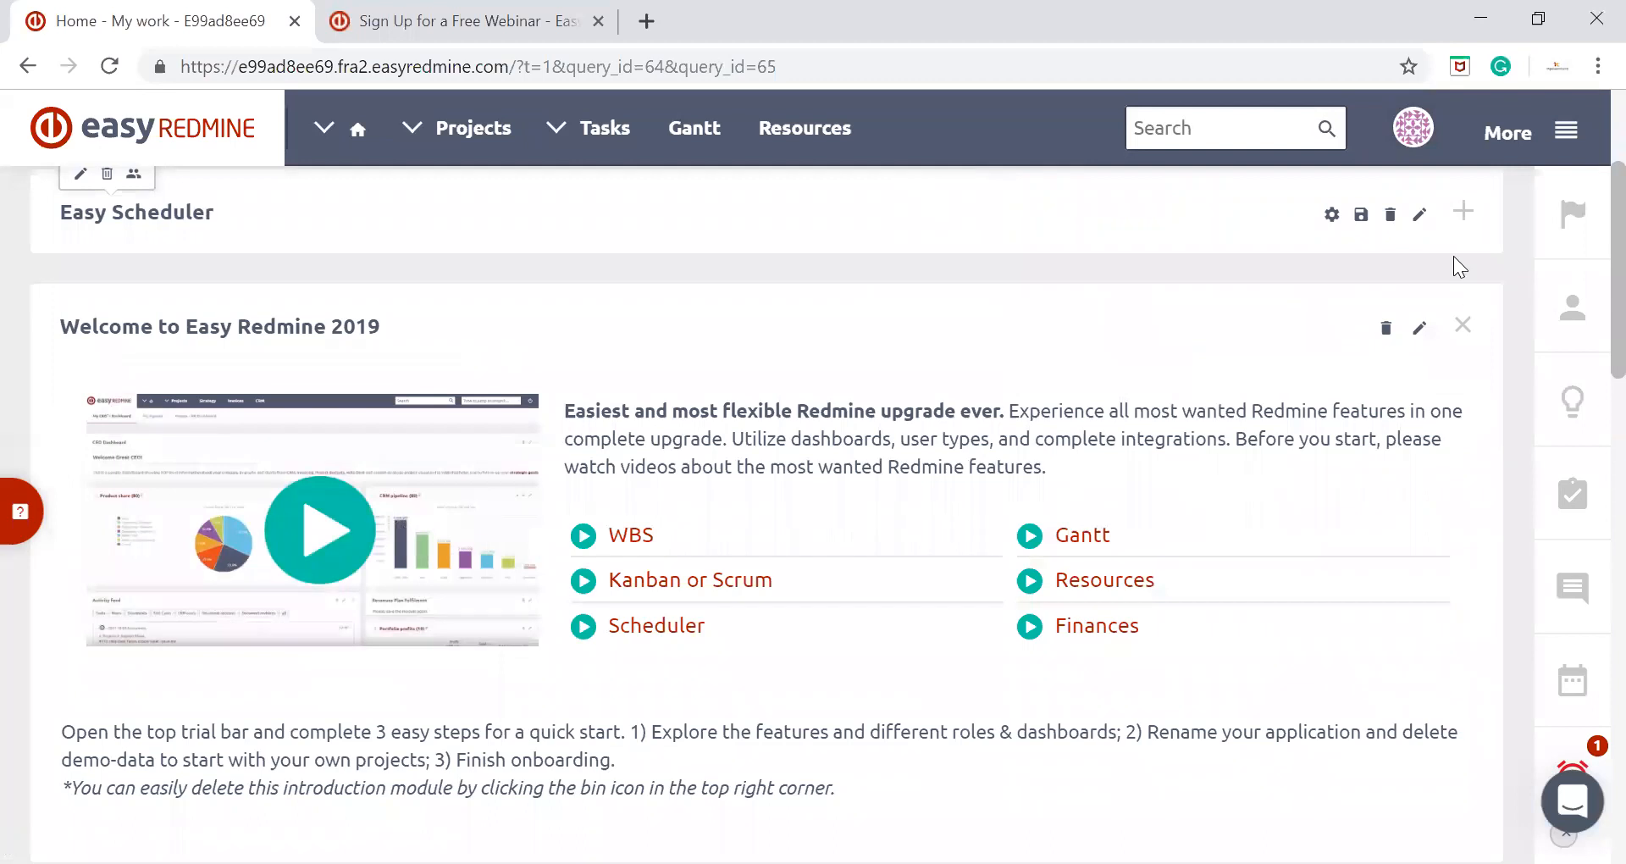
{"action": "left_click", "coordinate": [1474, 215]}
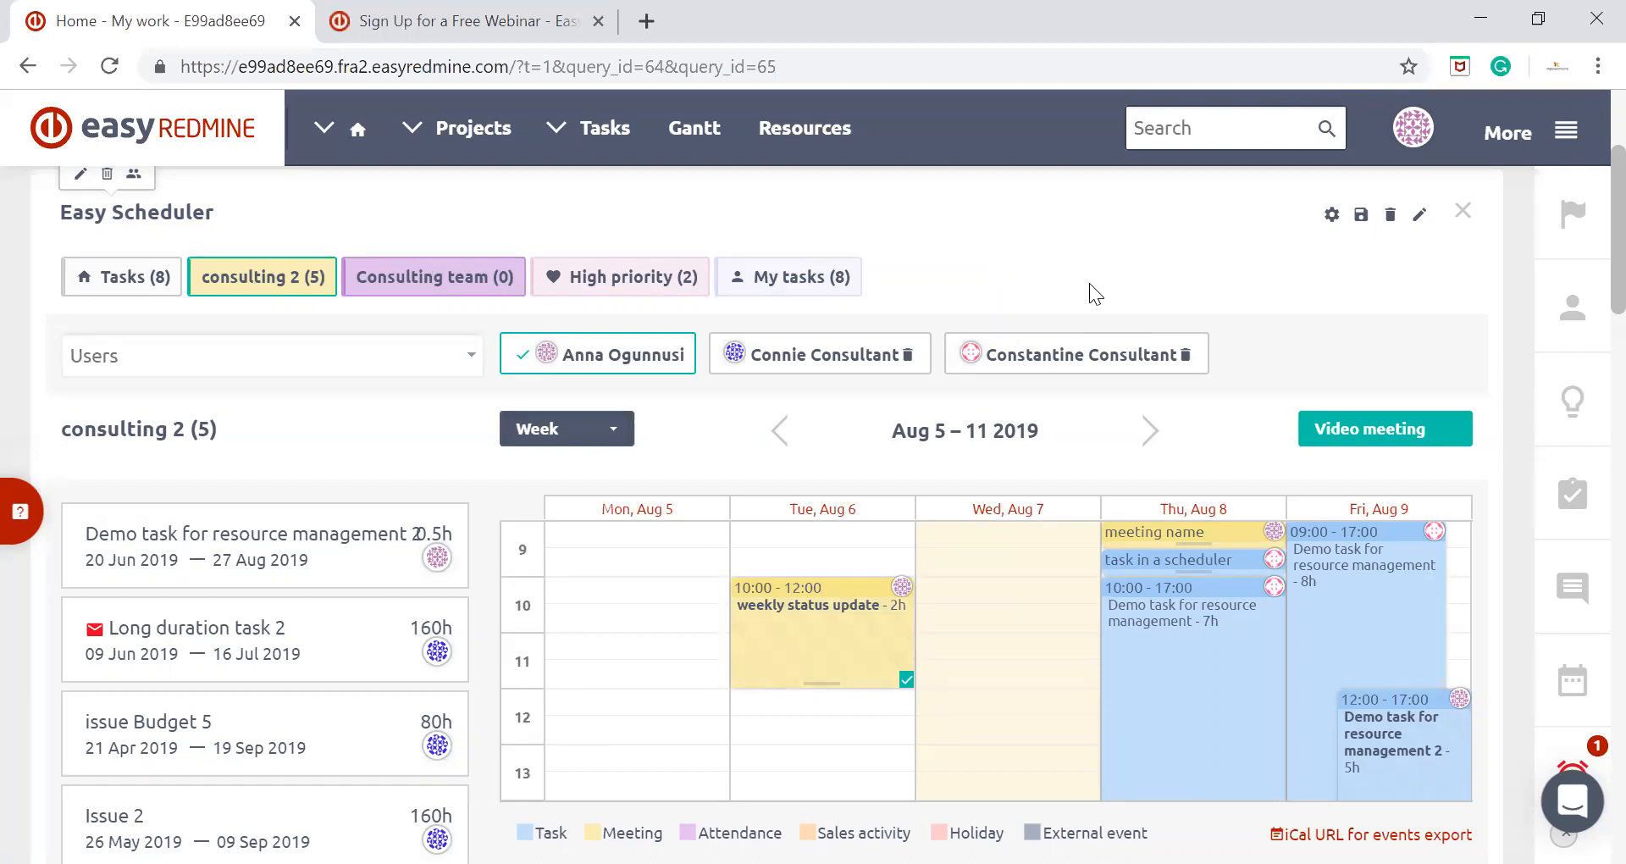
{"action": "left_click", "coordinate": [647, 22]}
{"action": "type", "text": "www.easy"}
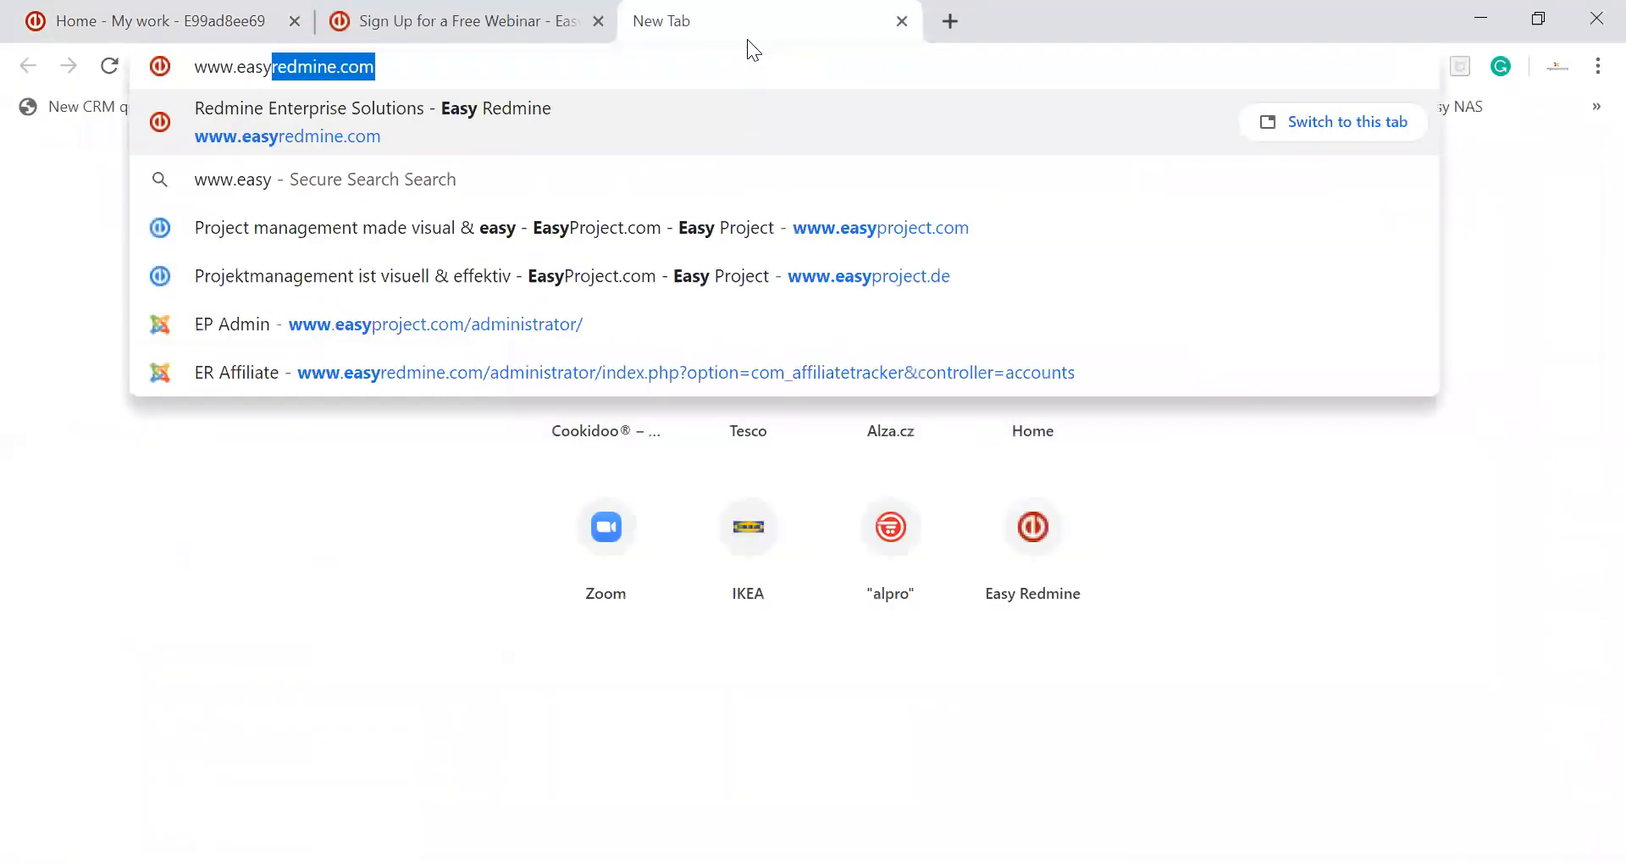
{"action": "key", "text": "Return"}
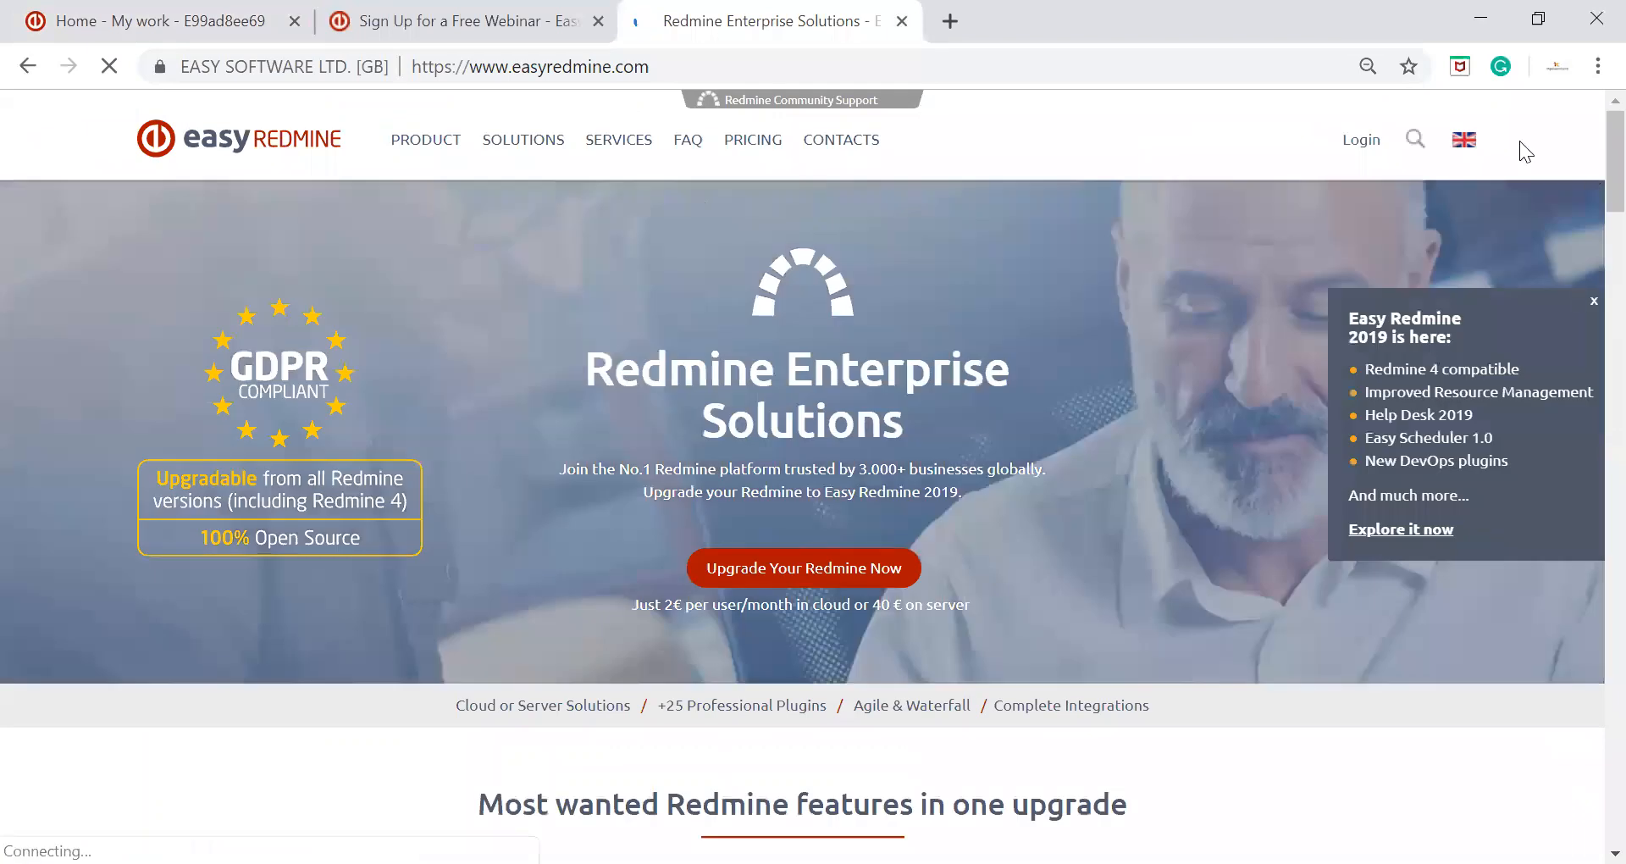
Search the Easy Redmine website for scheduler and open the Scheduler documentation page
{"action": "left_click", "coordinate": [1412, 141]}
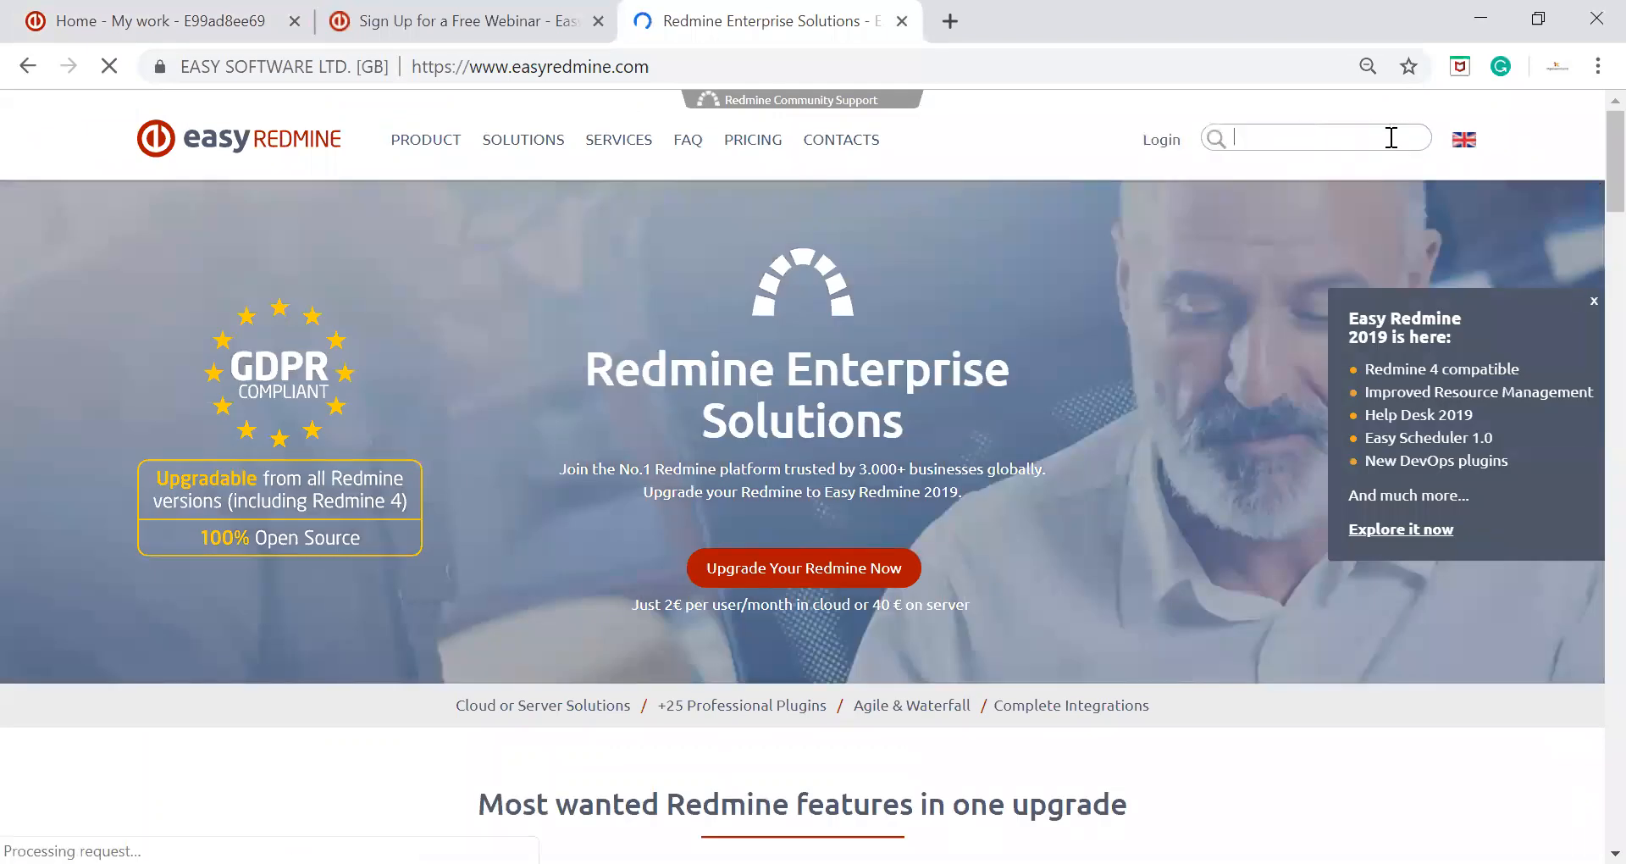
{"action": "type", "text": "scheduler"}
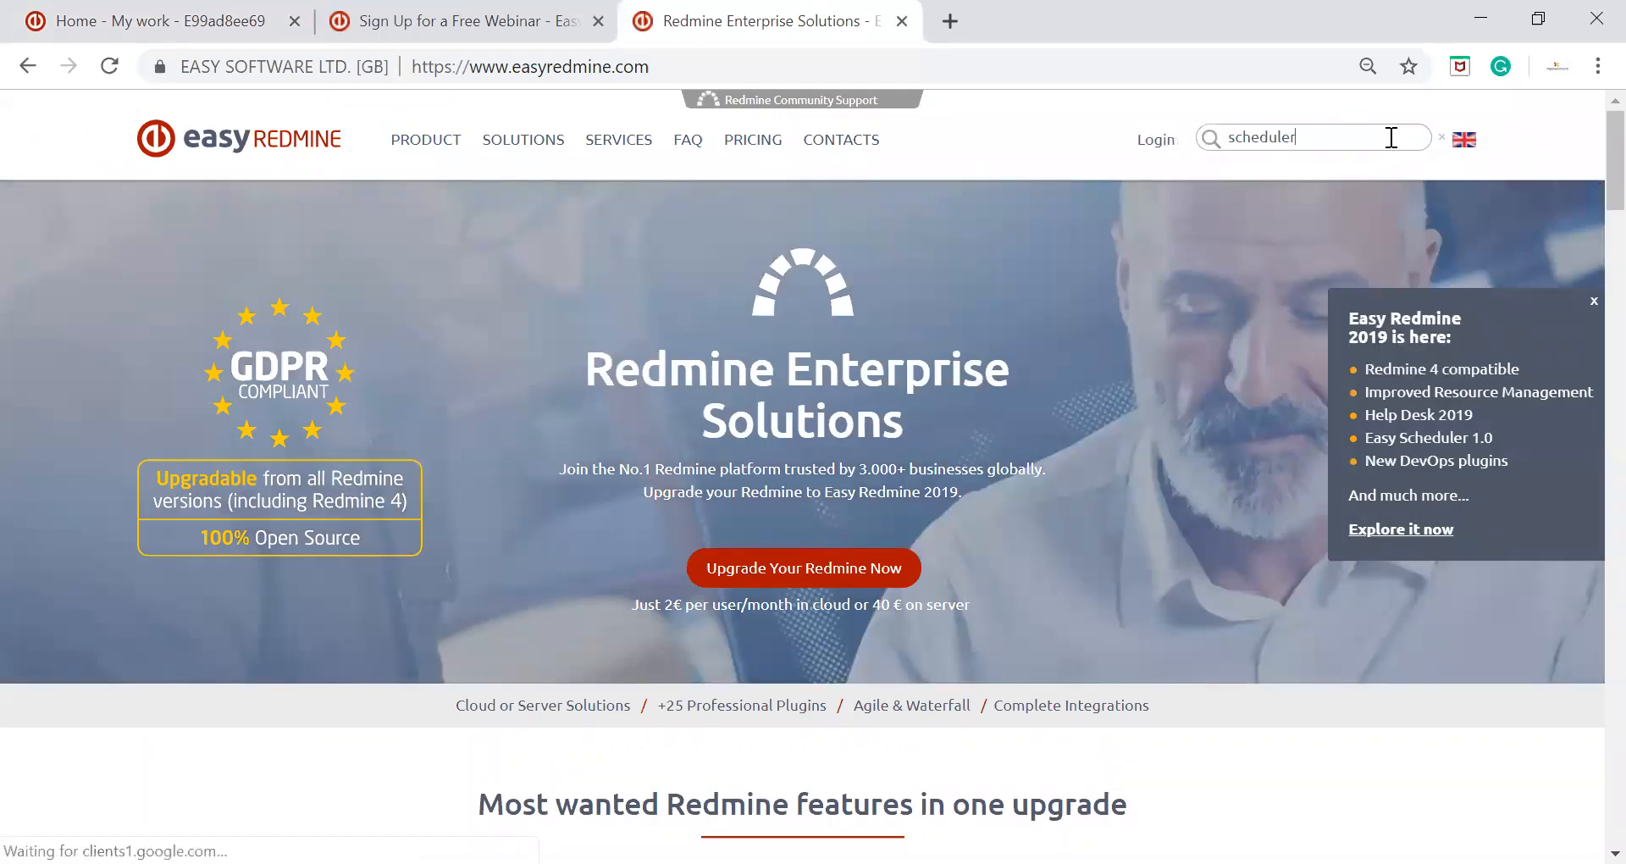
{"action": "key", "text": "Return"}
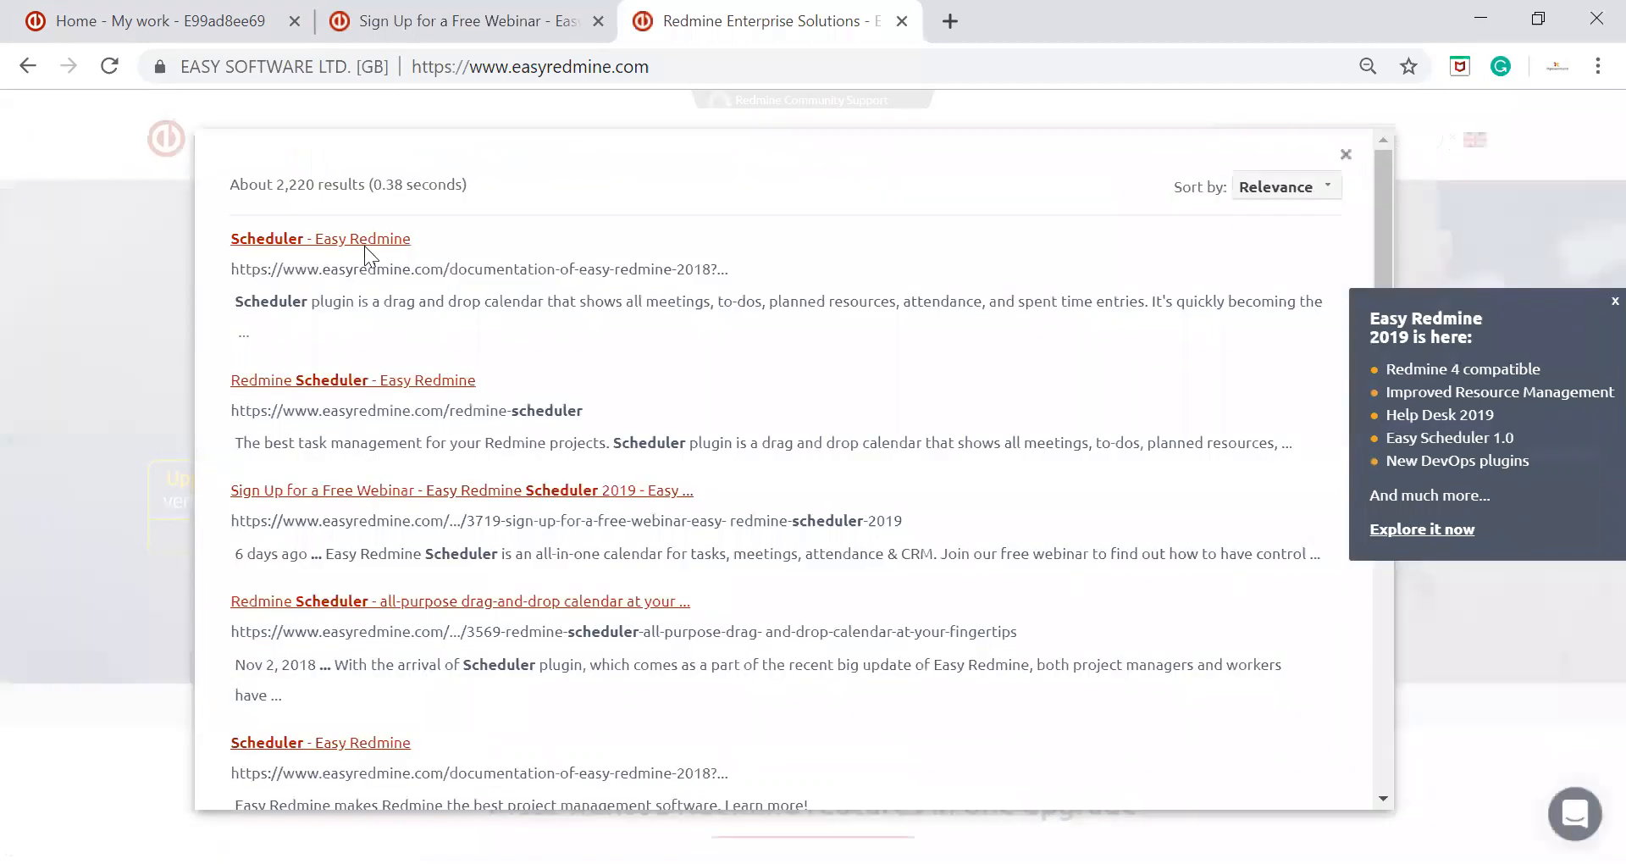
{"action": "left_click", "coordinate": [363, 246]}
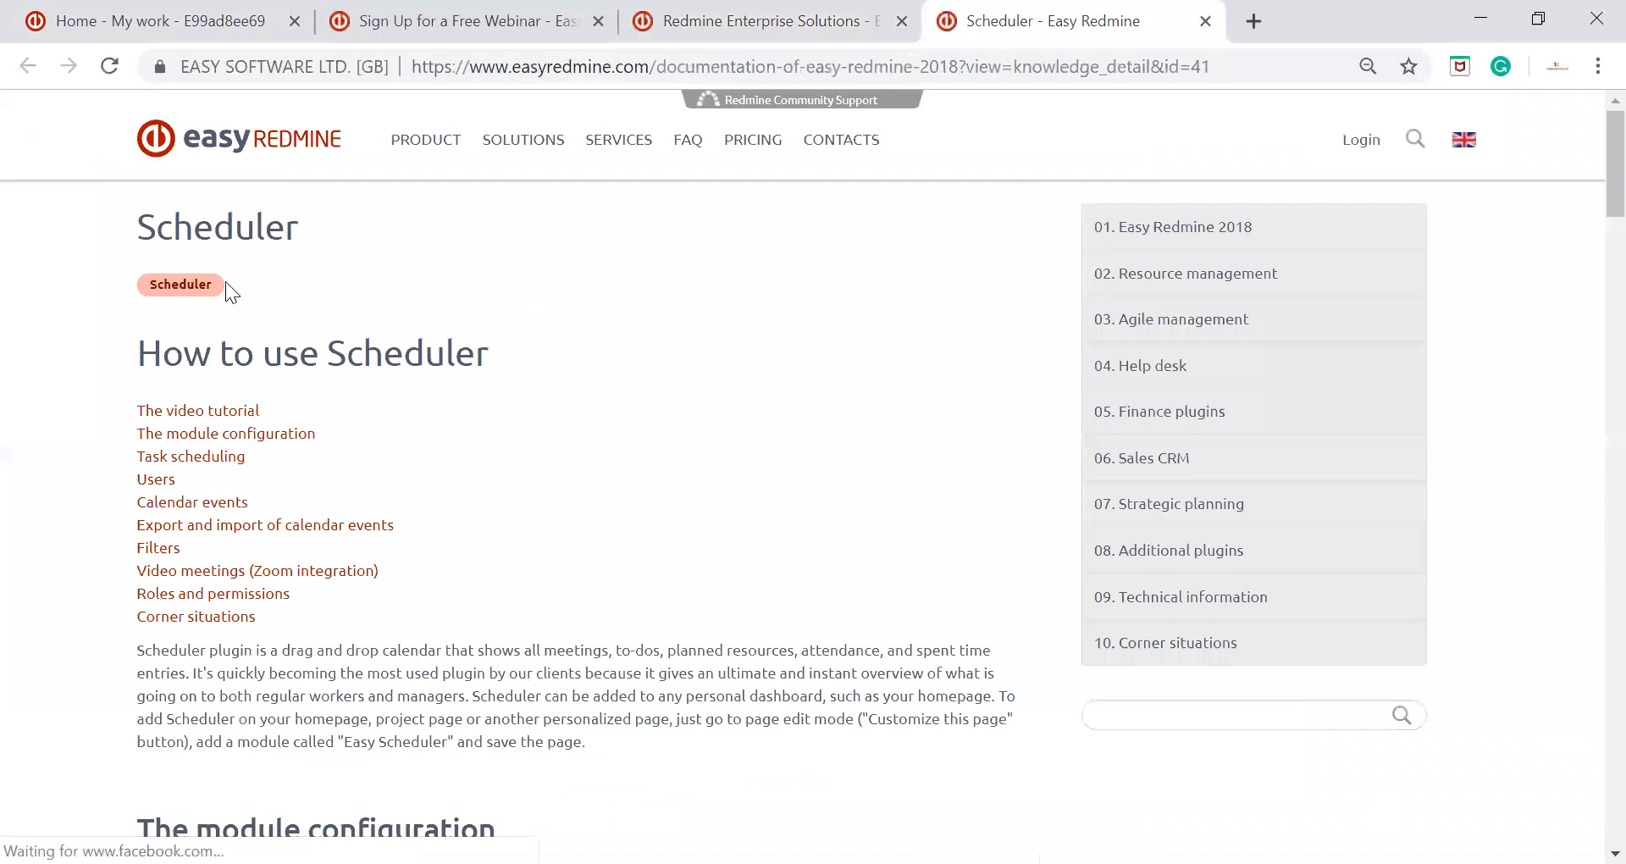
Examine the Scheduler documentation from module configuration through users, calendar export and filters to video meetings, and return to its beginning
{"action": "scroll", "coordinate": [112, 288], "scroll_direction": "down", "scroll_amount": 15}
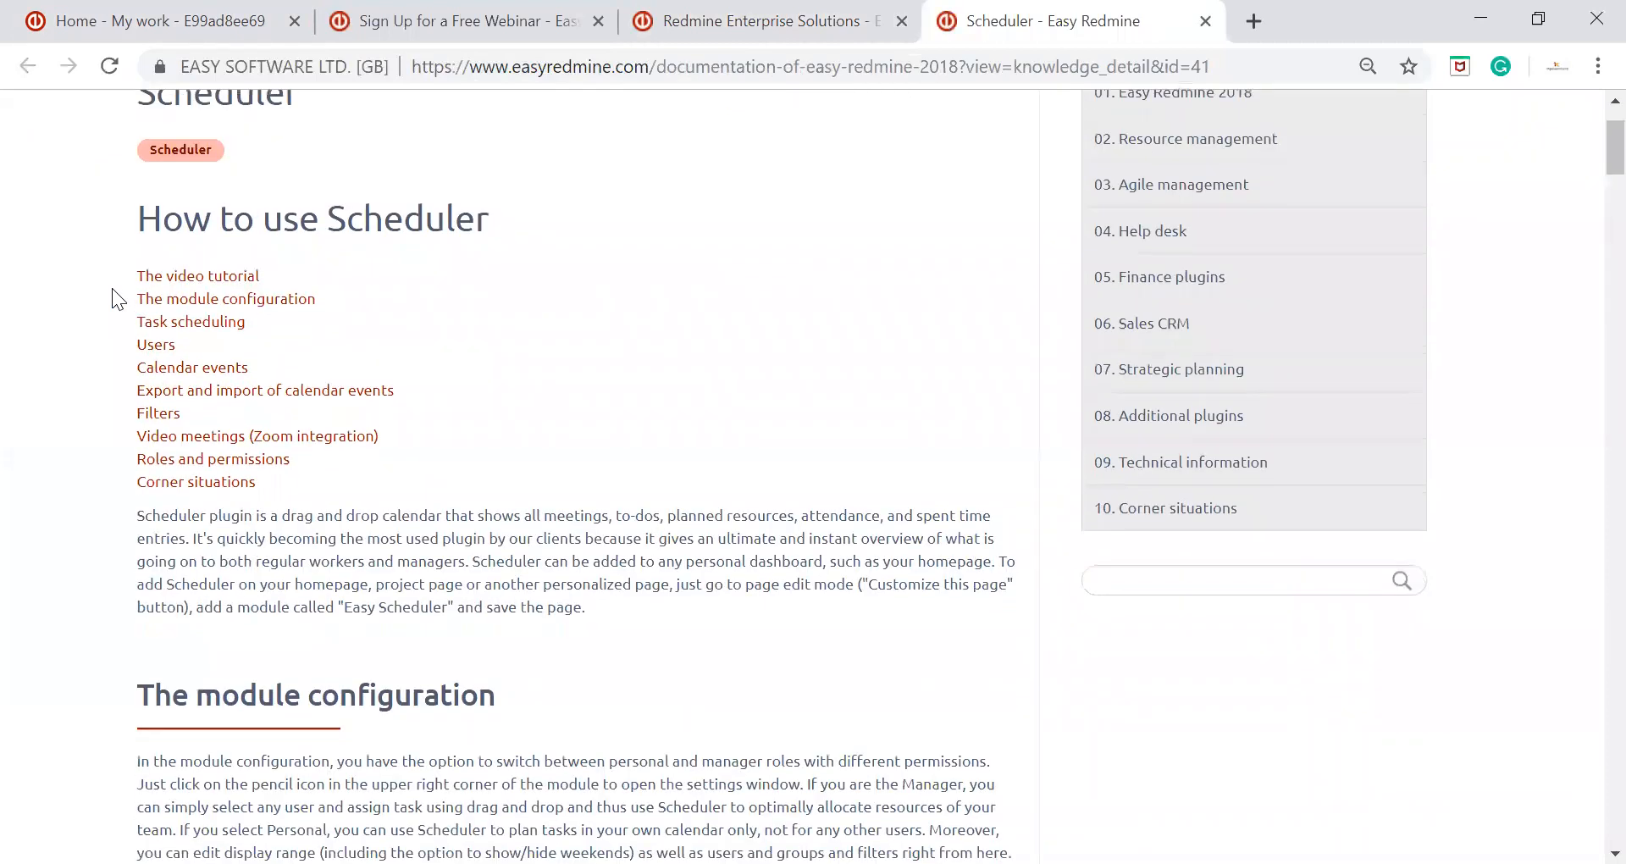
{"action": "scroll", "coordinate": [112, 288], "scroll_direction": "down", "scroll_amount": 15}
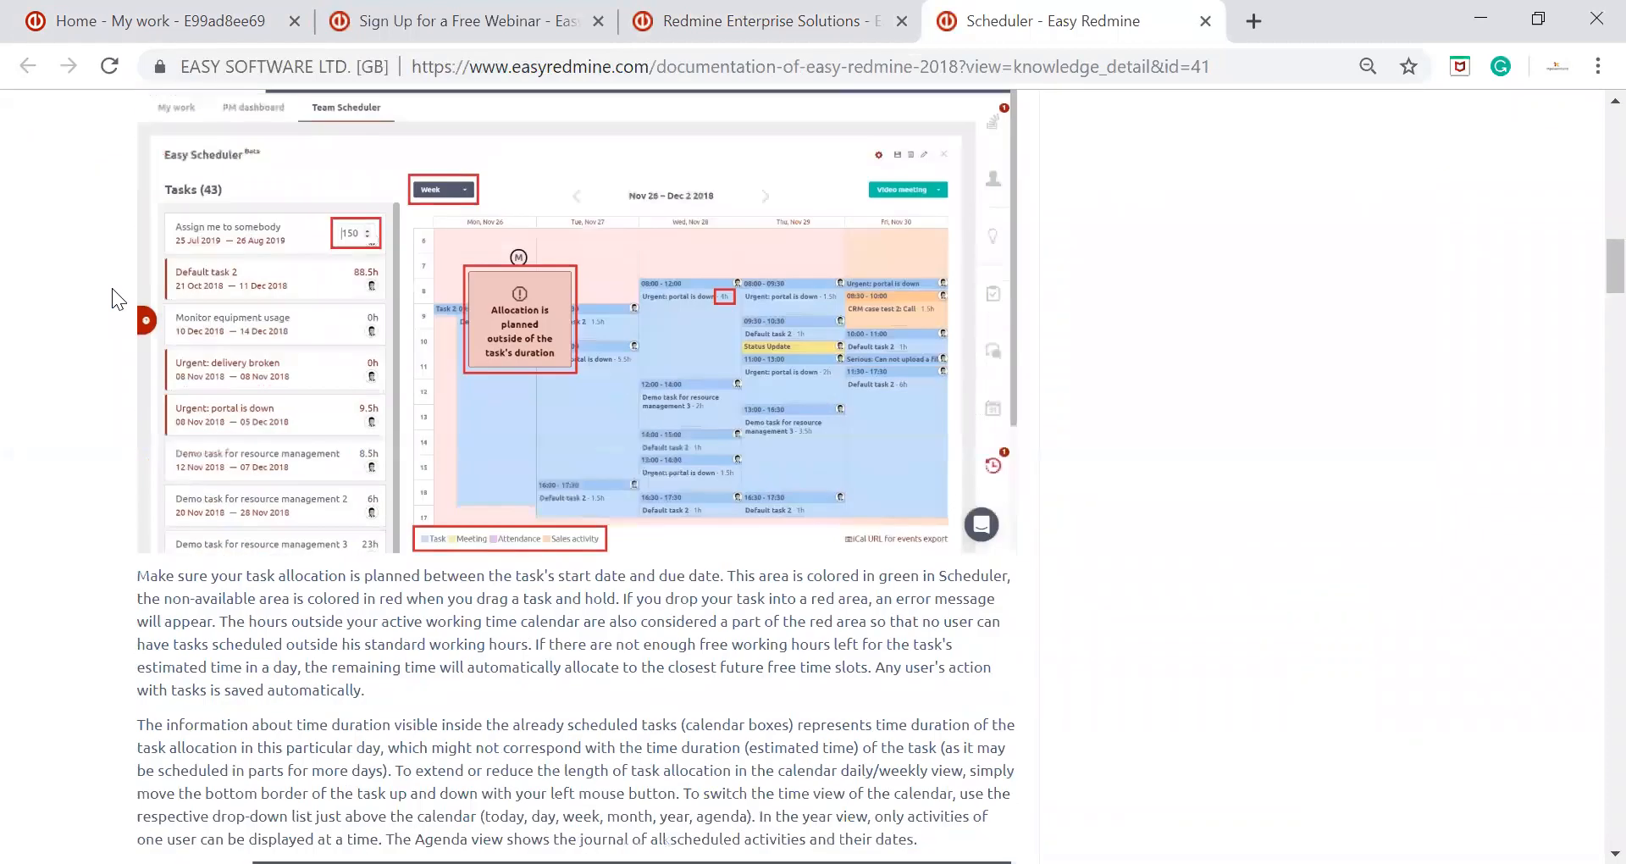
{"action": "scroll", "coordinate": [112, 288], "scroll_direction": "down", "scroll_amount": 15}
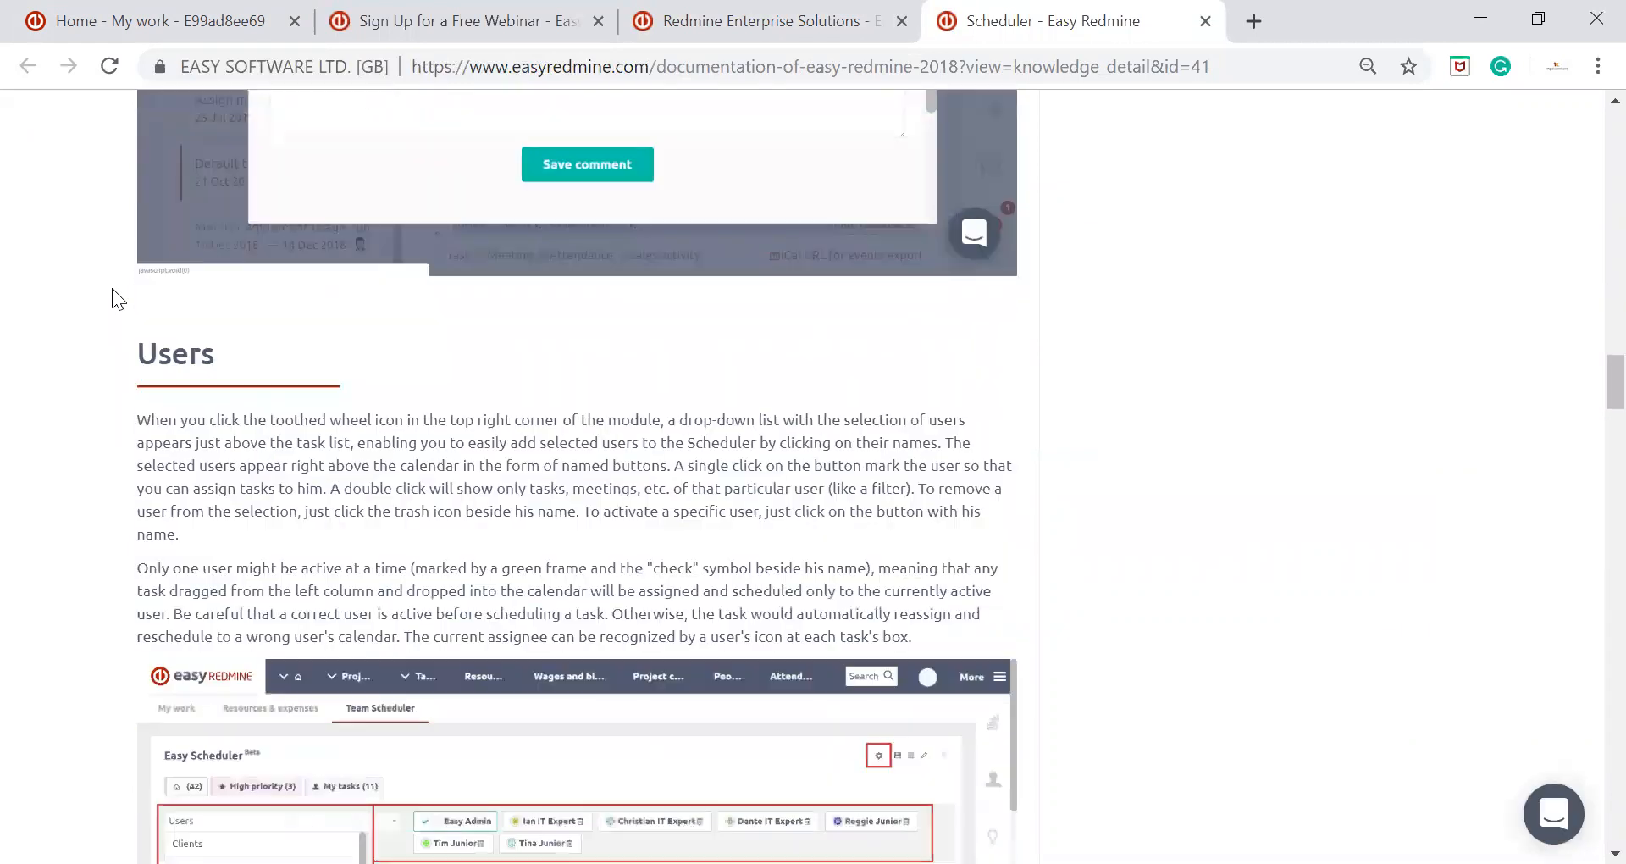
{"action": "scroll", "coordinate": [112, 288], "scroll_direction": "down", "scroll_amount": 15}
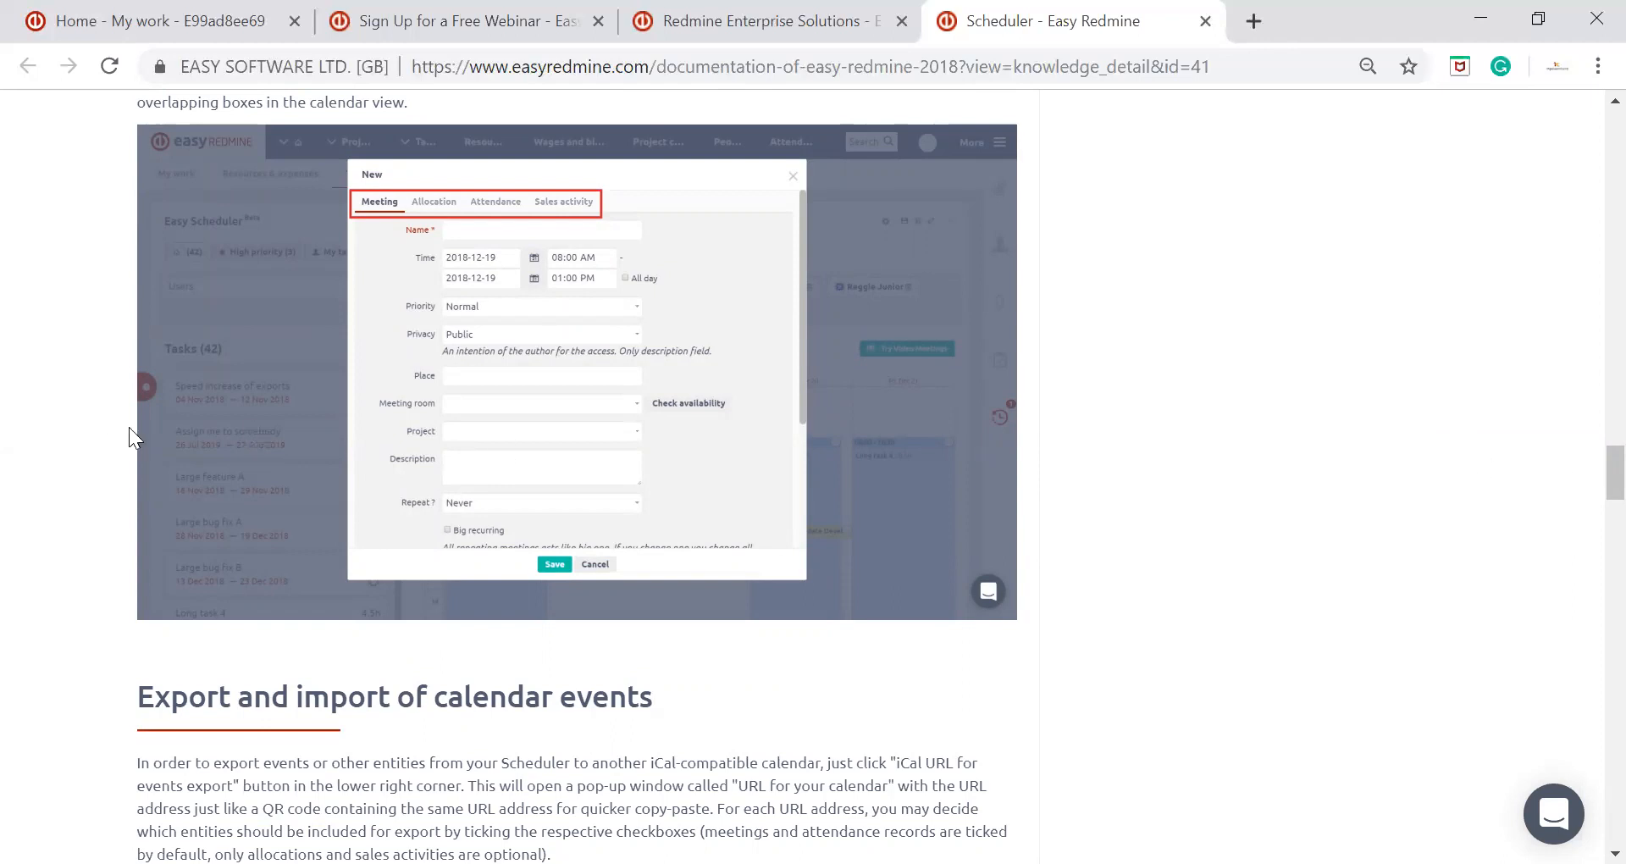
{"action": "scroll", "coordinate": [91, 355], "scroll_direction": "down", "scroll_amount": 12}
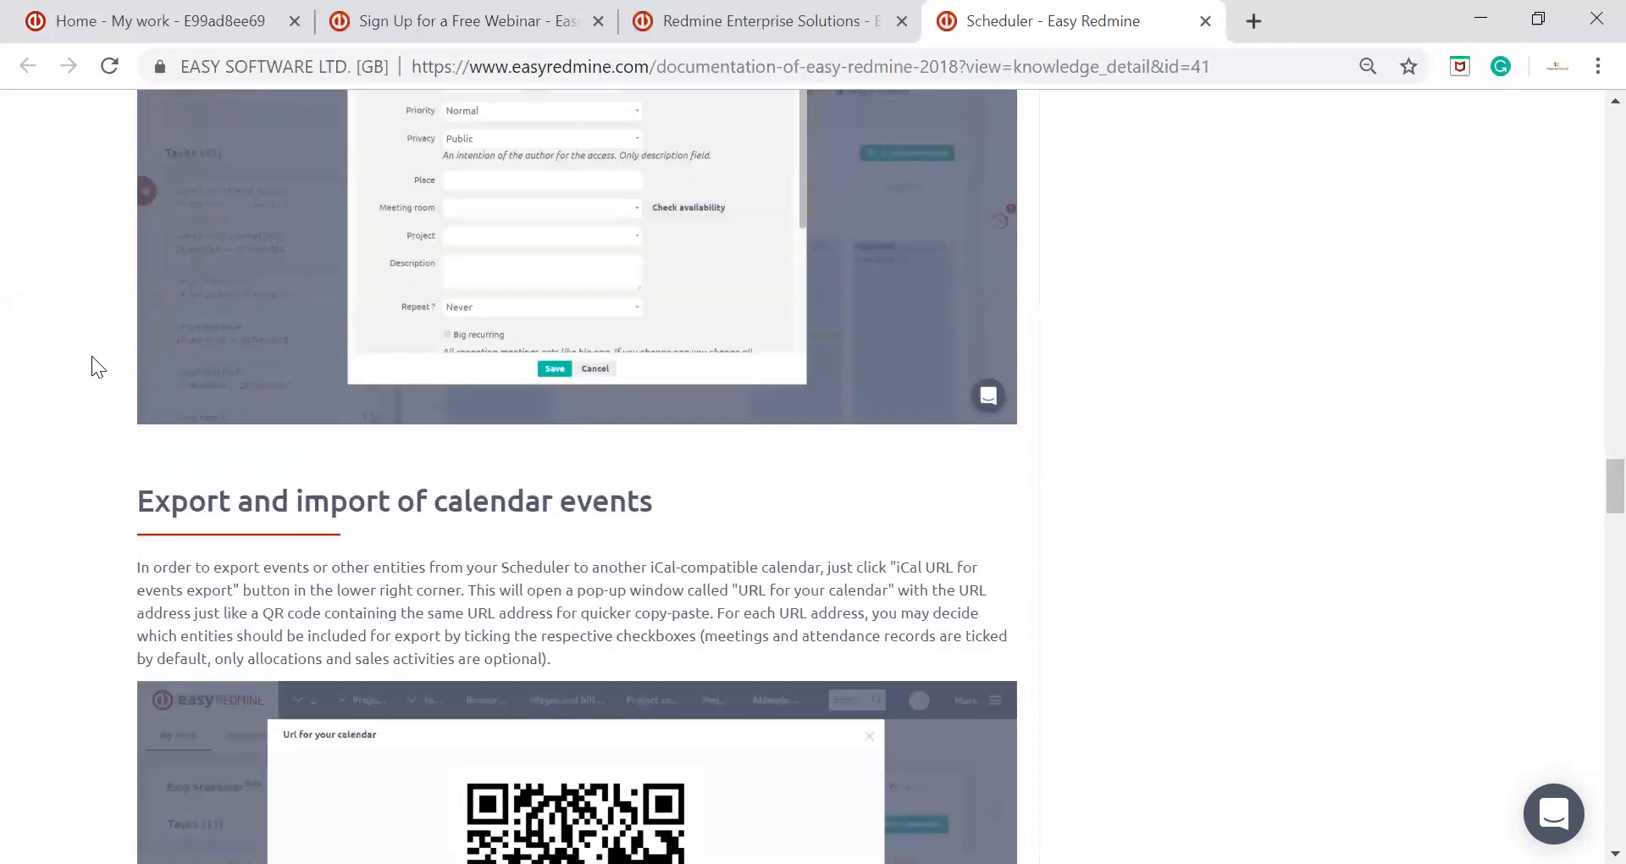
{"action": "scroll", "coordinate": [91, 356], "scroll_direction": "down", "scroll_amount": 6}
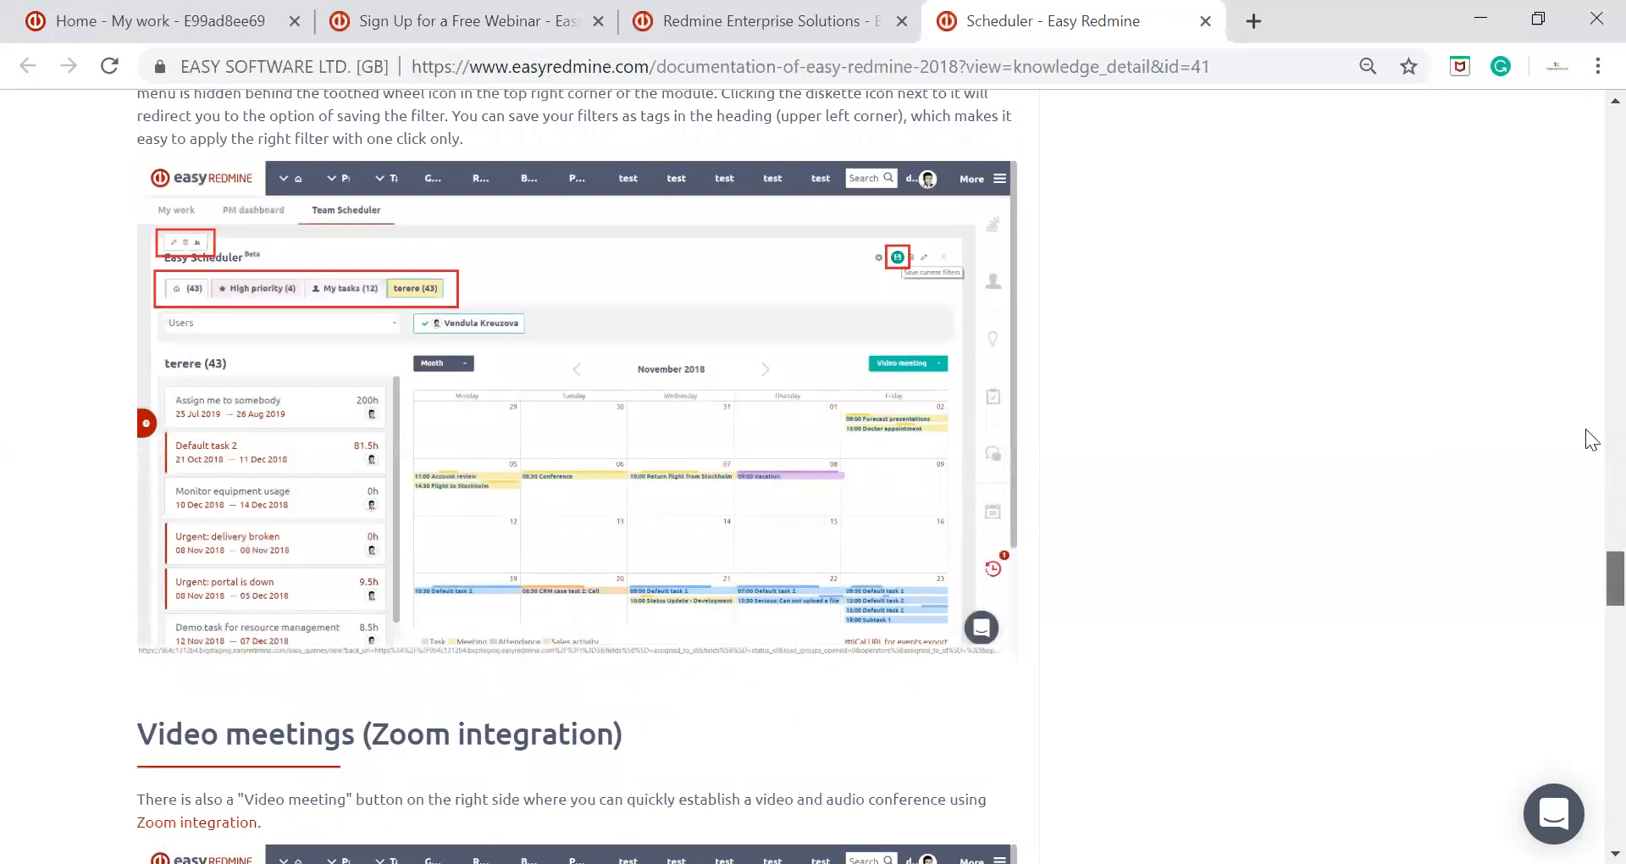
{"action": "key", "text": "Home"}
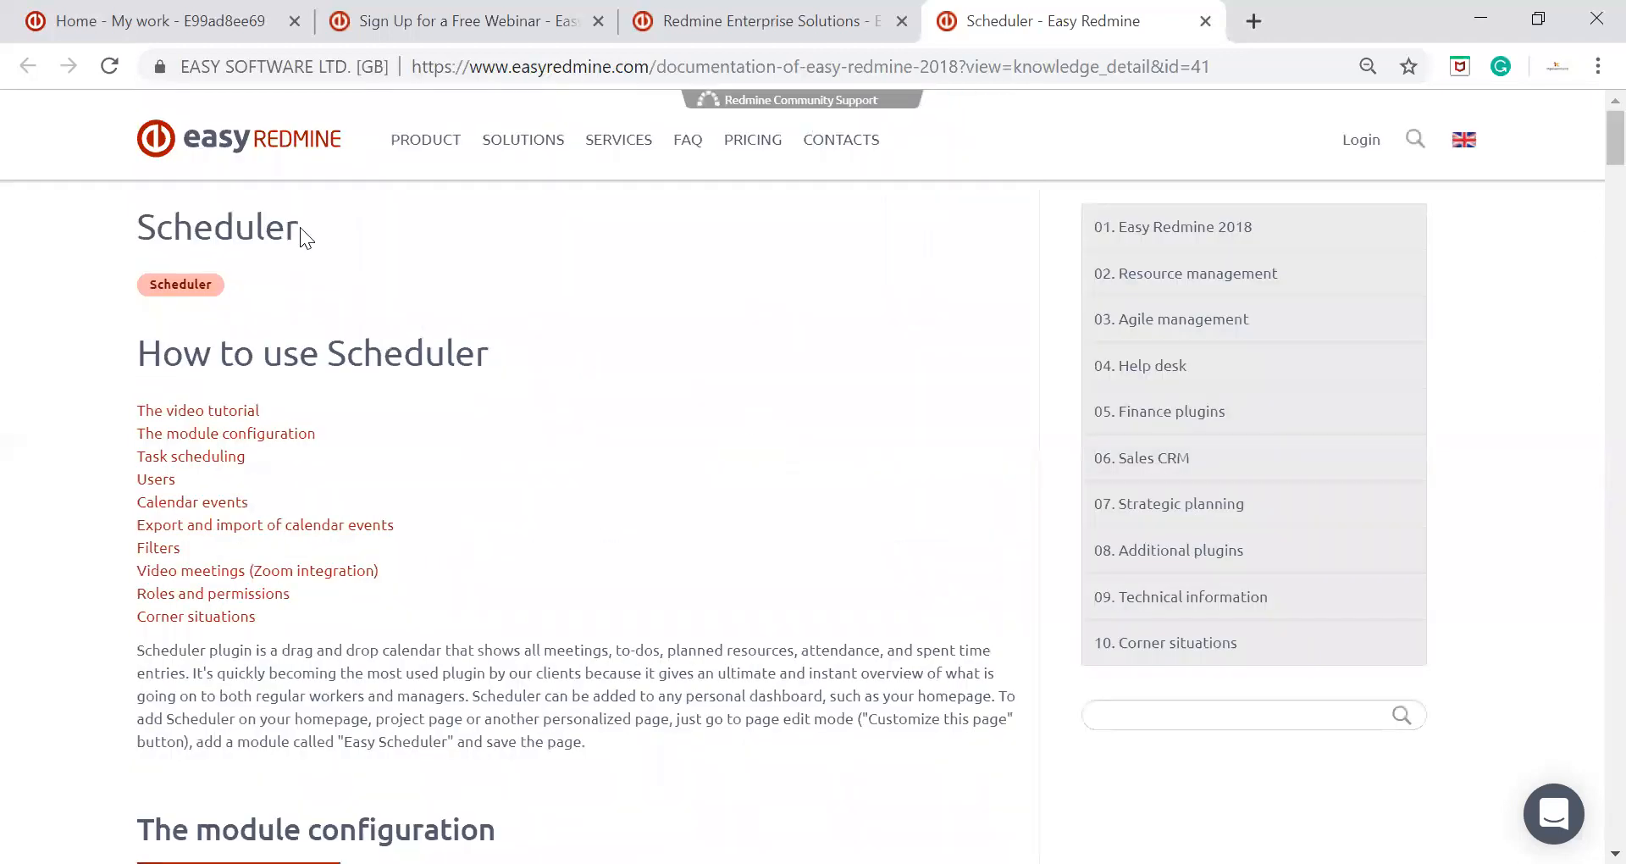
Return to the My work page and add the Sales team group to the scheduler's users
{"action": "left_click", "coordinate": [224, 5]}
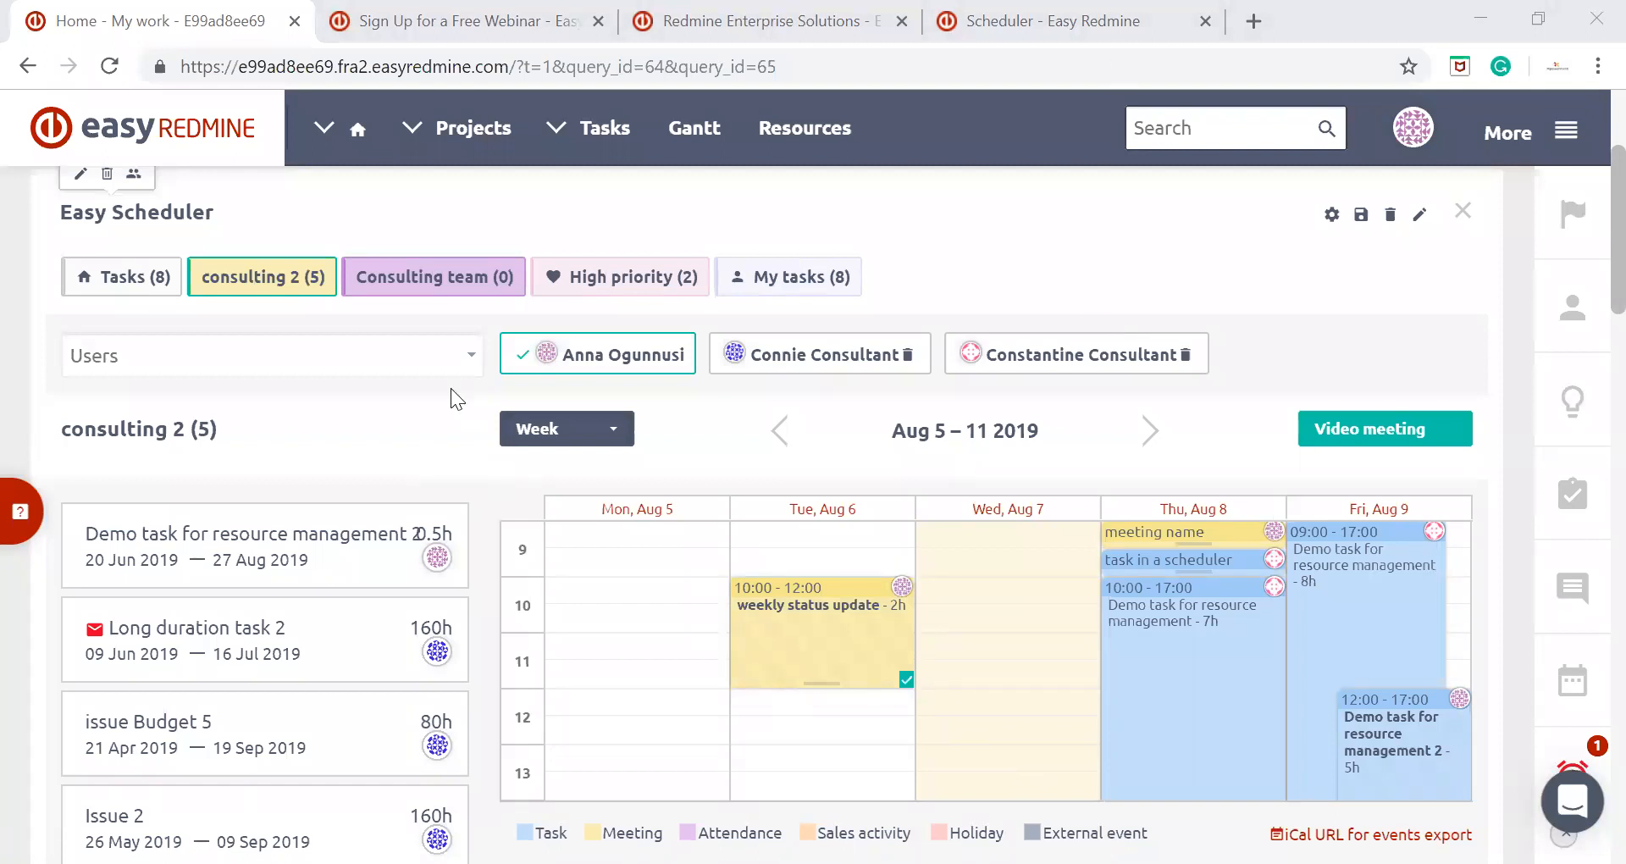
{"action": "left_click", "coordinate": [465, 360]}
{"action": "scroll", "coordinate": [383, 511], "scroll_direction": "down", "scroll_amount": 3}
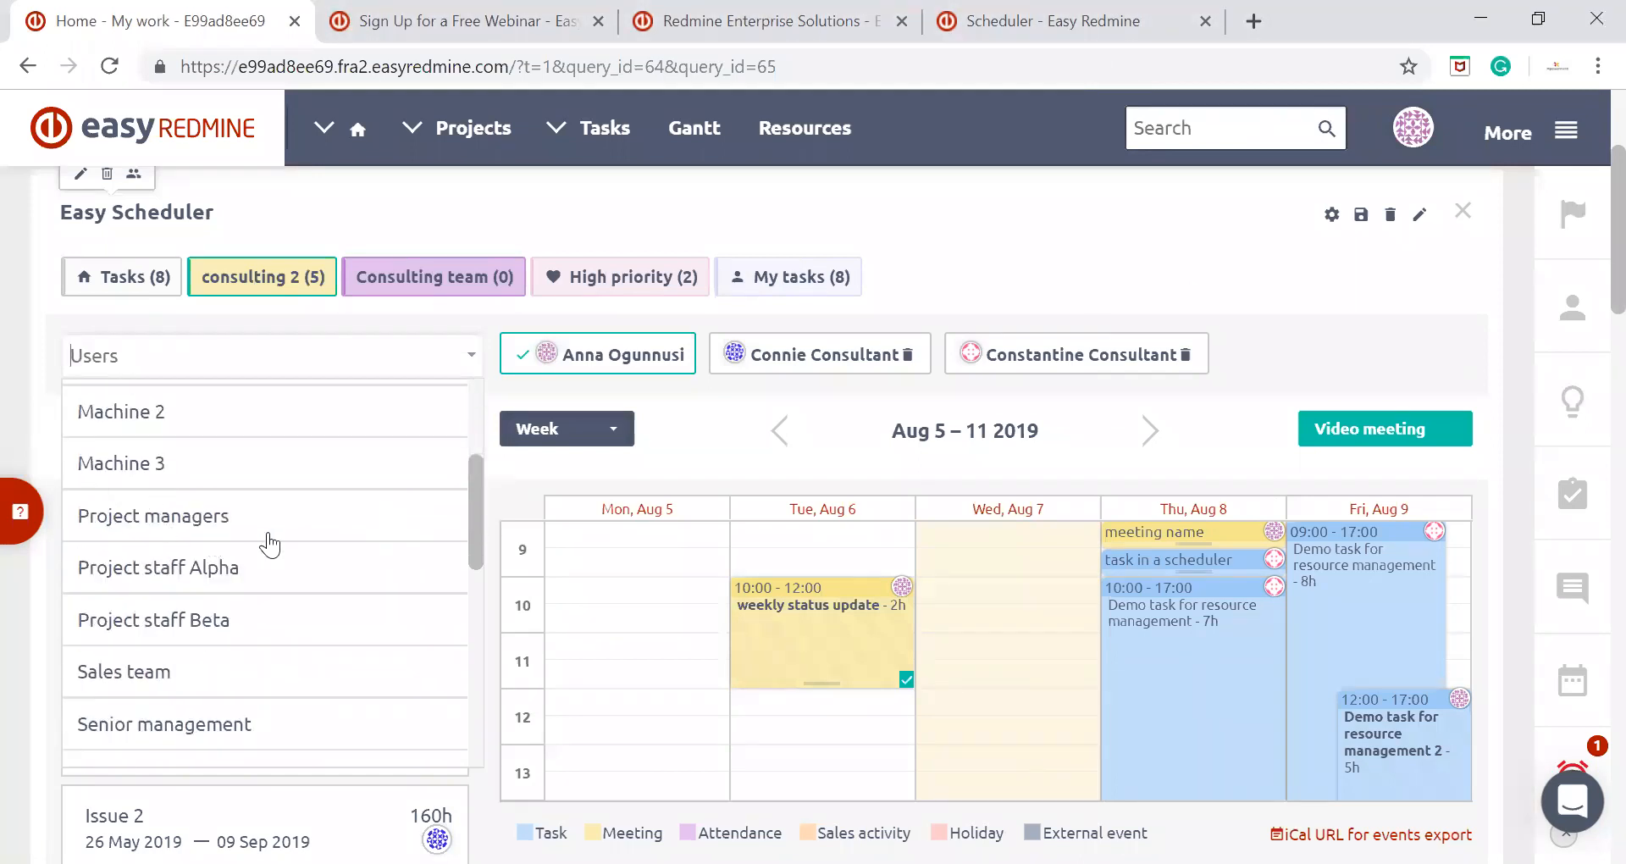
{"action": "scroll", "coordinate": [268, 544], "scroll_direction": "down", "scroll_amount": 3}
{"action": "left_click", "coordinate": [167, 547]}
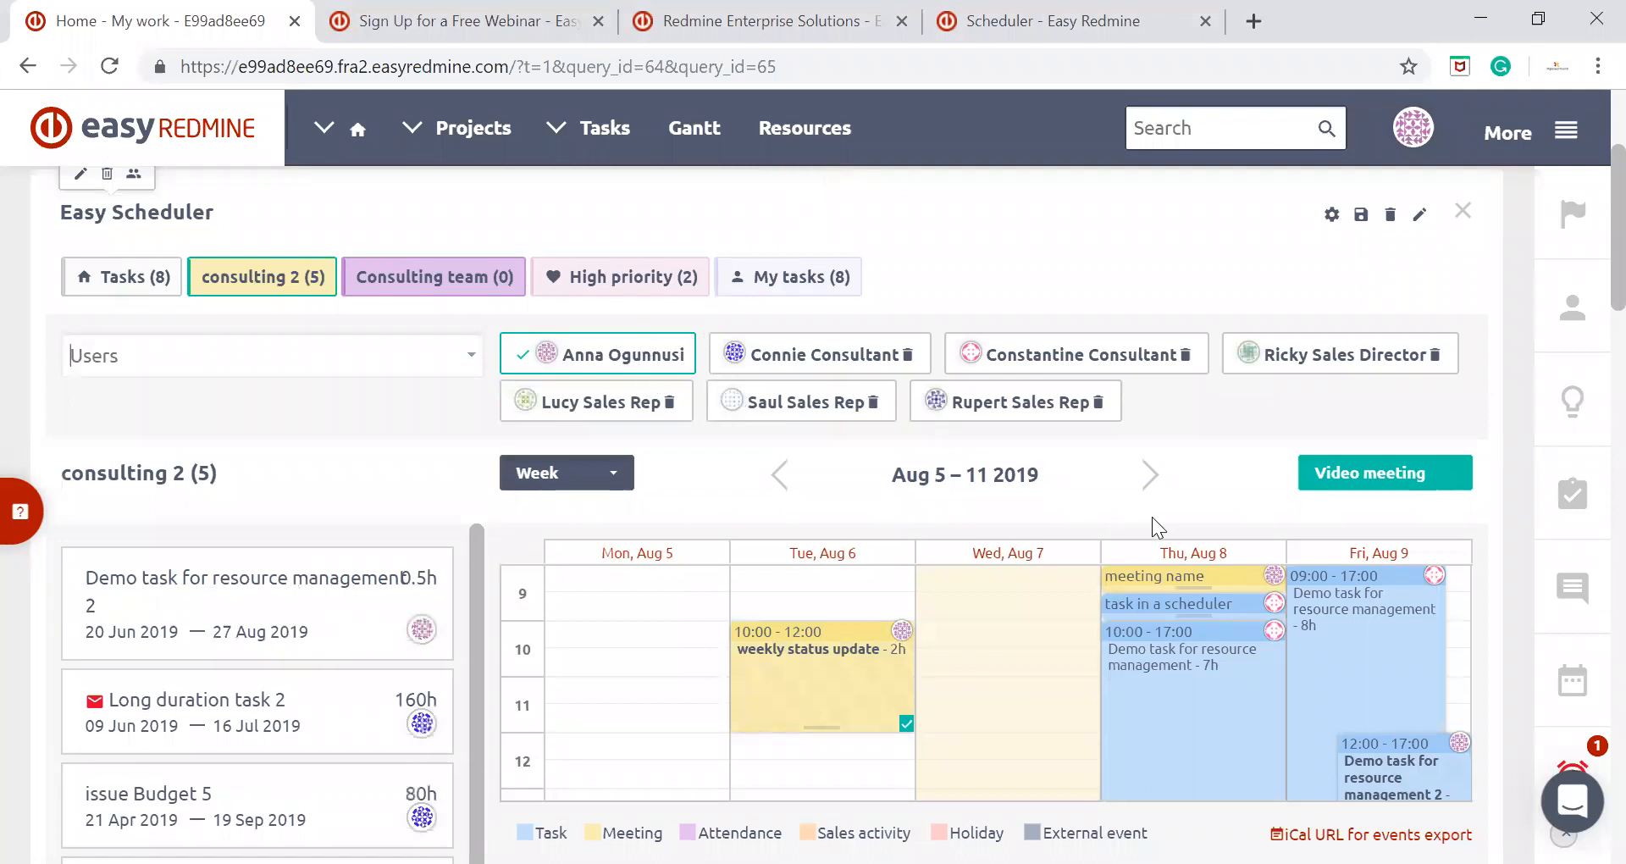
Add the IT experts group to the scheduler's users
{"action": "scroll", "coordinate": [1156, 529], "scroll_direction": "down", "scroll_amount": 3}
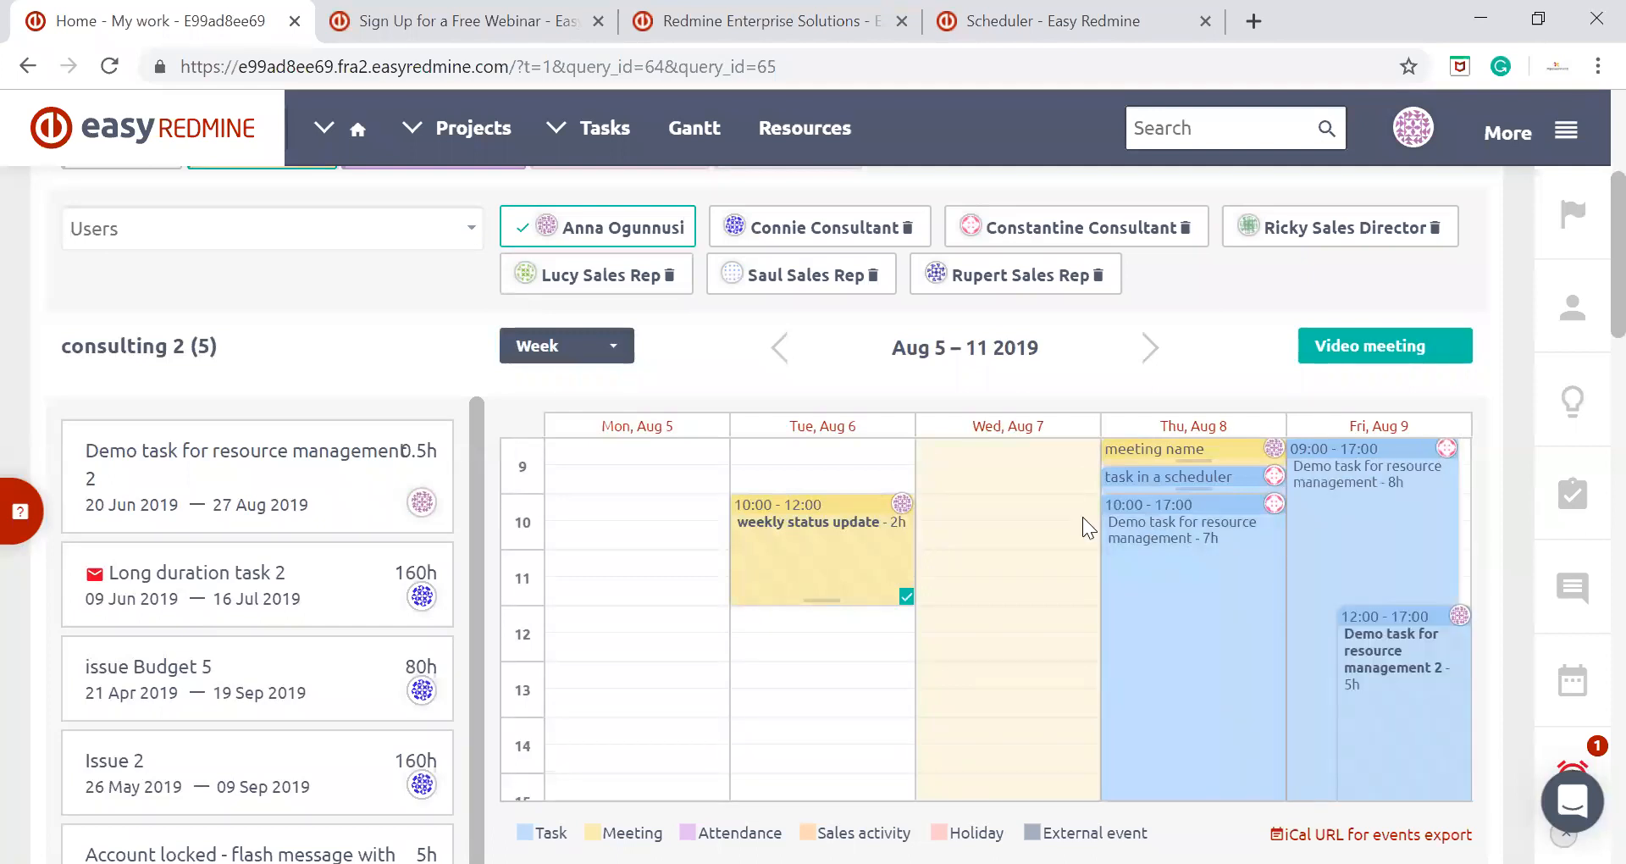
{"action": "scroll", "coordinate": [1074, 444], "scroll_direction": "down", "scroll_amount": 1}
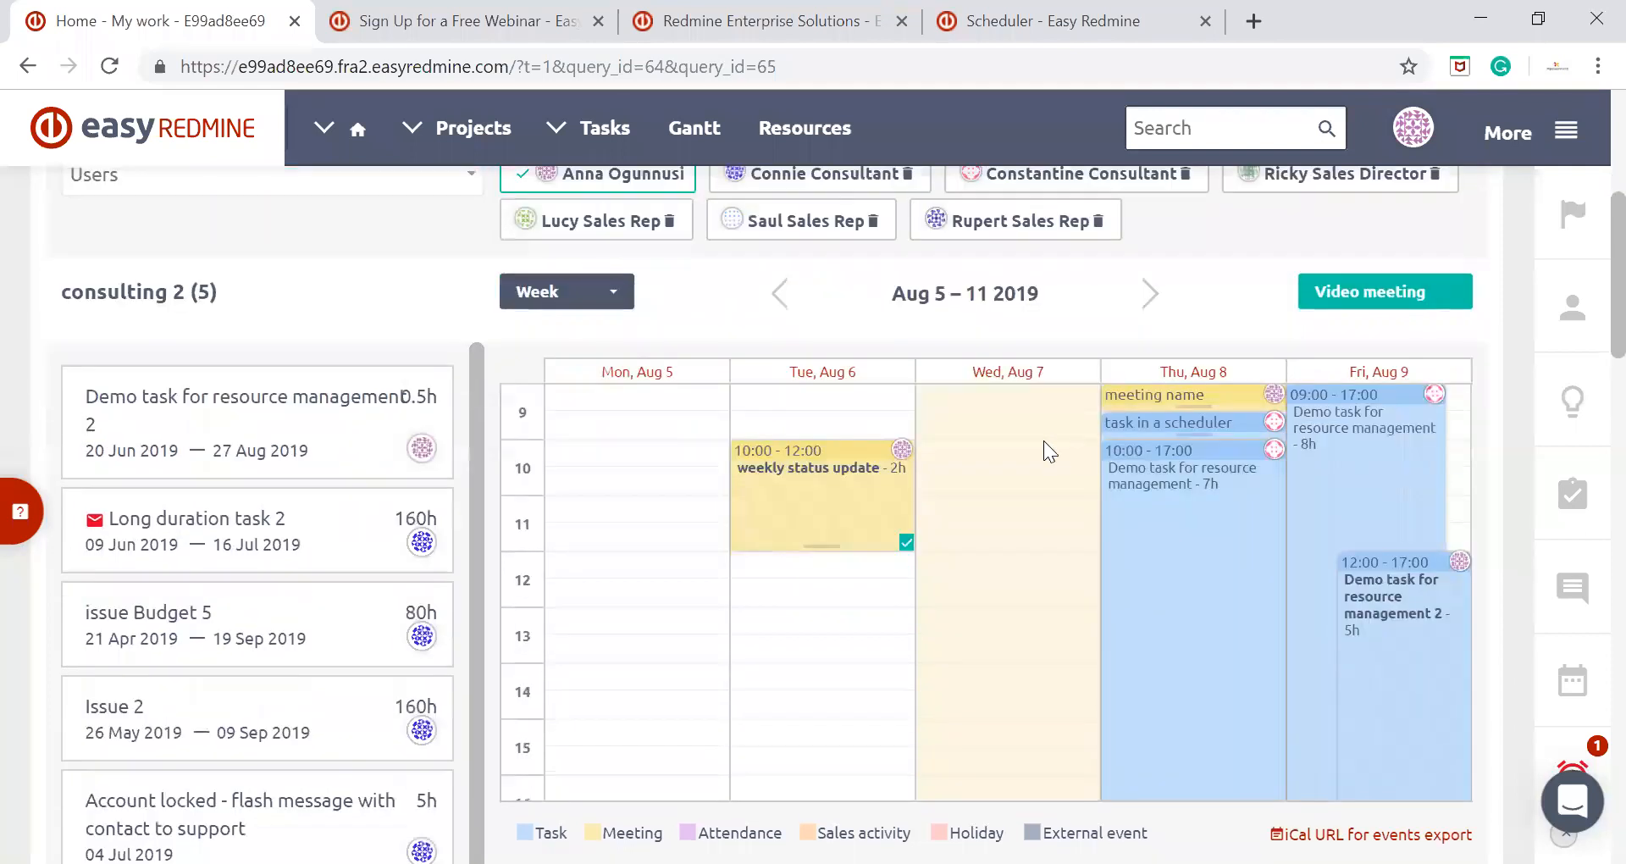
{"action": "scroll", "coordinate": [1043, 441], "scroll_direction": "up", "scroll_amount": 1}
{"action": "left_click", "coordinate": [463, 225]}
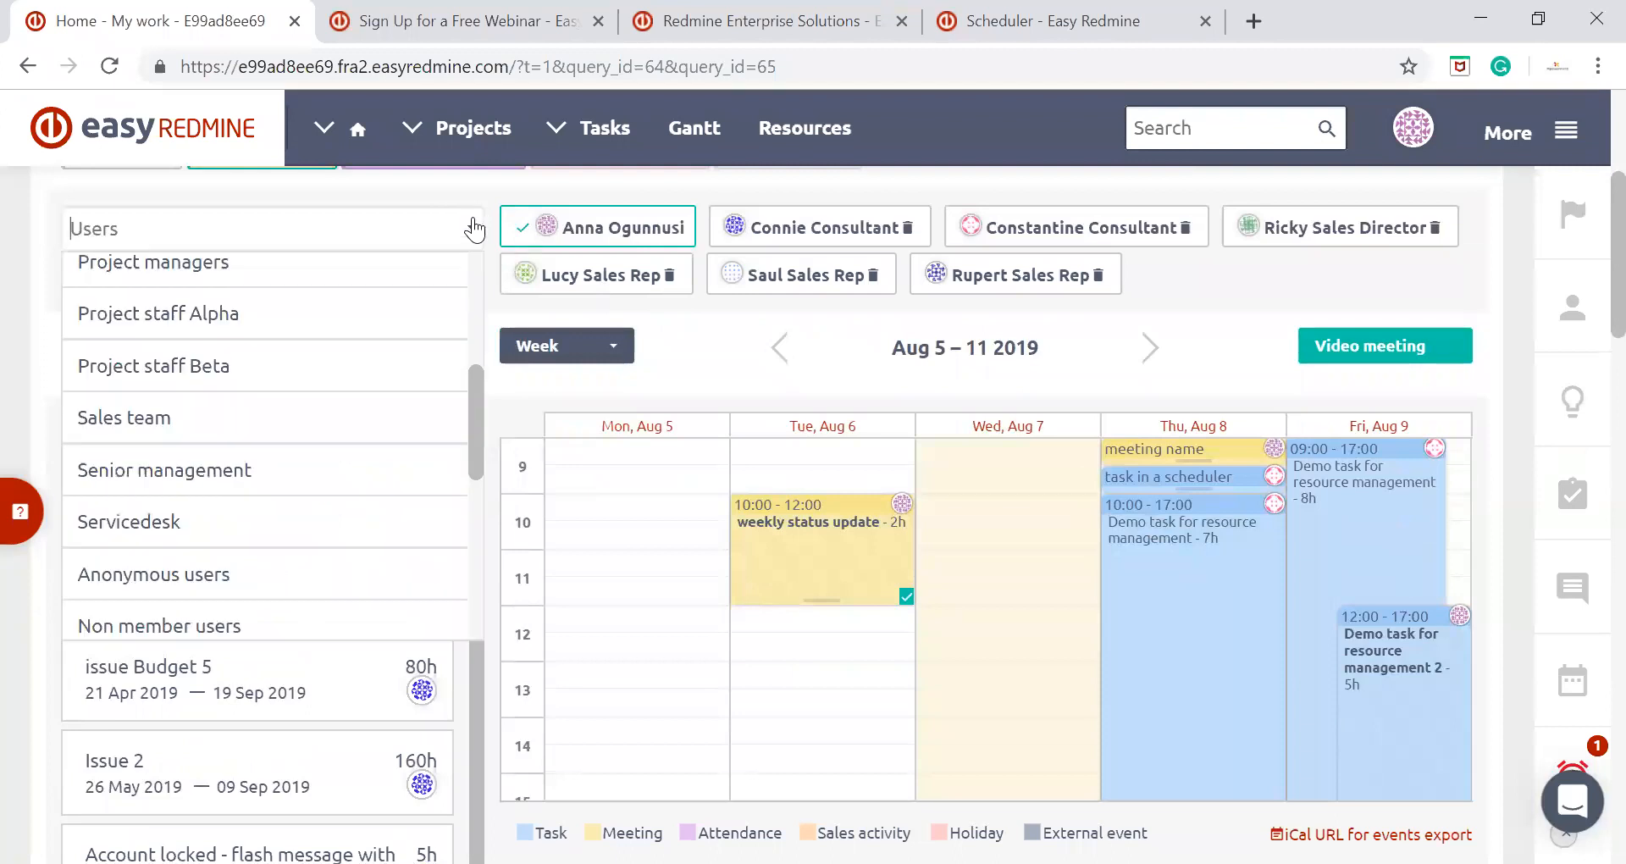
{"action": "scroll", "coordinate": [324, 521], "scroll_direction": "down", "scroll_amount": 6}
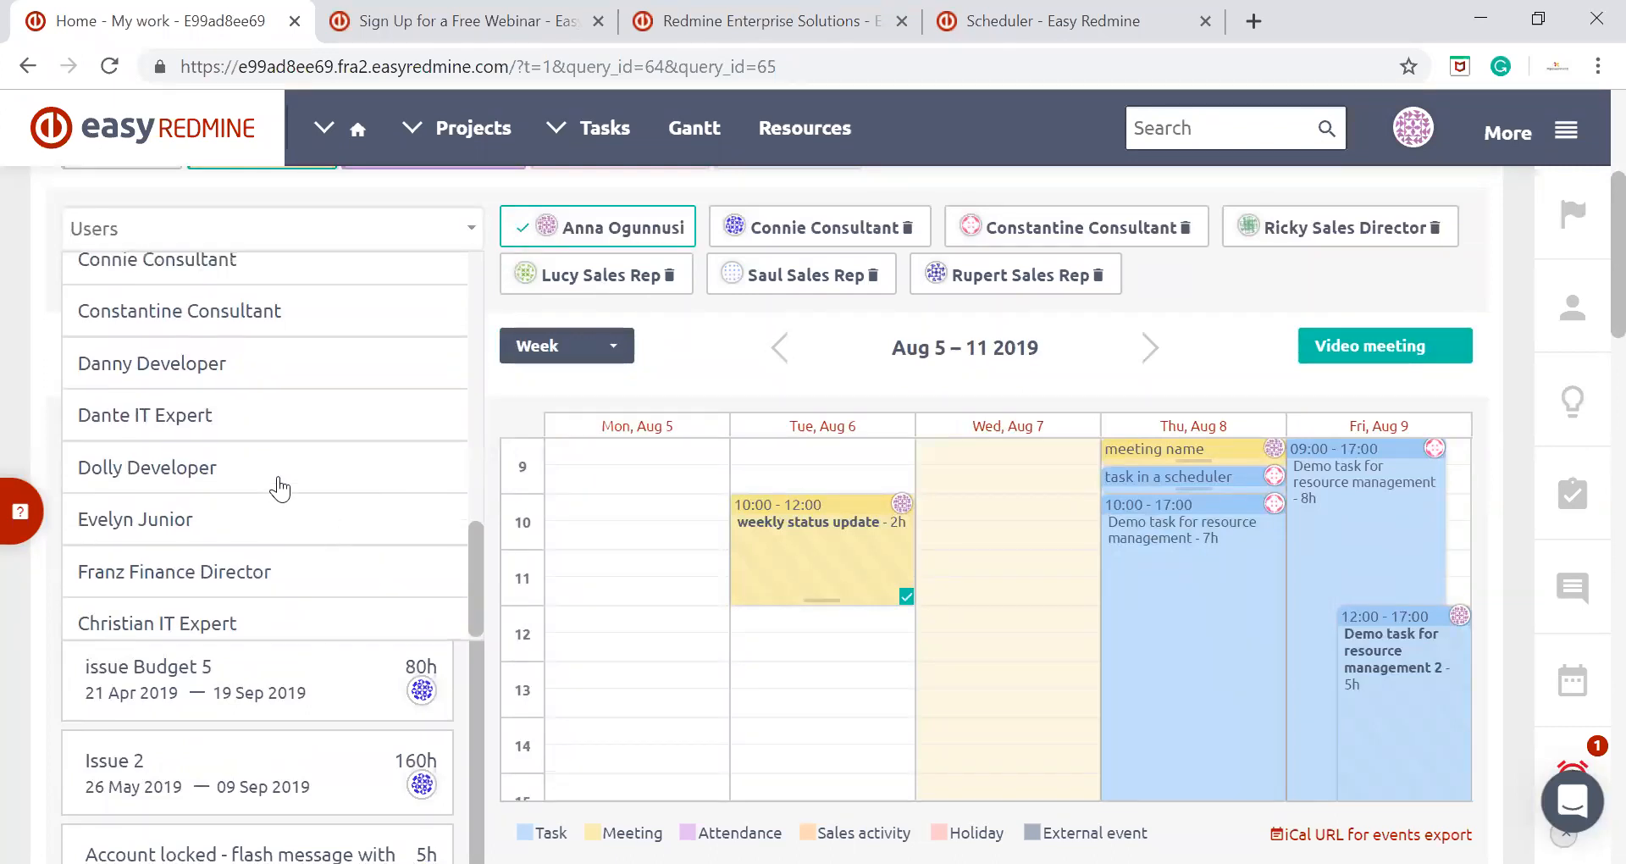
{"action": "scroll", "coordinate": [276, 481], "scroll_direction": "up", "scroll_amount": 10}
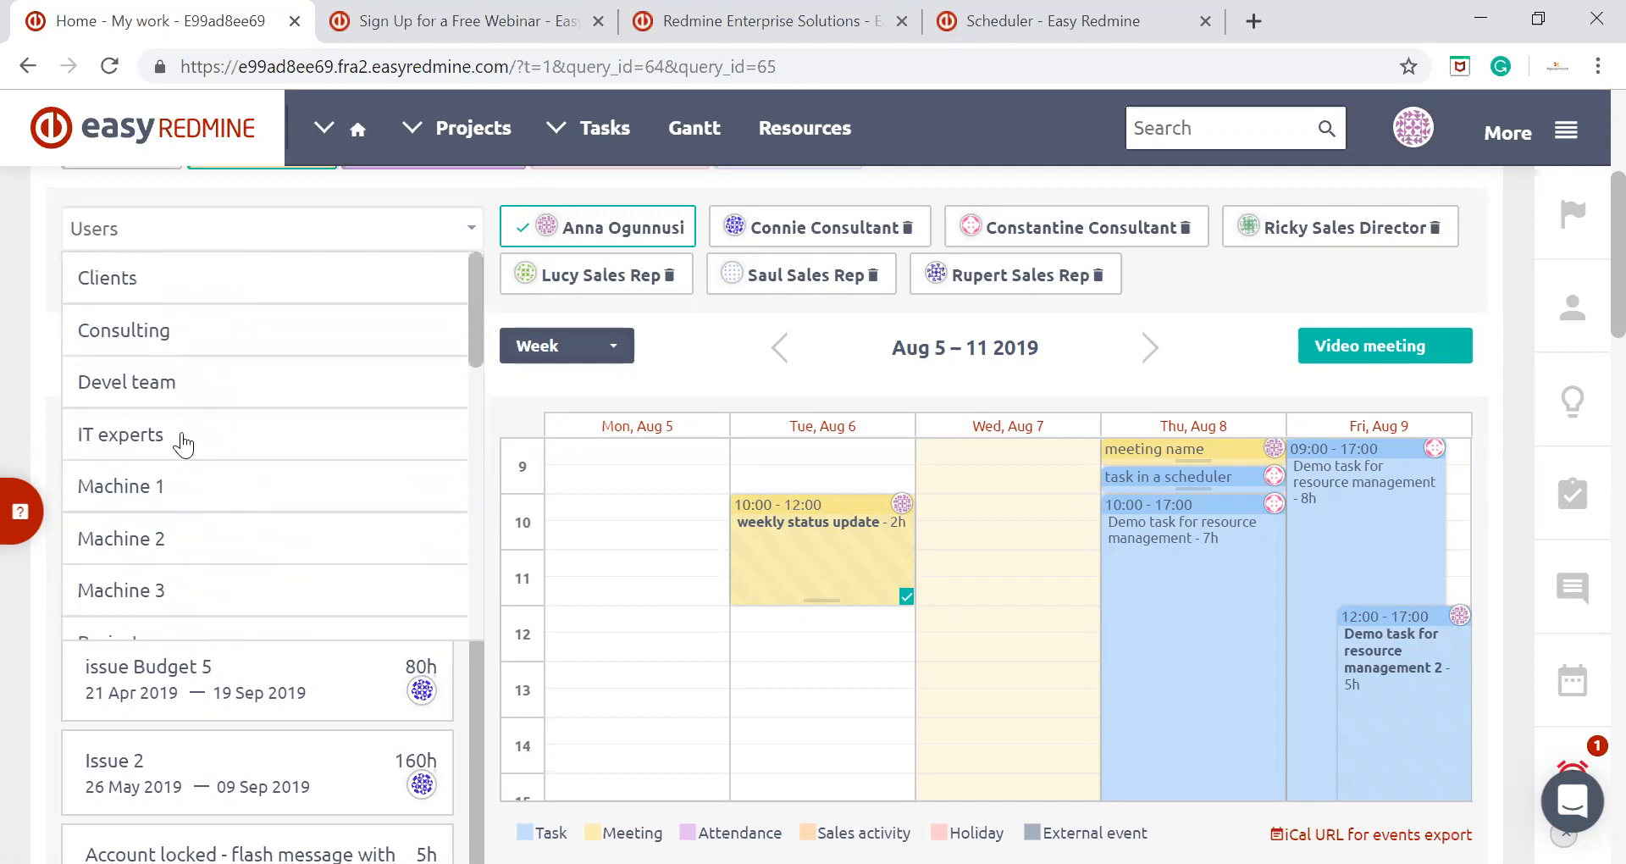
{"action": "left_click", "coordinate": [188, 439]}
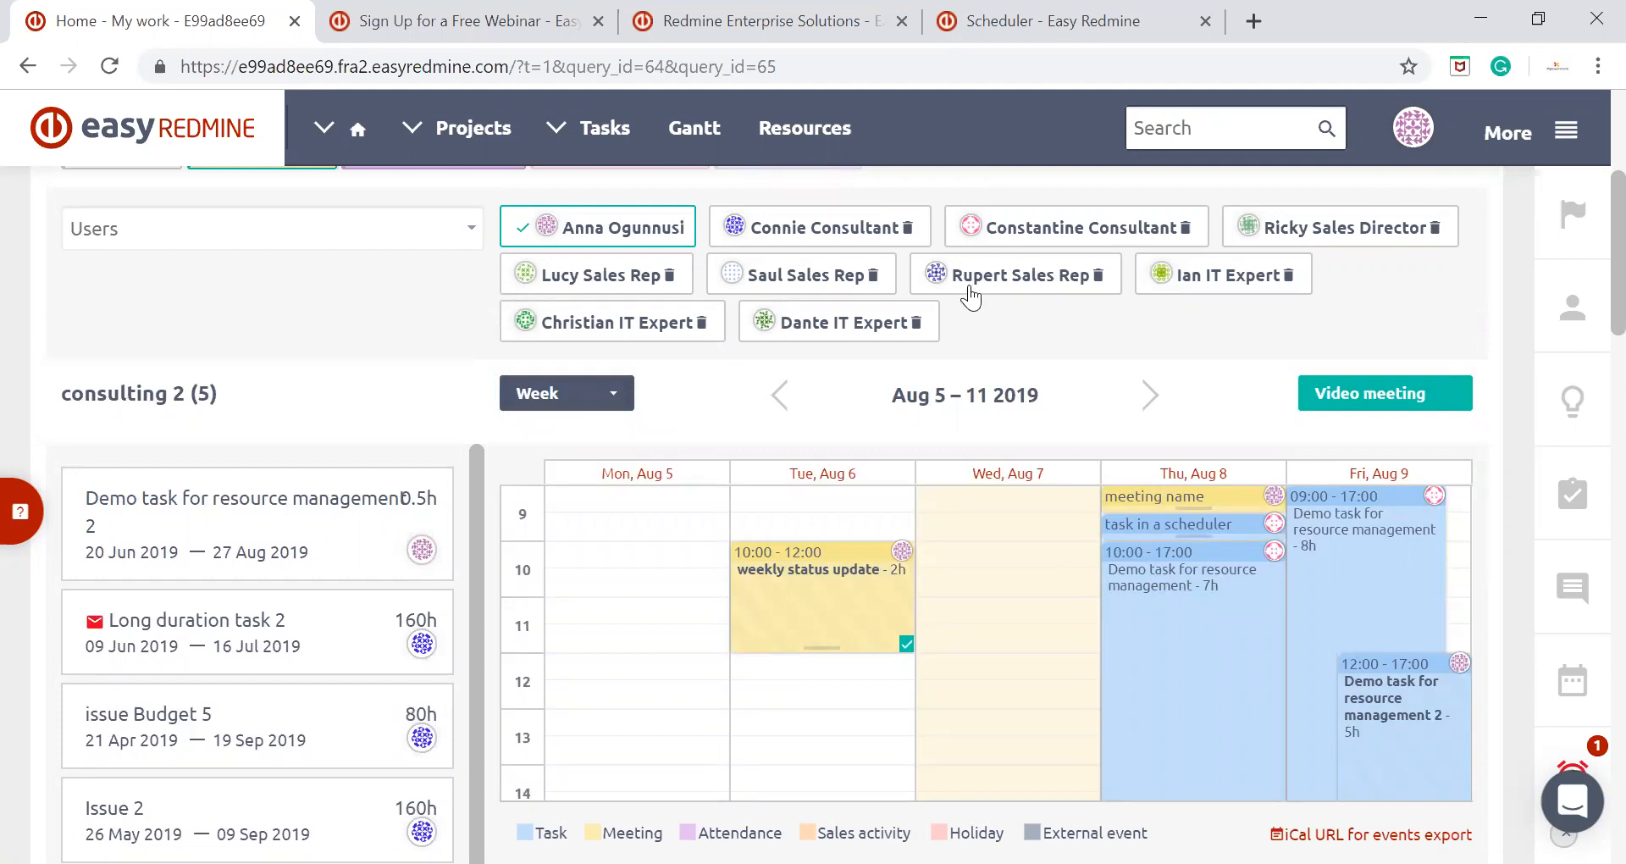
Remove the first consultant, the last sales rep and the middle IT expert from the scheduler's users
{"action": "left_click", "coordinate": [907, 228]}
{"action": "left_click", "coordinate": [891, 274]}
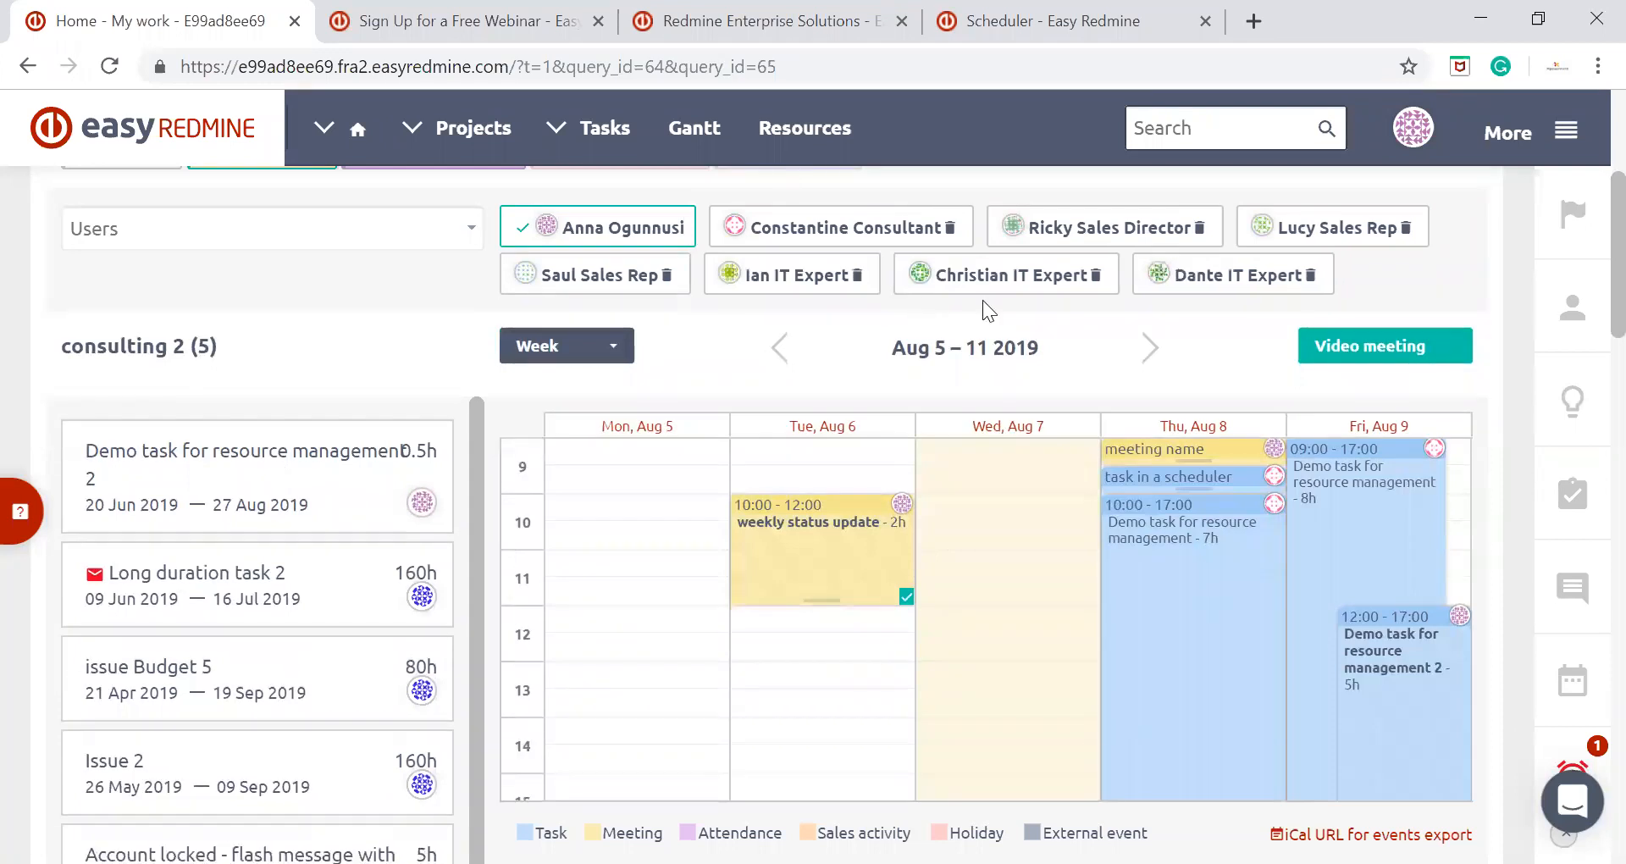
{"action": "left_click", "coordinate": [1094, 275]}
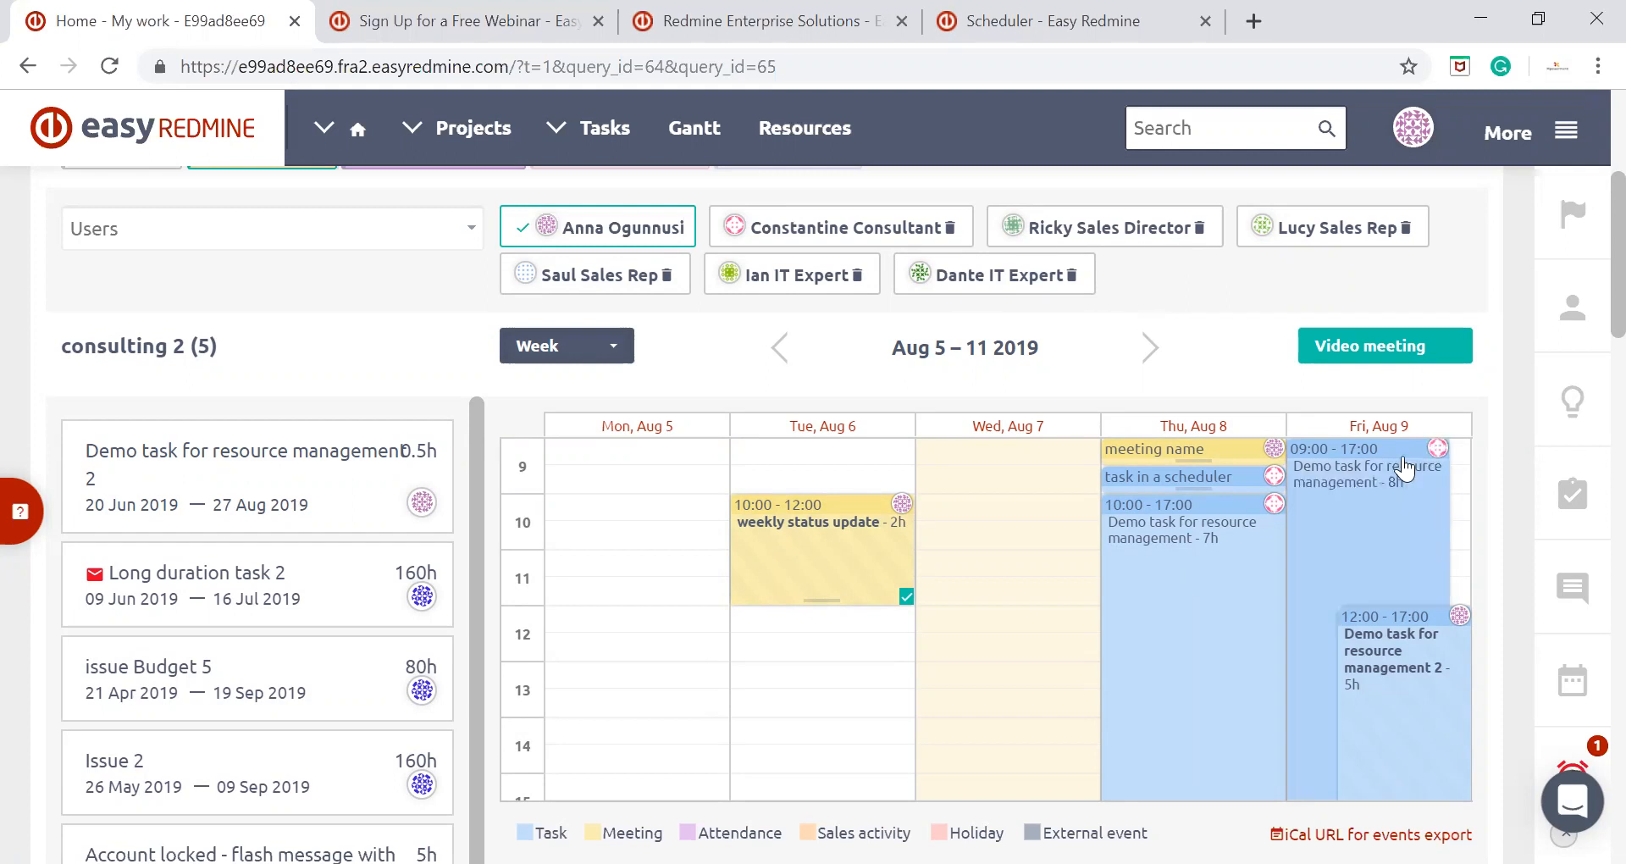
Switch the scheduler's active user among the remaining consultant, IT experts, sales director and first sales rep, ending on the first IT expert
{"action": "left_click", "coordinate": [849, 227]}
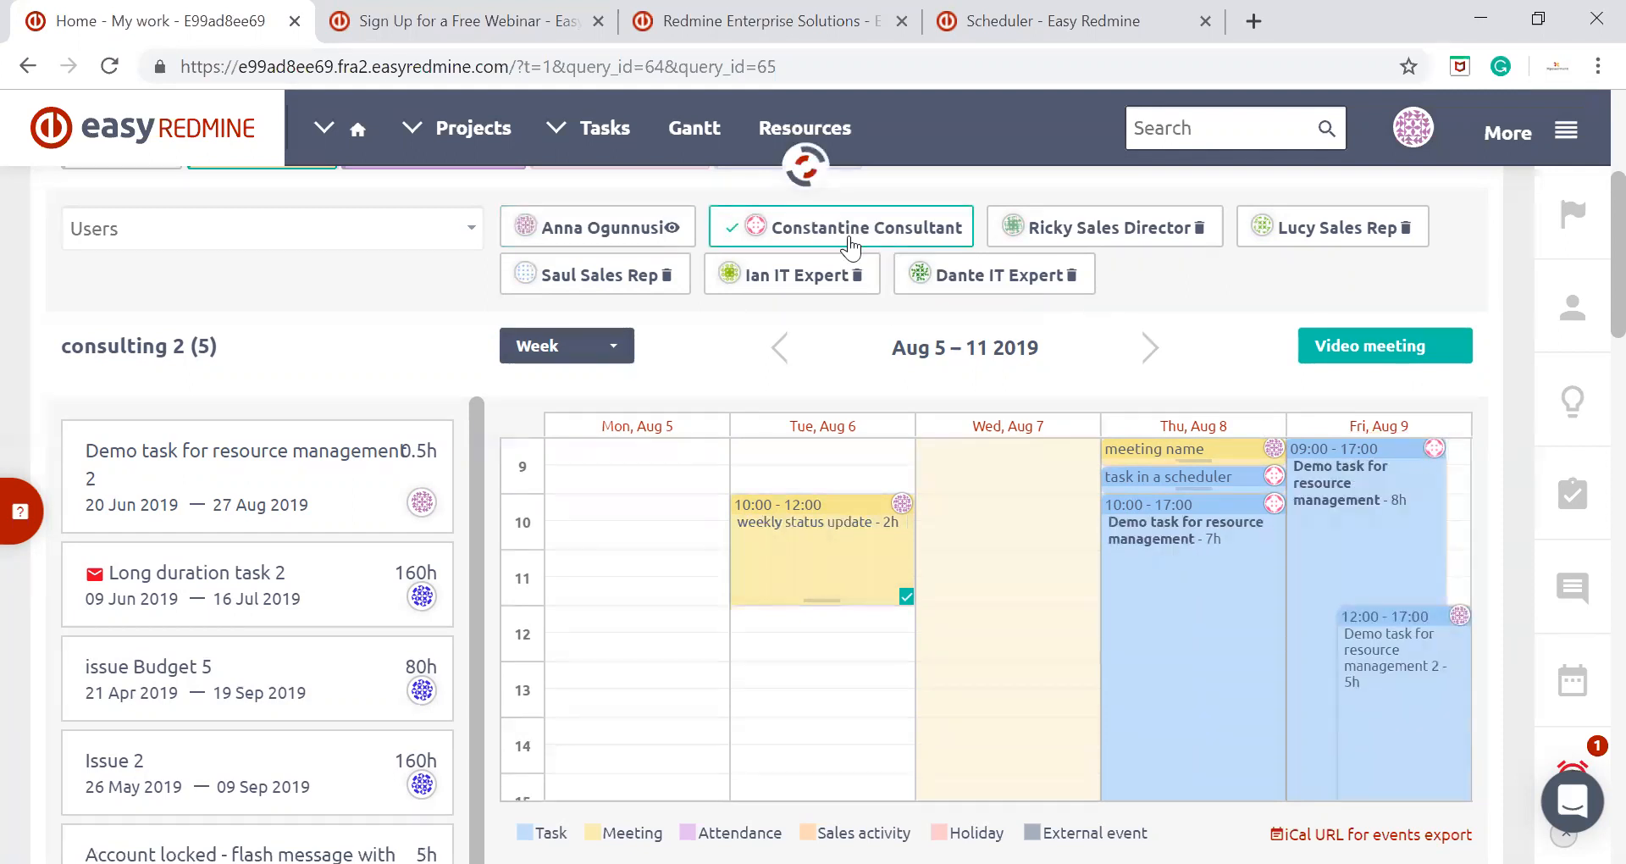
{"action": "left_click", "coordinate": [851, 275]}
{"action": "left_click", "coordinate": [942, 287]}
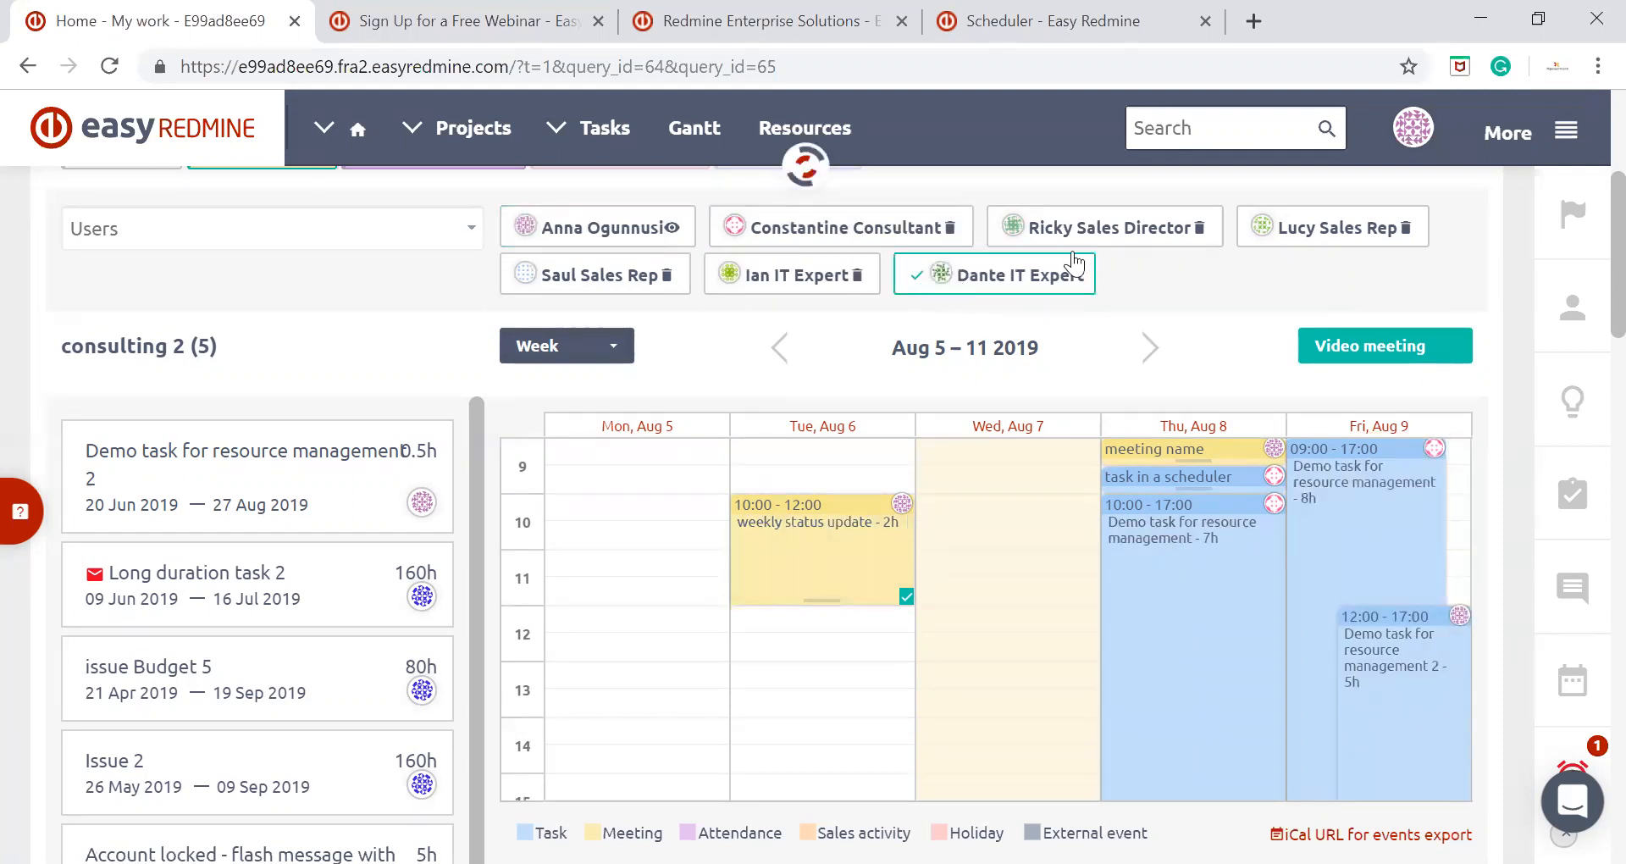
{"action": "left_click", "coordinate": [1101, 233]}
{"action": "left_click", "coordinate": [1326, 244]}
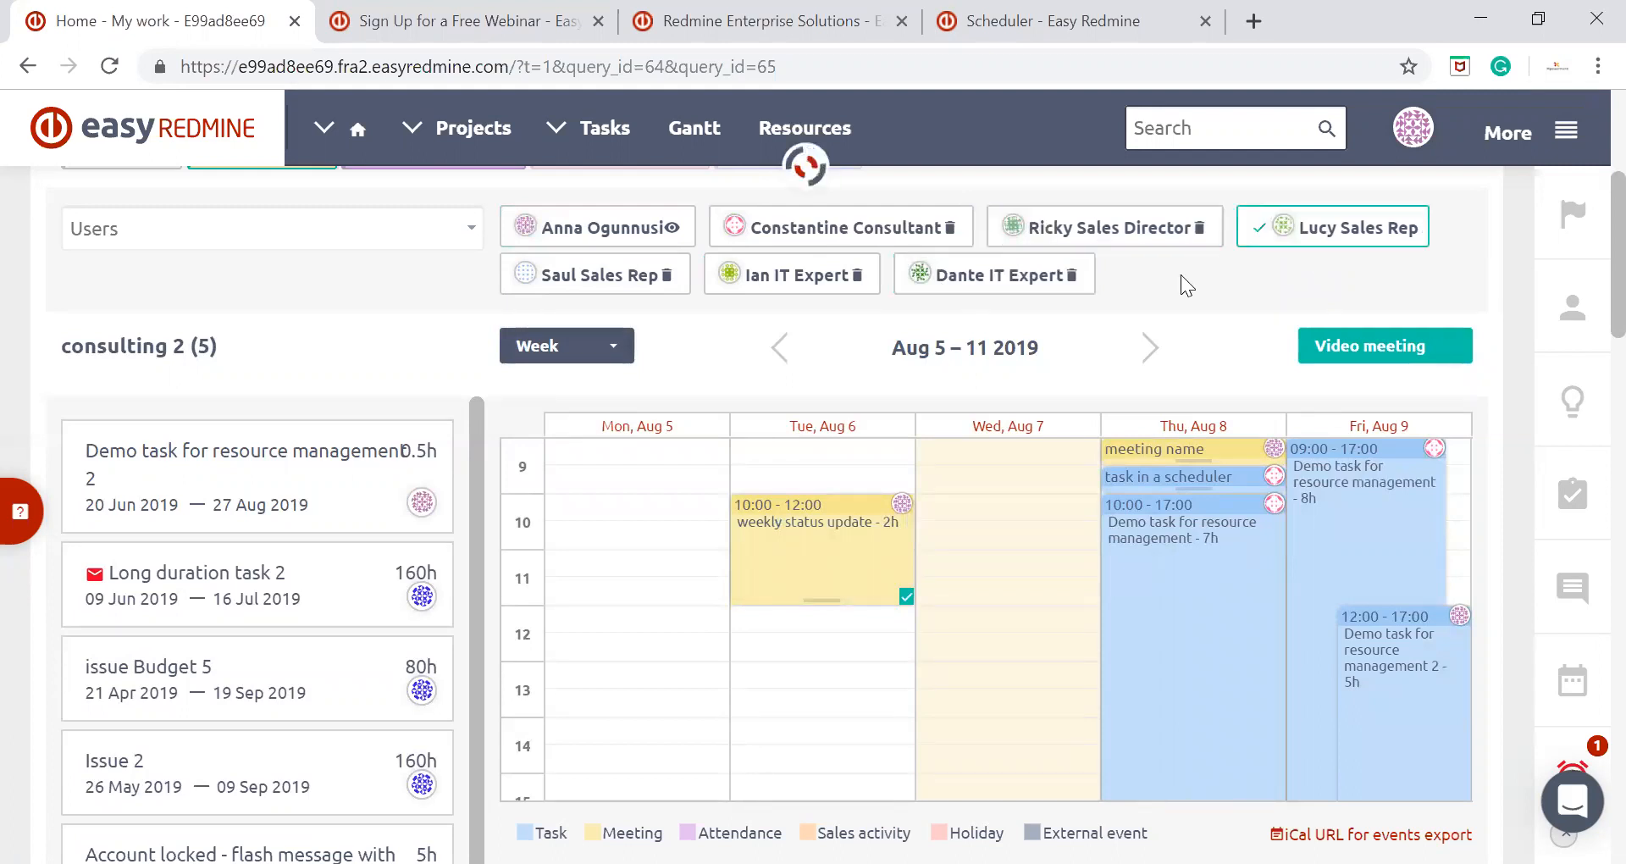
{"action": "left_click", "coordinate": [796, 283]}
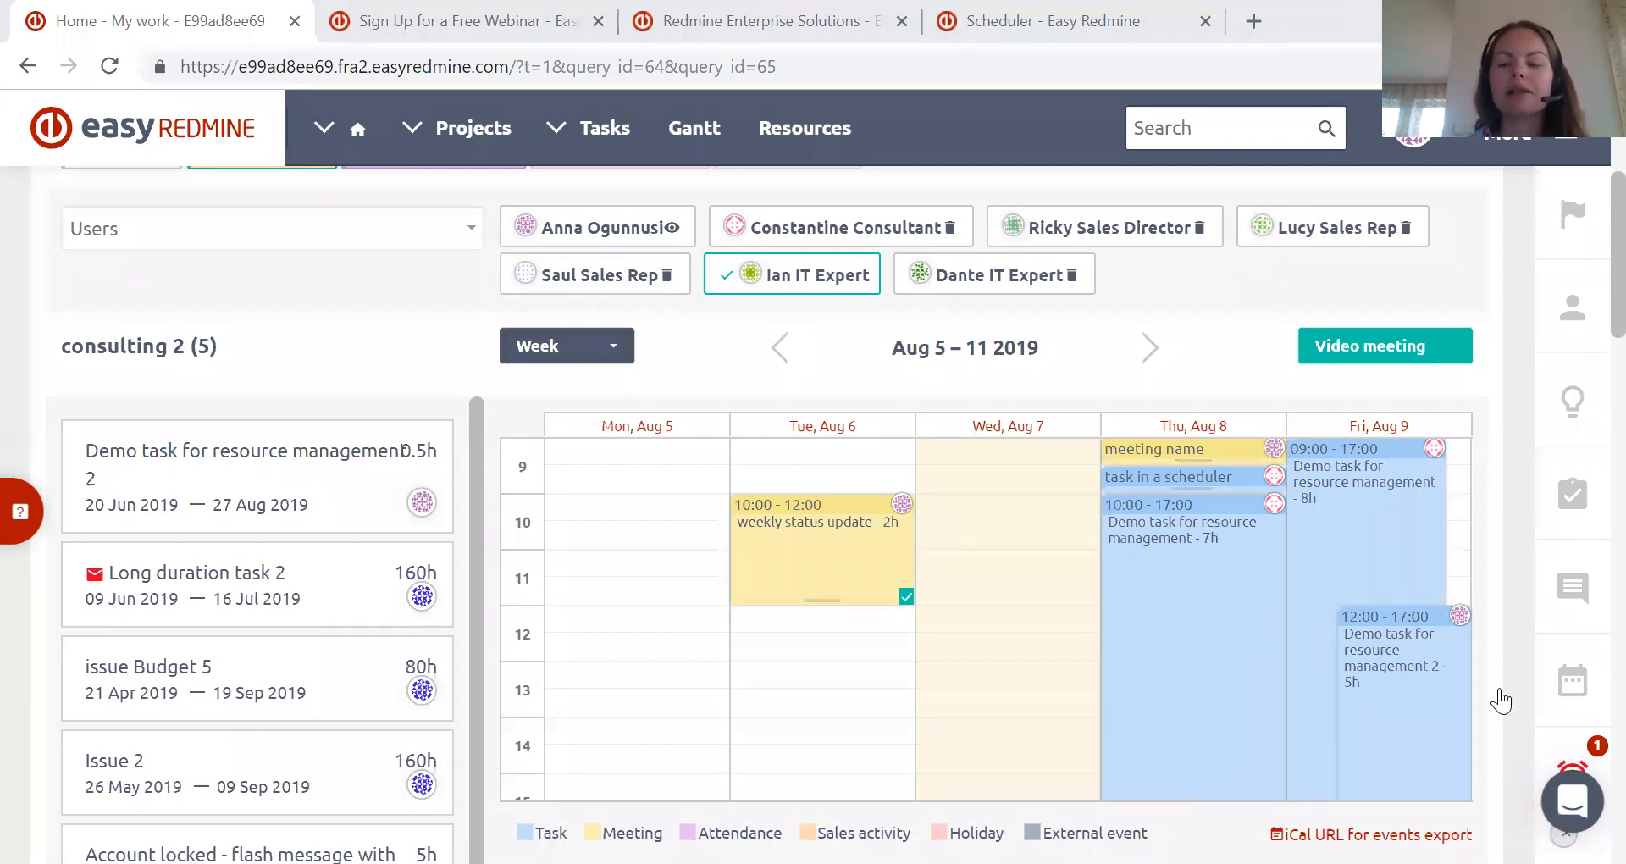
View the Easy Redmine support chat and close it again
{"action": "left_click", "coordinate": [1575, 800]}
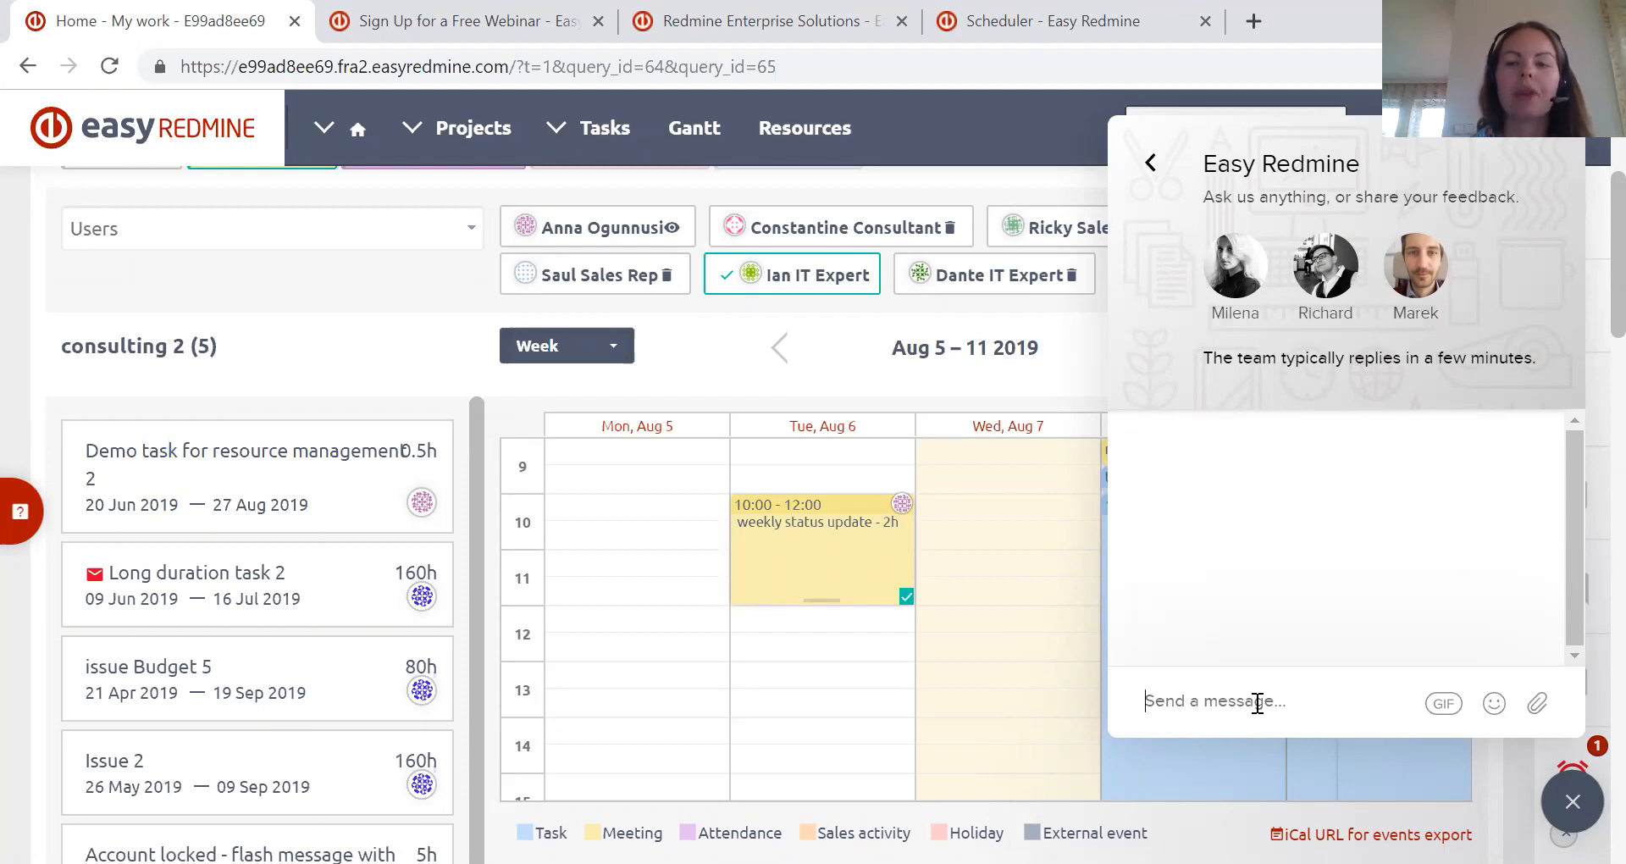
{"action": "left_click", "coordinate": [1573, 802]}
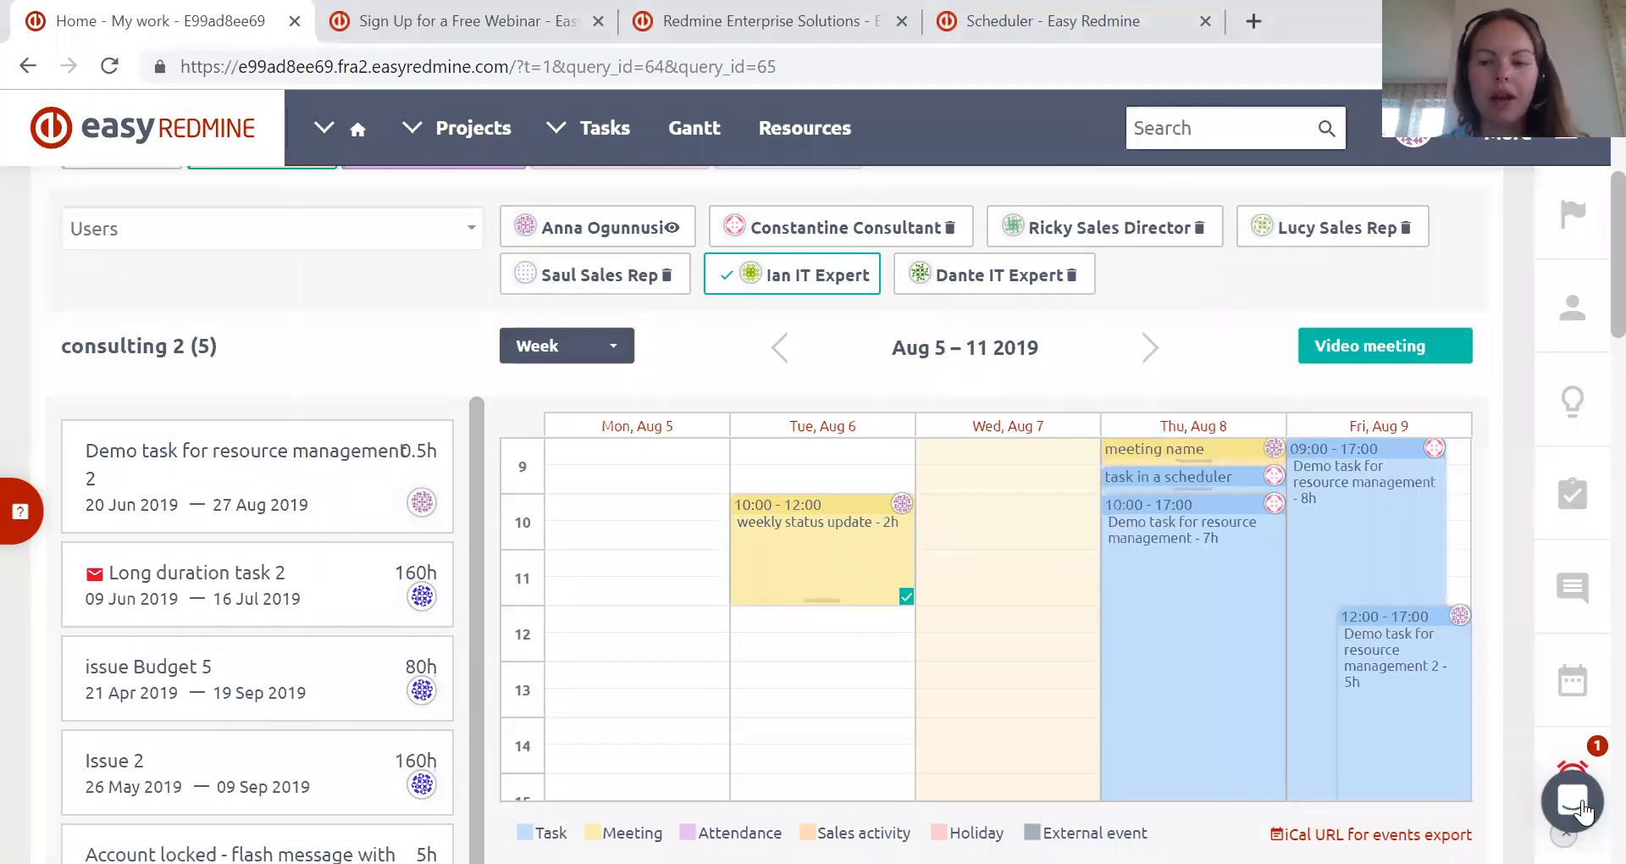